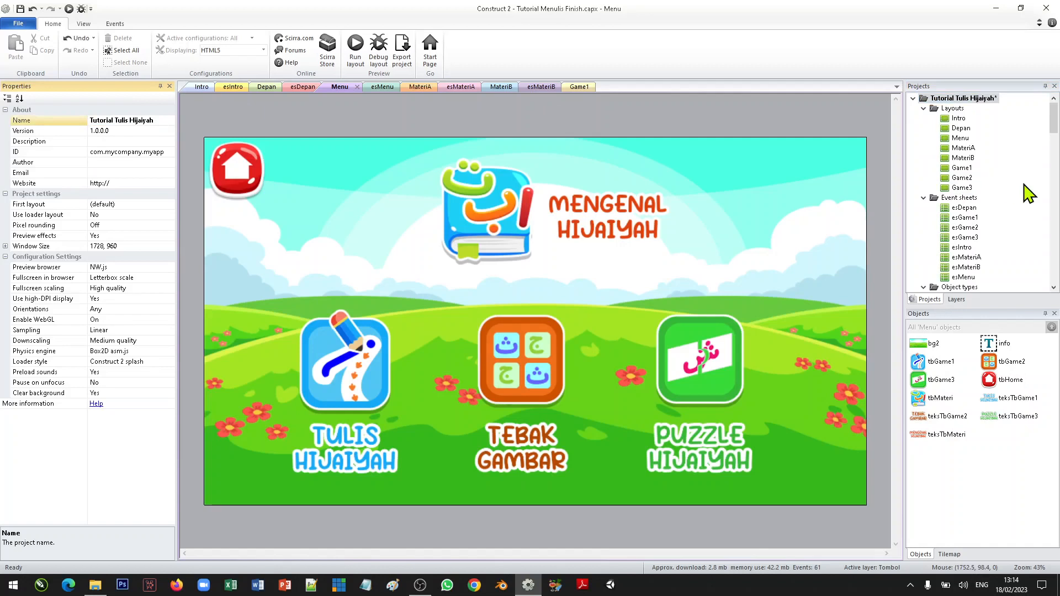
Open the Game1, Game2 and Game3 layouts to view them, and show the layers of Game1
{"action": "double_click", "coordinate": [962, 168]}
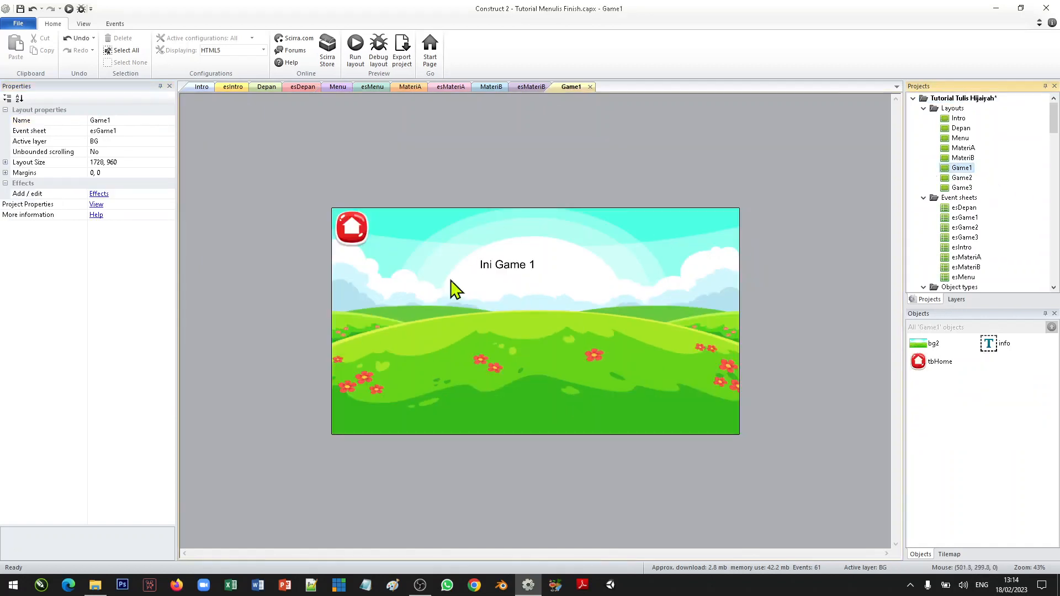
{"action": "double_click", "coordinate": [961, 178]}
{"action": "double_click", "coordinate": [964, 189]}
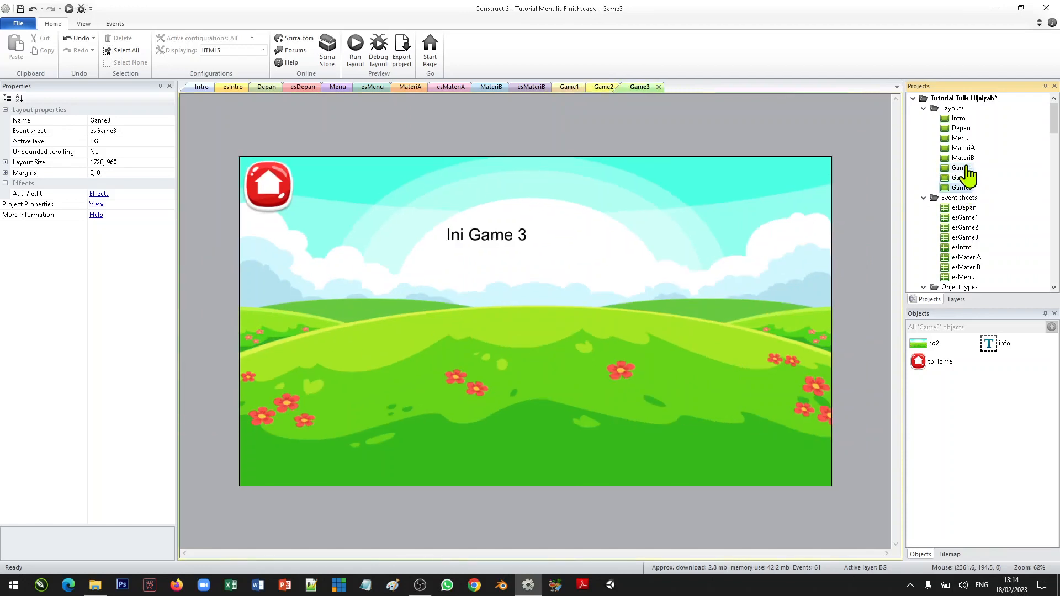
{"action": "double_click", "coordinate": [965, 168]}
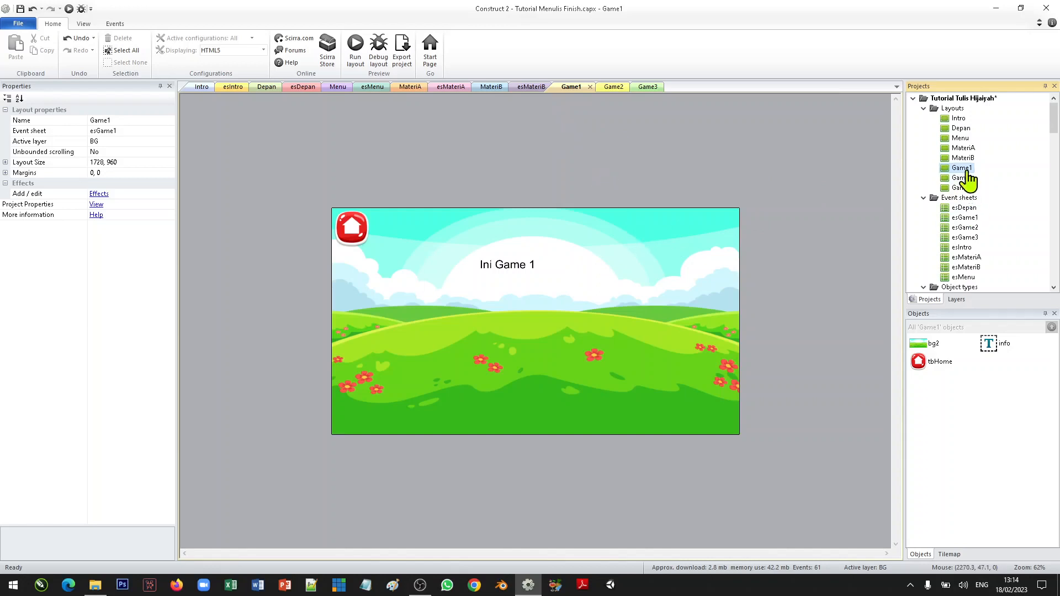
{"action": "left_click", "coordinate": [951, 299]}
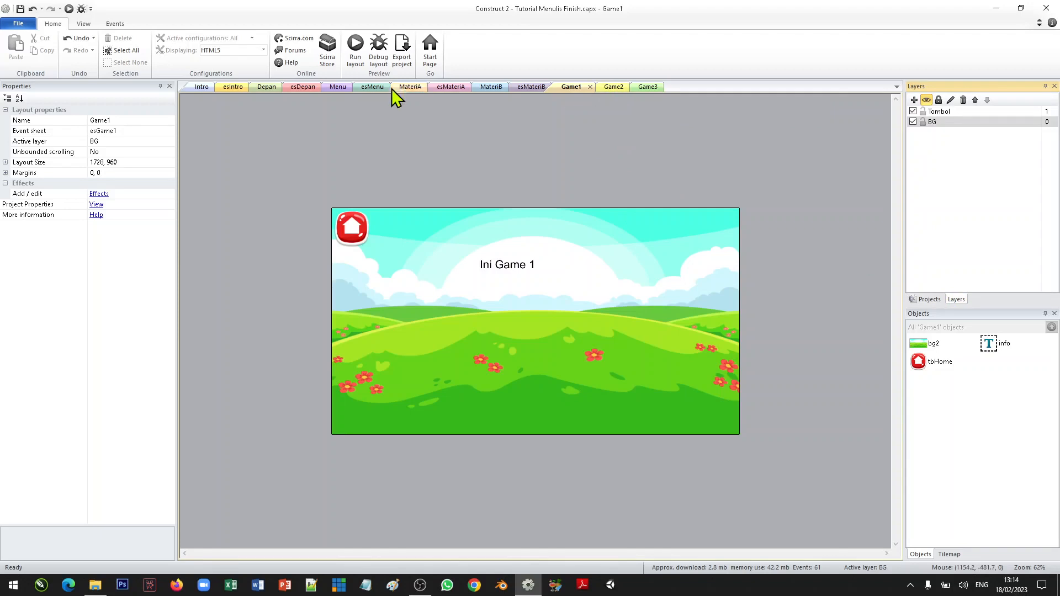
Close the open Game2, Game3, MateriA and MateriB layouts together with the esMateriA and esMateriB event sheets
{"action": "left_click", "coordinate": [612, 90]}
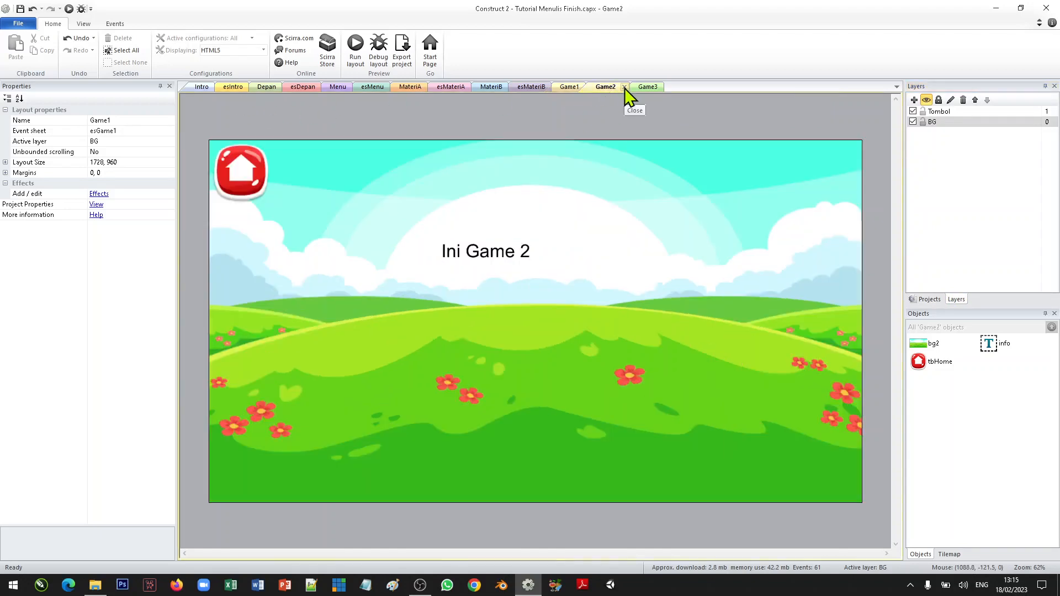
{"action": "left_click", "coordinate": [624, 88]}
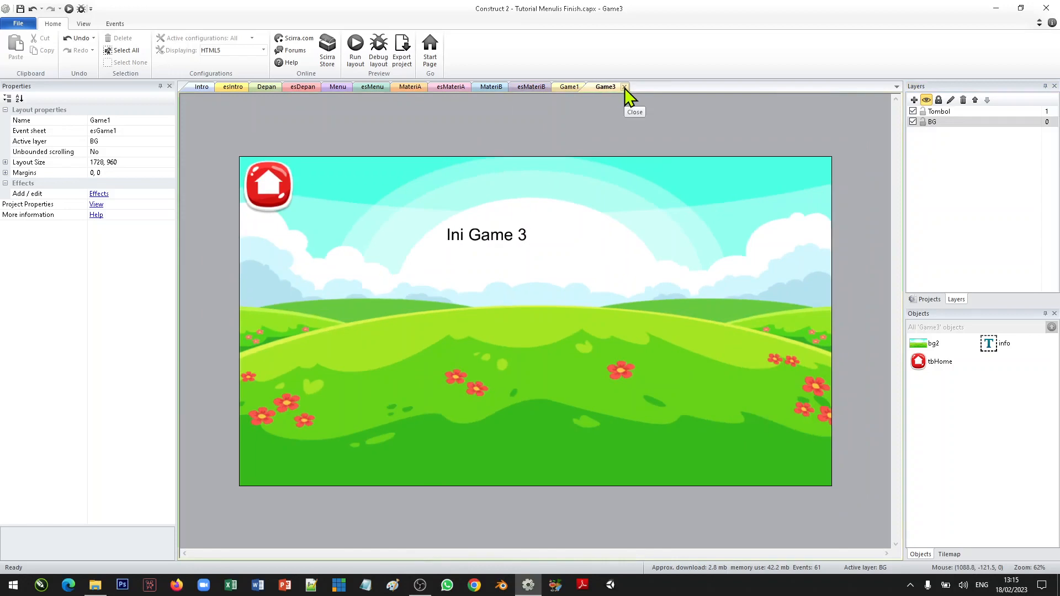
{"action": "left_click", "coordinate": [624, 88]}
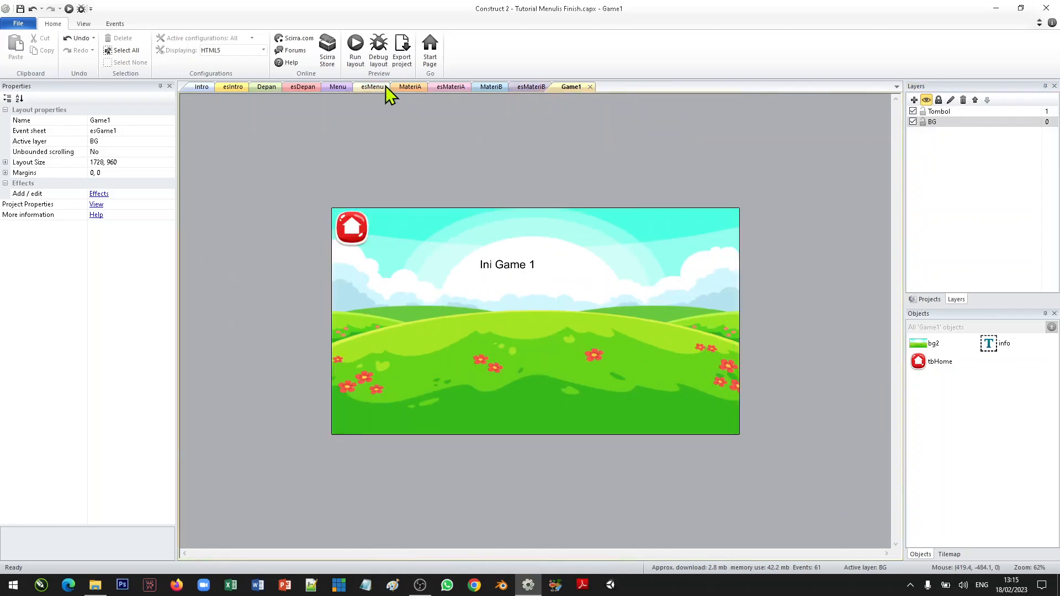
{"action": "left_click", "coordinate": [407, 87]}
{"action": "left_click", "coordinate": [432, 88]}
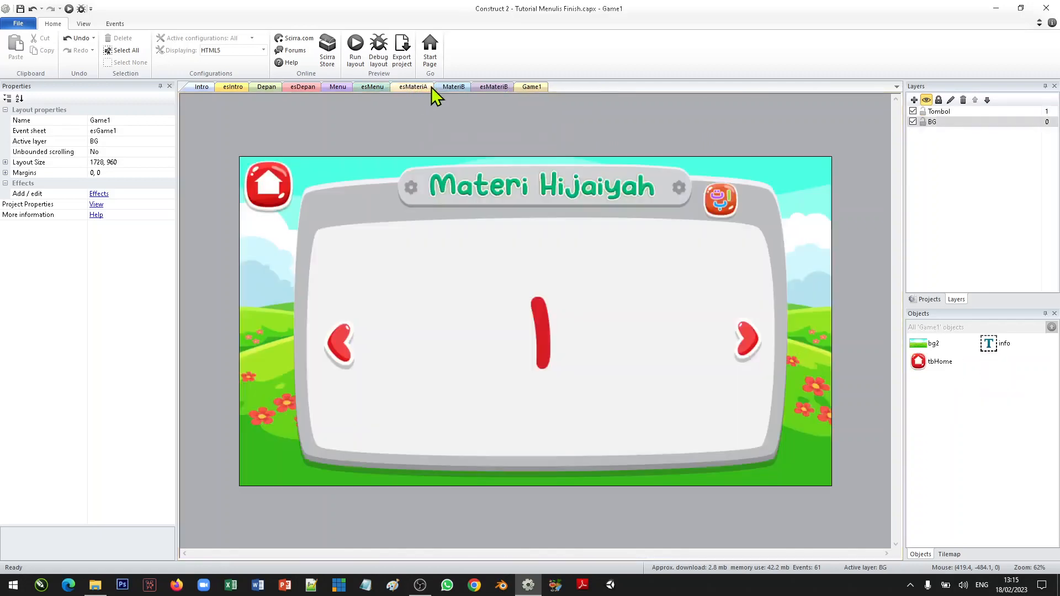
{"action": "left_click", "coordinate": [405, 88]}
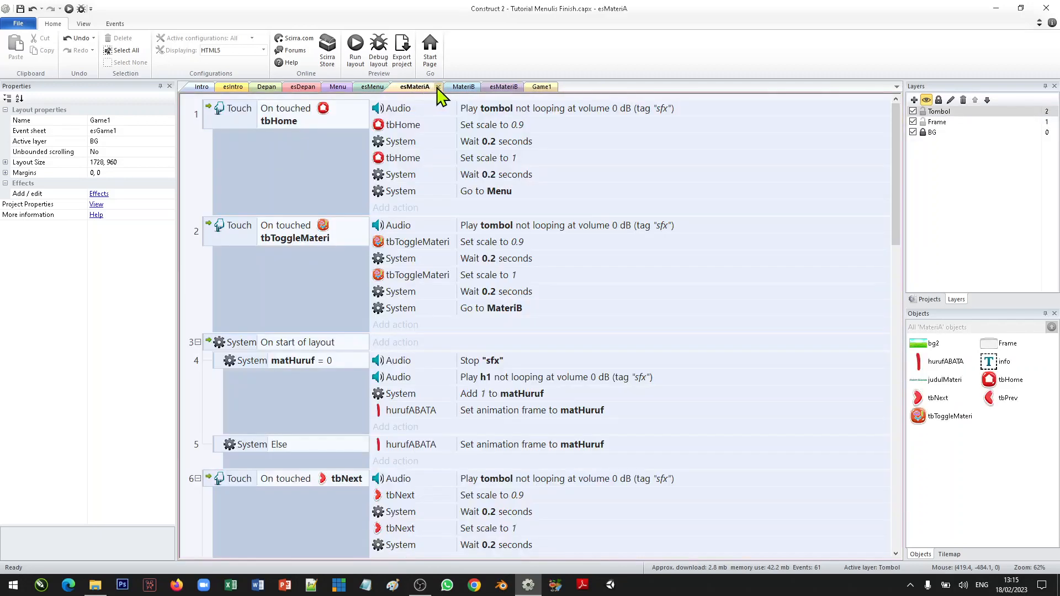
{"action": "left_click", "coordinate": [438, 87]}
{"action": "left_click", "coordinate": [415, 87]}
{"action": "left_click", "coordinate": [433, 88]}
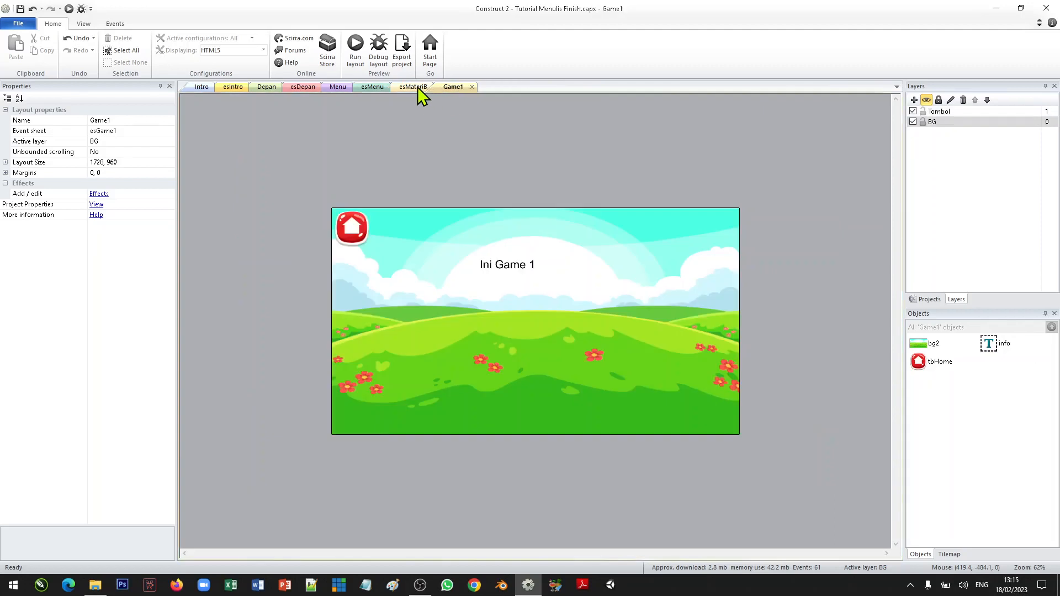
{"action": "left_click", "coordinate": [425, 88]}
{"action": "left_click", "coordinate": [438, 87]}
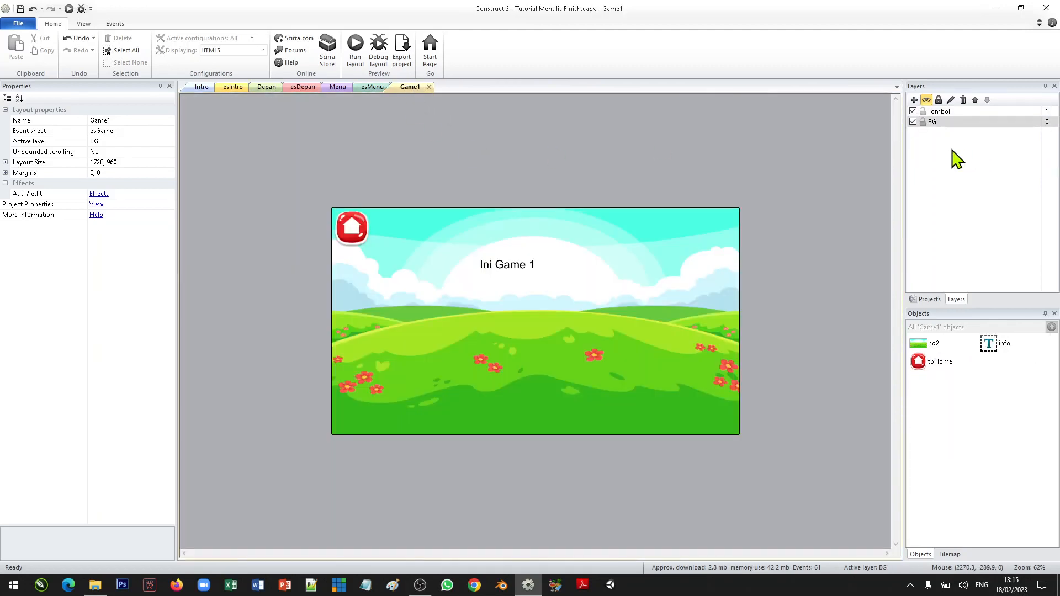
Lock the BG layer of the Game1 layout and select the home button to view its properties
{"action": "left_click", "coordinate": [666, 325]}
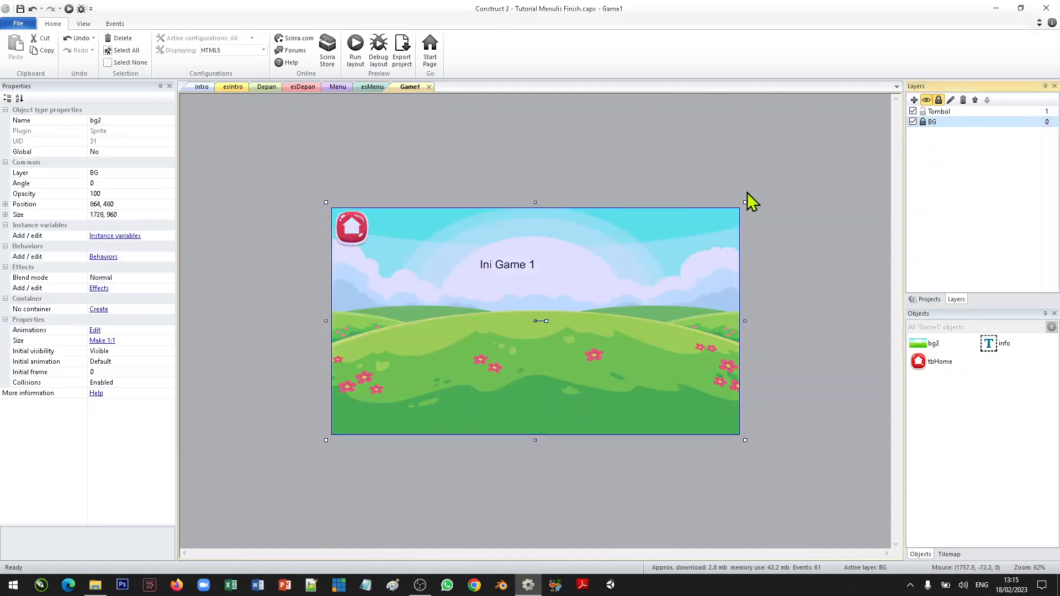
{"action": "left_click", "coordinate": [922, 121]}
{"action": "left_click", "coordinate": [352, 231]}
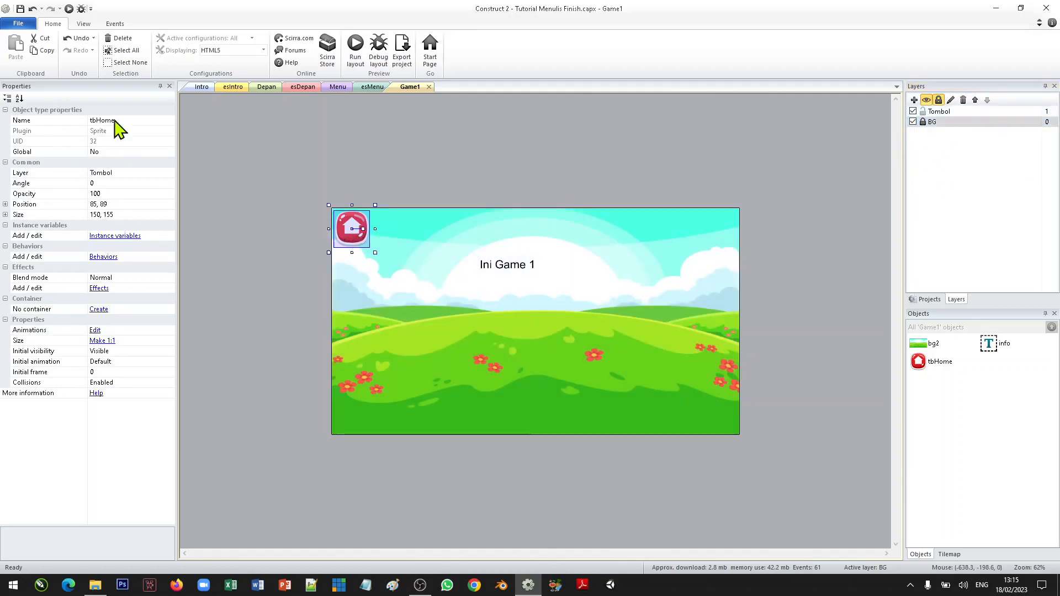
Lock the Tombol layer and add a new layer named Frame to the Game1 layout
{"action": "left_click", "coordinate": [914, 99]}
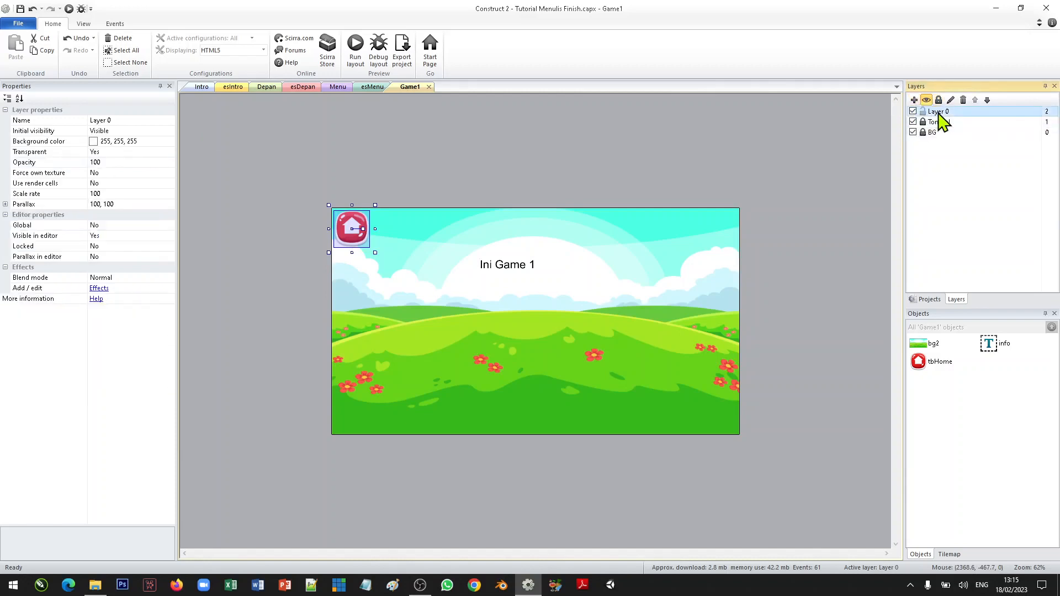
{"action": "right_click", "coordinate": [939, 113]}
{"action": "left_click", "coordinate": [984, 187]}
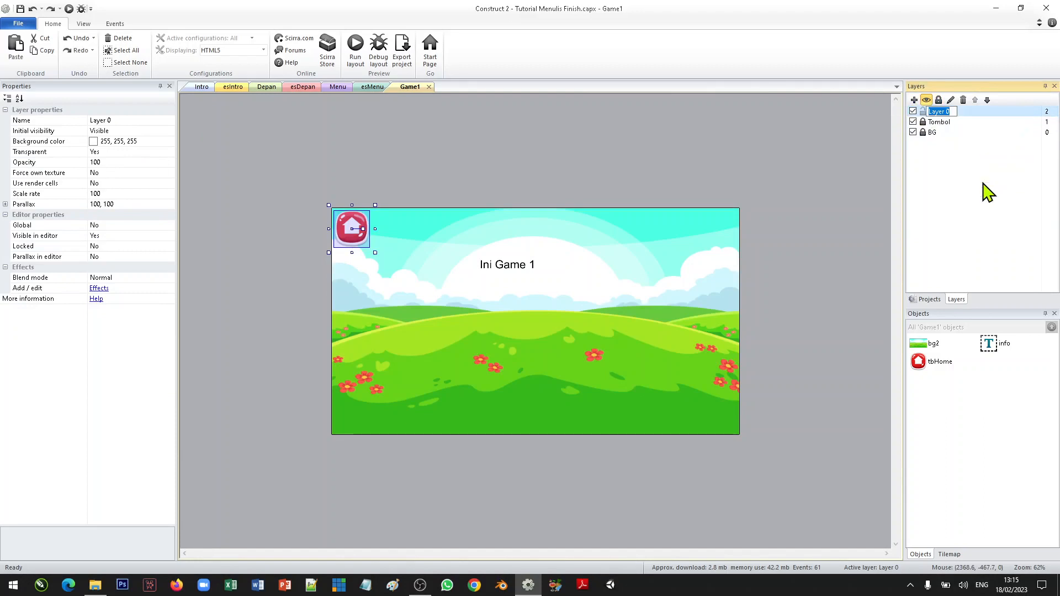
{"action": "type", "text": "Frame"}
{"action": "key", "text": "Return"}
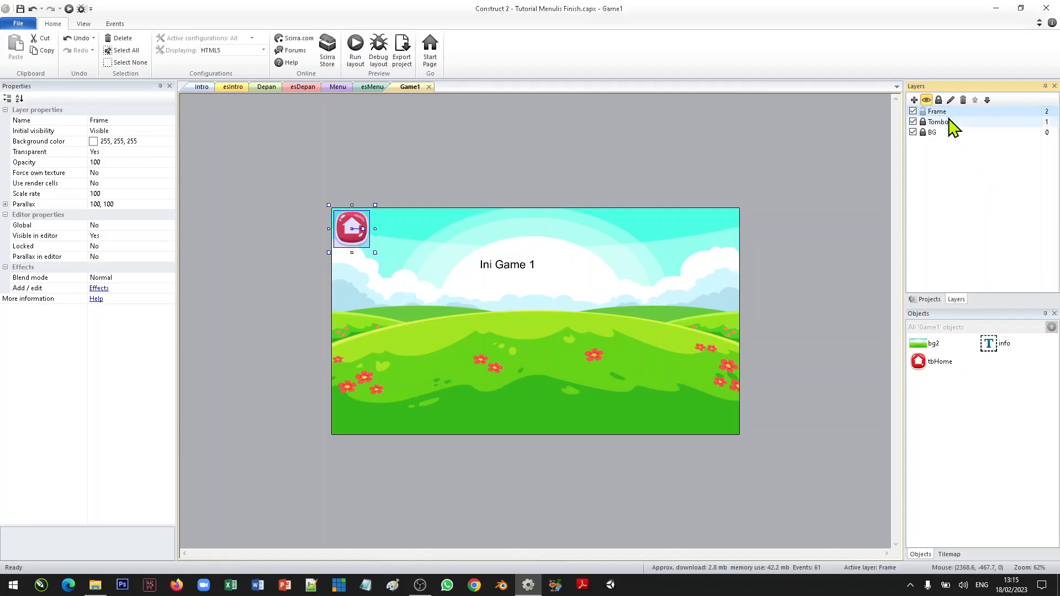
{"action": "left_click", "coordinate": [763, 211]}
{"action": "left_click", "coordinate": [946, 146]}
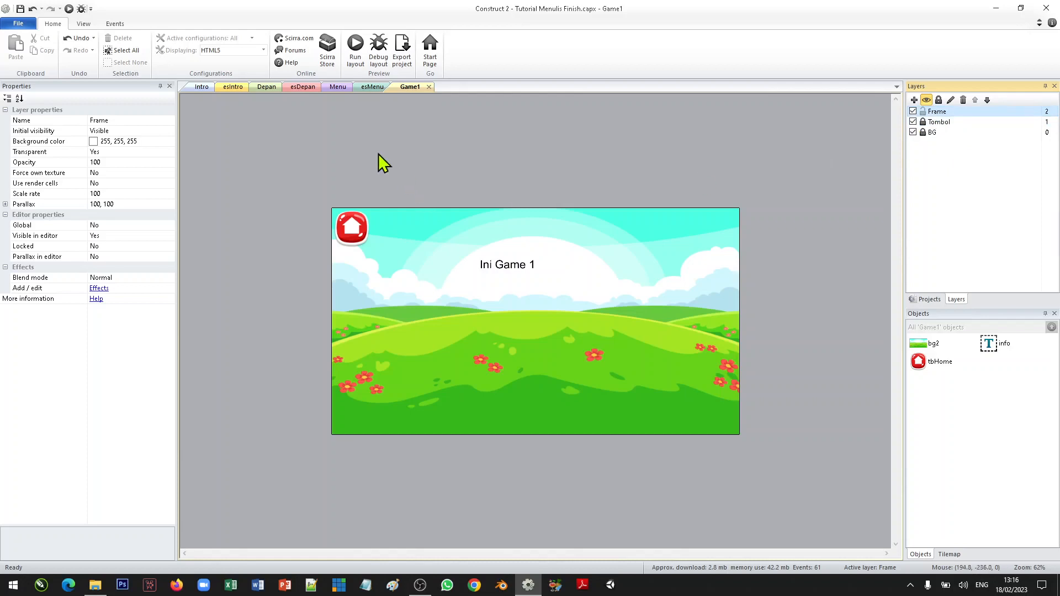
Look through the open layouts and event sheets for the frame, and open the MateriA layout with its layers shown
{"action": "left_click", "coordinate": [262, 89]}
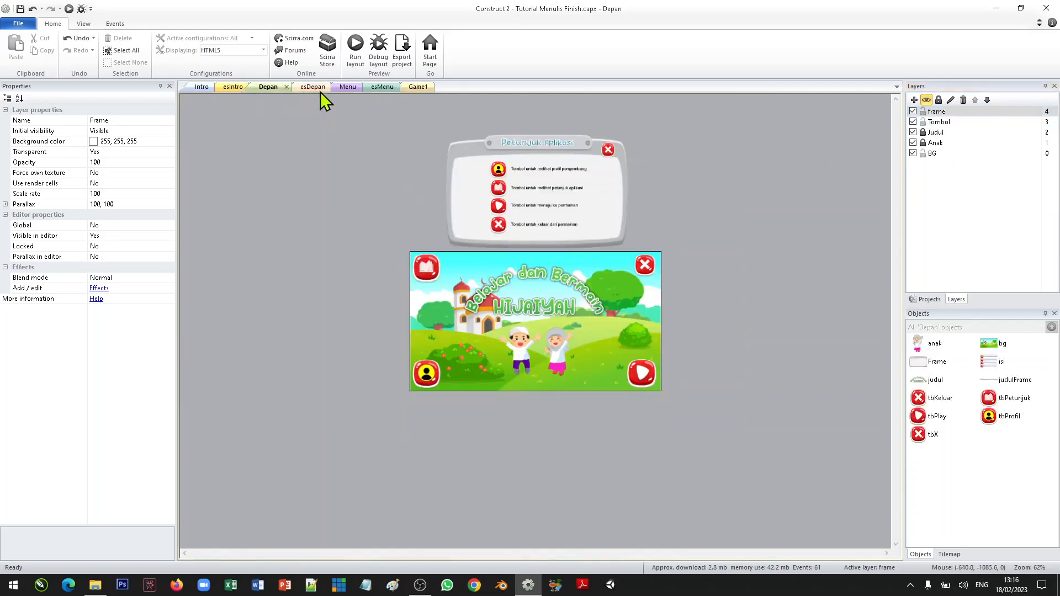
{"action": "left_click", "coordinate": [312, 88]}
{"action": "left_click", "coordinate": [381, 87]}
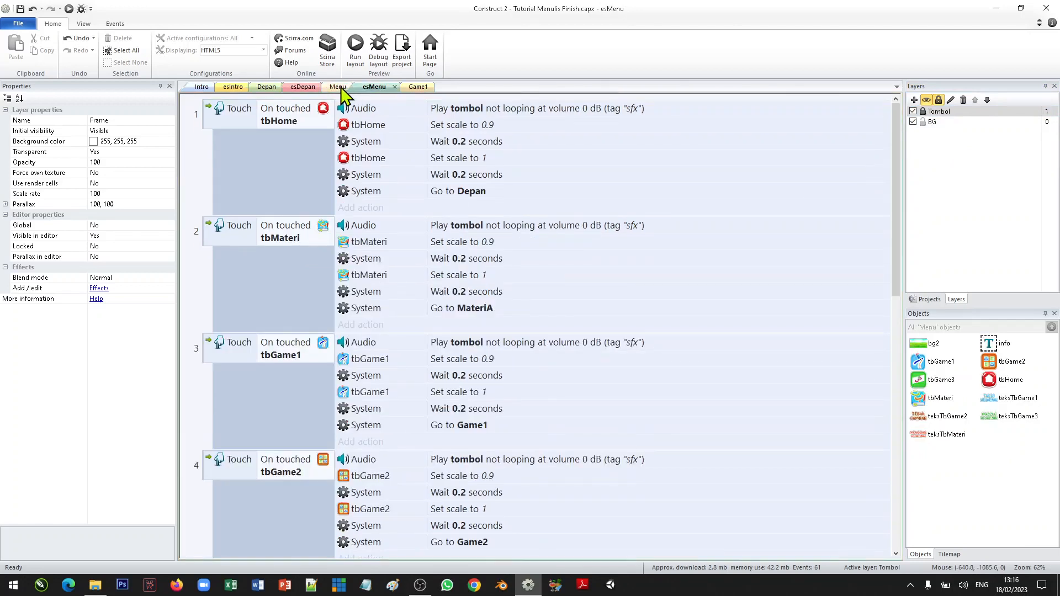
{"action": "left_click", "coordinate": [337, 88]}
{"action": "left_click", "coordinate": [929, 299]}
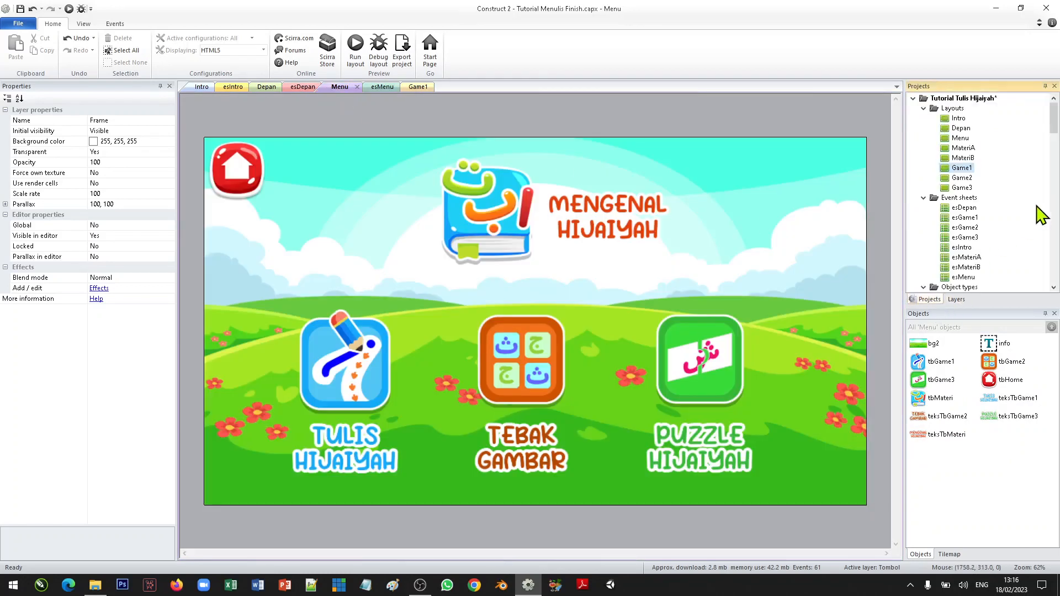
{"action": "double_click", "coordinate": [963, 148]}
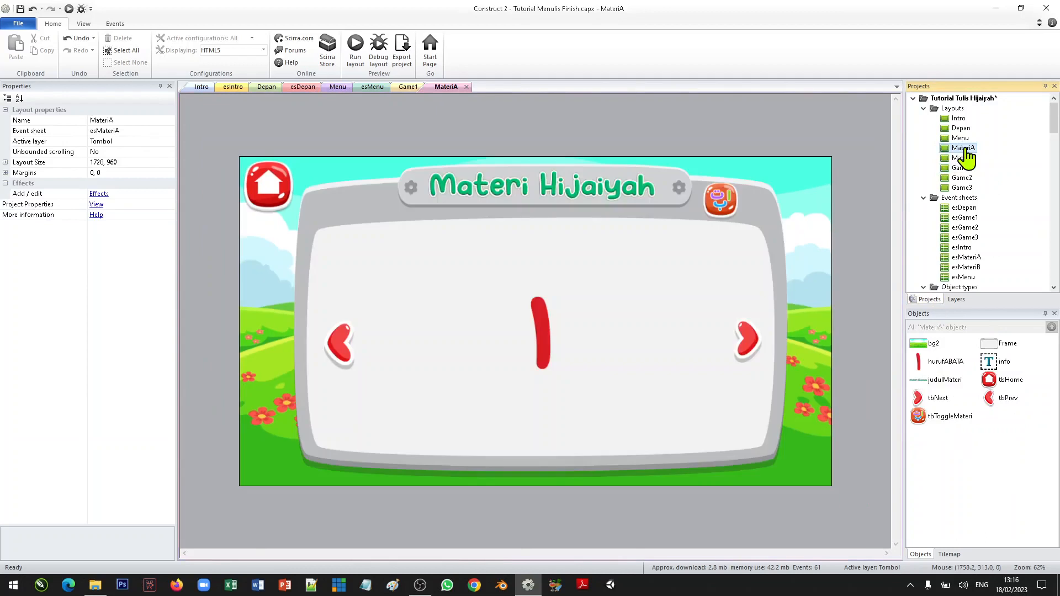
{"action": "left_click", "coordinate": [954, 300]}
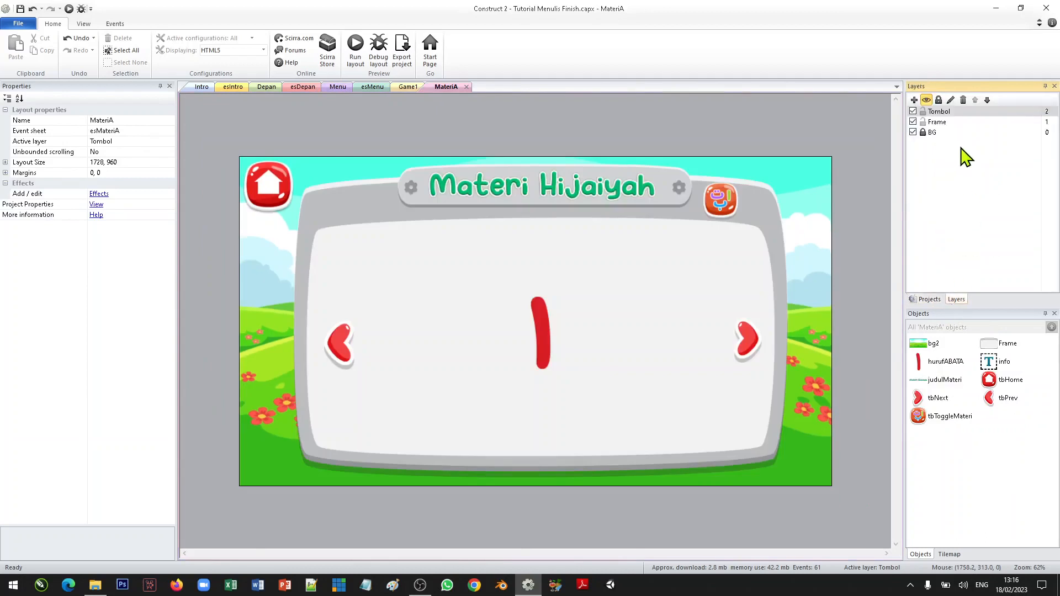
Copy the large grey frame and the "Materi Hijaiyah" title together from the MateriA layout
{"action": "left_click", "coordinate": [744, 237]}
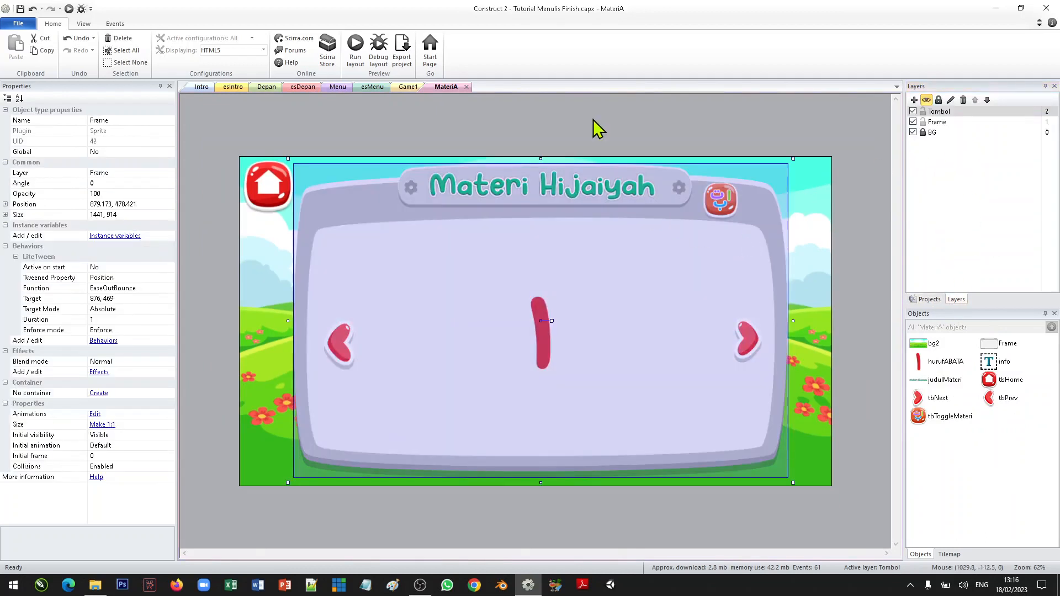
{"action": "left_click_drag", "start_coordinate": [601, 96], "coordinate": [557, 257]}
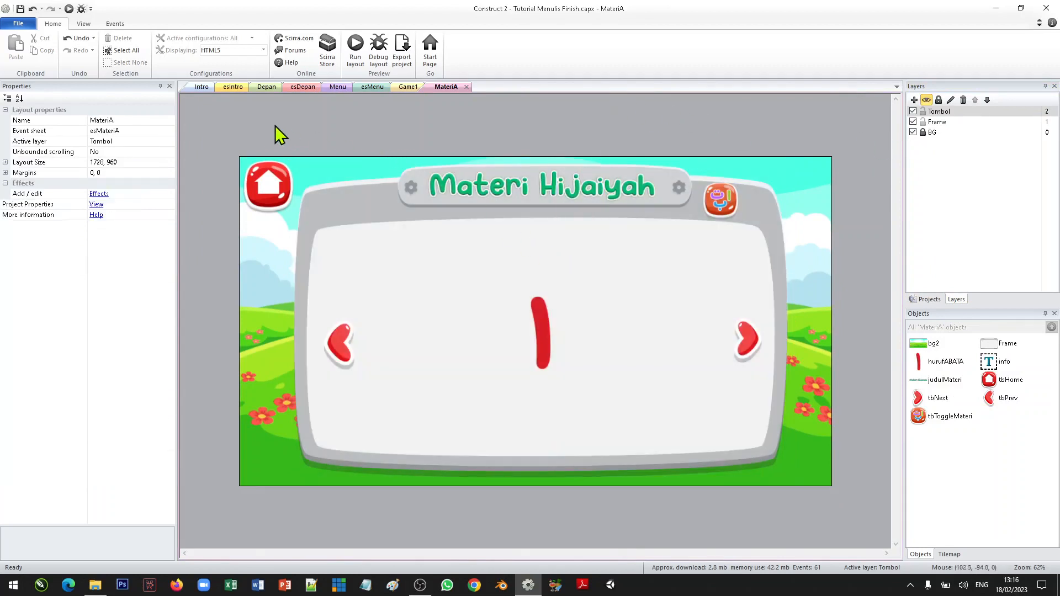
{"action": "left_click_drag", "start_coordinate": [356, 122], "coordinate": [365, 197]}
{"action": "left_click", "coordinate": [365, 200]}
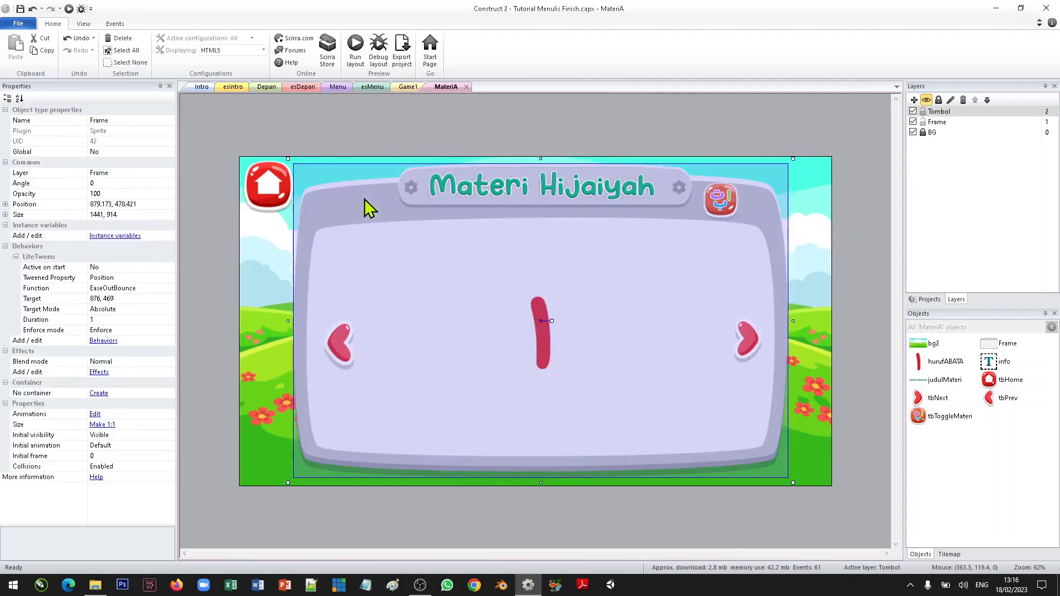
{"action": "left_click", "coordinate": [487, 190], "text": "ctrl"}
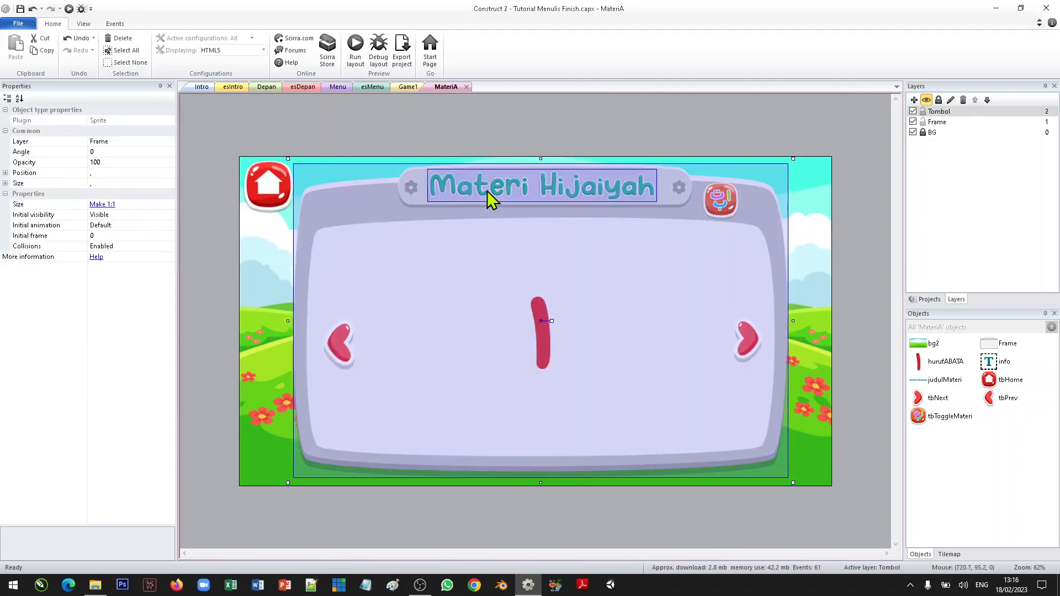
{"action": "right_click", "coordinate": [551, 186]}
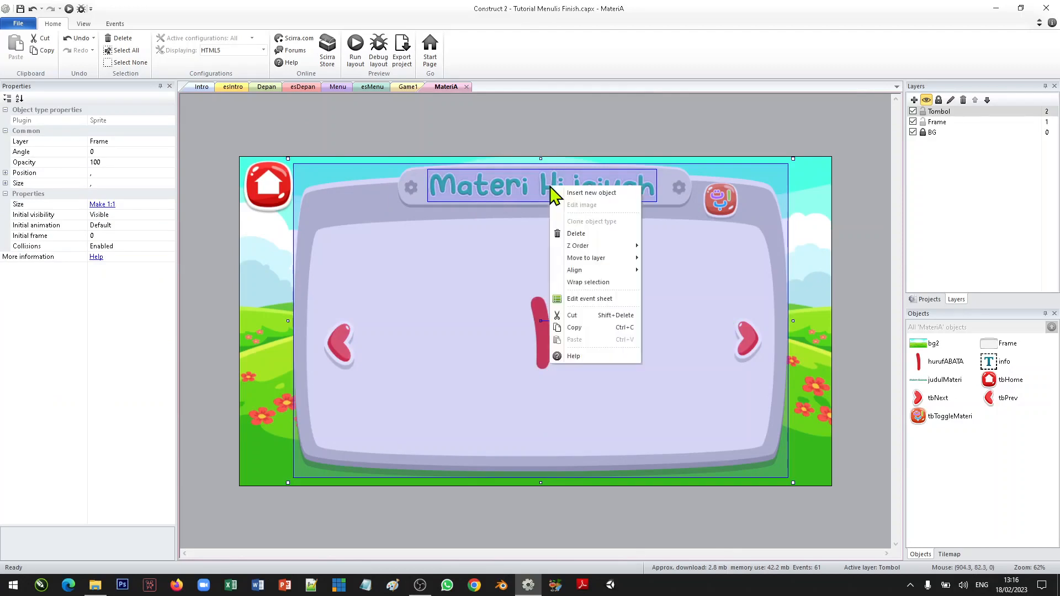
{"action": "left_click", "coordinate": [575, 329]}
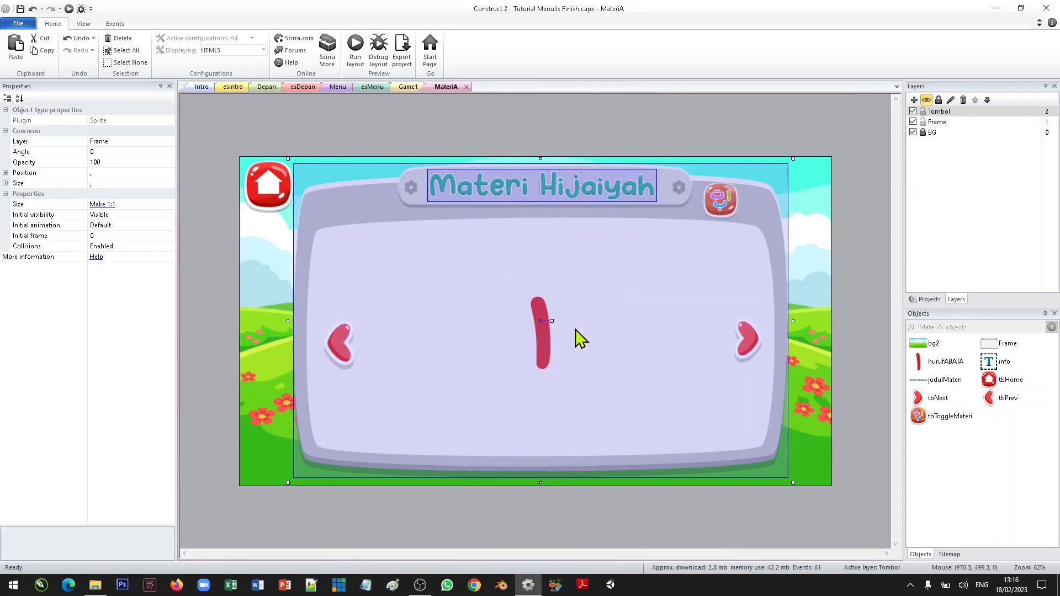
Paste the frame and title onto the Frame layer of Game1 and move them to fit within the layout beside the home button
{"action": "left_click", "coordinate": [403, 87]}
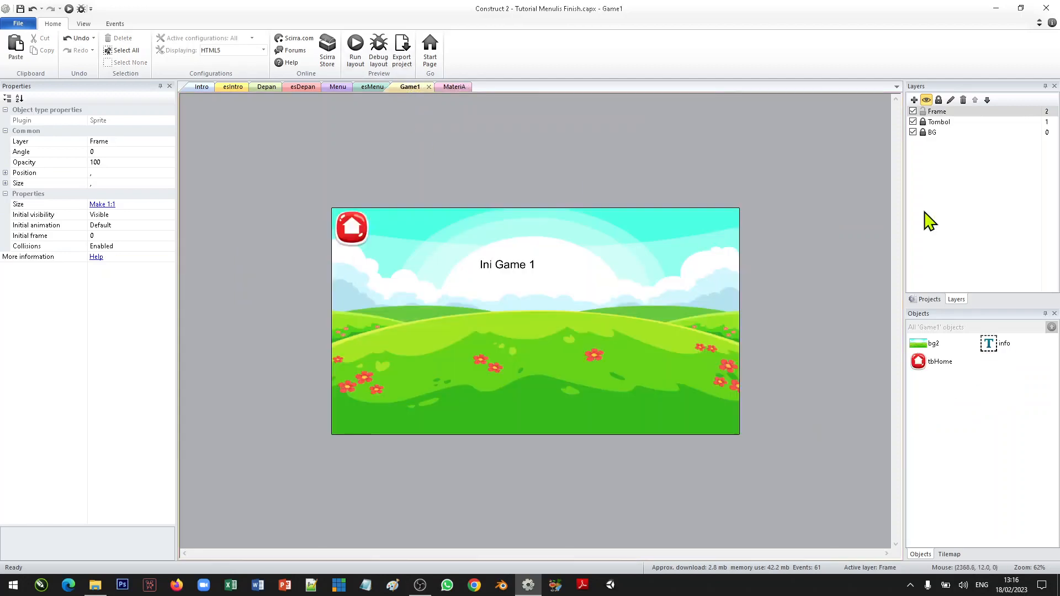
{"action": "left_click", "coordinate": [937, 112]}
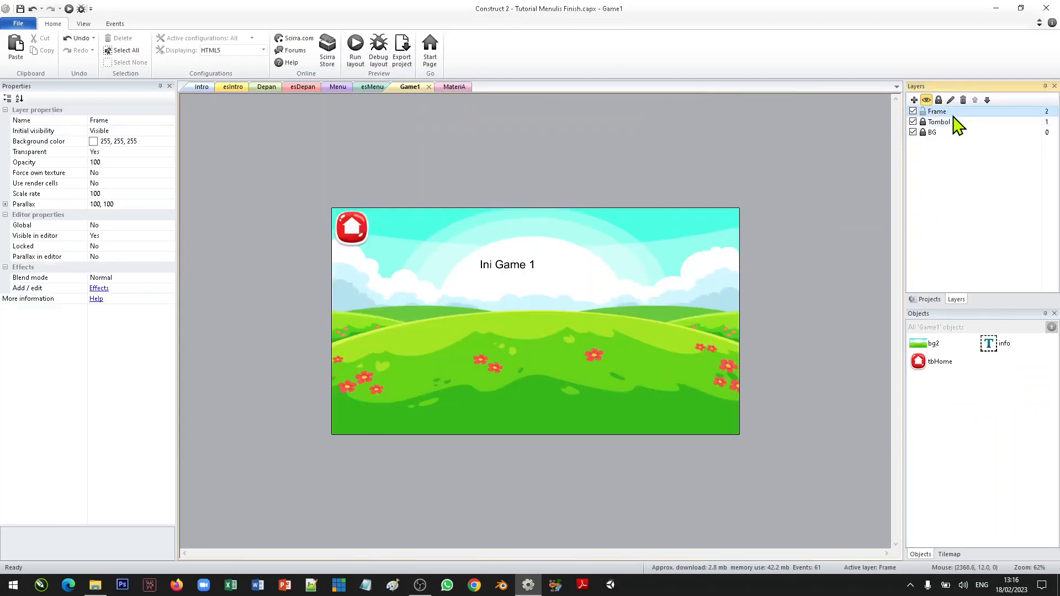
{"action": "right_click", "coordinate": [556, 302]}
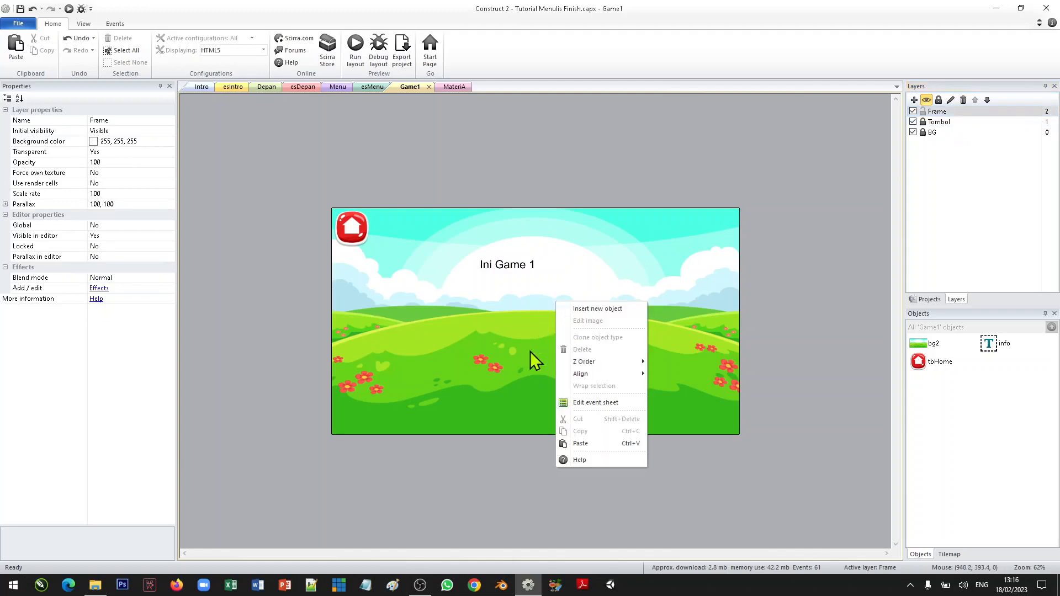
{"action": "left_click", "coordinate": [612, 445]}
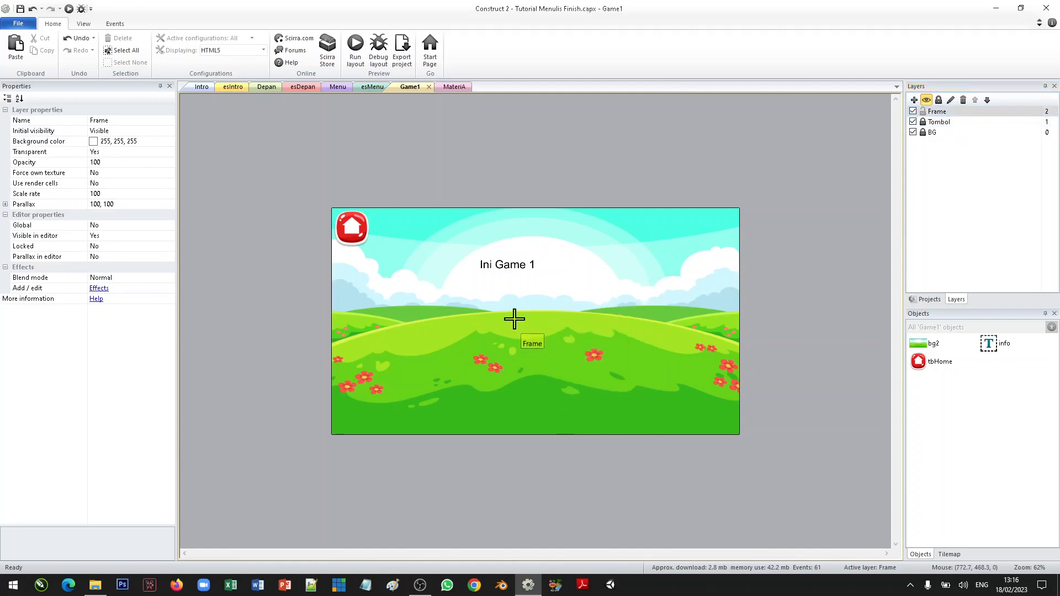
{"action": "left_click", "coordinate": [514, 320]}
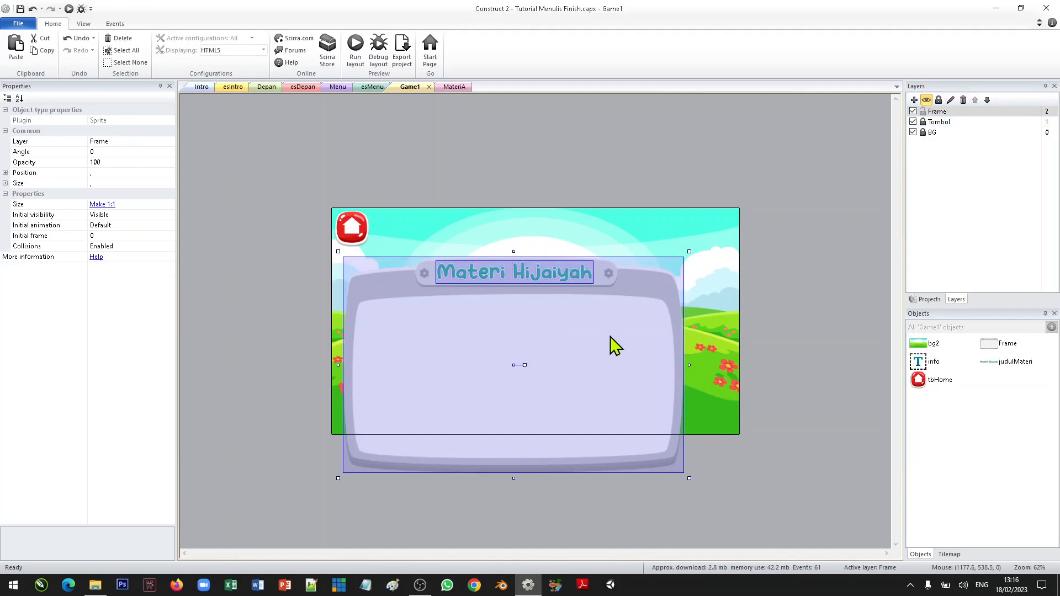
{"action": "left_click_drag", "start_coordinate": [631, 305], "coordinate": [635, 294]}
{"action": "left_click", "coordinate": [796, 295]}
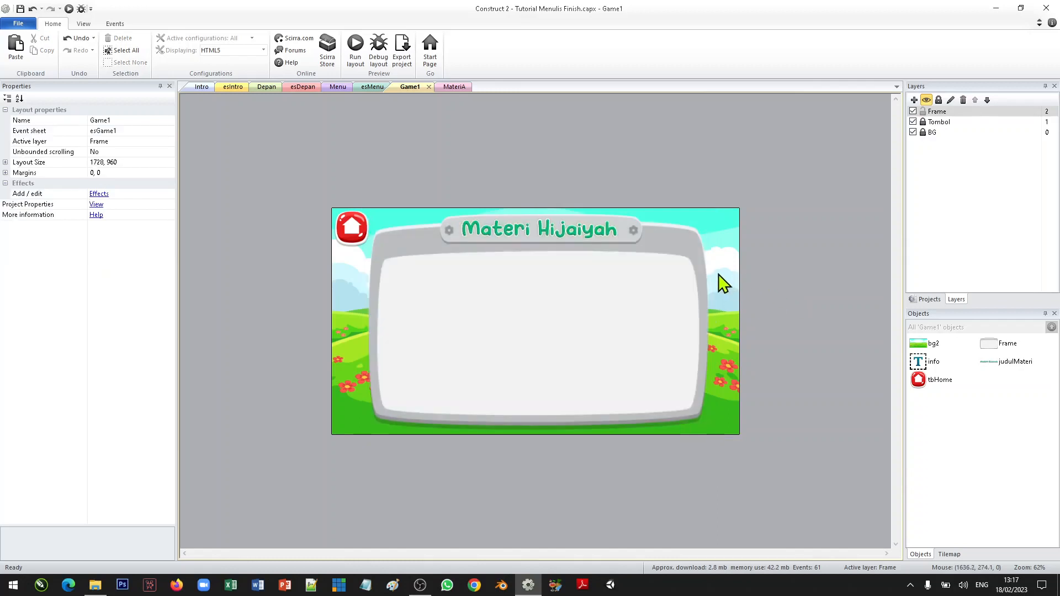
Set the title sprite's Default animation speed to 0 and add a second frame to the animation
{"action": "left_click", "coordinate": [540, 232]}
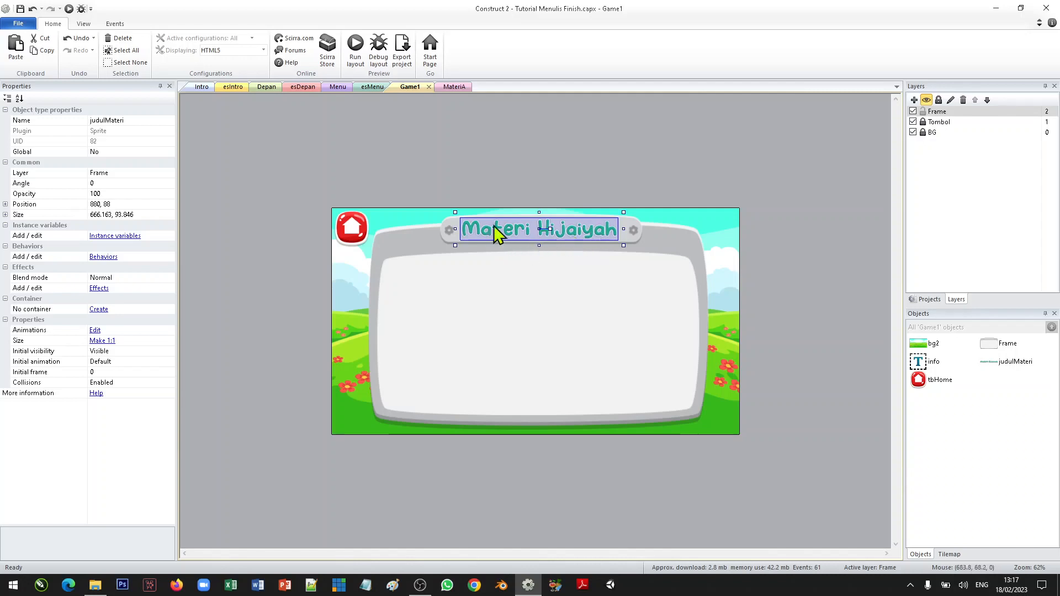
{"action": "double_click", "coordinate": [579, 235]}
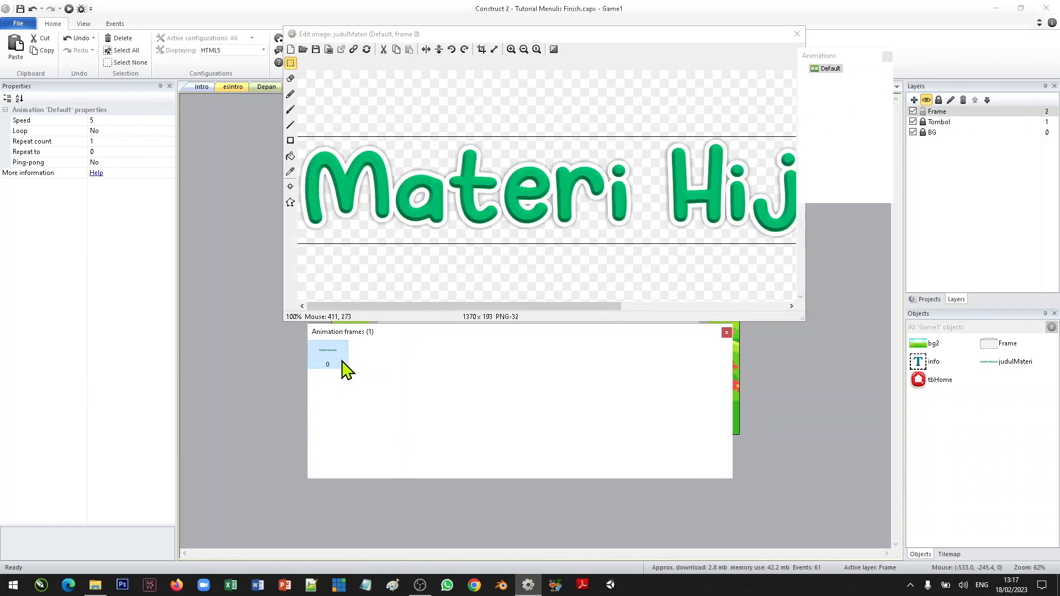
{"action": "left_click", "coordinate": [107, 120]}
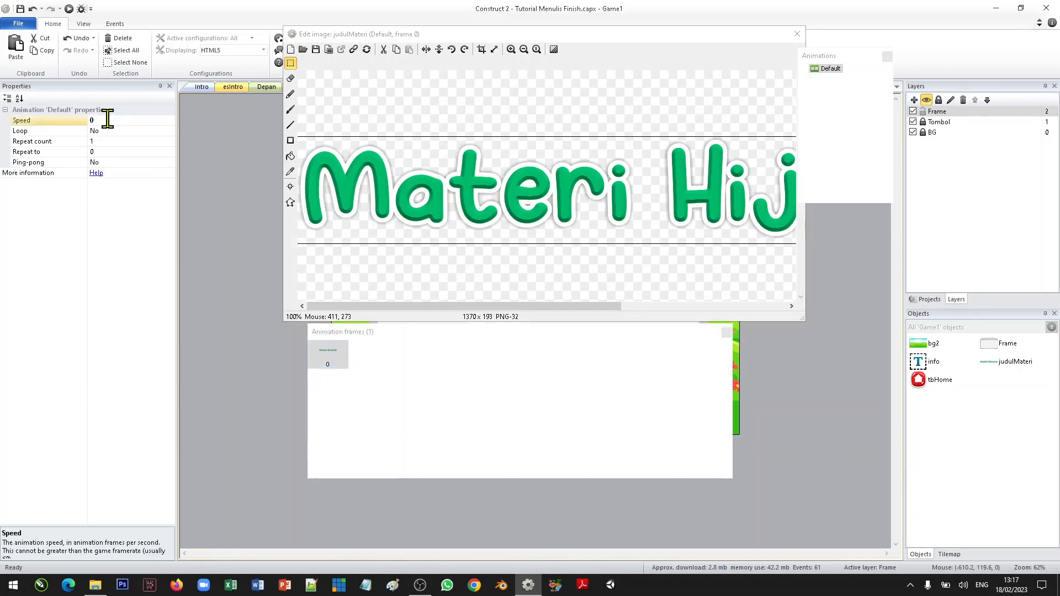
{"action": "right_click", "coordinate": [388, 375]}
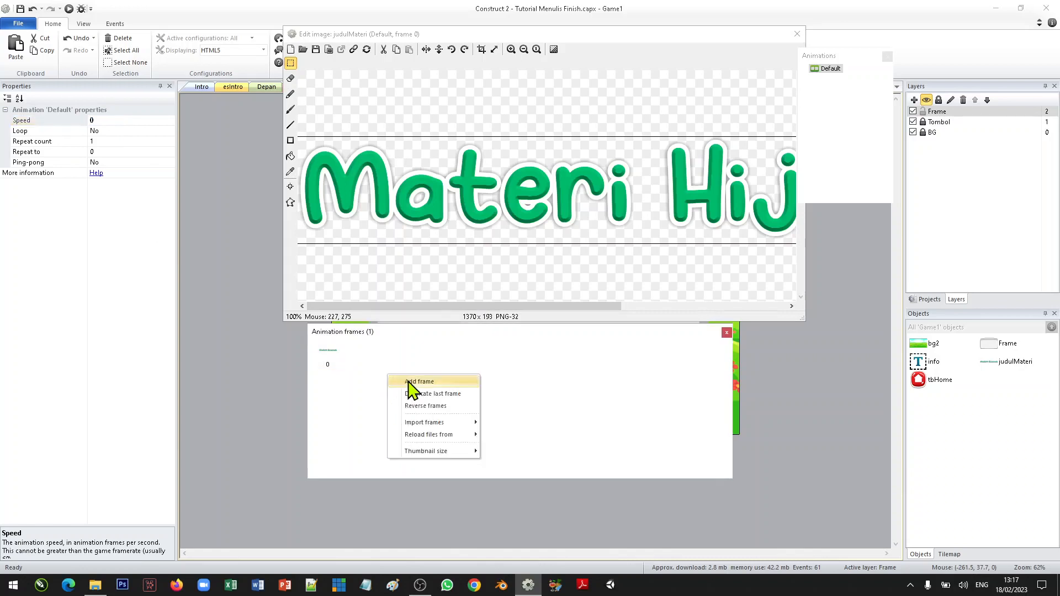
{"action": "left_click", "coordinate": [418, 381]}
Load textJudulMenulis.png from the Asset09 Gambar folder into the title's new animation frame
{"action": "left_click", "coordinate": [303, 50]}
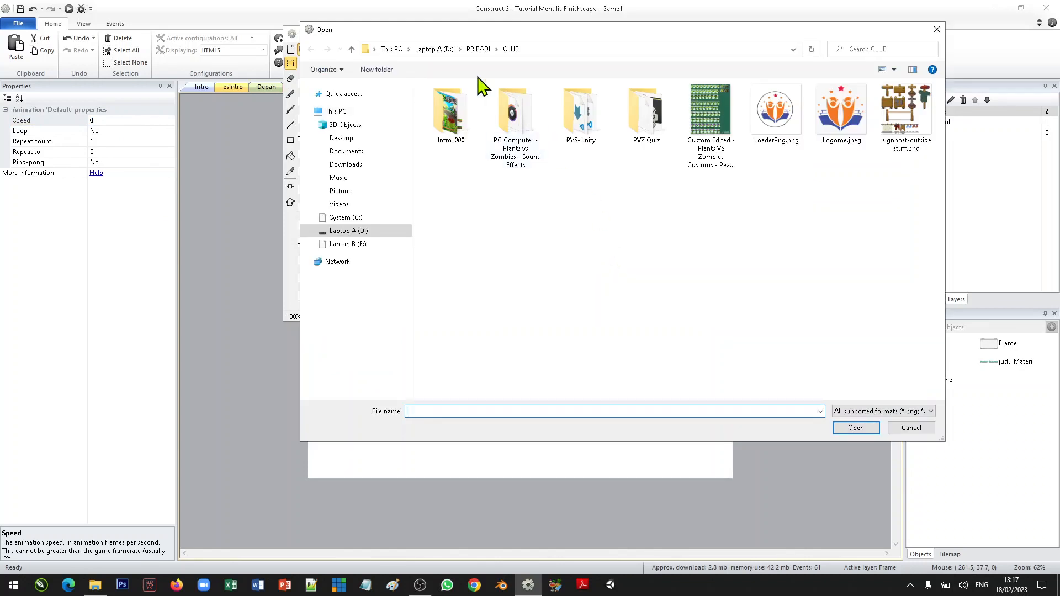
{"action": "left_click", "coordinate": [435, 50]}
{"action": "left_click", "coordinate": [450, 125]}
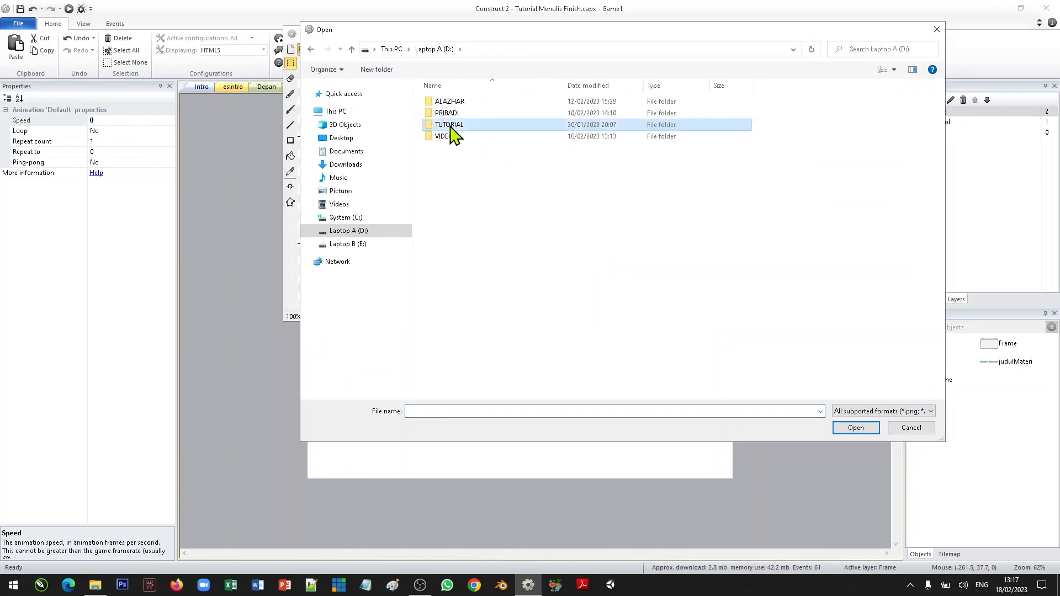
{"action": "double_click", "coordinate": [450, 127]}
{"action": "double_click", "coordinate": [479, 206]}
{"action": "double_click", "coordinate": [451, 119]}
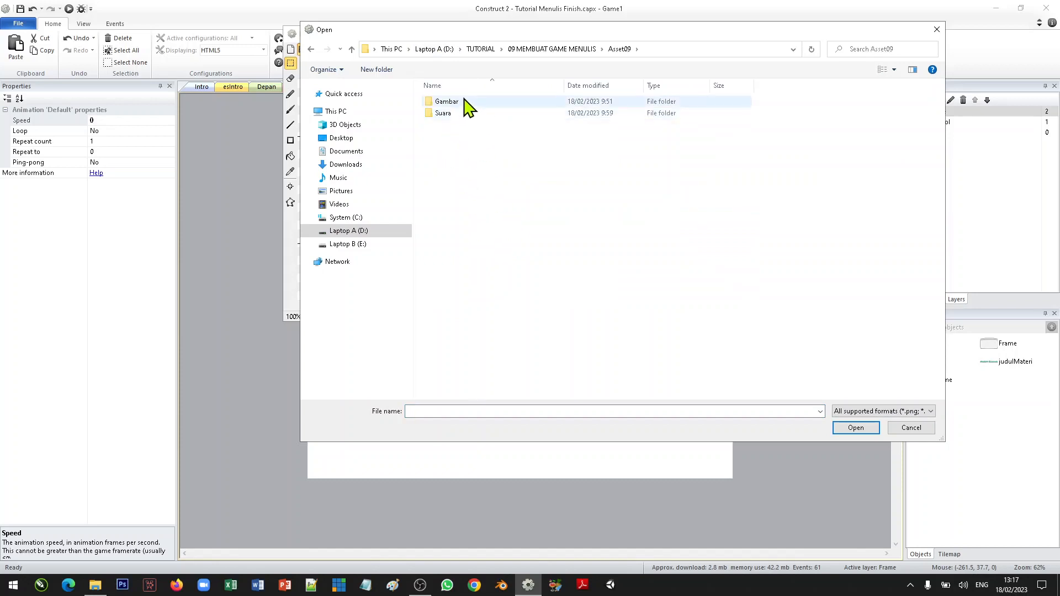
{"action": "double_click", "coordinate": [463, 103]}
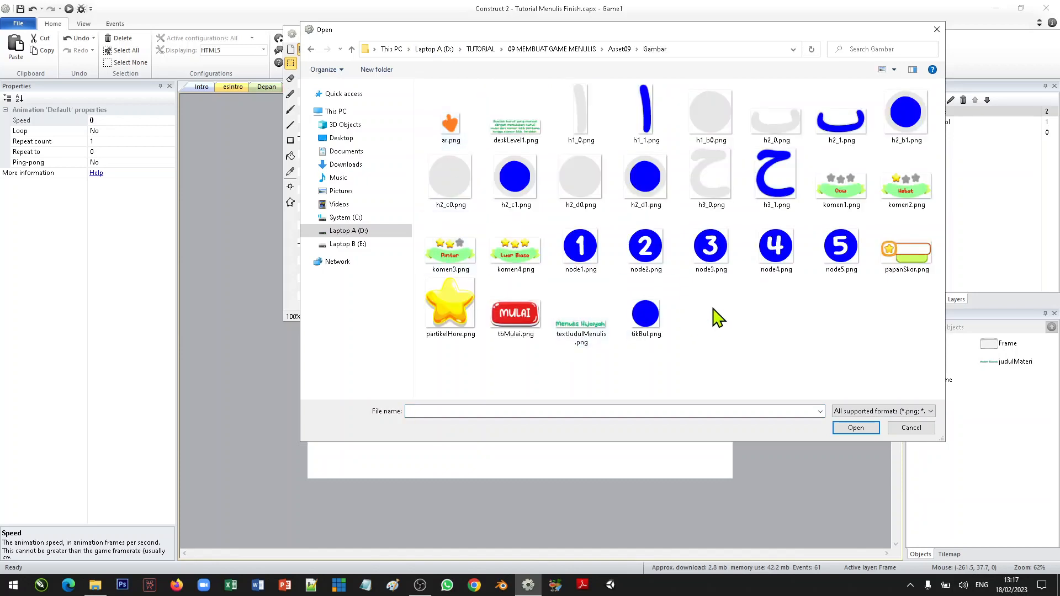
{"action": "left_click", "coordinate": [572, 342]}
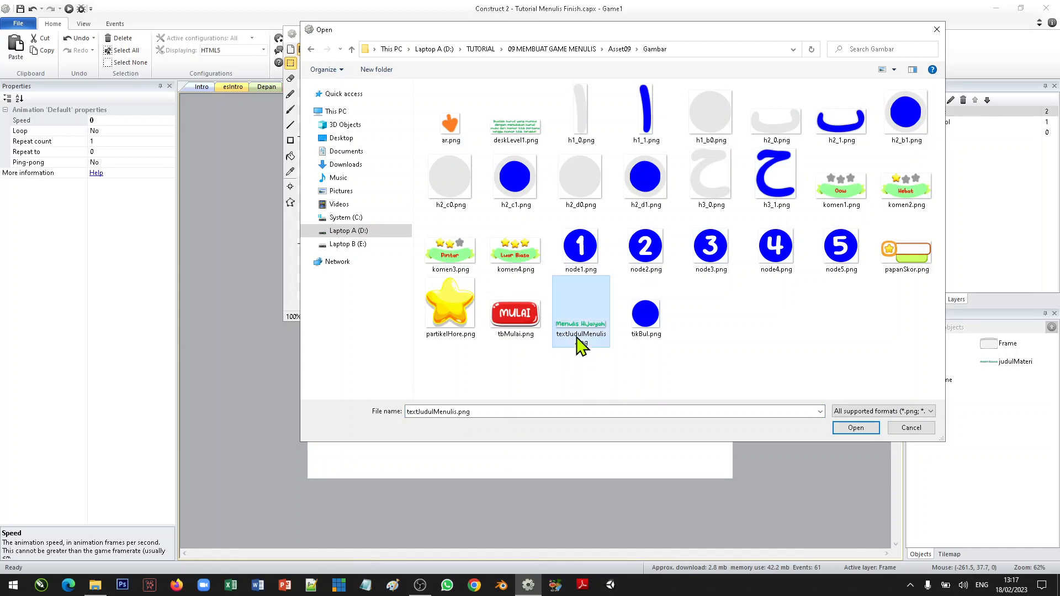
{"action": "left_click", "coordinate": [855, 428]}
{"action": "left_click_drag", "start_coordinate": [569, 312], "coordinate": [515, 296]}
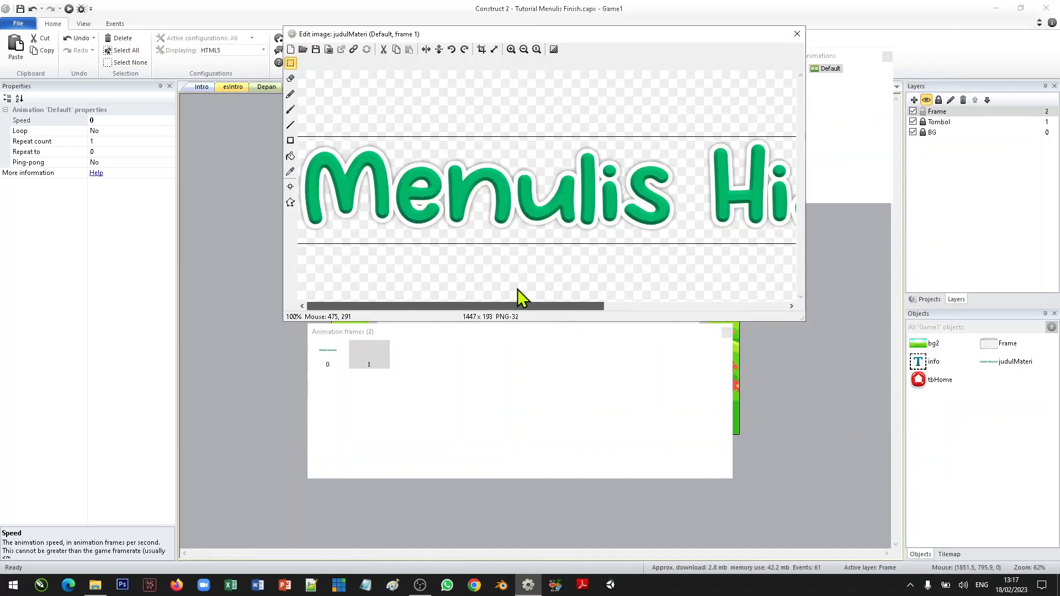
Check the origin point and the full image of the title's new animation frame
{"action": "left_click", "coordinate": [289, 187]}
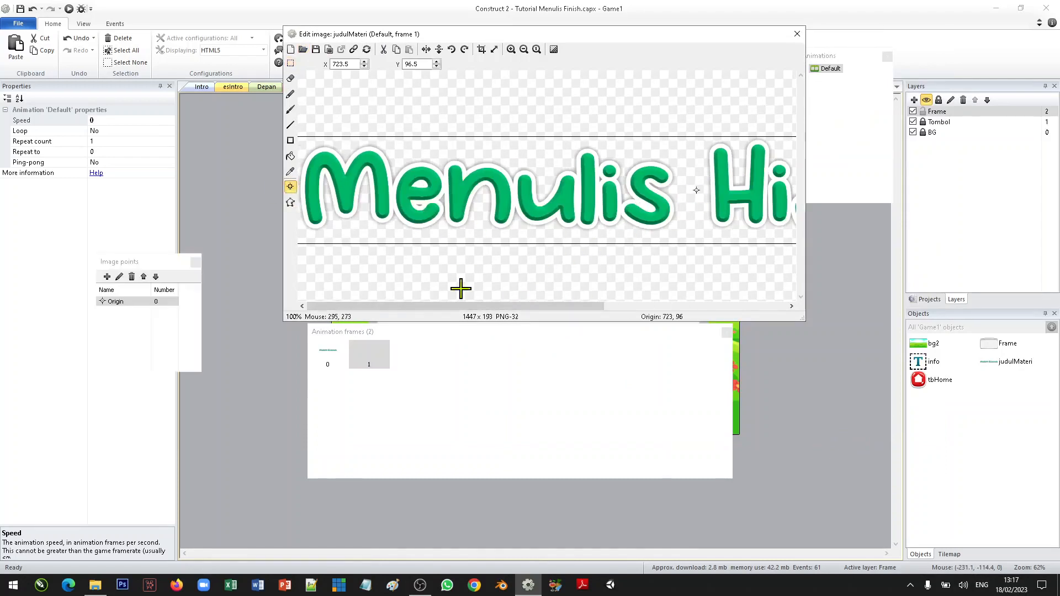
{"action": "left_click", "coordinate": [524, 49]}
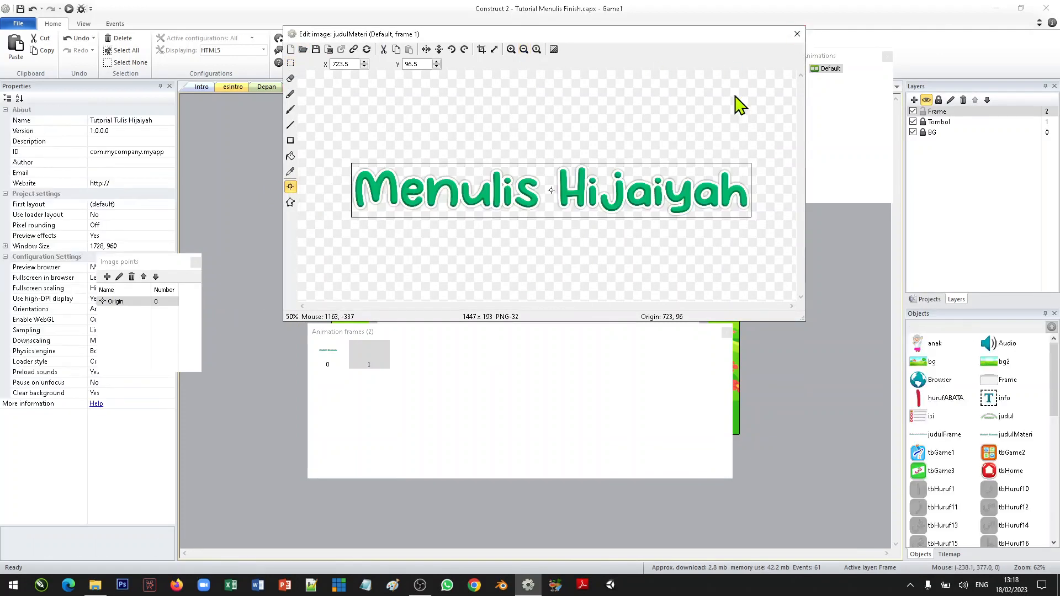
{"action": "left_click", "coordinate": [797, 34]}
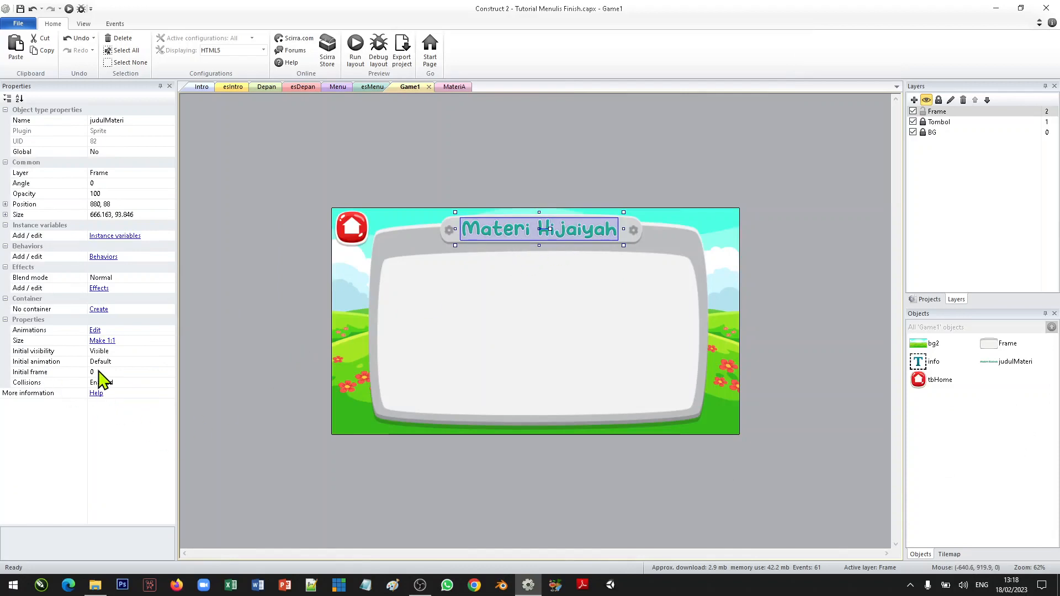
Check the number of the title's new animation frame and set the title's initial frame to 1
{"action": "double_click", "coordinate": [580, 230]}
{"action": "left_click", "coordinate": [365, 358]}
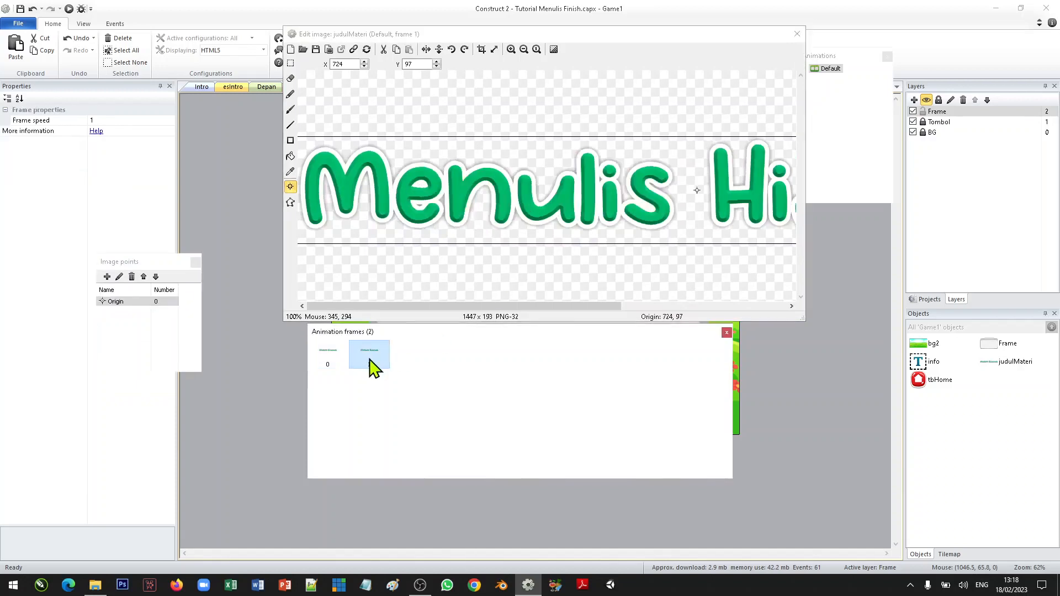
{"action": "left_click", "coordinate": [796, 34]}
{"action": "left_click", "coordinate": [115, 372]}
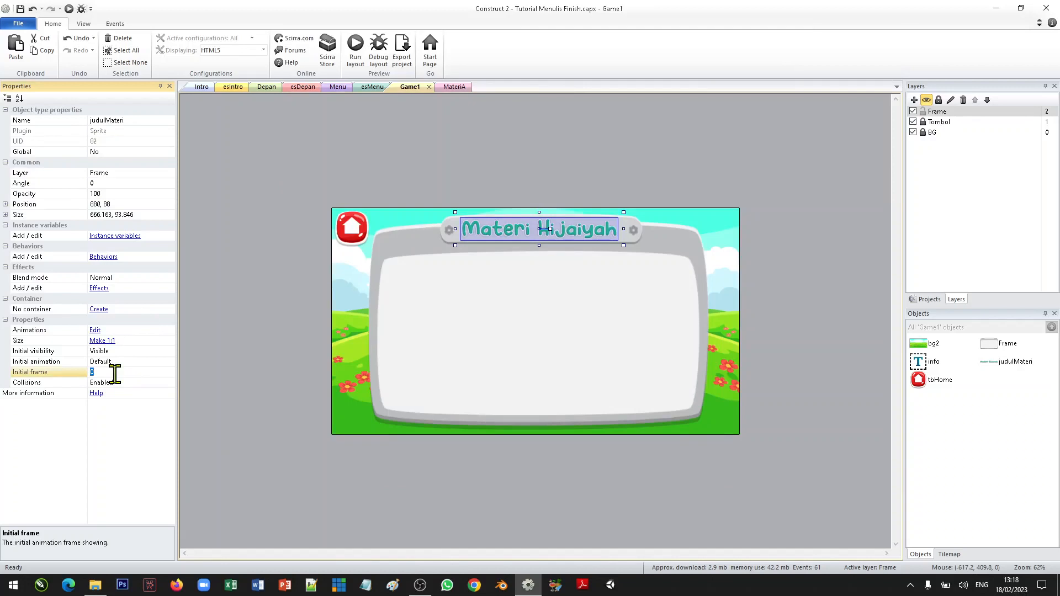
{"action": "key", "text": "Return"}
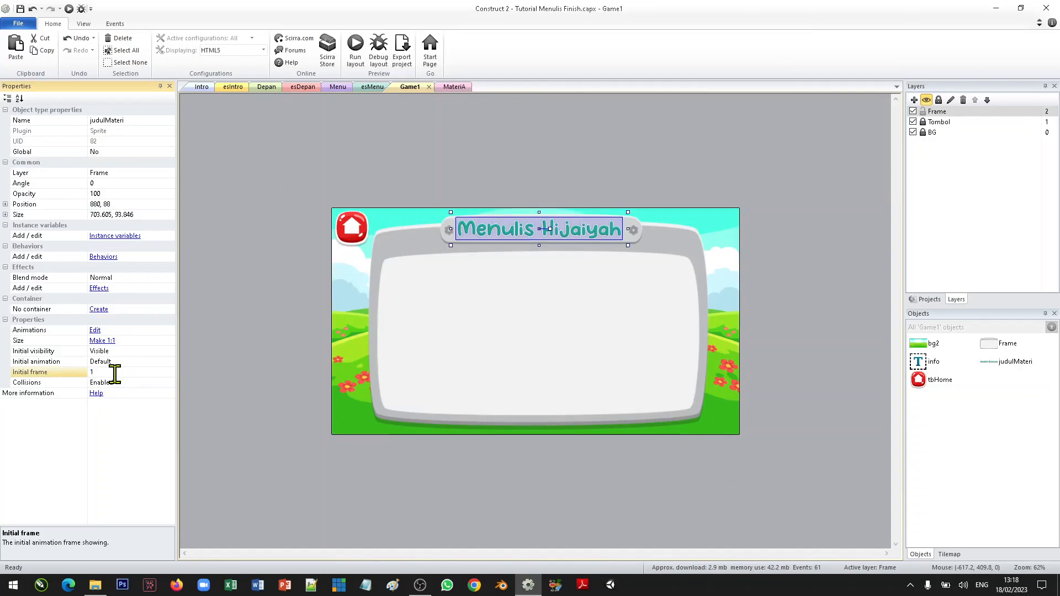
{"action": "left_click", "coordinate": [602, 184]}
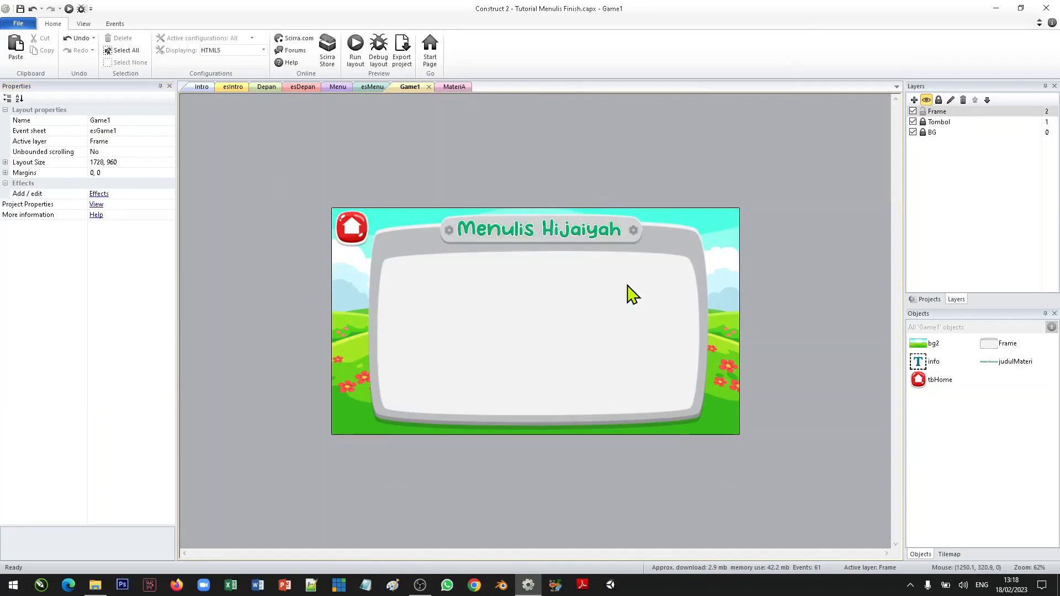
Lock the Frame layer and add a new layer named deskripsi above it
{"action": "left_click", "coordinate": [592, 244]}
{"action": "left_click", "coordinate": [593, 230]}
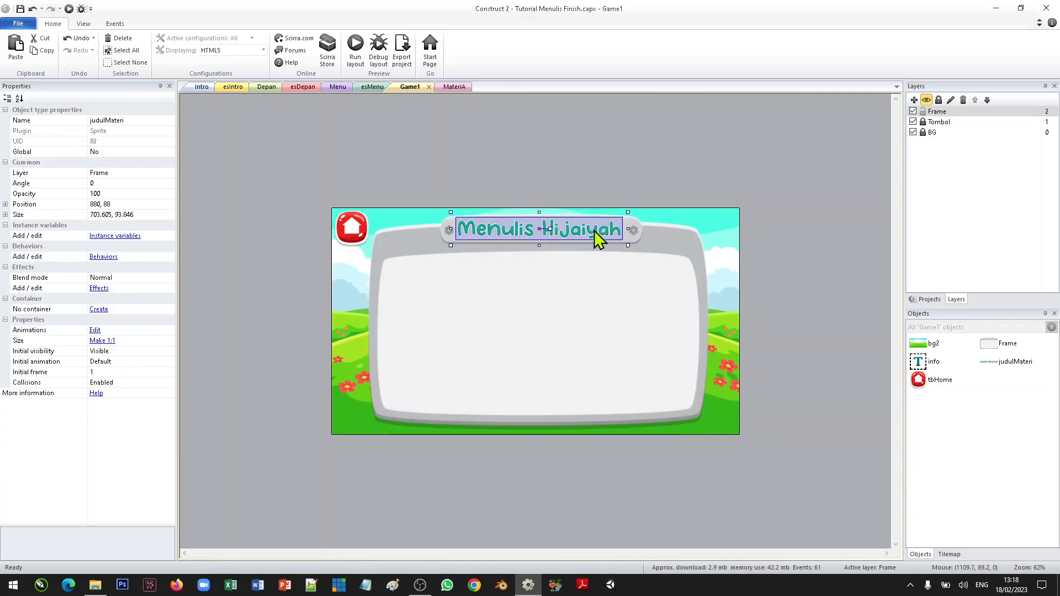
{"action": "left_click", "coordinate": [923, 111]}
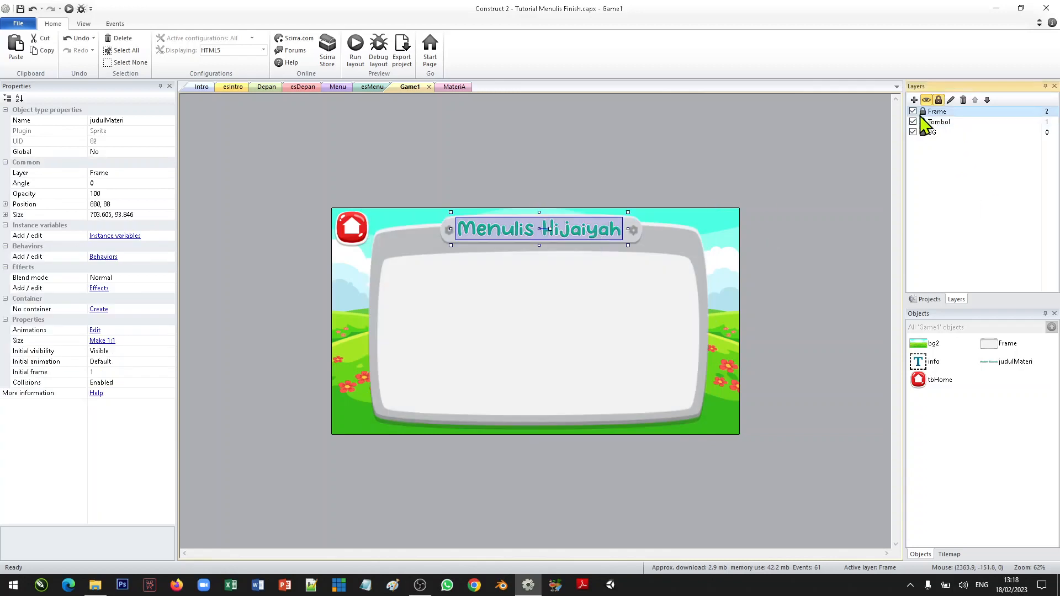
{"action": "left_click", "coordinate": [922, 122]}
{"action": "left_click", "coordinate": [913, 100]}
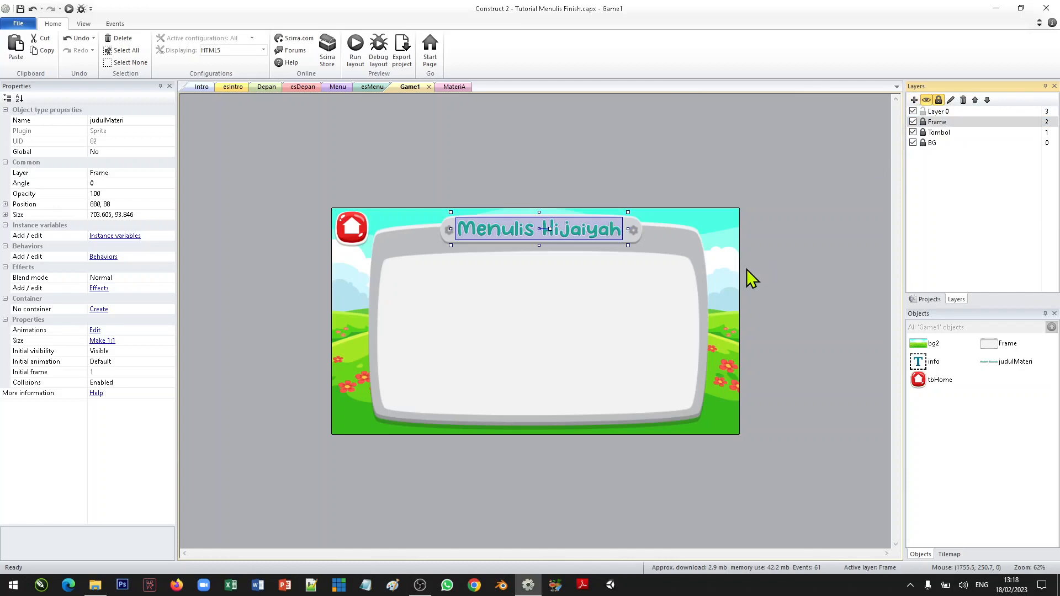
{"action": "left_click", "coordinate": [938, 112]}
{"action": "right_click", "coordinate": [941, 117]}
{"action": "left_click", "coordinate": [988, 169]}
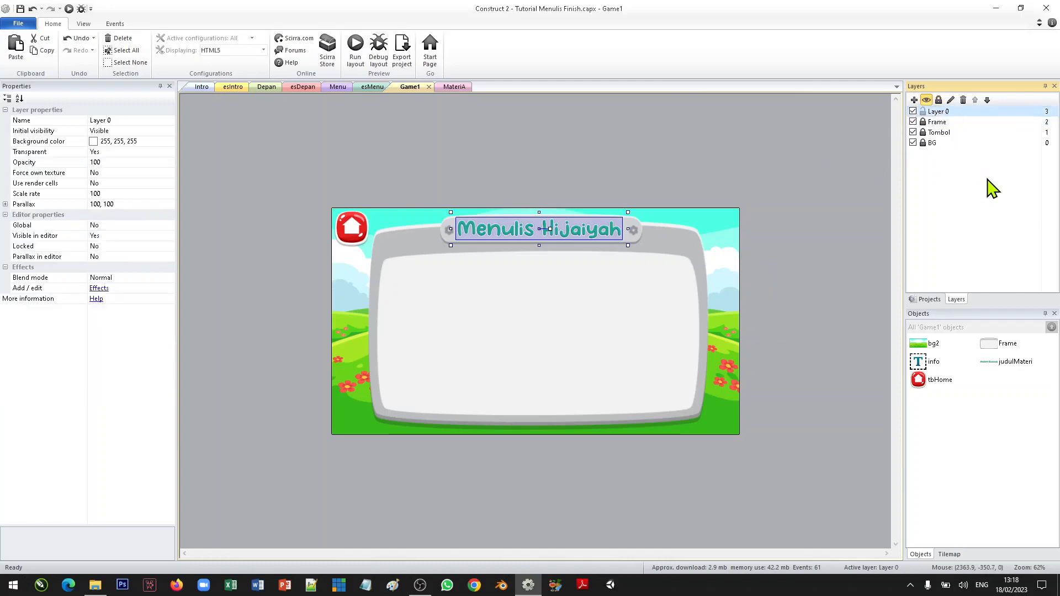
{"action": "type", "text": "deskripsi"}
{"action": "key", "text": "Return"}
{"action": "left_click", "coordinate": [540, 179]}
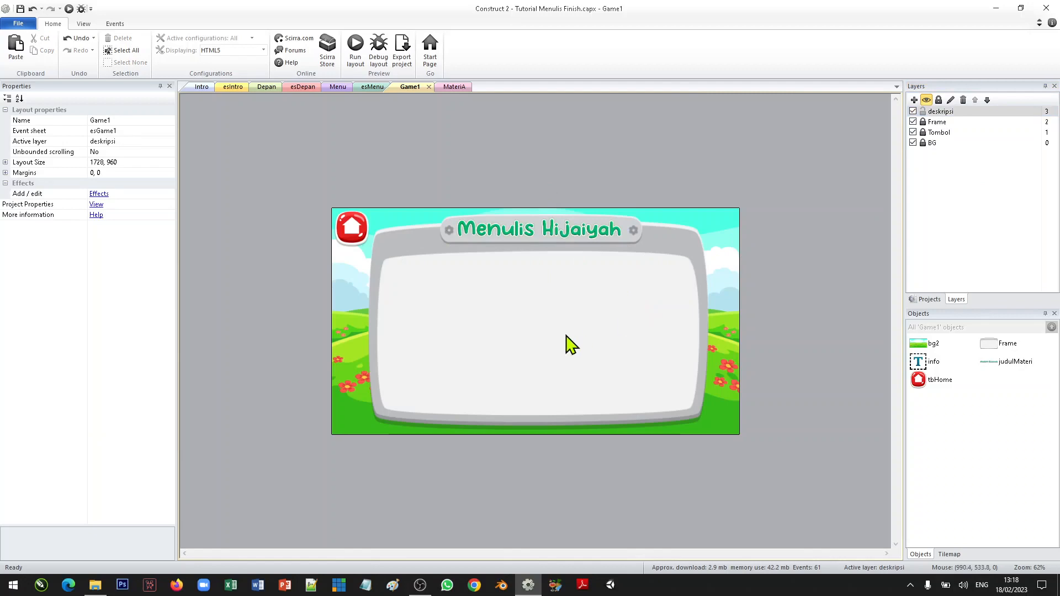
Insert a sprite named deskGame1 on the deskripsi layer in the middle of the frame
{"action": "double_click", "coordinate": [525, 344]}
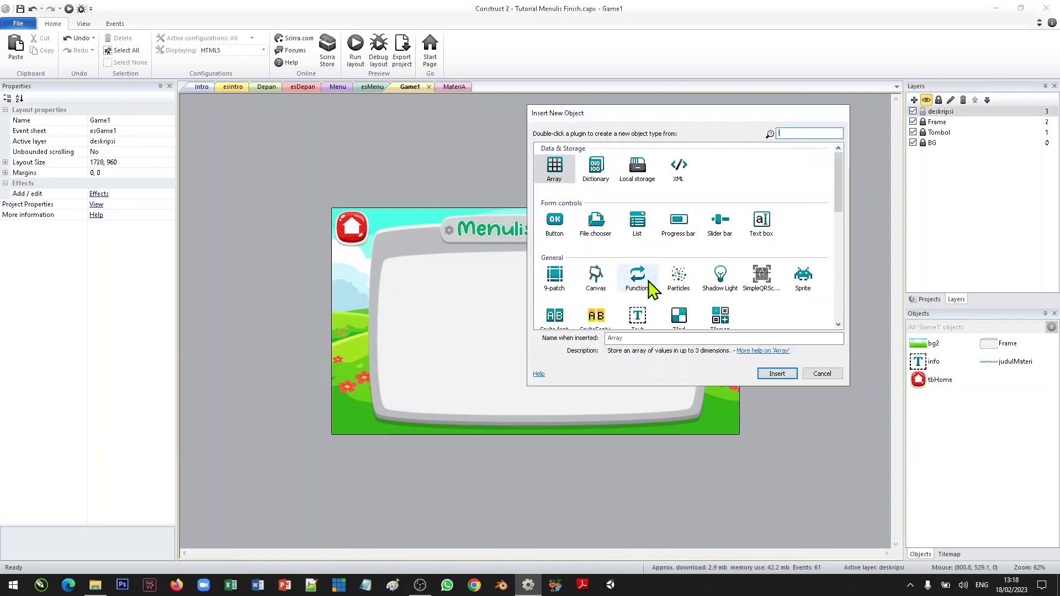
{"action": "left_click", "coordinate": [803, 283]}
{"action": "left_click", "coordinate": [769, 337]}
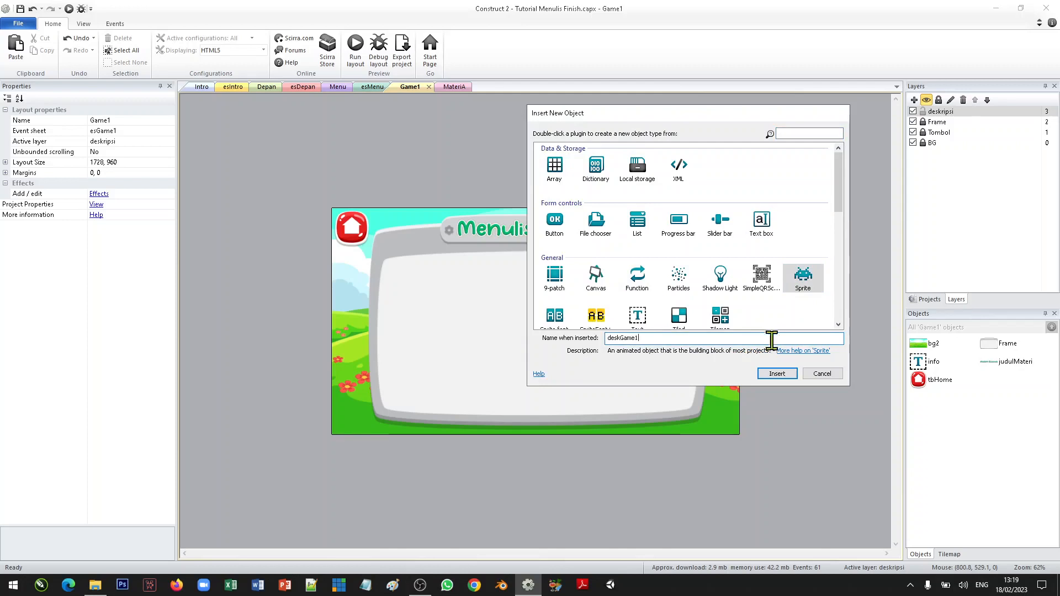
{"action": "left_click", "coordinate": [783, 375]}
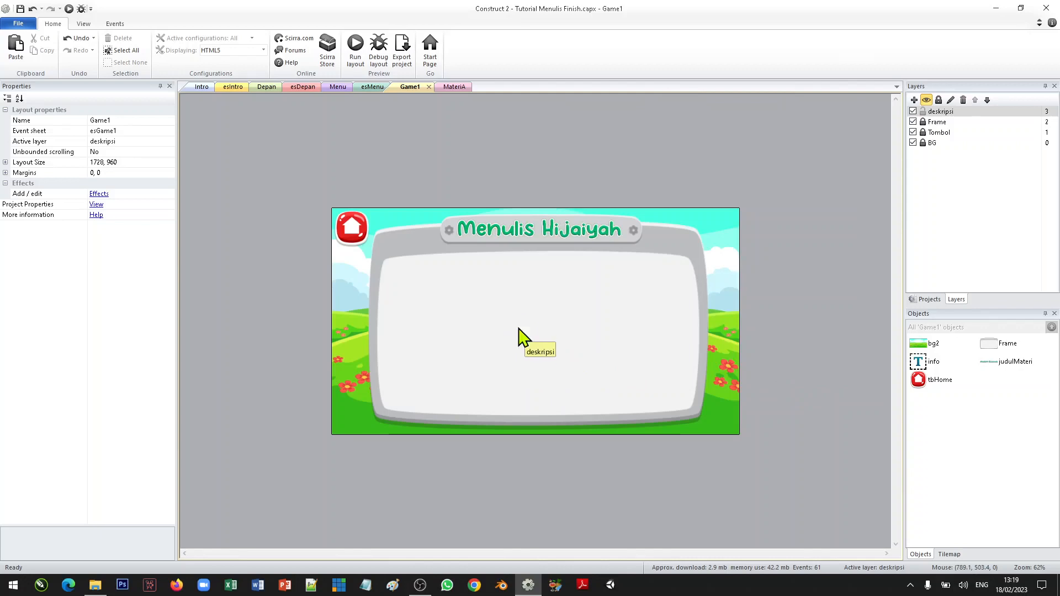
{"action": "left_click", "coordinate": [518, 327]}
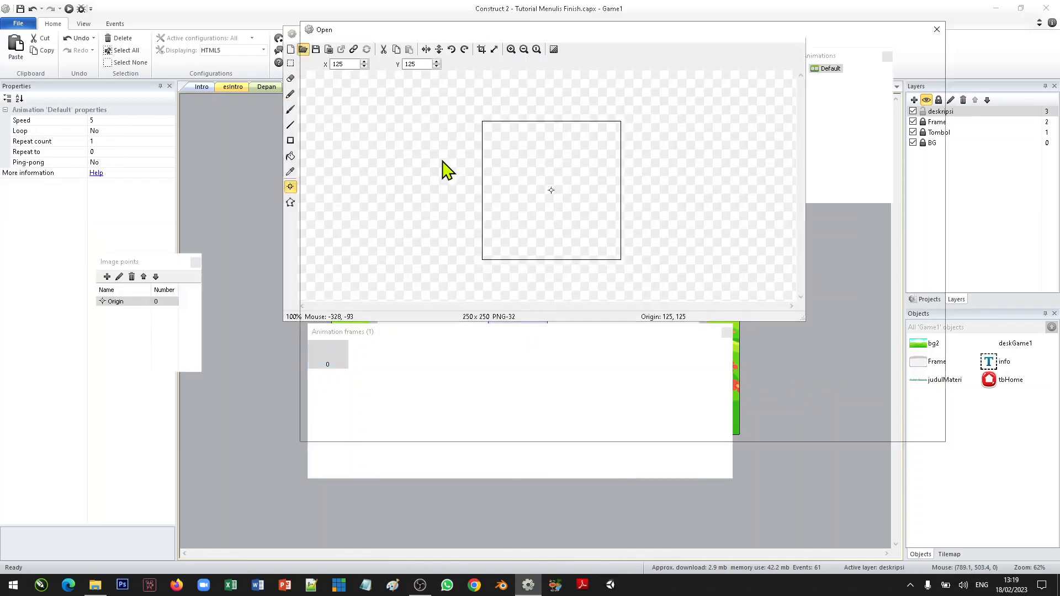
Load deskLevel1.png into the deskGame1 sprite and place it in the frame's upper part at about 878, 384
{"action": "left_click", "coordinate": [516, 135]}
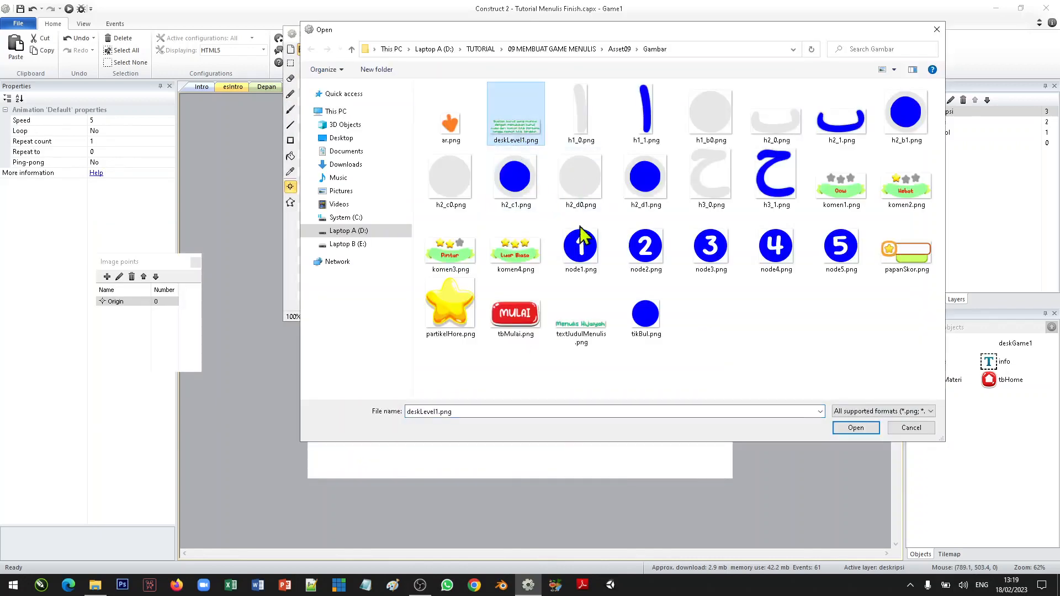
{"action": "left_click", "coordinate": [856, 429]}
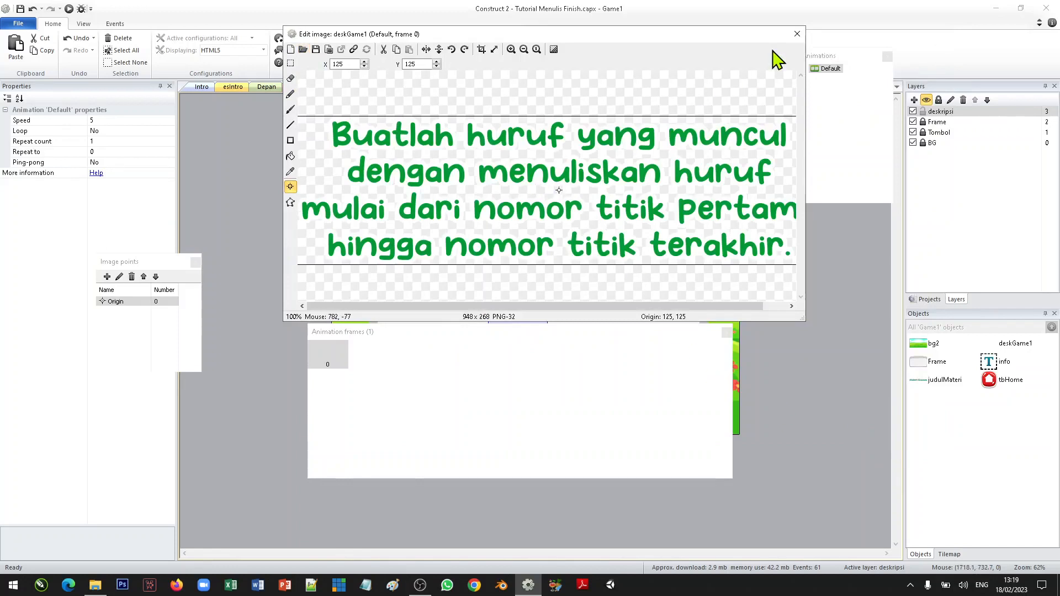
{"action": "left_click", "coordinate": [797, 33]}
{"action": "left_click_drag", "start_coordinate": [575, 318], "coordinate": [580, 301]}
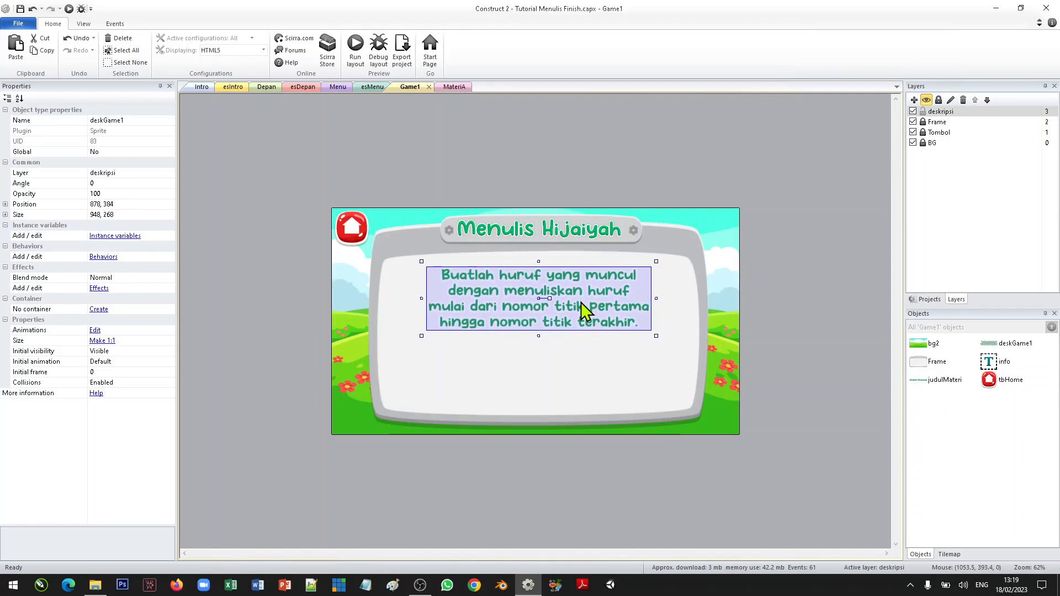
{"action": "left_click", "coordinate": [794, 319]}
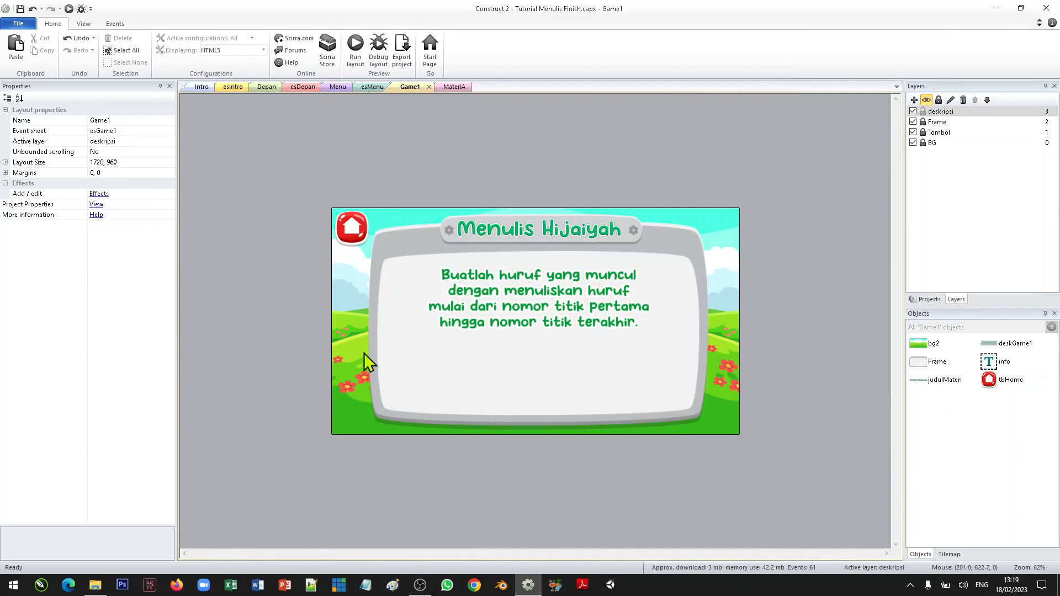
Insert a sprite named tbMulai on the deskripsi layer, centred below the description text
{"action": "right_click", "coordinate": [282, 299]}
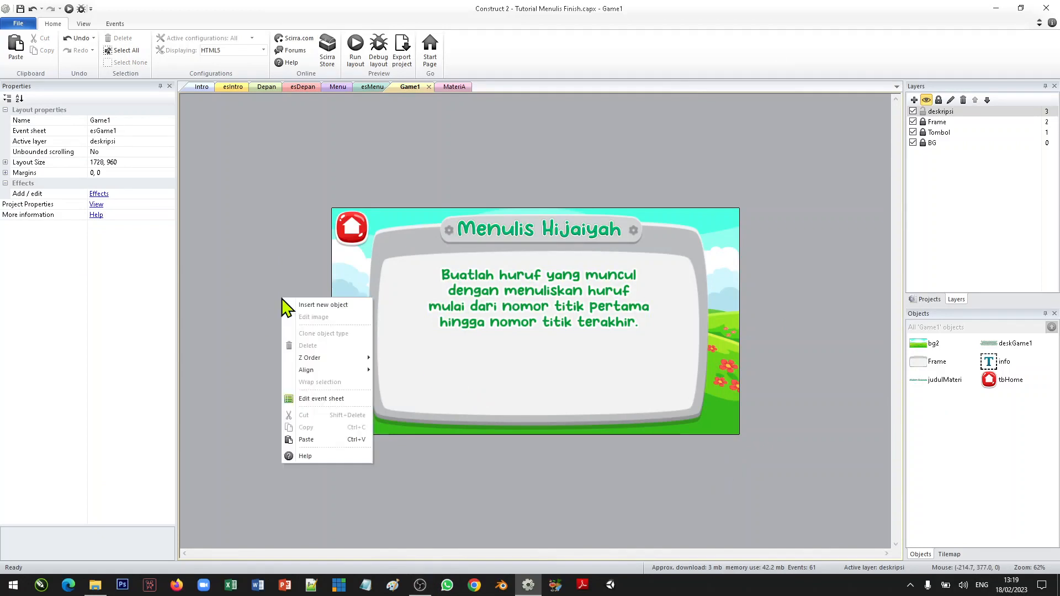
{"action": "left_click", "coordinate": [293, 306]}
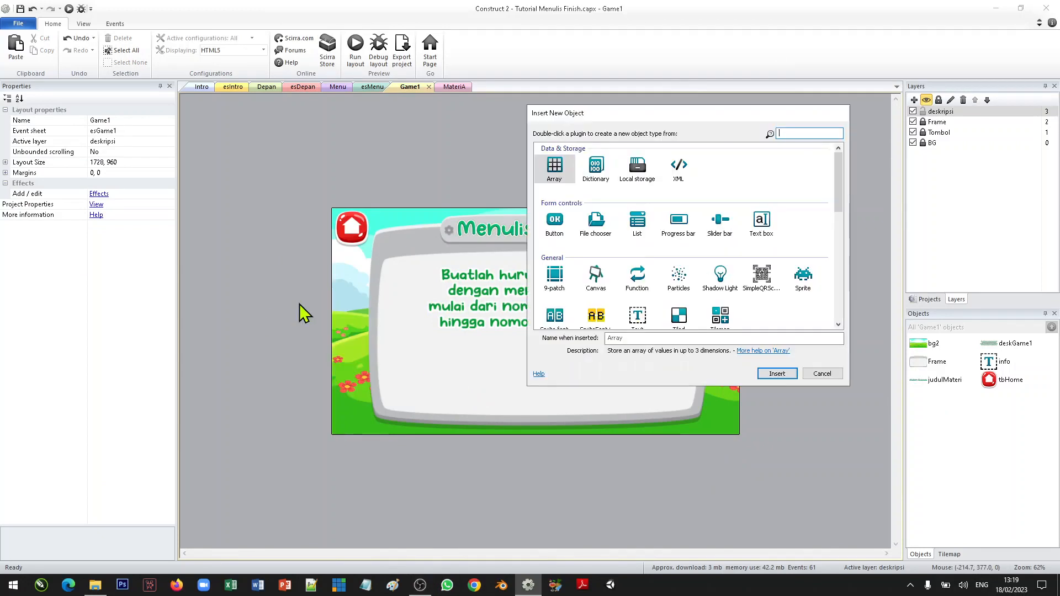
{"action": "left_click", "coordinate": [802, 276]}
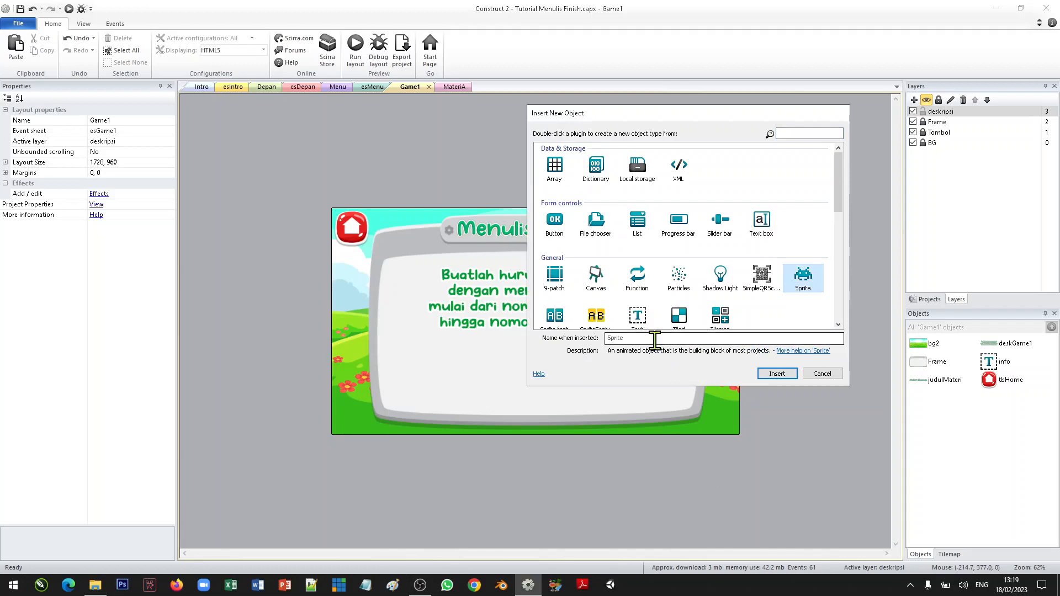
{"action": "left_click", "coordinate": [654, 338]}
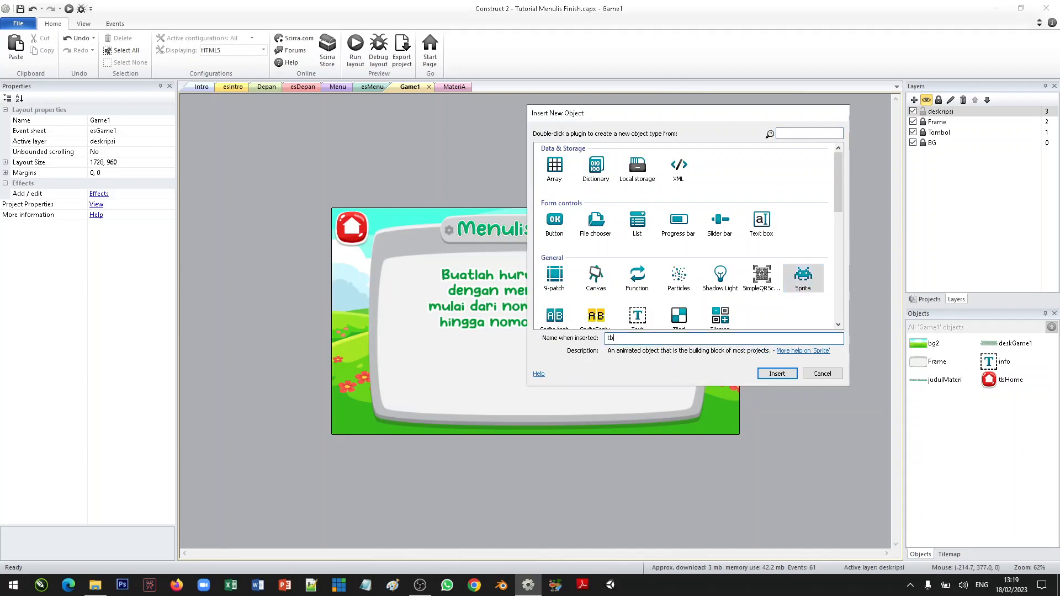
{"action": "type", "text": "tbMulai"}
{"action": "left_click", "coordinate": [779, 374]}
{"action": "left_click", "coordinate": [547, 376]}
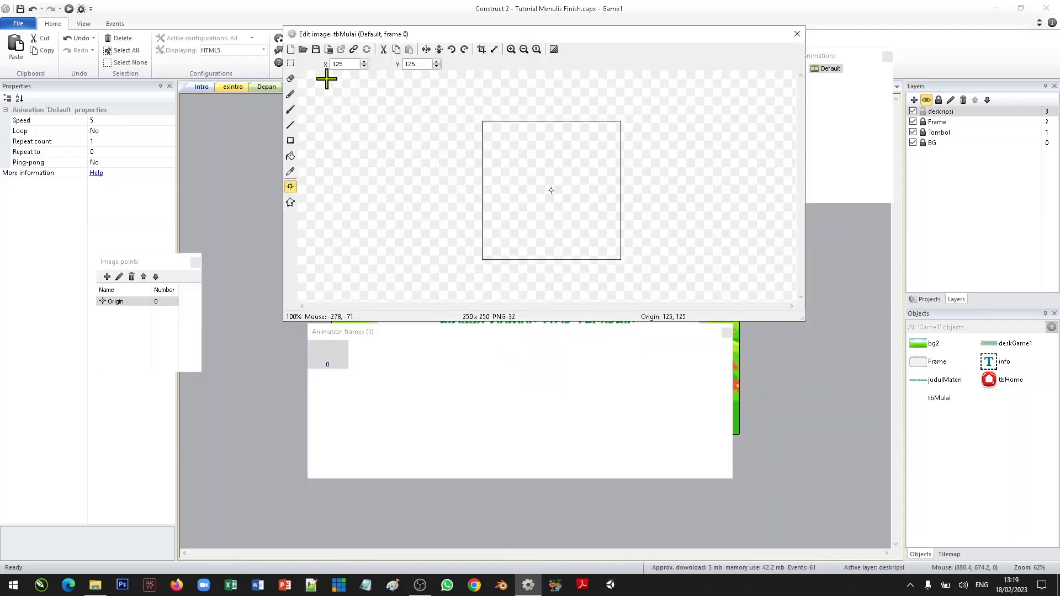
Load tbMulai.png into the tbMulai sprite, show its collision polygon and close the image editor
{"action": "left_click", "coordinate": [304, 50]}
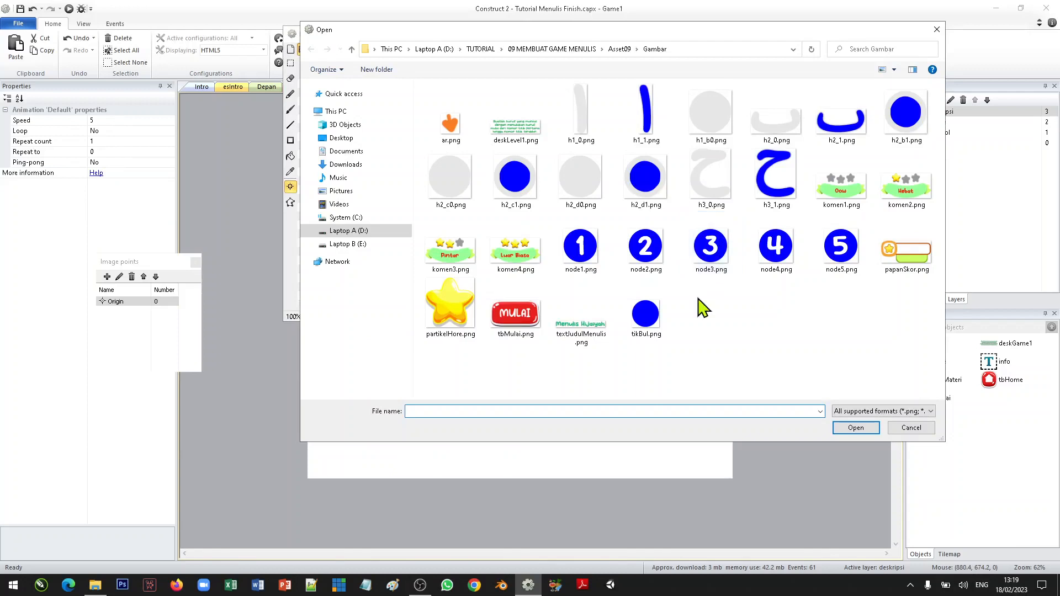
{"action": "left_click", "coordinate": [527, 331]}
{"action": "left_click", "coordinate": [861, 429]}
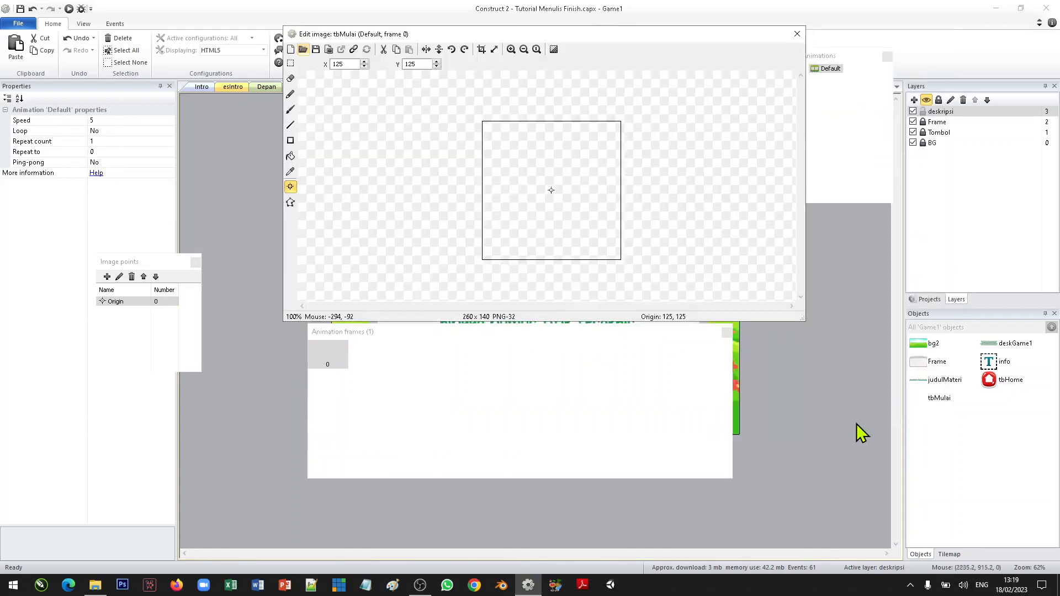
{"action": "left_click", "coordinate": [291, 203]}
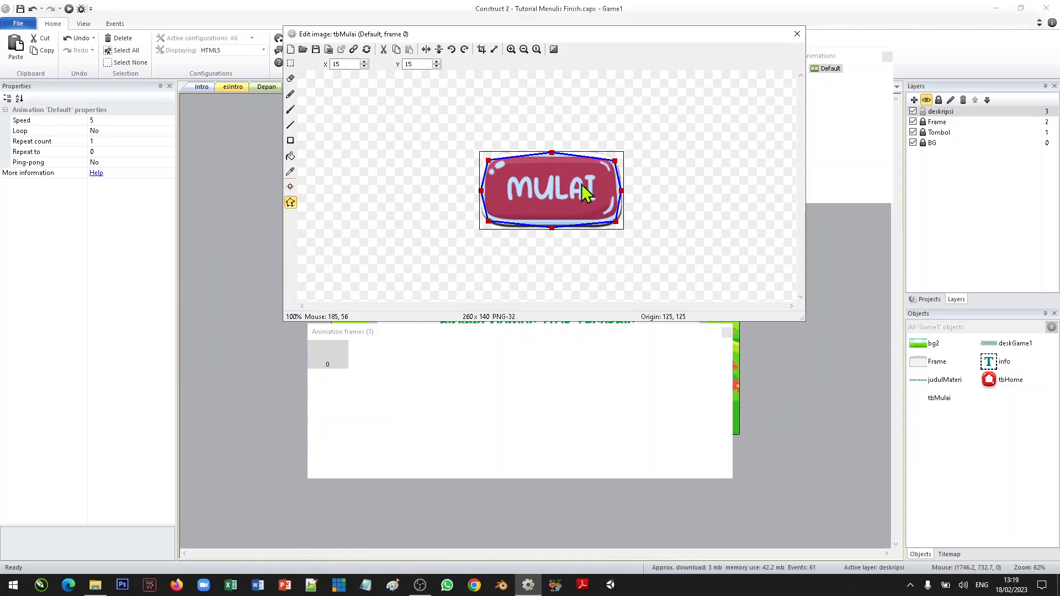
{"action": "left_click", "coordinate": [797, 33]}
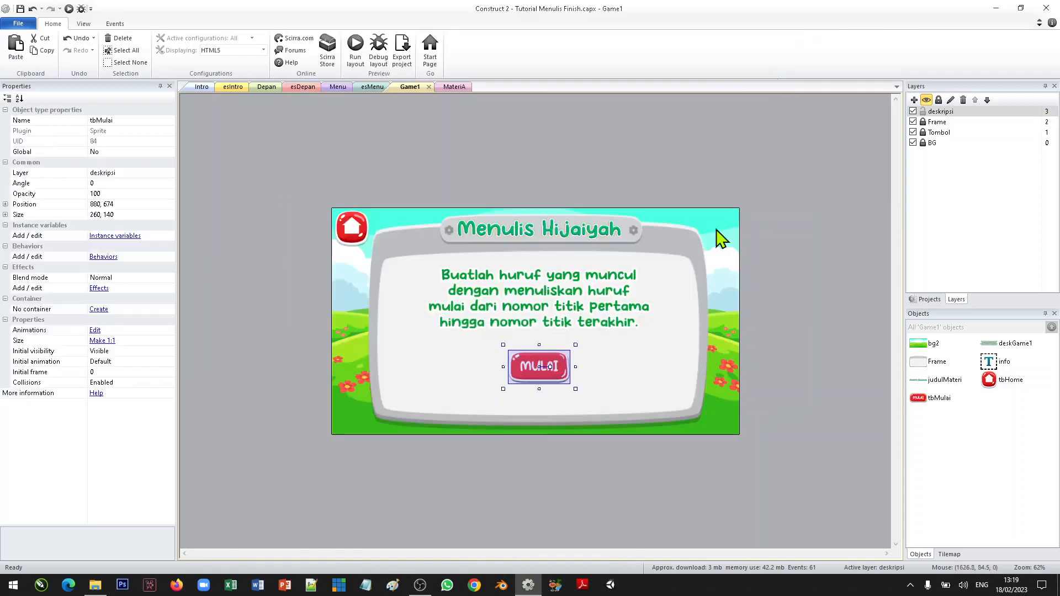
Shift the start button and the description text slightly lower in the frame, with the text at about 878, 416
{"action": "left_click_drag", "start_coordinate": [557, 372], "coordinate": [557, 377]}
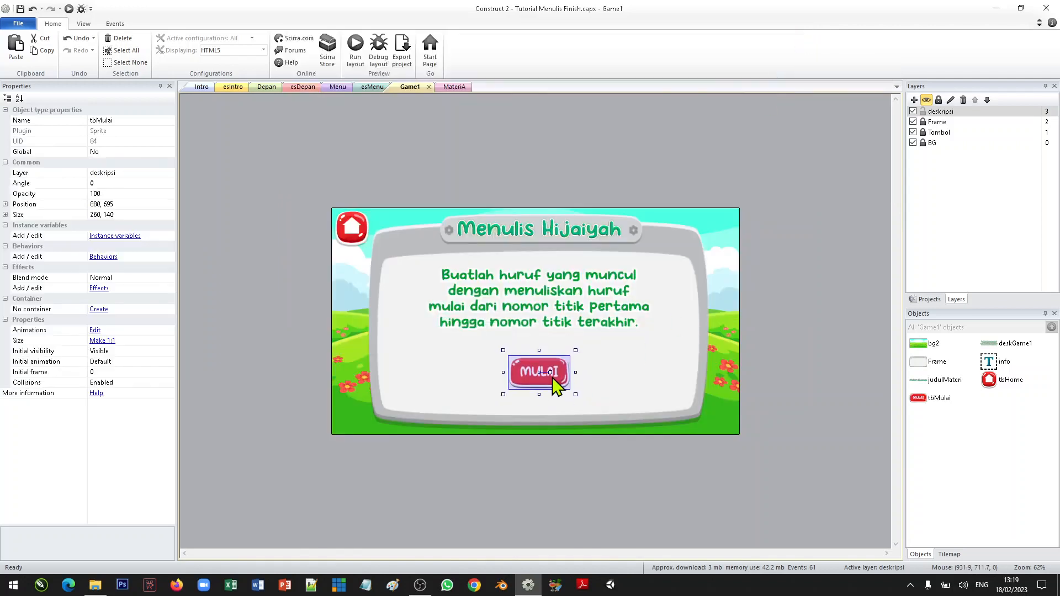
{"action": "left_click", "coordinate": [556, 323]}
{"action": "left_click_drag", "start_coordinate": [566, 304], "coordinate": [564, 311]}
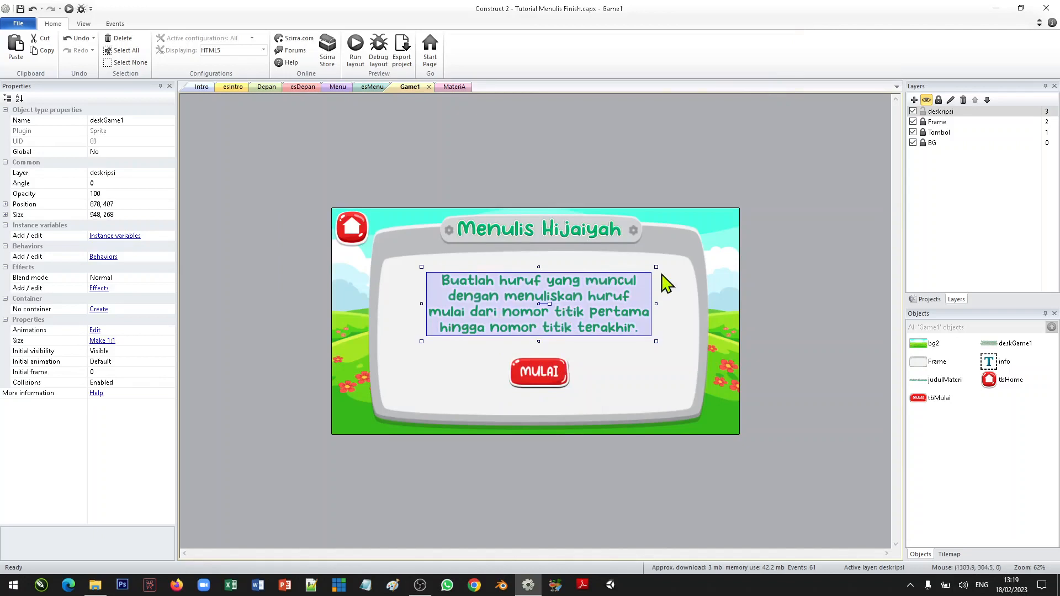
{"action": "left_click", "coordinate": [857, 216]}
{"action": "left_click", "coordinate": [534, 385]}
{"action": "left_click_drag", "start_coordinate": [549, 383], "coordinate": [549, 389]}
{"action": "left_click", "coordinate": [559, 311]}
{"action": "left_click_drag", "start_coordinate": [558, 313], "coordinate": [559, 315]}
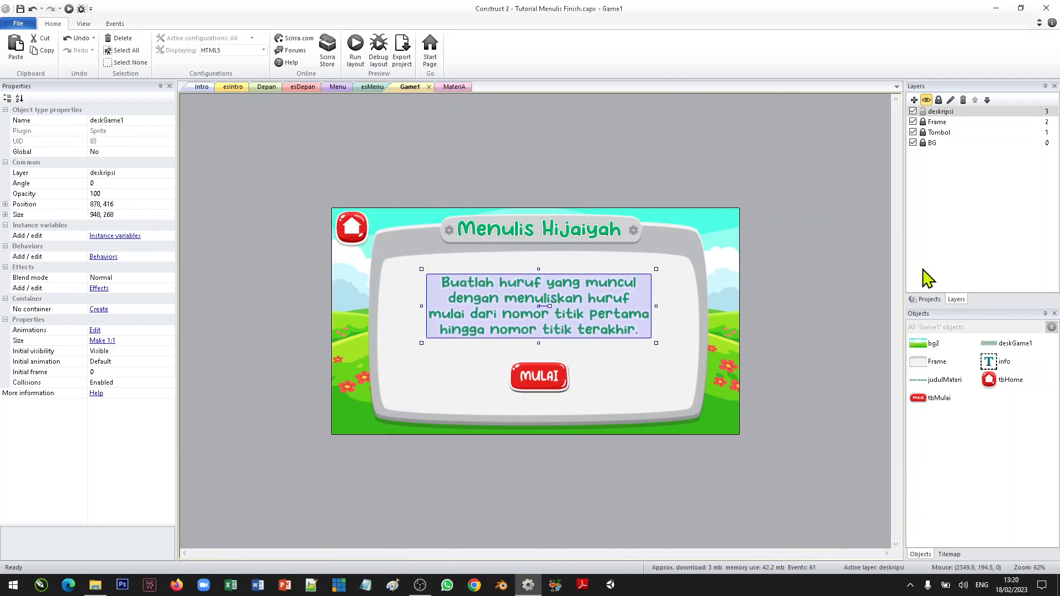
Duplicate the Game1 layout in the project and name the copy n1
{"action": "left_click", "coordinate": [930, 299]}
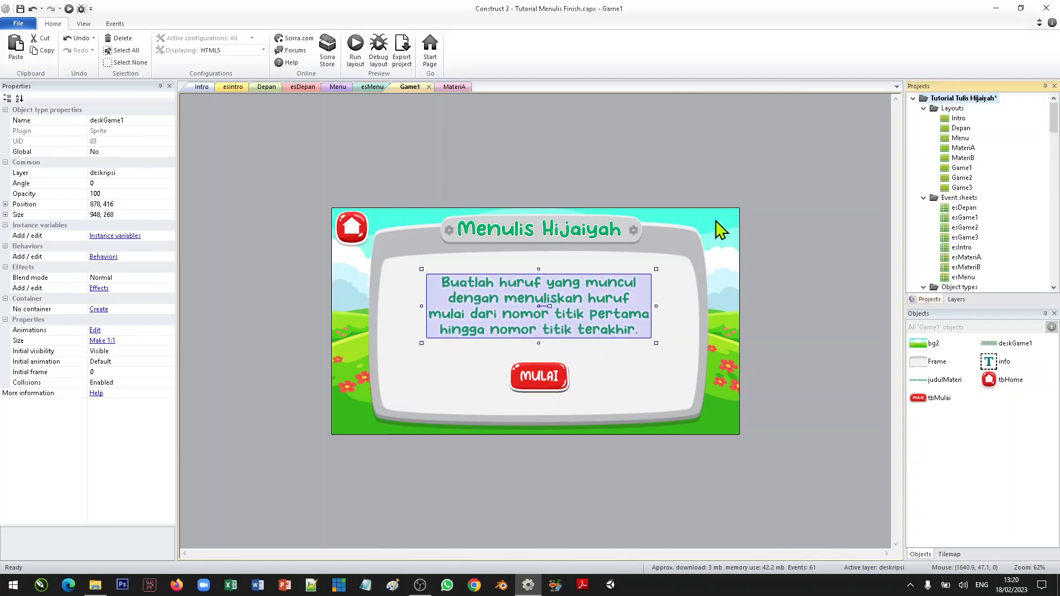
{"action": "left_click", "coordinate": [799, 255]}
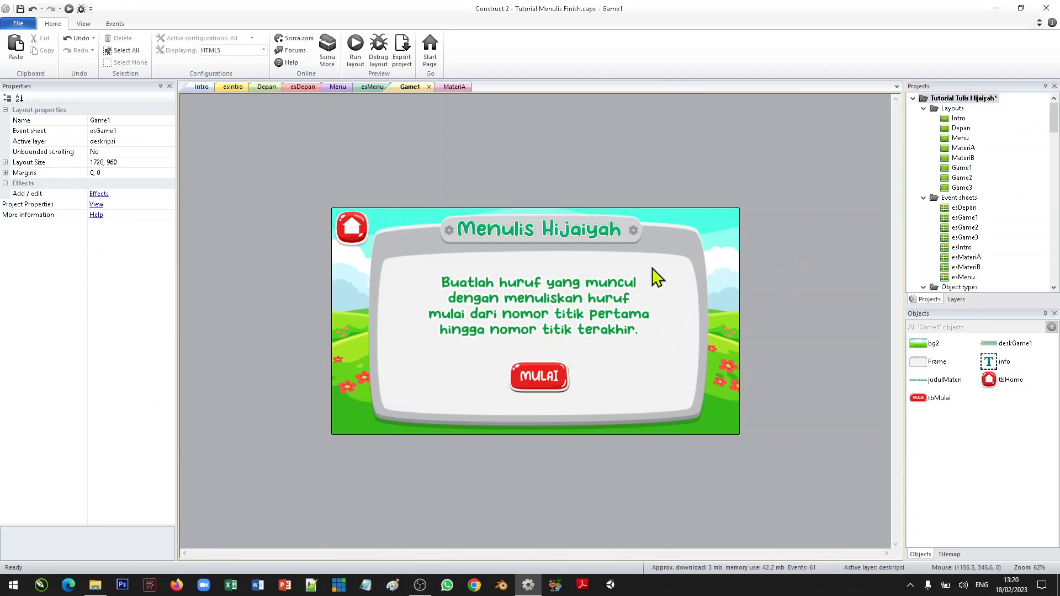
{"action": "left_click", "coordinate": [961, 168]}
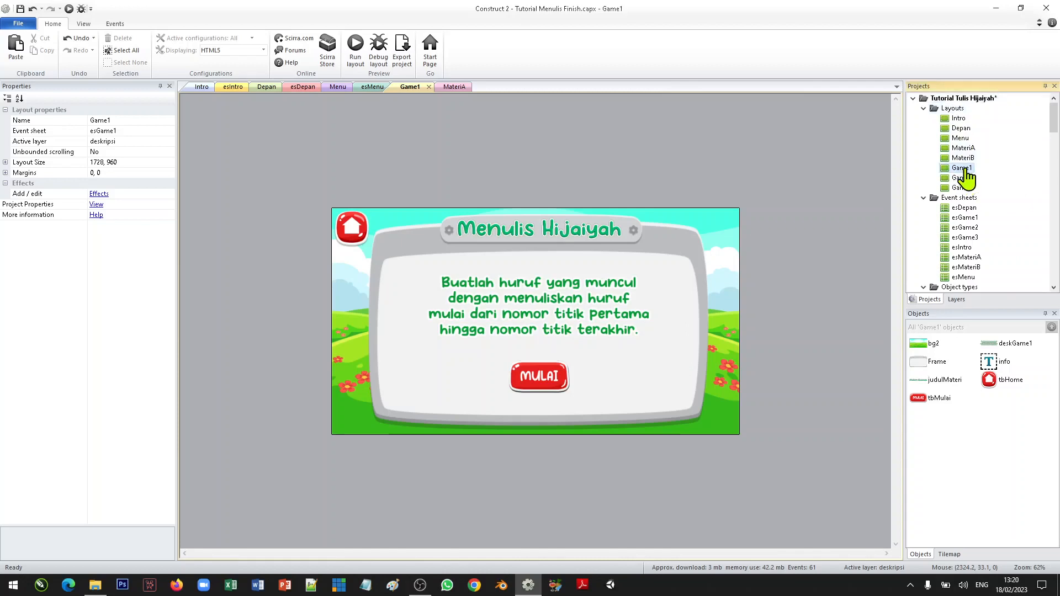
{"action": "right_click", "coordinate": [966, 176]}
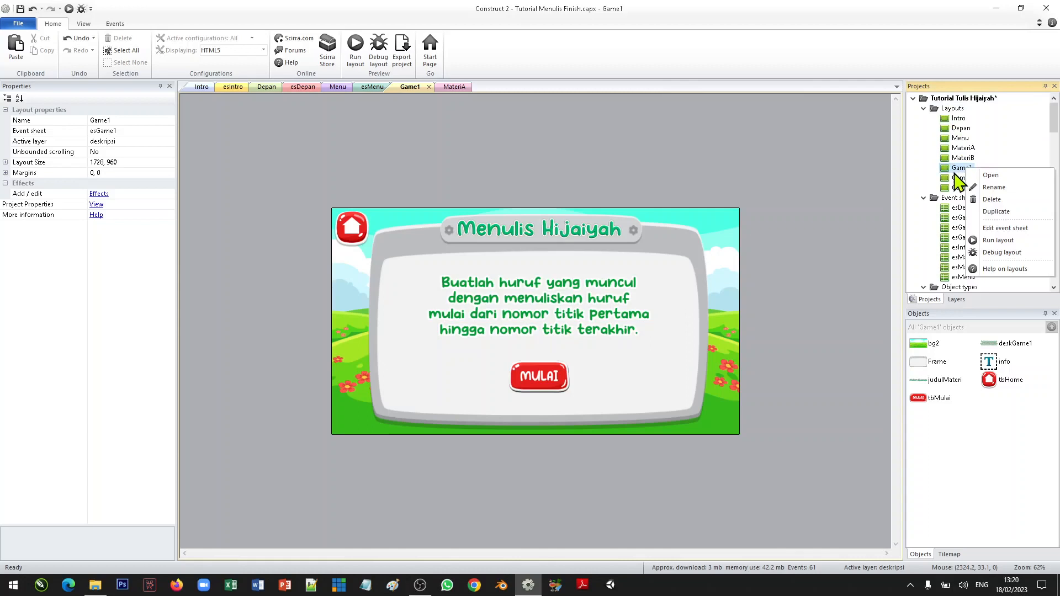
{"action": "left_click", "coordinate": [997, 213]}
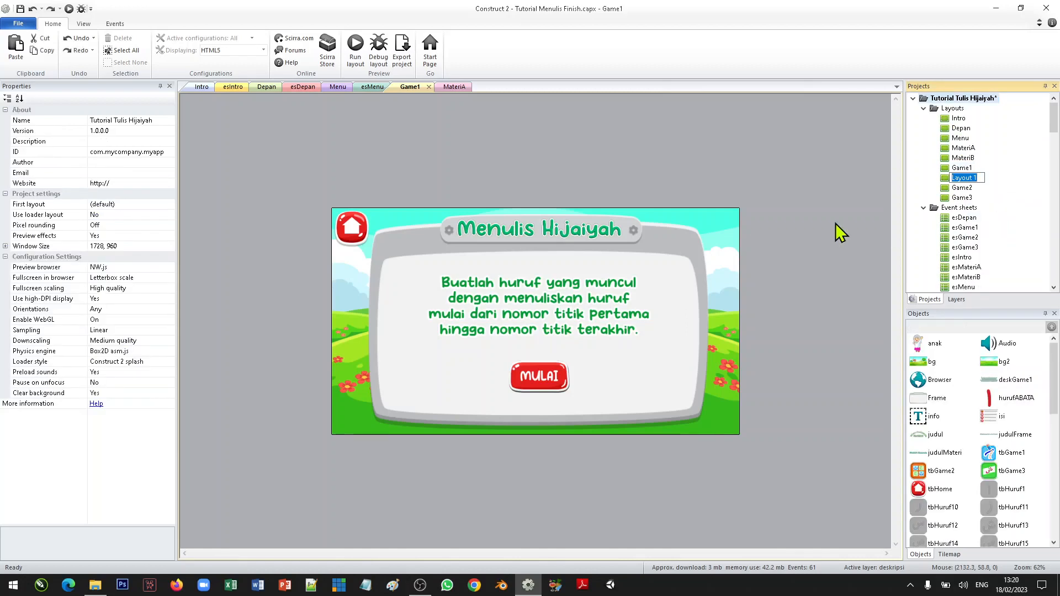
{"action": "type", "text": "n1"}
{"action": "key", "text": "Return"}
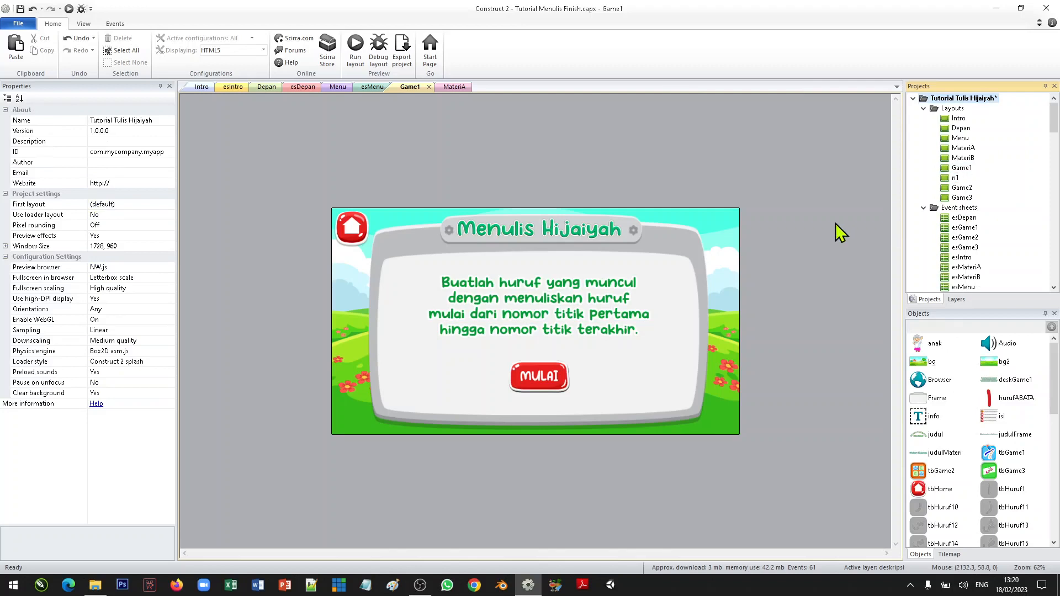
Open the n1 layout, fit it in view and compare it with the Game1 layout
{"action": "double_click", "coordinate": [951, 180]}
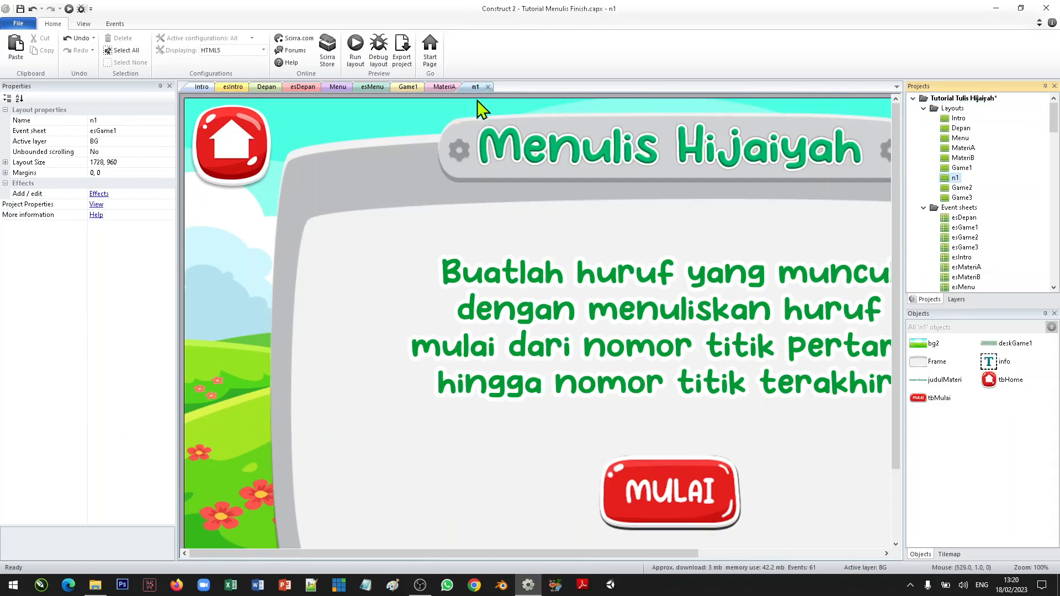
{"action": "scroll", "coordinate": [472, 124], "scroll_direction": "down", "scroll_amount": 4, "text": "shift"}
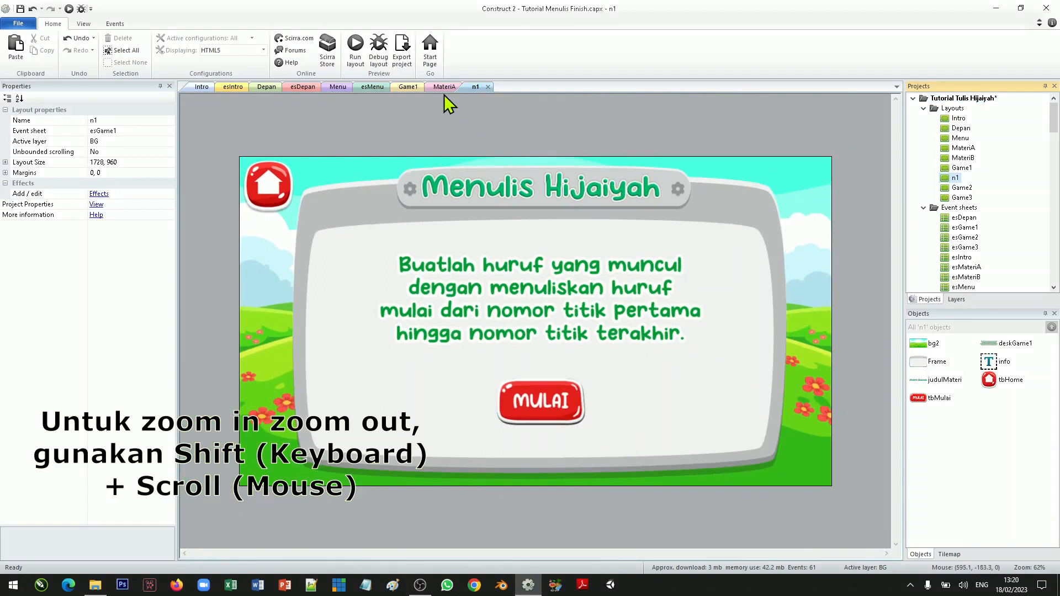
{"action": "left_click", "coordinate": [410, 88]}
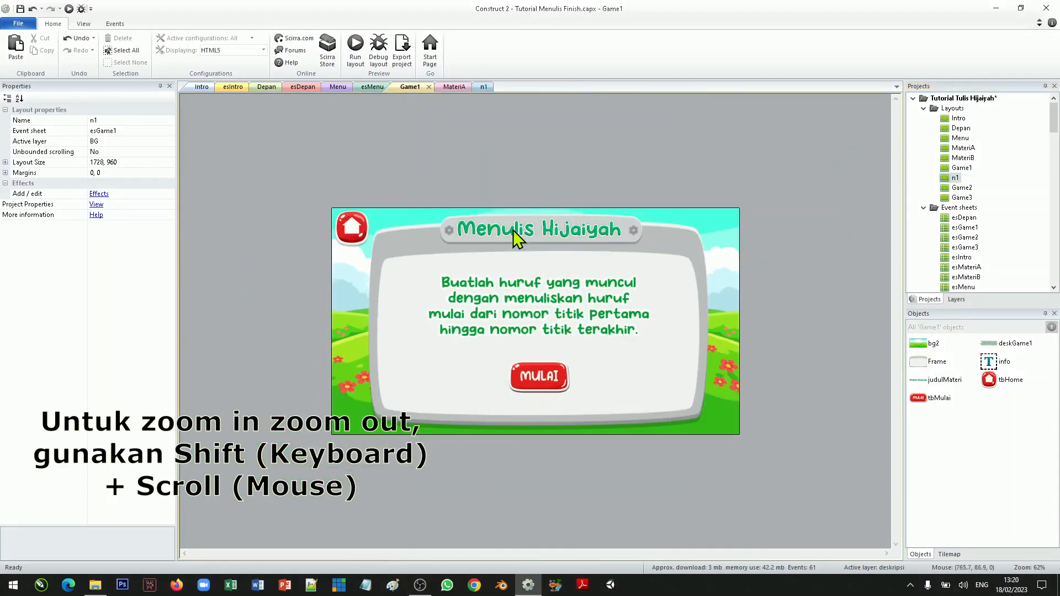
{"action": "left_click", "coordinate": [482, 88]}
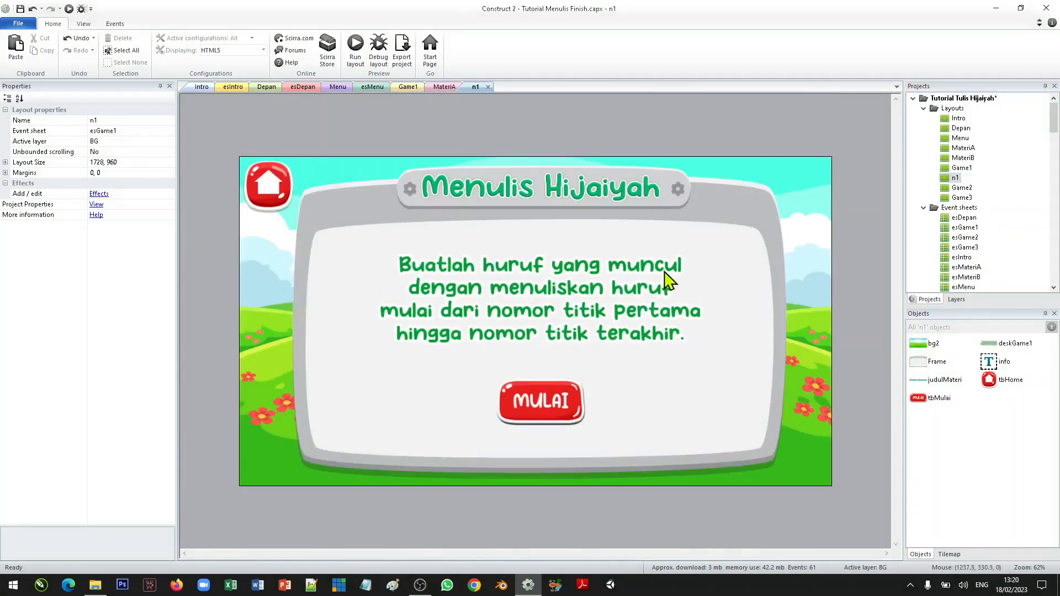
Lock the Tombol, BG and Frame layers of the n1 layout
{"action": "left_click", "coordinate": [956, 300]}
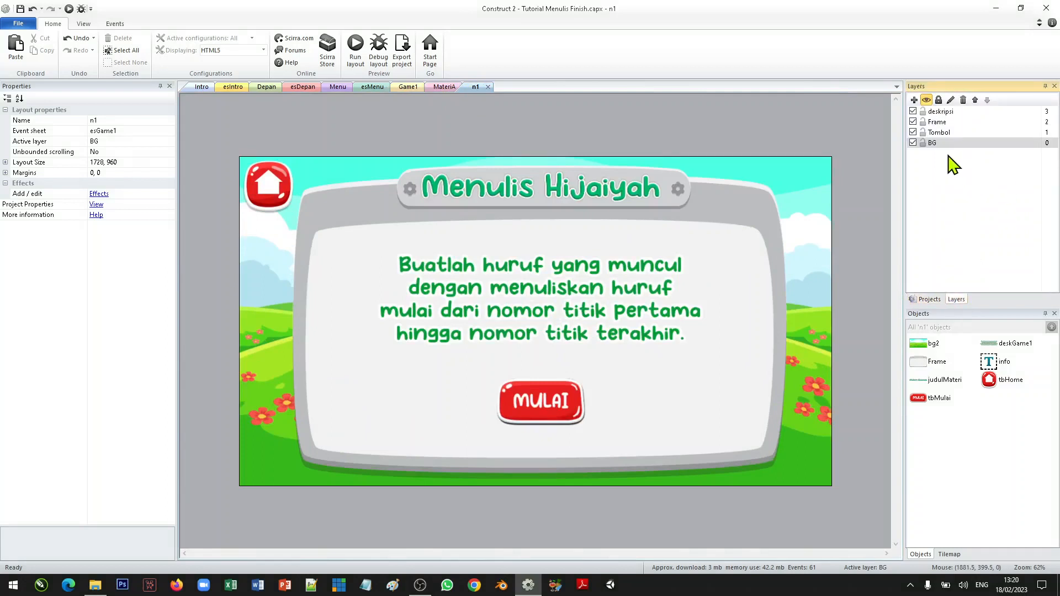
{"action": "left_click", "coordinate": [922, 133]}
{"action": "left_click", "coordinate": [922, 143]}
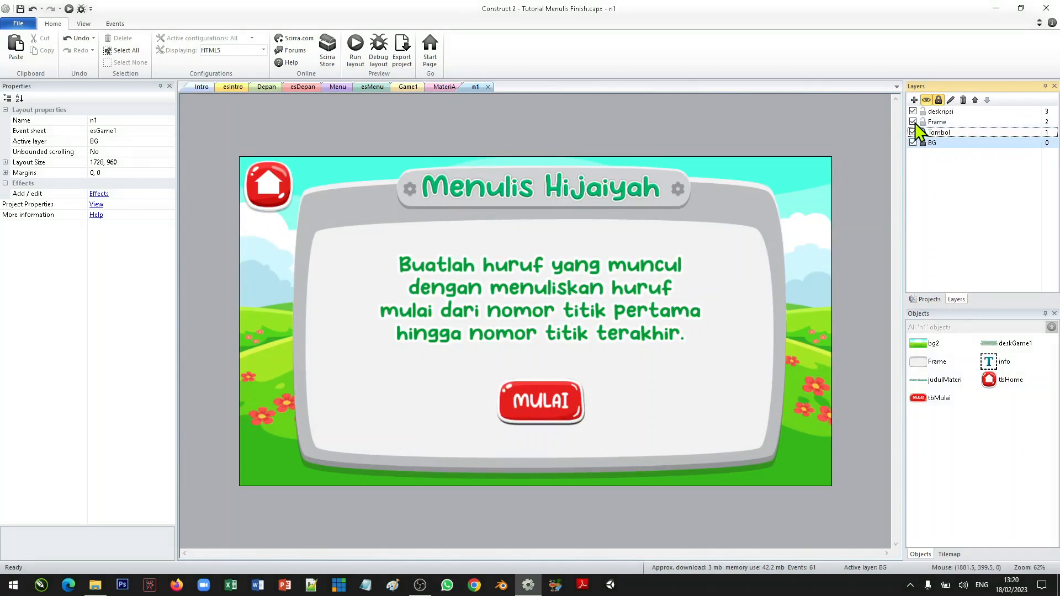
{"action": "left_click", "coordinate": [922, 122]}
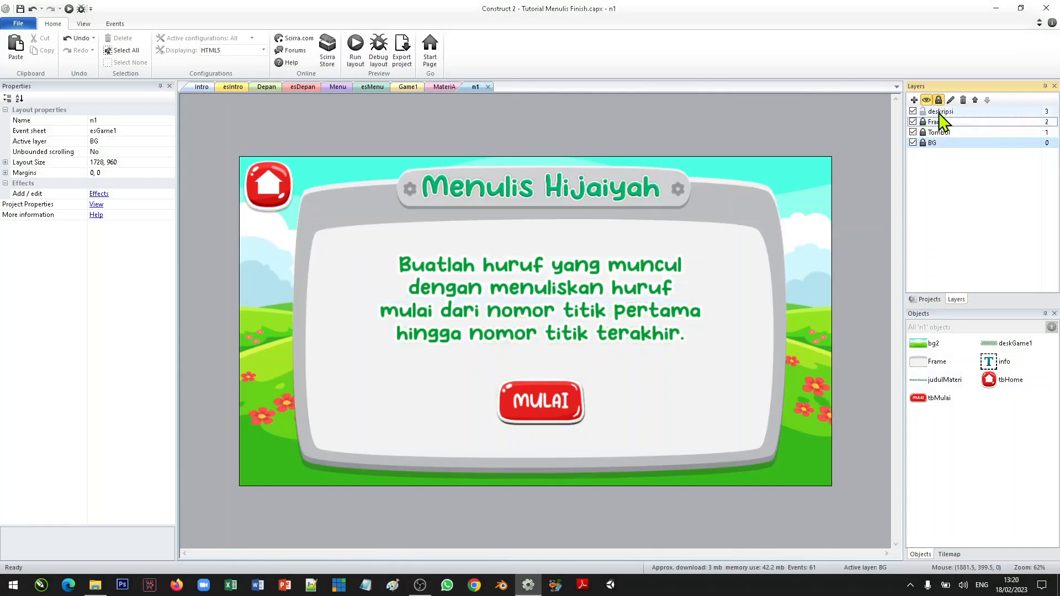
Delete the description text and the start button from the deskripsi layer of n1
{"action": "left_click", "coordinate": [941, 111]}
{"action": "left_click", "coordinate": [700, 278]}
{"action": "left_click_drag", "start_coordinate": [875, 222], "coordinate": [329, 490]}
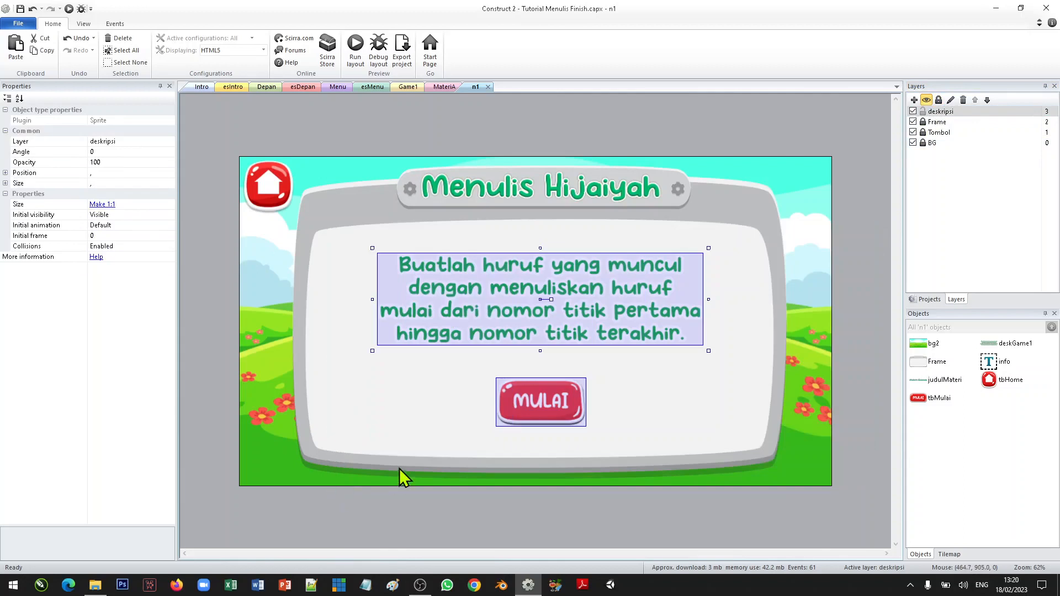
{"action": "key", "text": "Delete"}
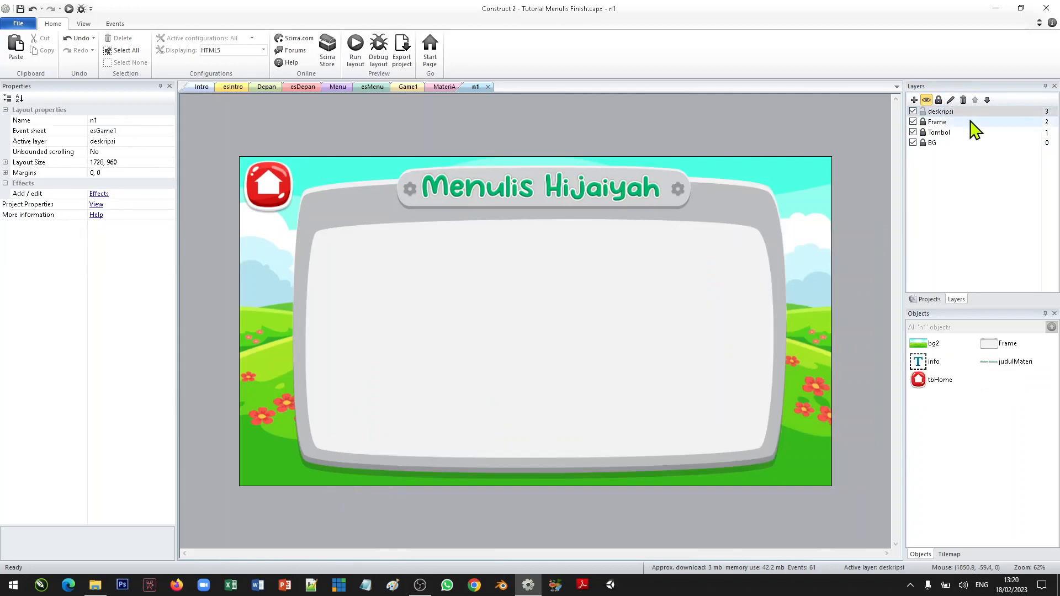
Rename the deskripsi layer of n1 to Huruf
{"action": "right_click", "coordinate": [941, 113]}
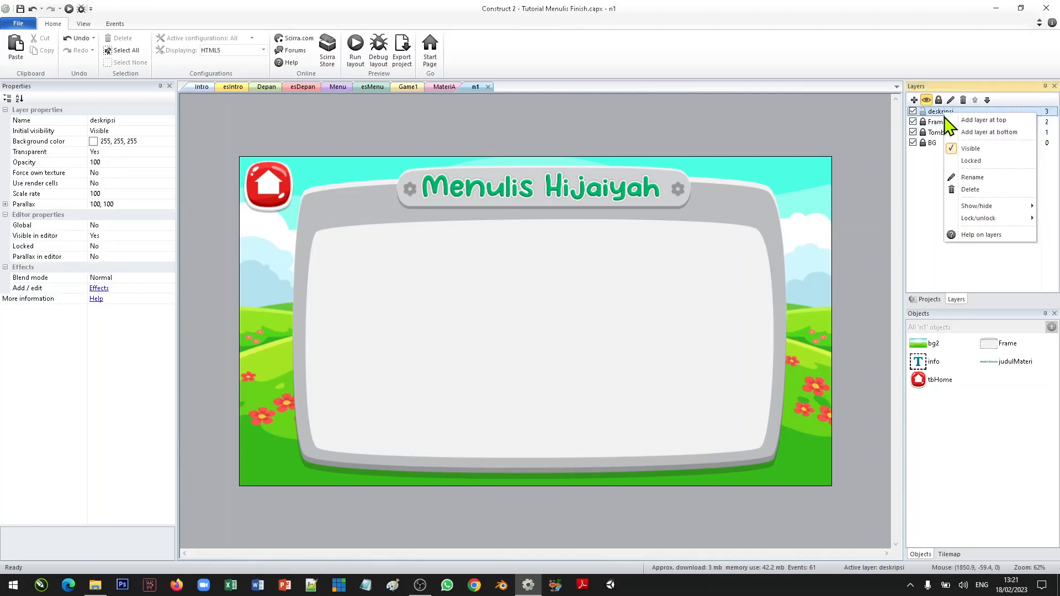
{"action": "left_click", "coordinate": [978, 178]}
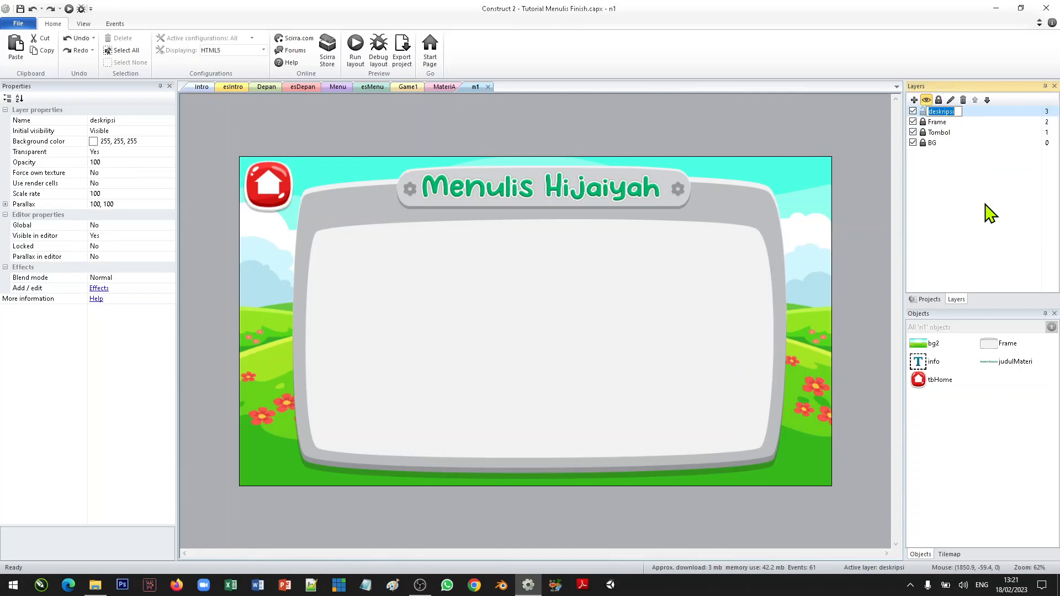
{"action": "type", "text": "Huruf"}
{"action": "key", "text": "Return"}
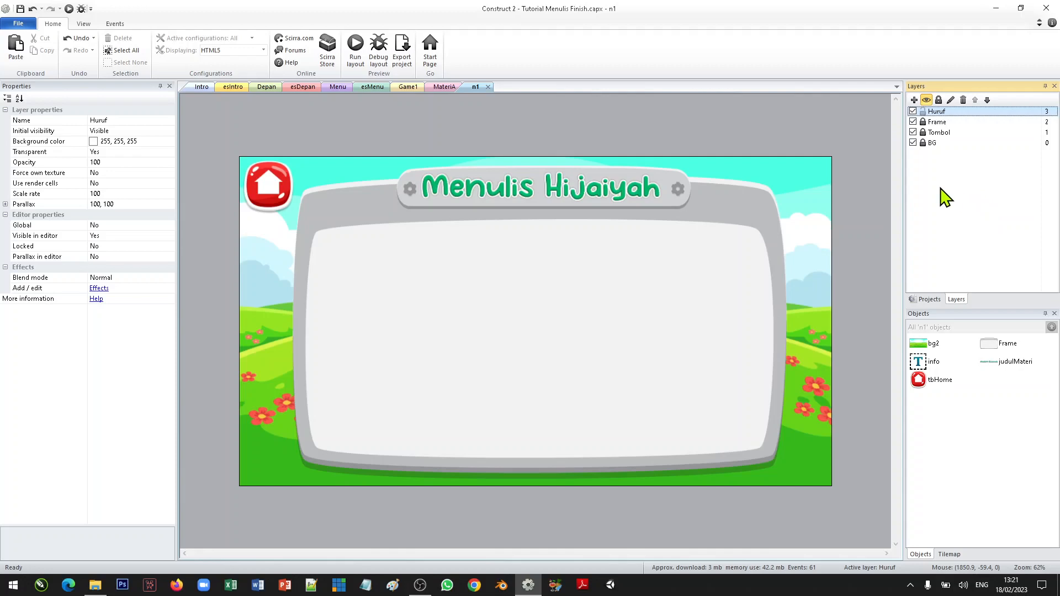
Insert a sprite named h1 on the Huruf layer in the middle of the frame
{"action": "left_click", "coordinate": [574, 319]}
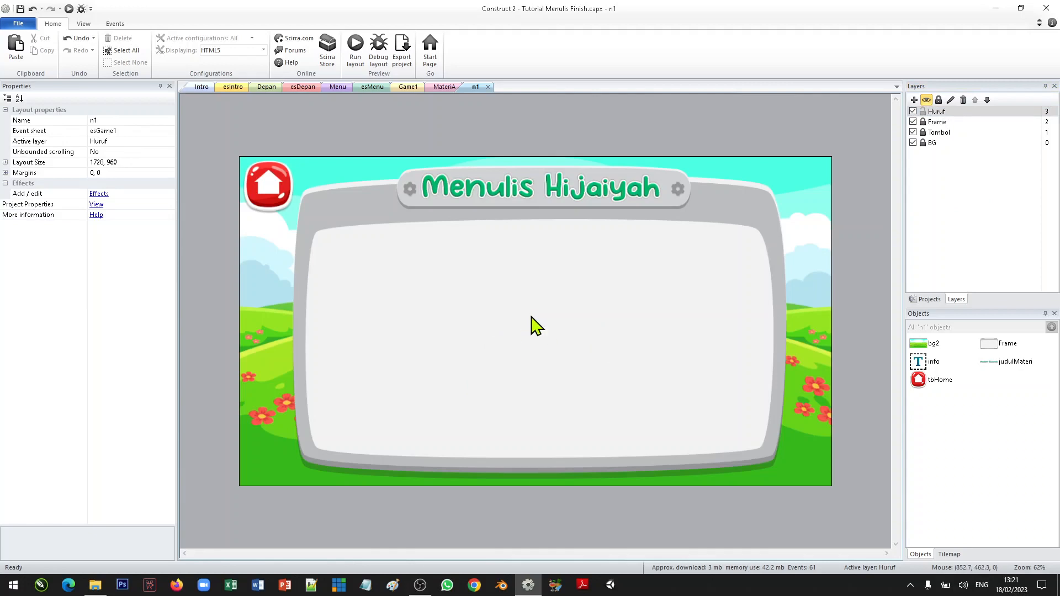
{"action": "right_click", "coordinate": [531, 317]}
{"action": "left_click", "coordinate": [560, 324]}
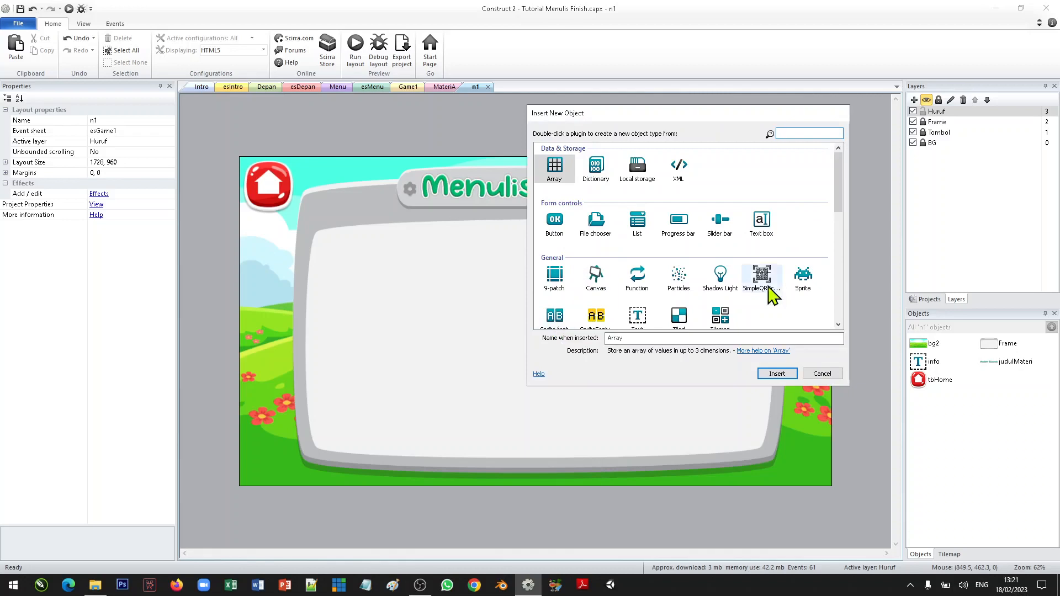
{"action": "left_click", "coordinate": [803, 277]}
{"action": "left_click", "coordinate": [679, 338]}
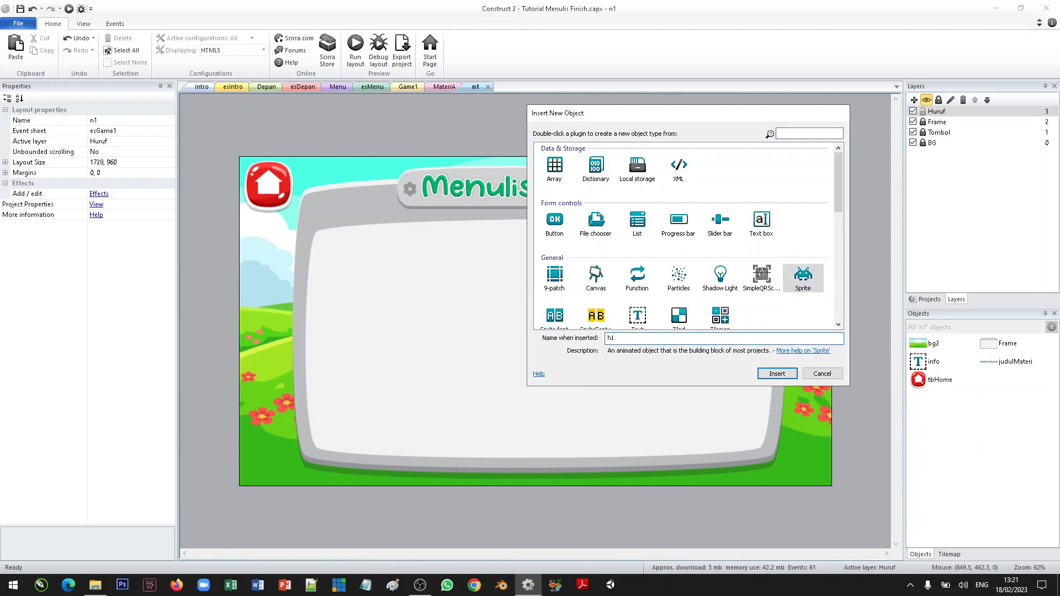
{"action": "type", "text": "h1"}
{"action": "double_click", "coordinate": [610, 338]}
{"action": "left_click", "coordinate": [773, 374]}
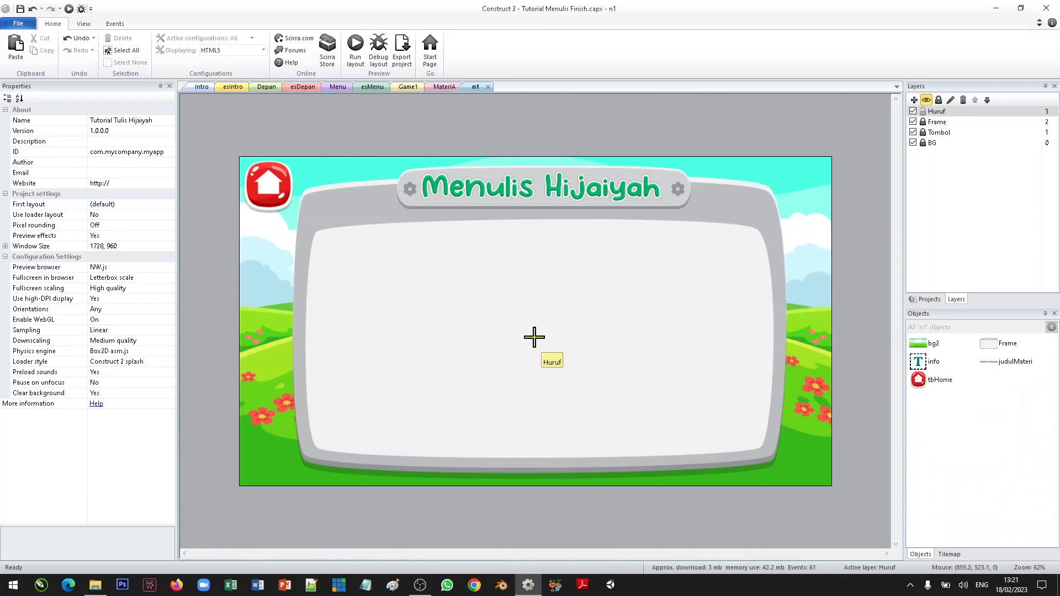
{"action": "left_click", "coordinate": [538, 323]}
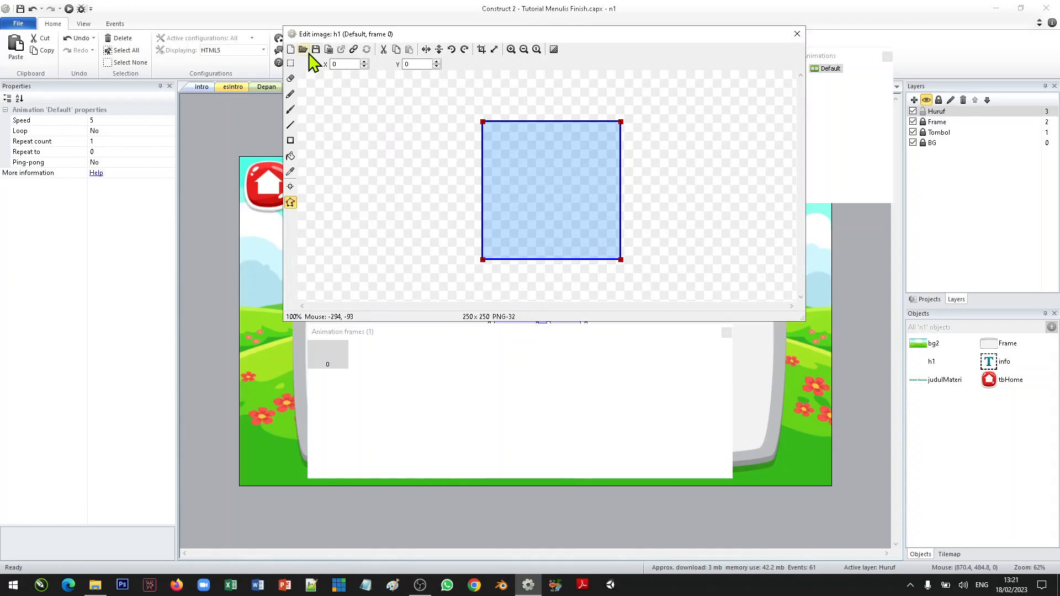
Load h1_0.png into the first animation frame of the h1 sprite
{"action": "left_click", "coordinate": [303, 50]}
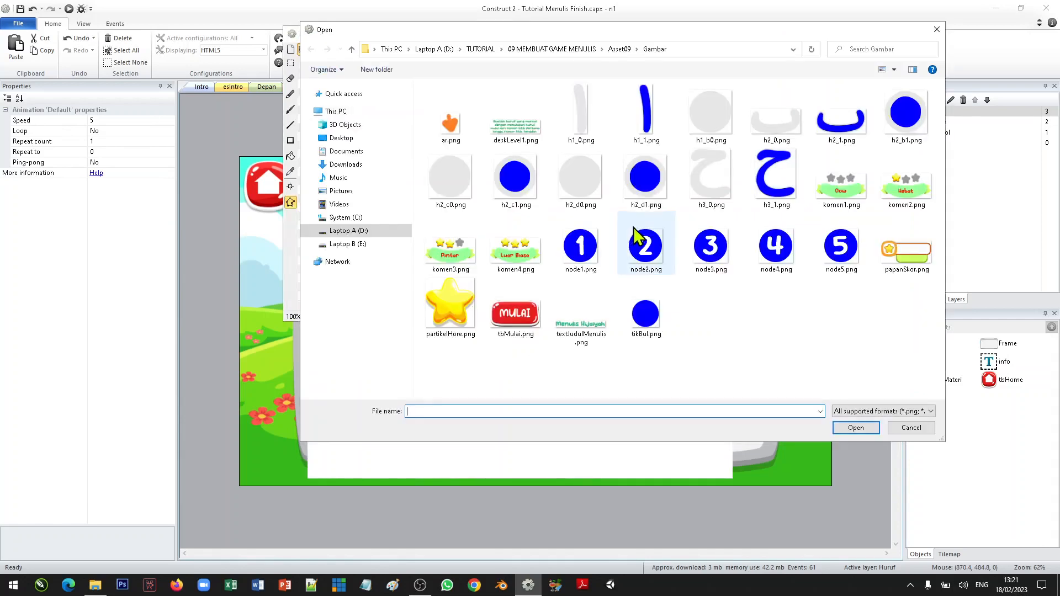
{"action": "left_click", "coordinate": [583, 132]}
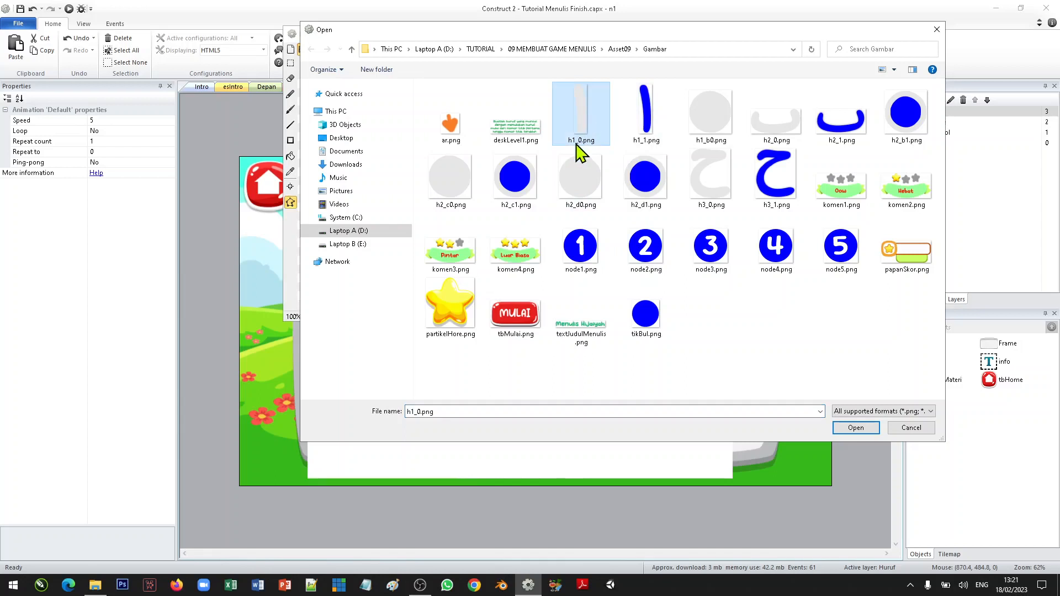
{"action": "left_click", "coordinate": [856, 428]}
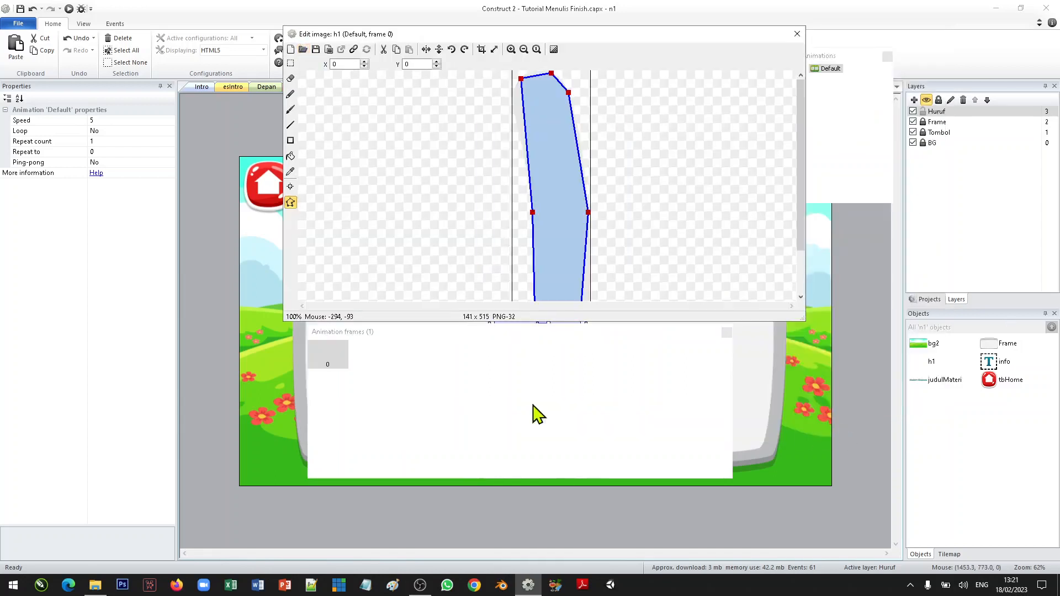
Add a second animation frame to the h1 sprite and load h1_1.png into it
{"action": "right_click", "coordinate": [377, 369]}
{"action": "left_click", "coordinate": [411, 372]}
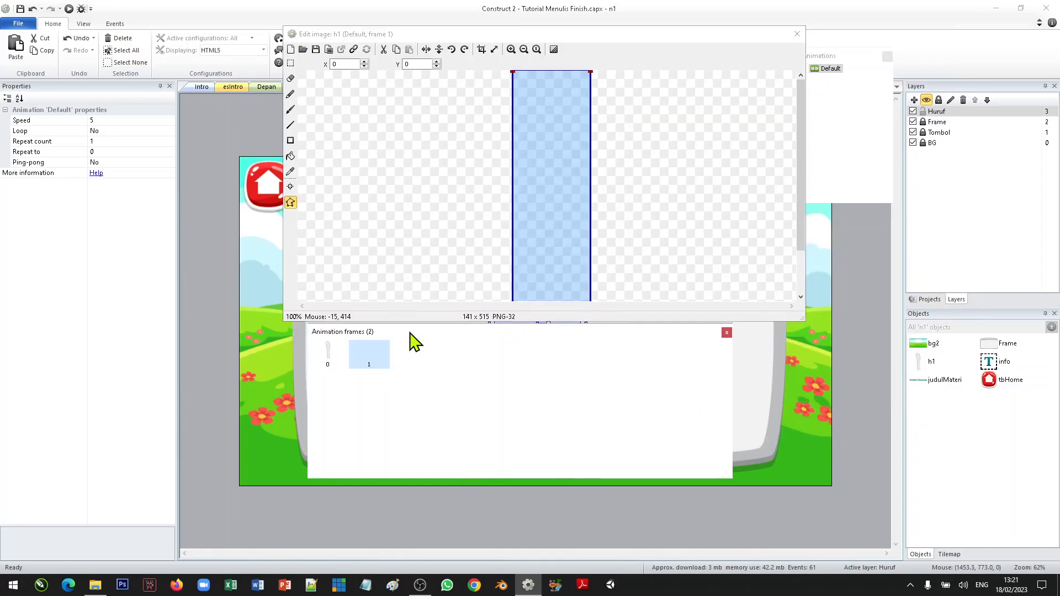
{"action": "left_click", "coordinate": [303, 50]}
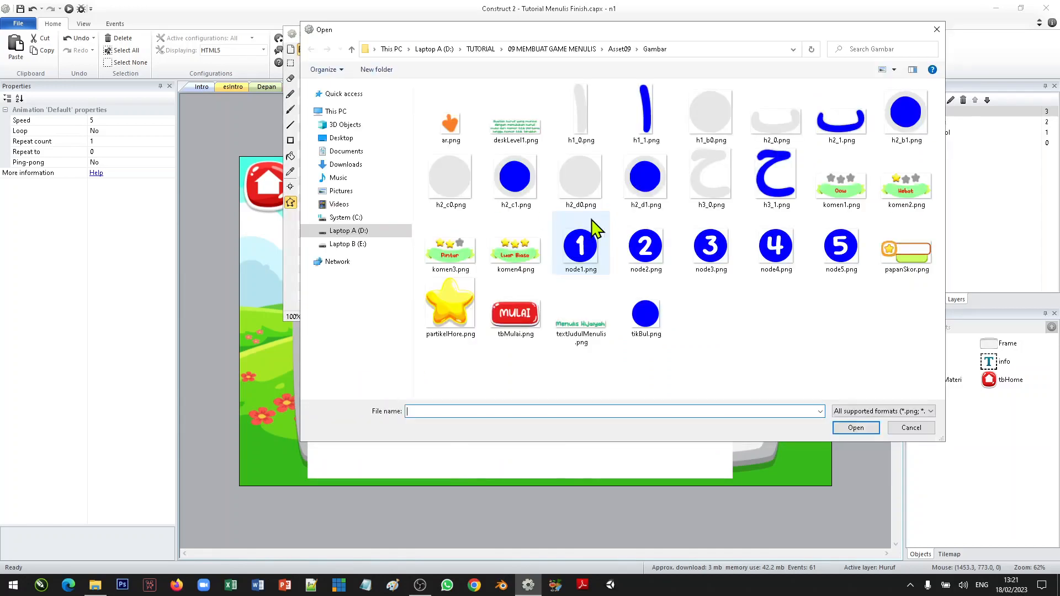
{"action": "left_click", "coordinate": [645, 119]}
{"action": "left_click", "coordinate": [854, 428]}
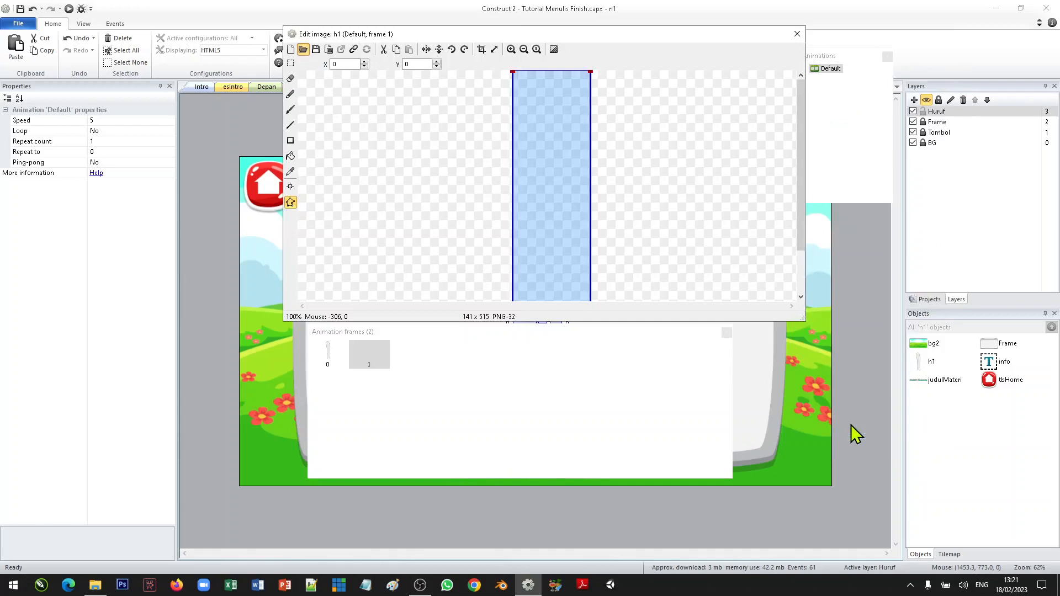
Compare the letter's placement and origin point in both animation frames of the h1 sprite
{"action": "mouse_move", "coordinate": [799, 229]}
{"action": "left_mouse_down"}
{"action": "mouse_move", "coordinate": [798, 272]}
{"action": "mouse_move", "coordinate": [790, 156]}
{"action": "left_mouse_up"}
{"action": "left_click", "coordinate": [330, 356]}
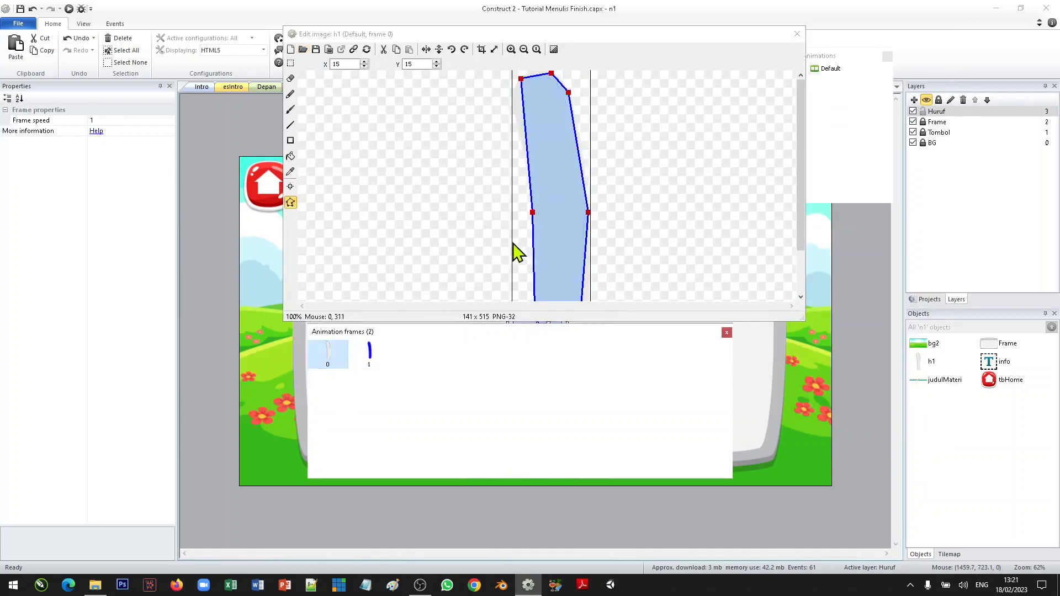
{"action": "left_click", "coordinate": [290, 187]}
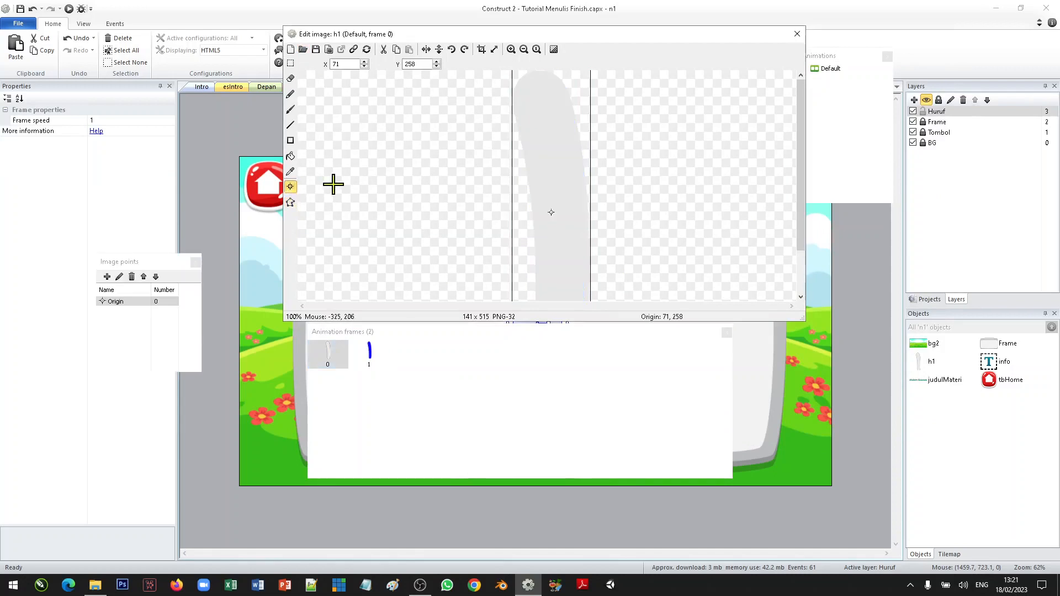
{"action": "left_click_drag", "start_coordinate": [799, 206], "coordinate": [800, 247]}
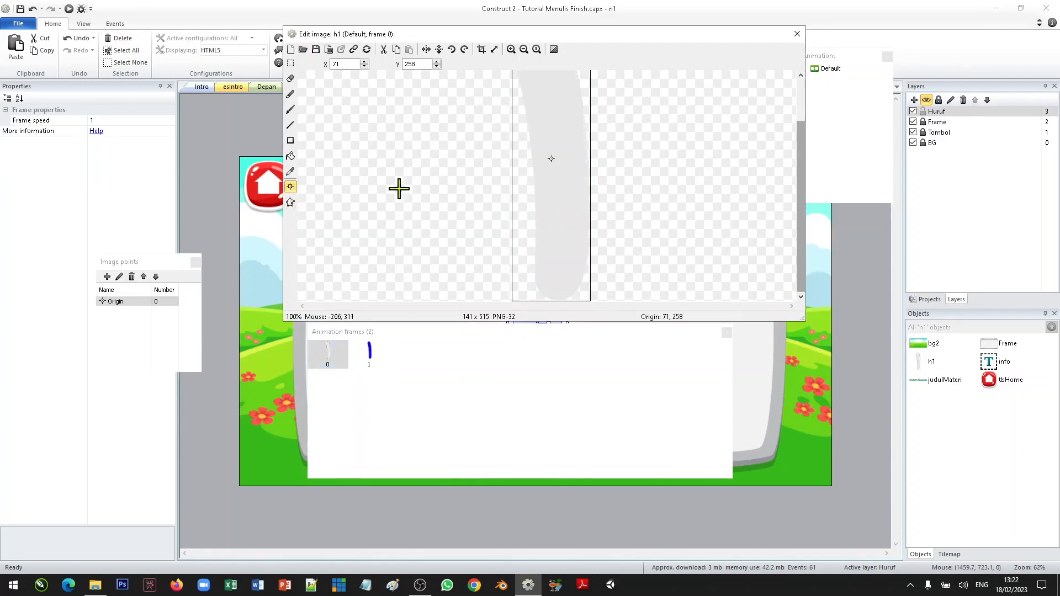
{"action": "left_click", "coordinate": [370, 351]}
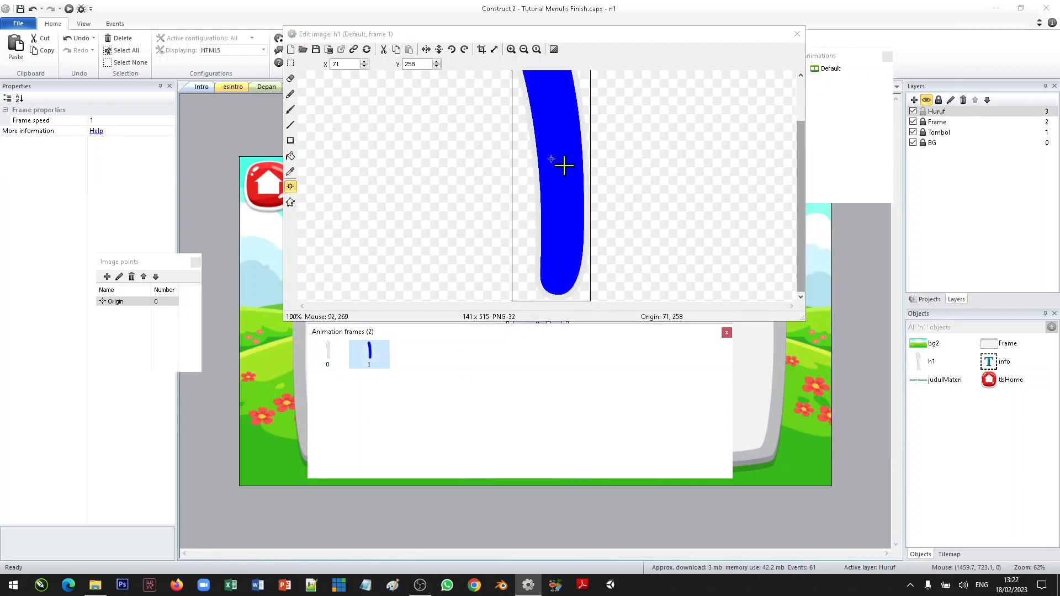
{"action": "left_click", "coordinate": [338, 356]}
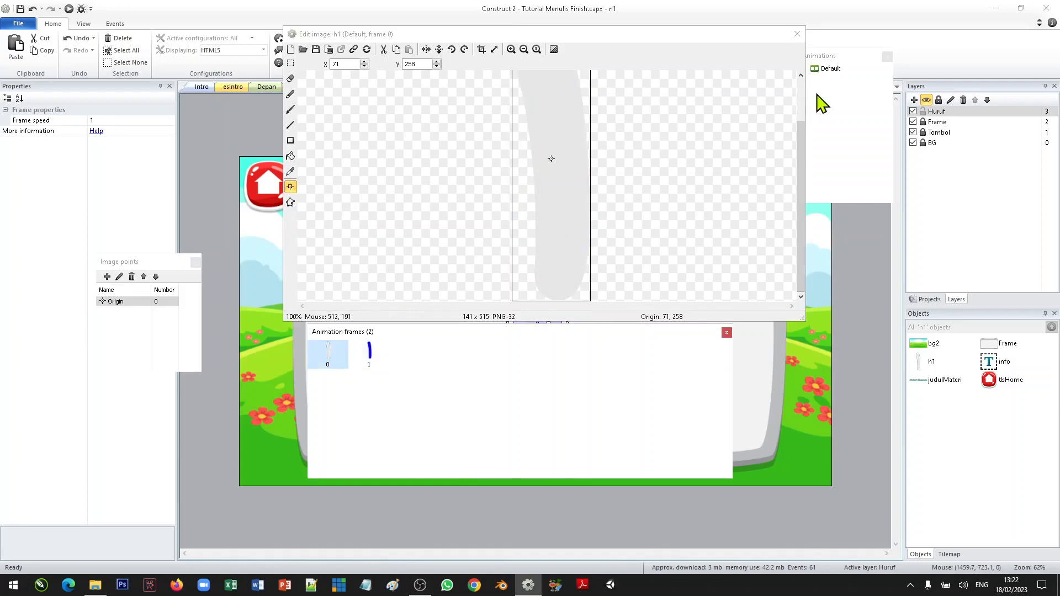
Set the speed of h1's Default animation to 0 and close the image editor
{"action": "left_click", "coordinate": [829, 68]}
{"action": "left_click", "coordinate": [828, 68]}
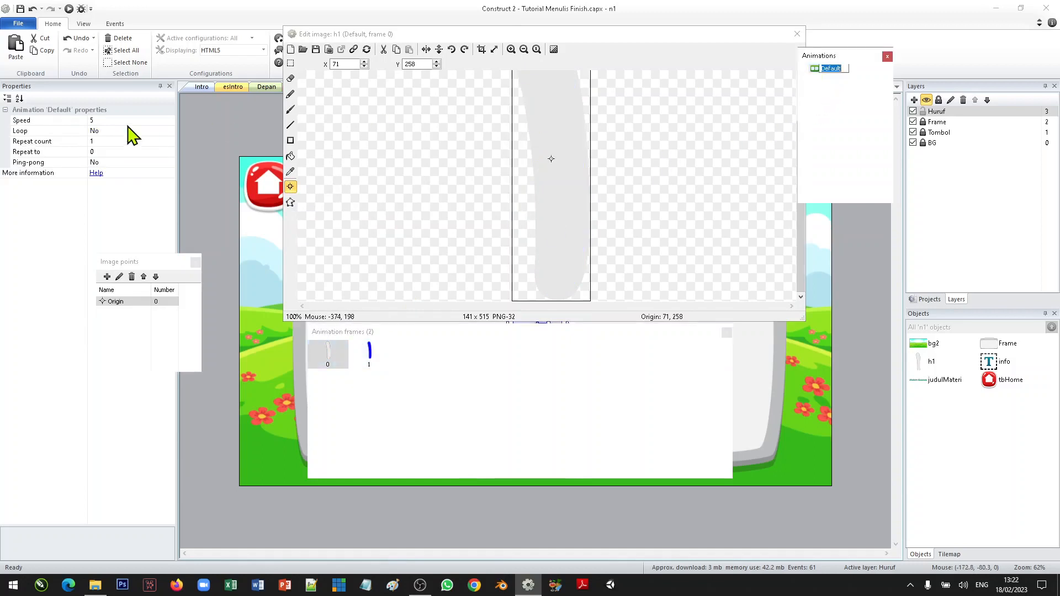
{"action": "left_click", "coordinate": [112, 121]}
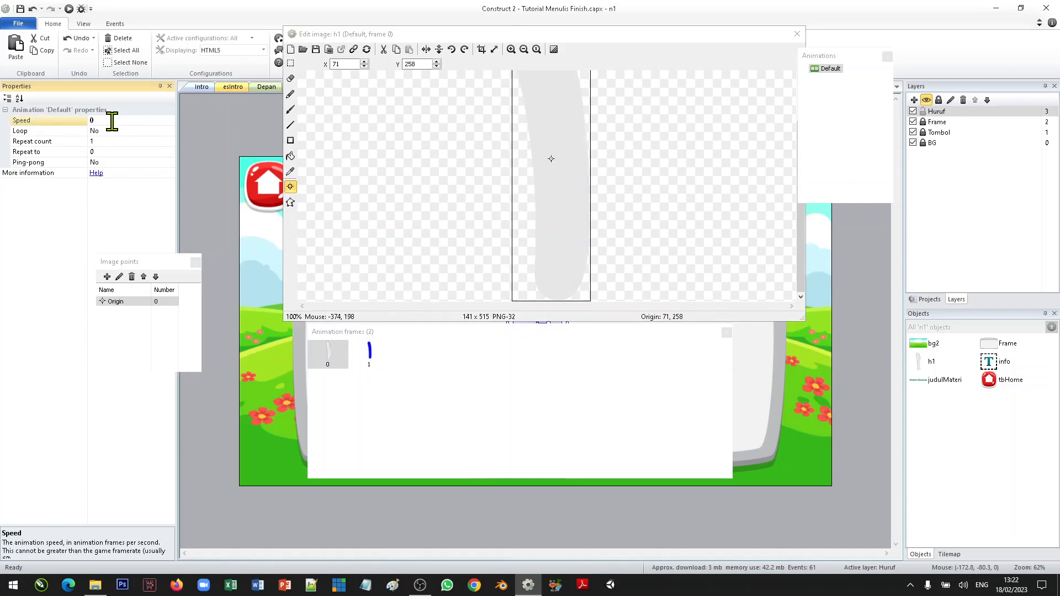
{"action": "left_click", "coordinate": [797, 33]}
Position the h1 letter inside the frame and centre it horizontally in the window
{"action": "left_click_drag", "start_coordinate": [535, 283], "coordinate": [544, 306]}
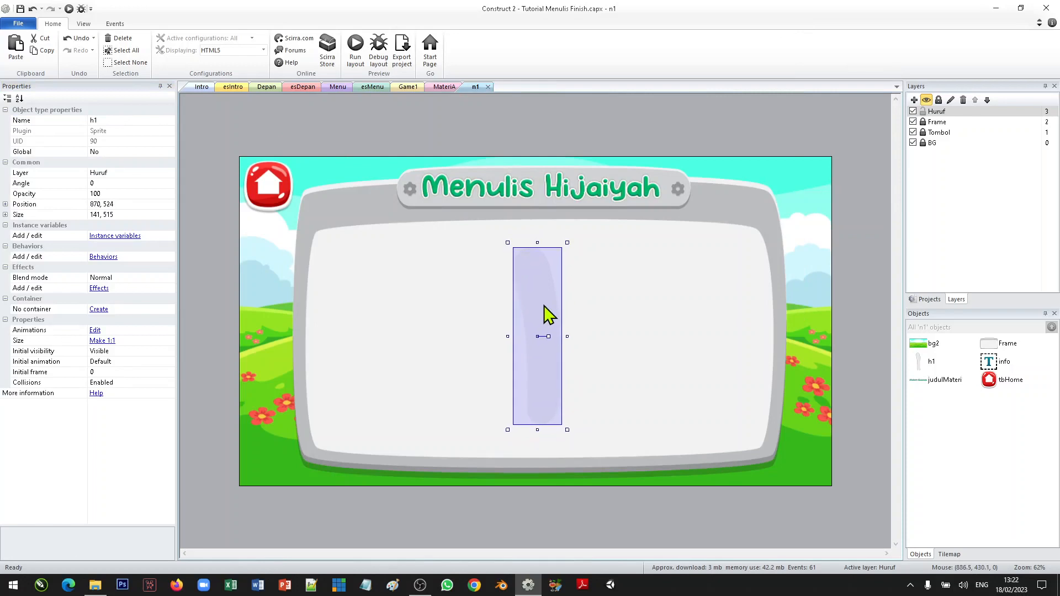
{"action": "right_click", "coordinate": [544, 306]}
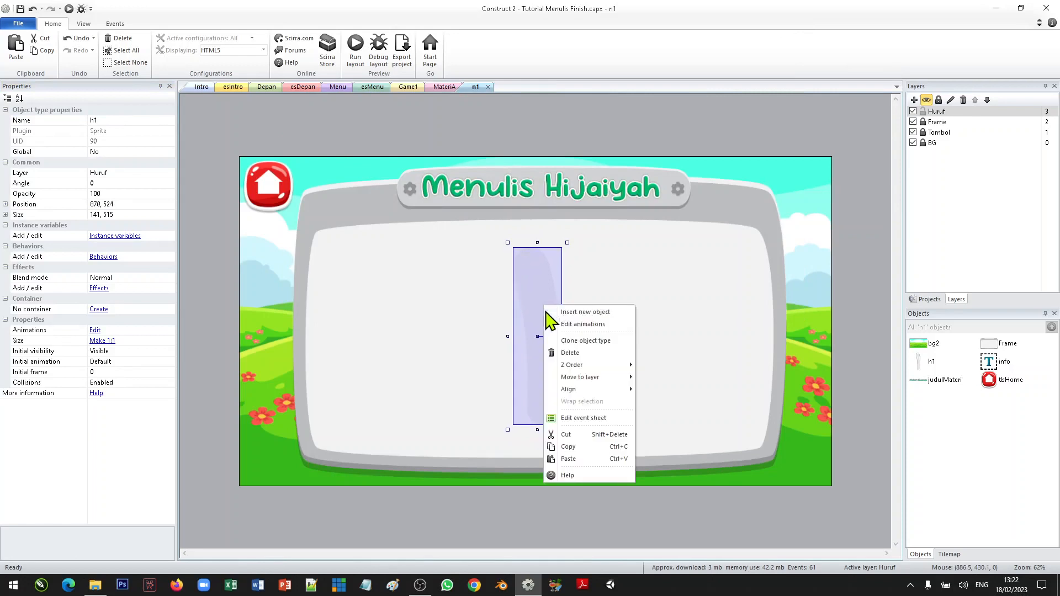
{"action": "mouse_move", "coordinate": [604, 392]}
{"action": "mouse_move", "coordinate": [668, 394]}
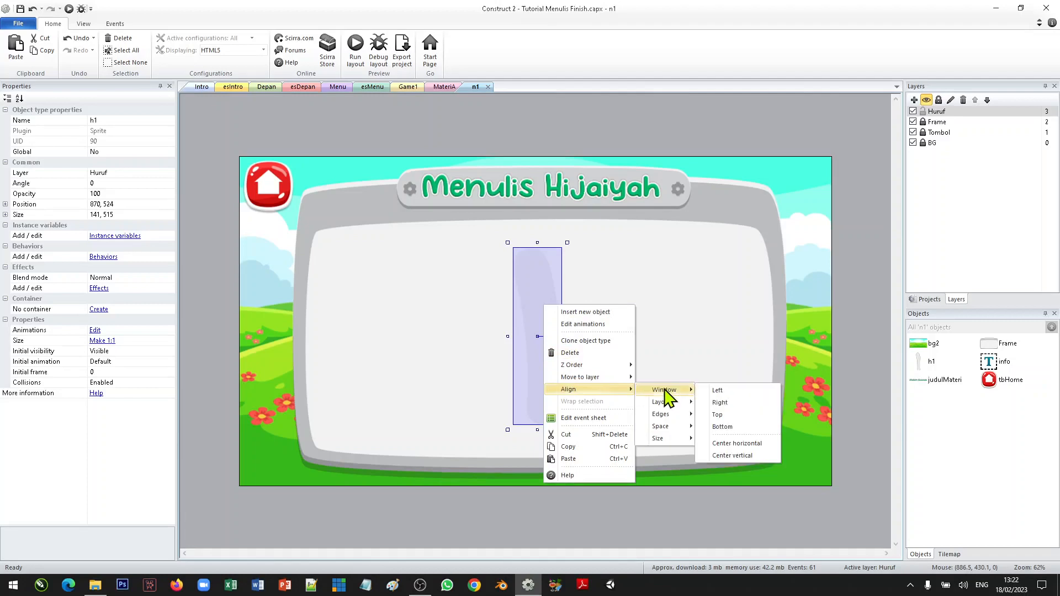
{"action": "left_click", "coordinate": [760, 444]}
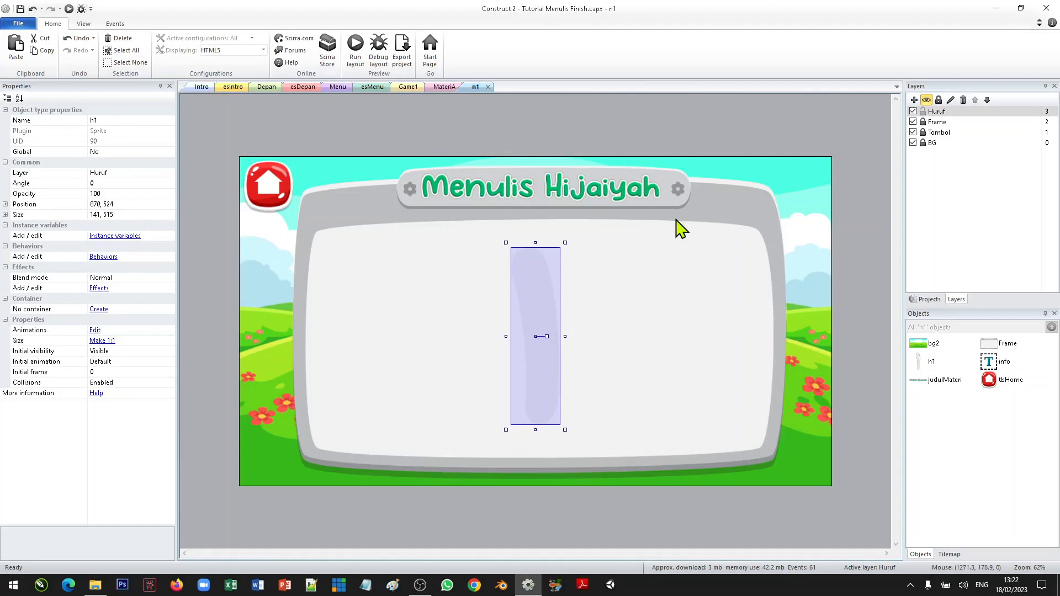
{"action": "left_click", "coordinate": [717, 131]}
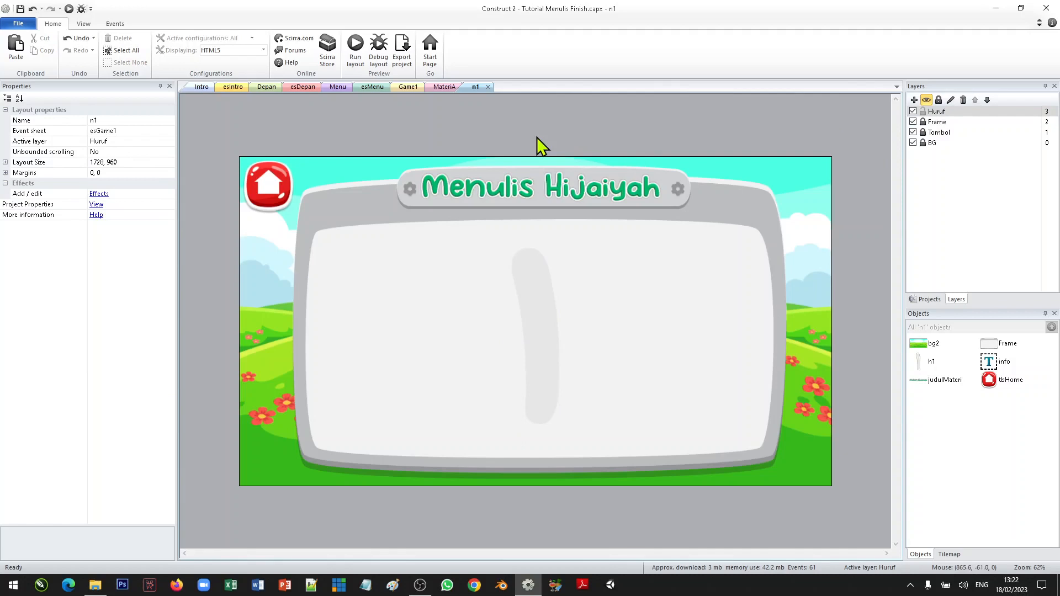
Insert a sprite named tikBul on the Huruf layer, in the empty area above the layout
{"action": "right_click", "coordinate": [510, 145]}
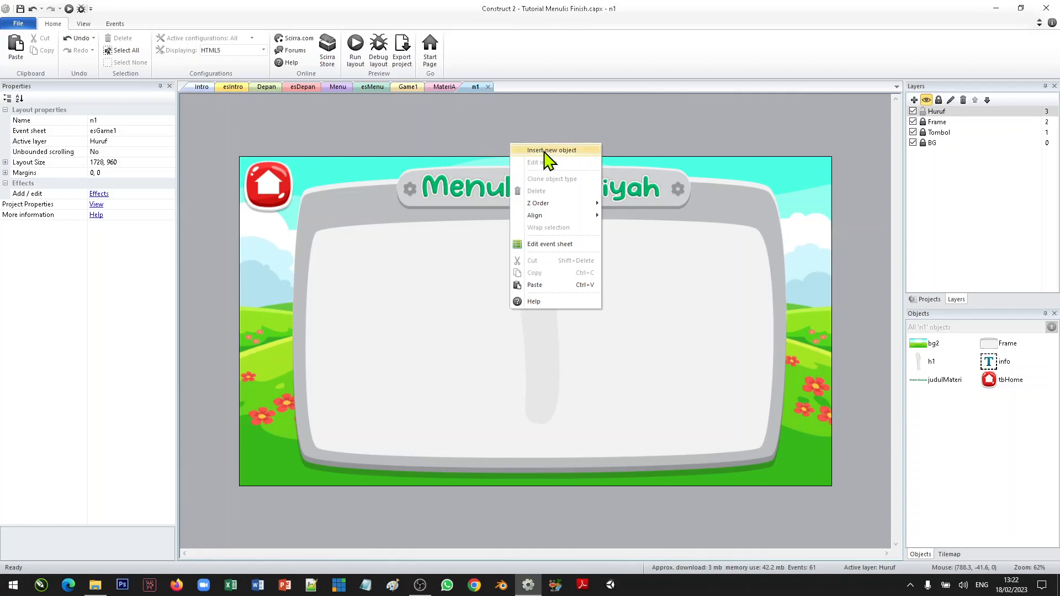
{"action": "left_click", "coordinate": [550, 151]}
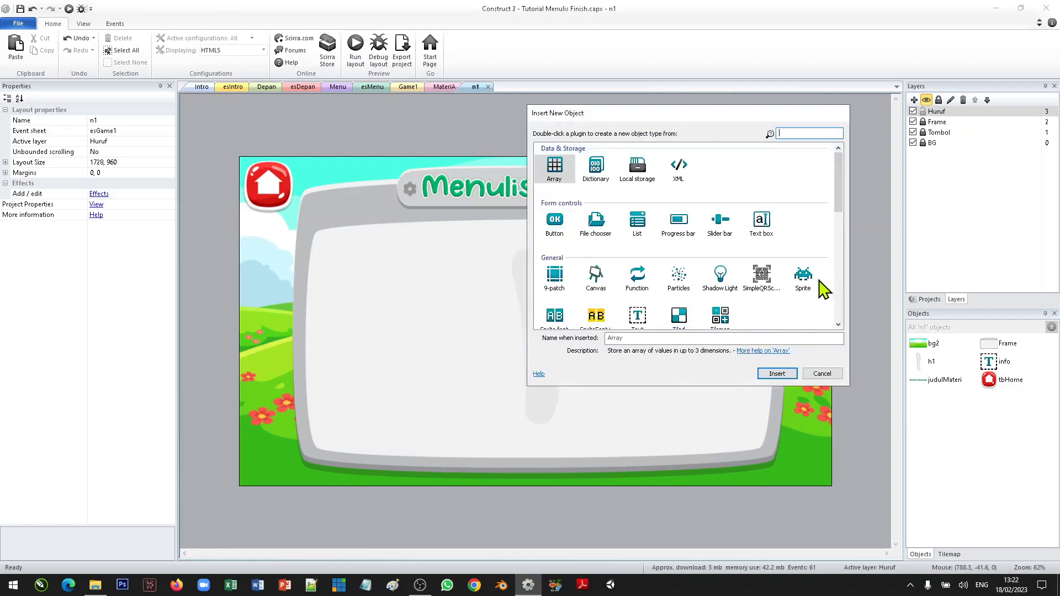
{"action": "left_click", "coordinate": [803, 276]}
{"action": "double_click", "coordinate": [737, 338]}
{"action": "key", "text": "BackSpace"}
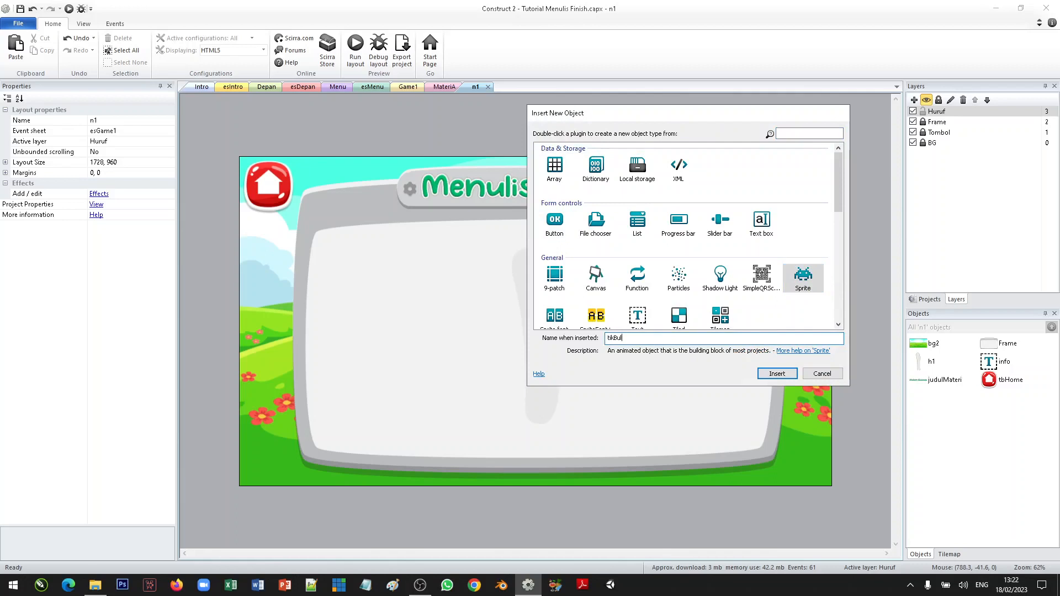
{"action": "left_click", "coordinate": [779, 374]}
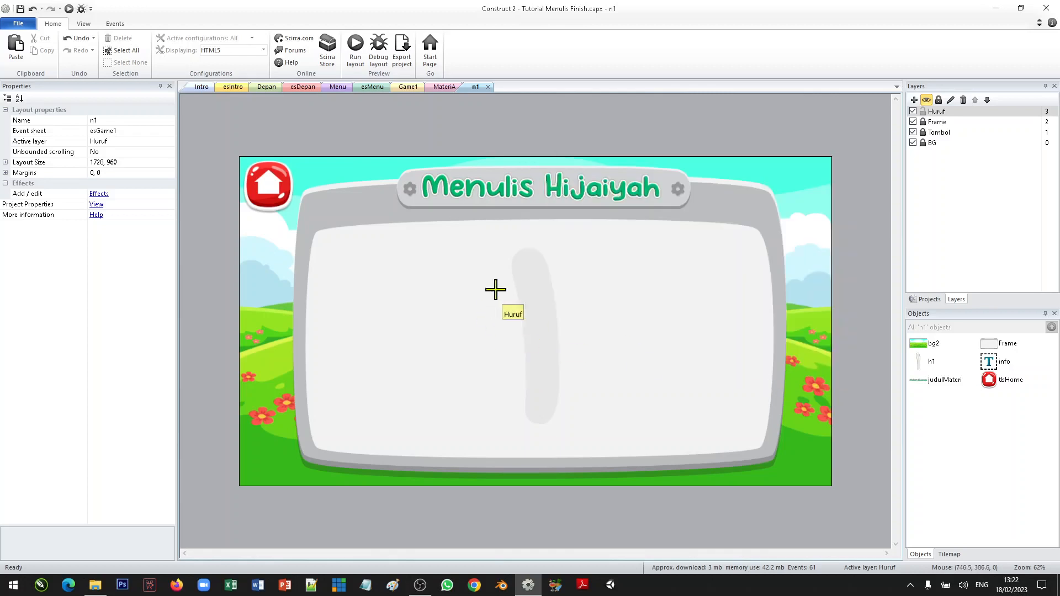
{"action": "left_click", "coordinate": [530, 112]}
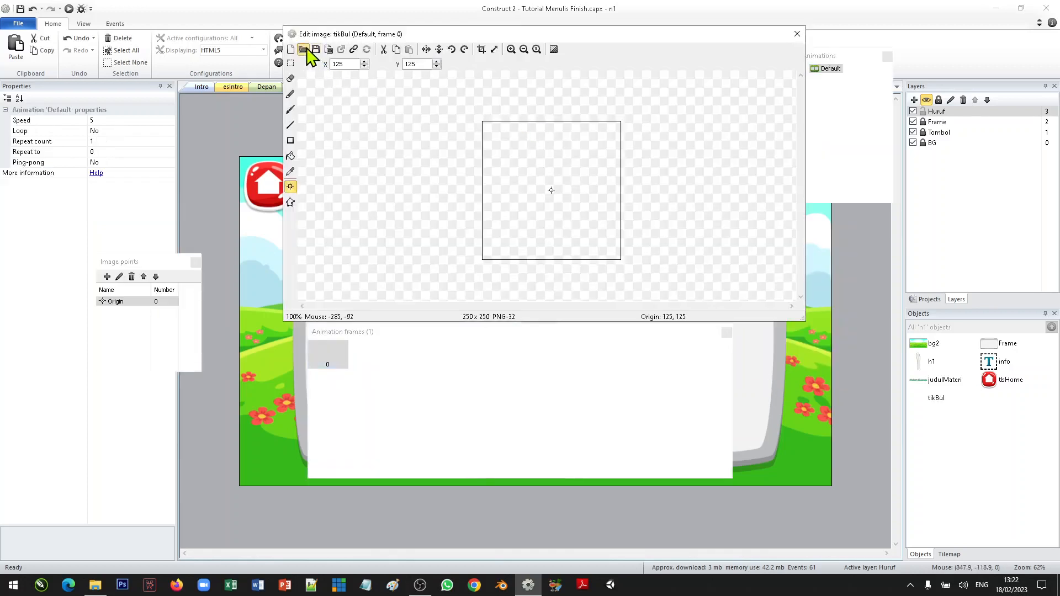
Load tikBul.png into the tikBul sprite and reposition the dot in the empty area above the layout
{"action": "left_click", "coordinate": [304, 50]}
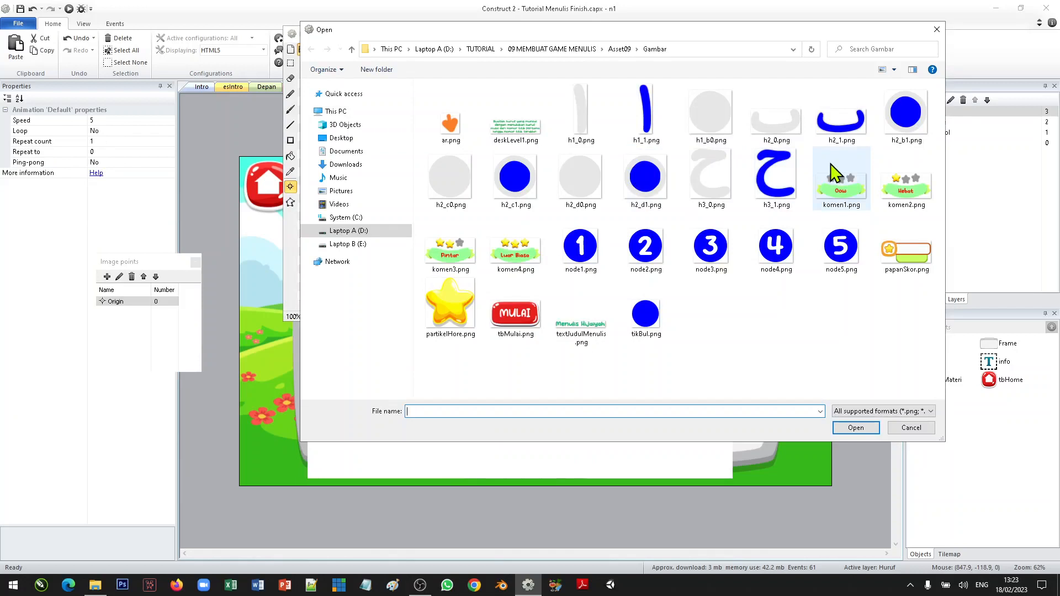
{"action": "left_click", "coordinate": [656, 327]}
{"action": "left_click", "coordinate": [865, 433]}
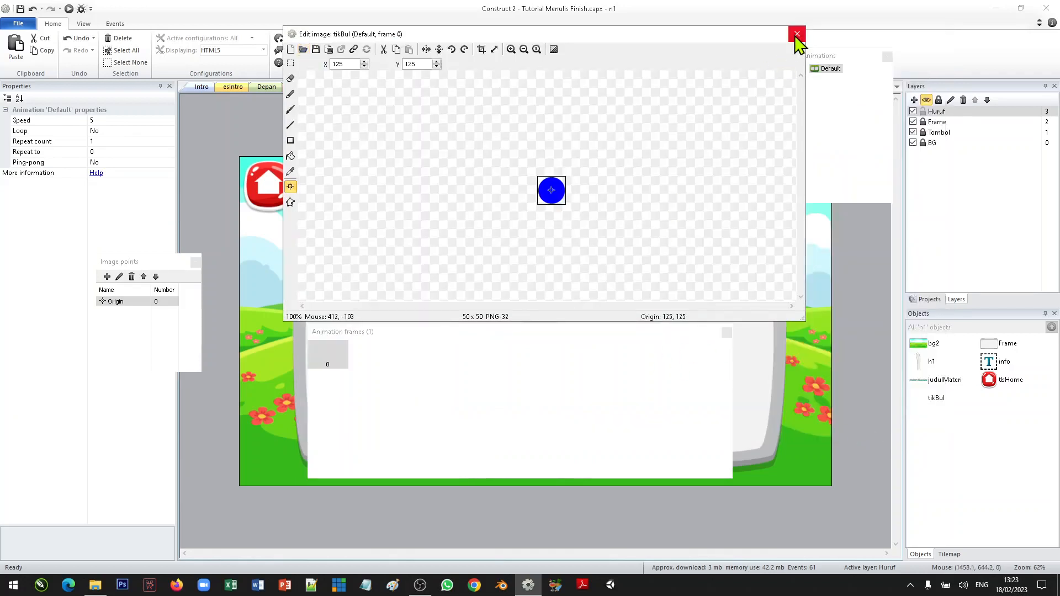
{"action": "left_click", "coordinate": [797, 34]}
{"action": "left_click_drag", "start_coordinate": [534, 115], "coordinate": [505, 127]}
{"action": "left_click", "coordinate": [558, 127]}
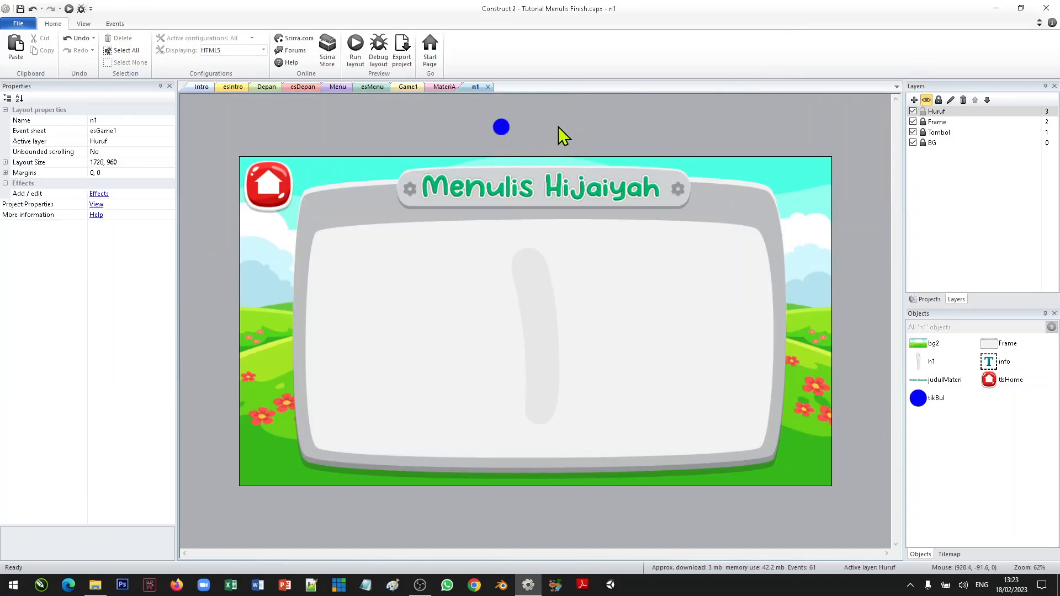
Lock the Huruf layer and add a new top layer named Dummy
{"action": "left_click", "coordinate": [923, 112]}
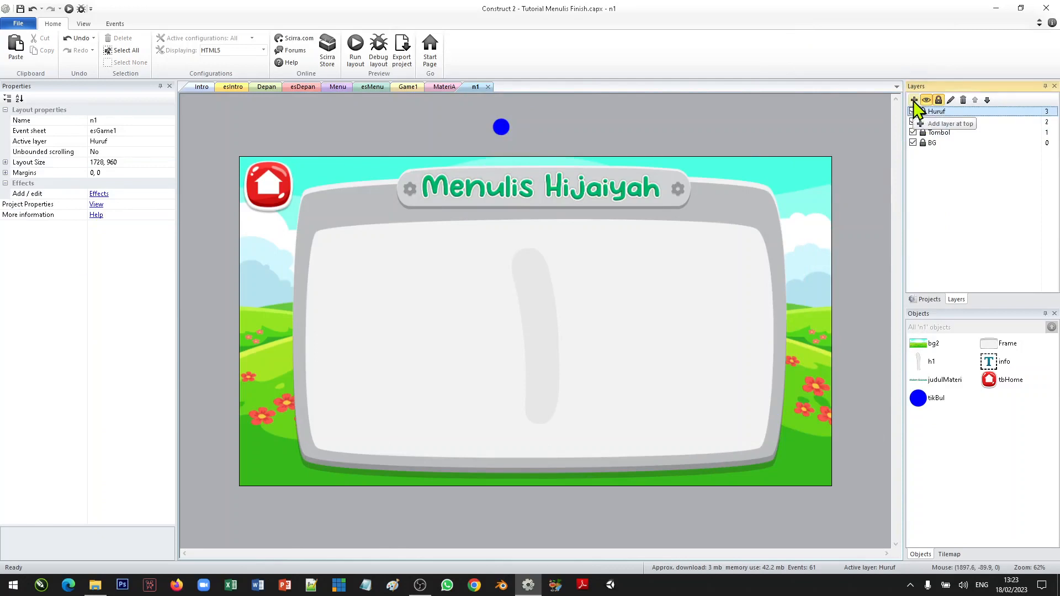
{"action": "left_click", "coordinate": [914, 101]}
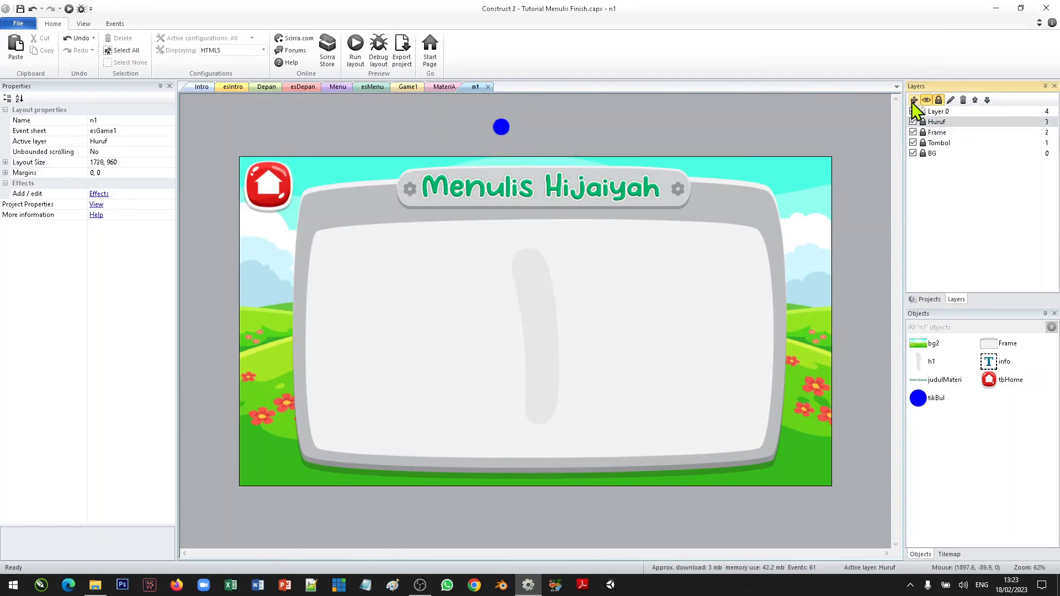
{"action": "left_click", "coordinate": [952, 113]}
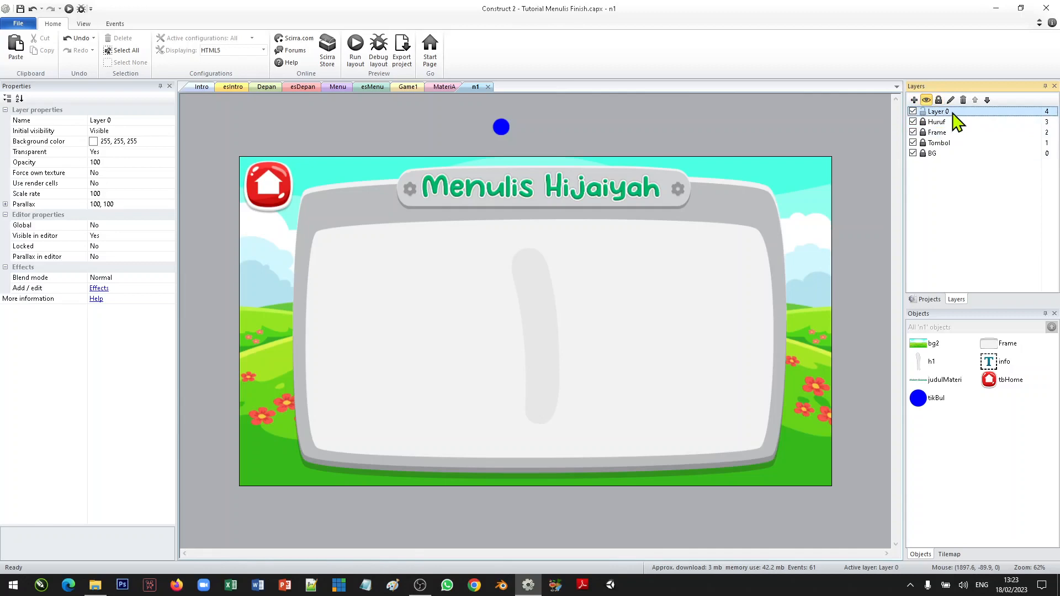
{"action": "right_click", "coordinate": [953, 114]}
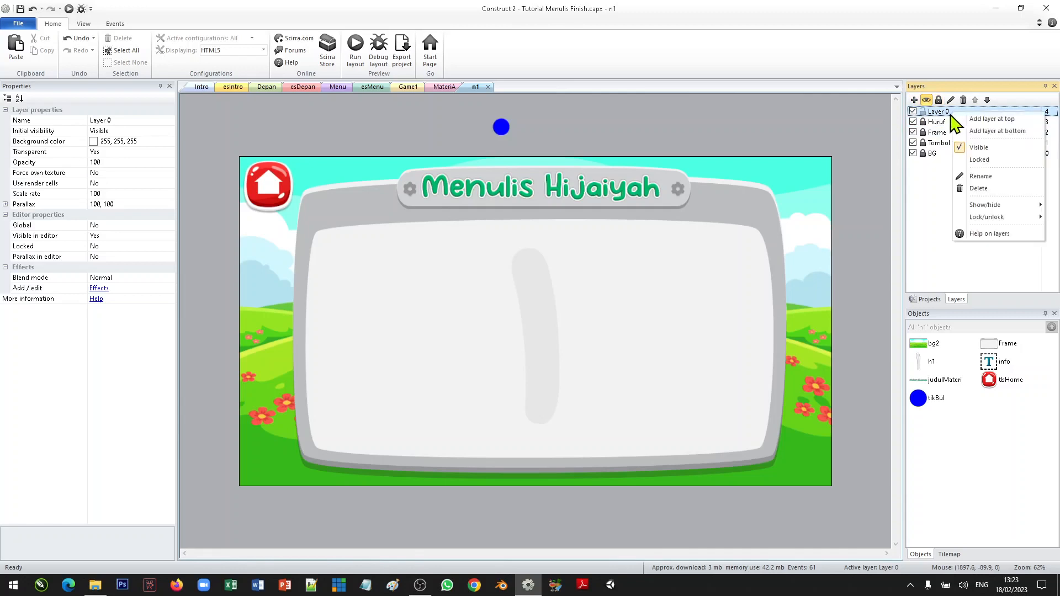
{"action": "left_click", "coordinate": [998, 175]}
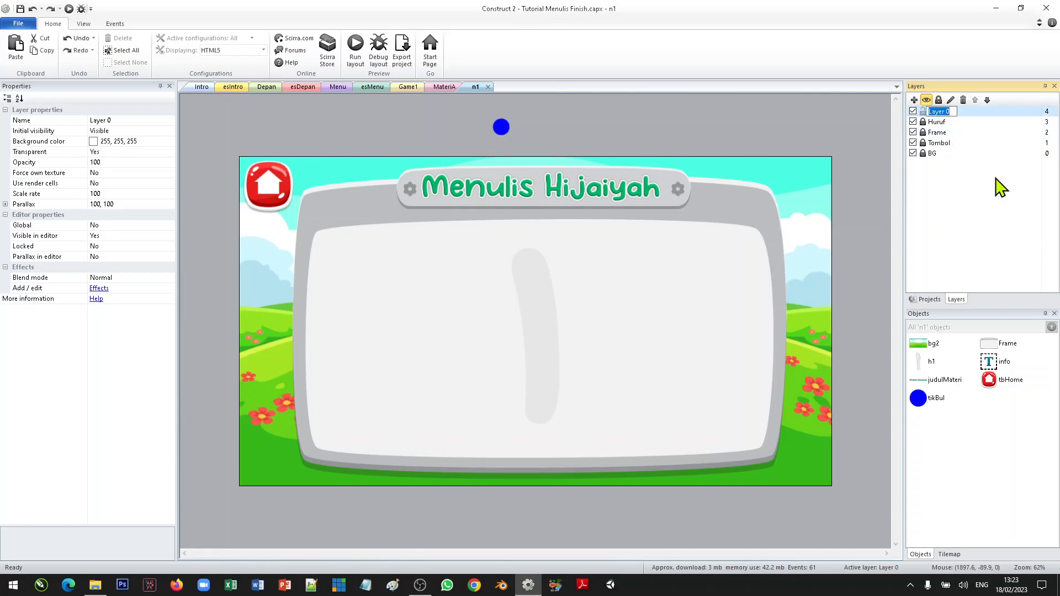
{"action": "type", "text": "Dummy"}
{"action": "key", "text": "Return"}
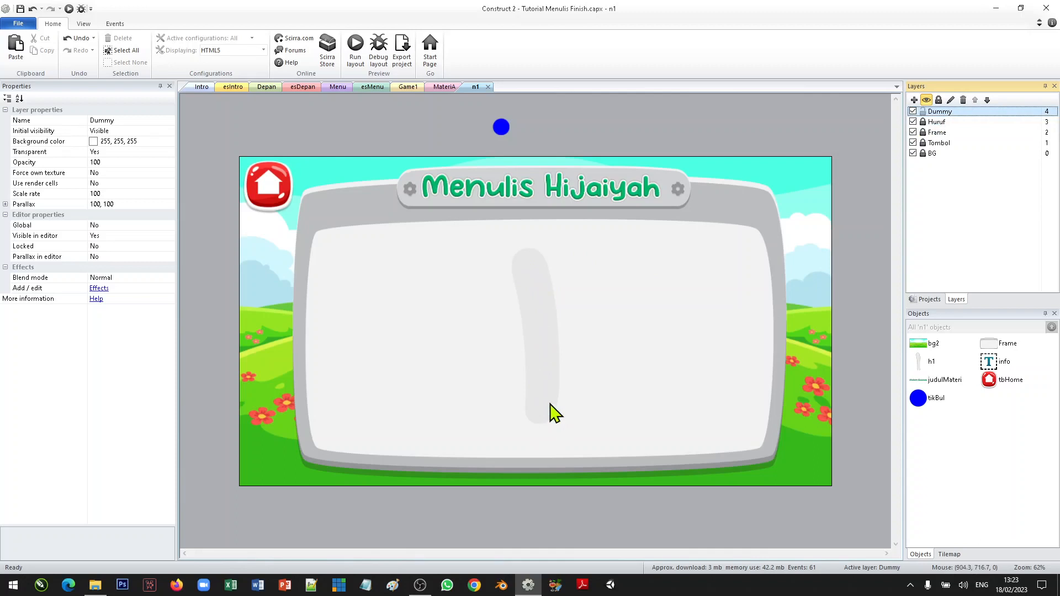
Insert a sprite named N1 on the Dummy layer at the upper end of the letter
{"action": "double_click", "coordinate": [602, 278]}
{"action": "left_click", "coordinate": [801, 276]}
{"action": "left_click", "coordinate": [691, 339]}
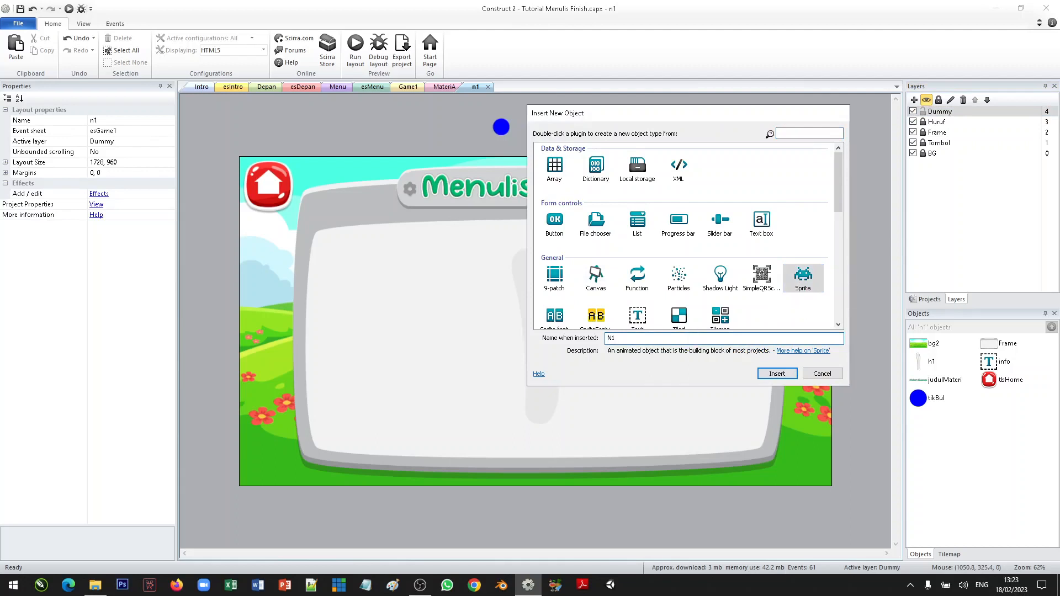
{"action": "left_click", "coordinate": [775, 373]}
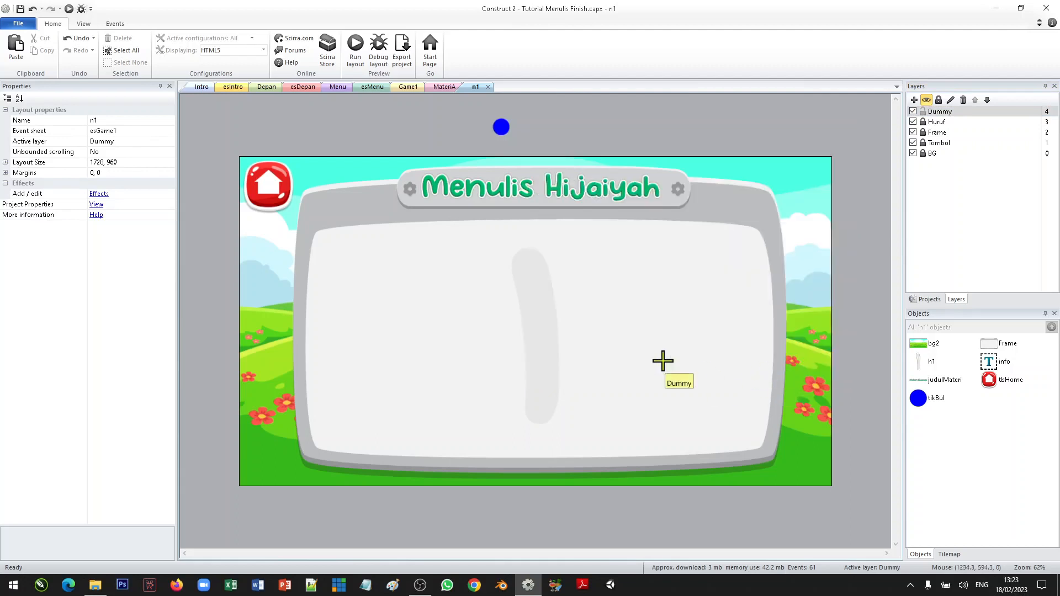
{"action": "left_click", "coordinate": [527, 266]}
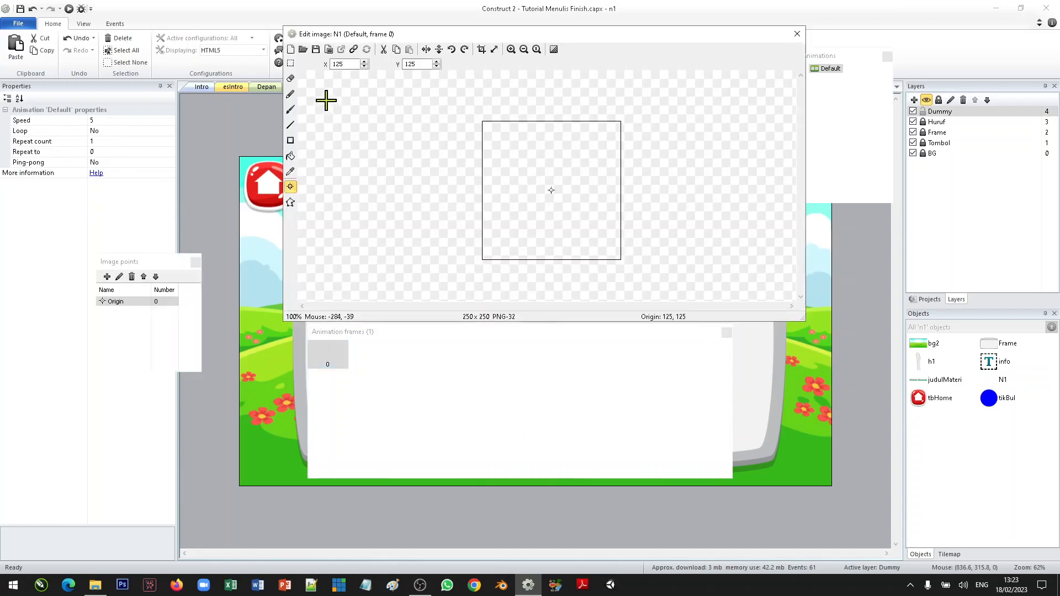
Load node1.png into the first frame of the N1 sprite and display its collision polygon
{"action": "left_click", "coordinate": [303, 50]}
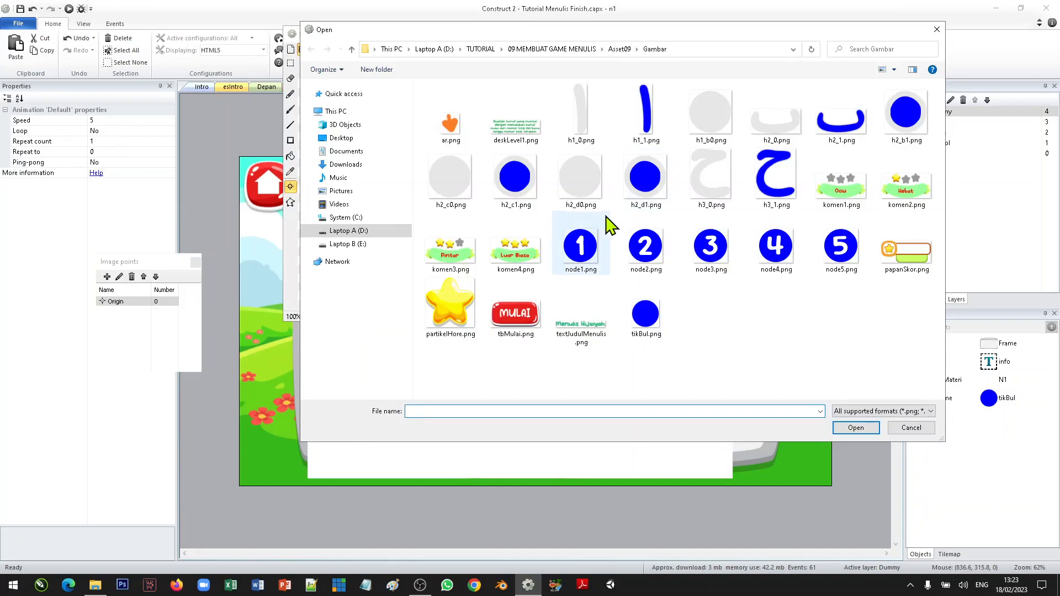
{"action": "left_click", "coordinate": [580, 245]}
{"action": "left_click", "coordinate": [874, 428]}
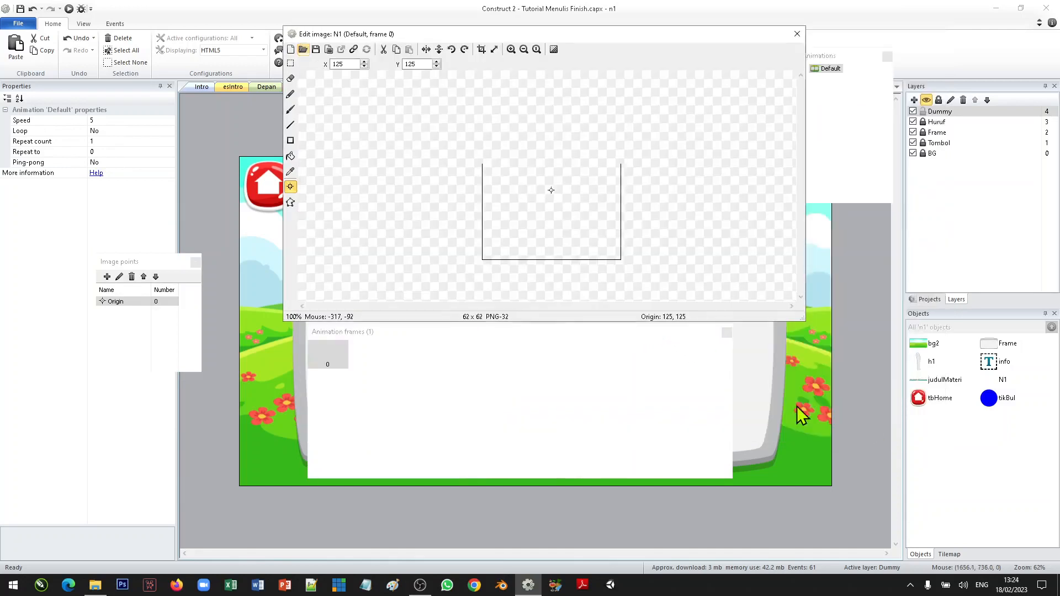
{"action": "left_click", "coordinate": [289, 204]}
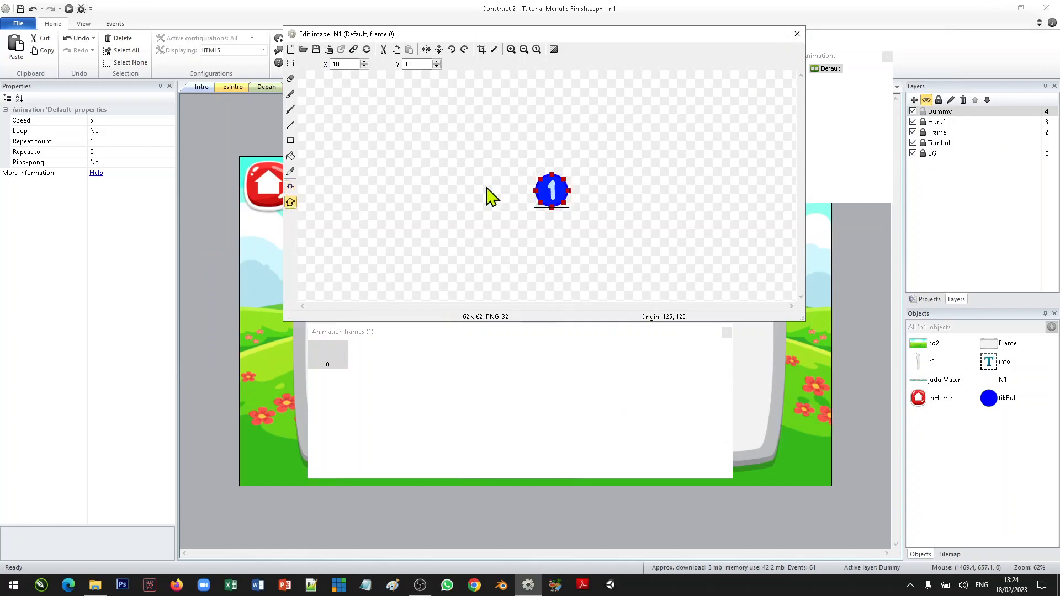
Close the image editor and fine-tune the N1 sprite's position on the letter's upper end to about 840, 313
{"action": "left_click", "coordinate": [796, 34]}
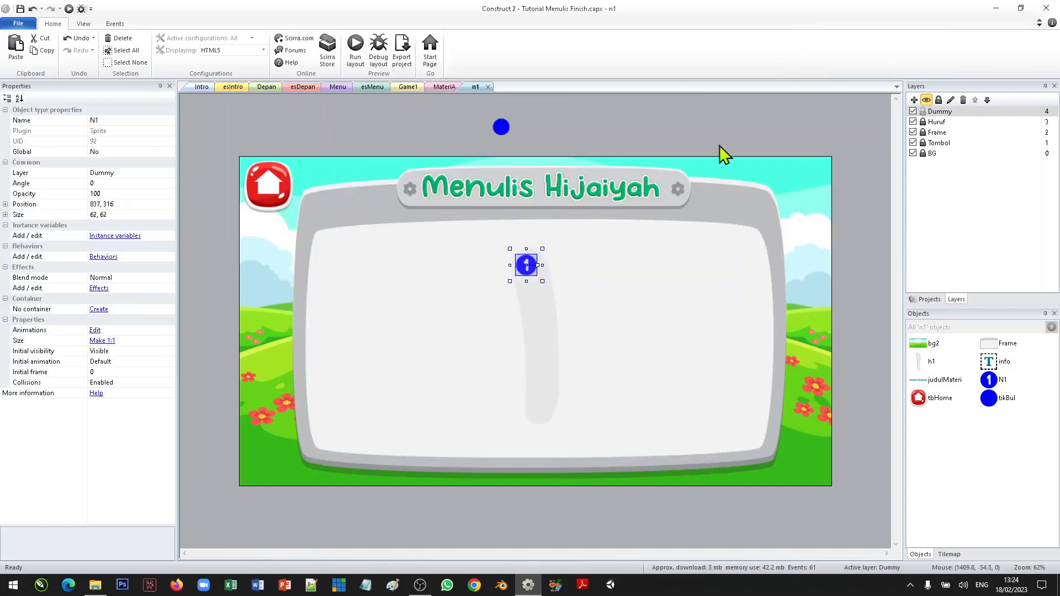
{"action": "left_click_drag", "start_coordinate": [531, 267], "coordinate": [529, 266]}
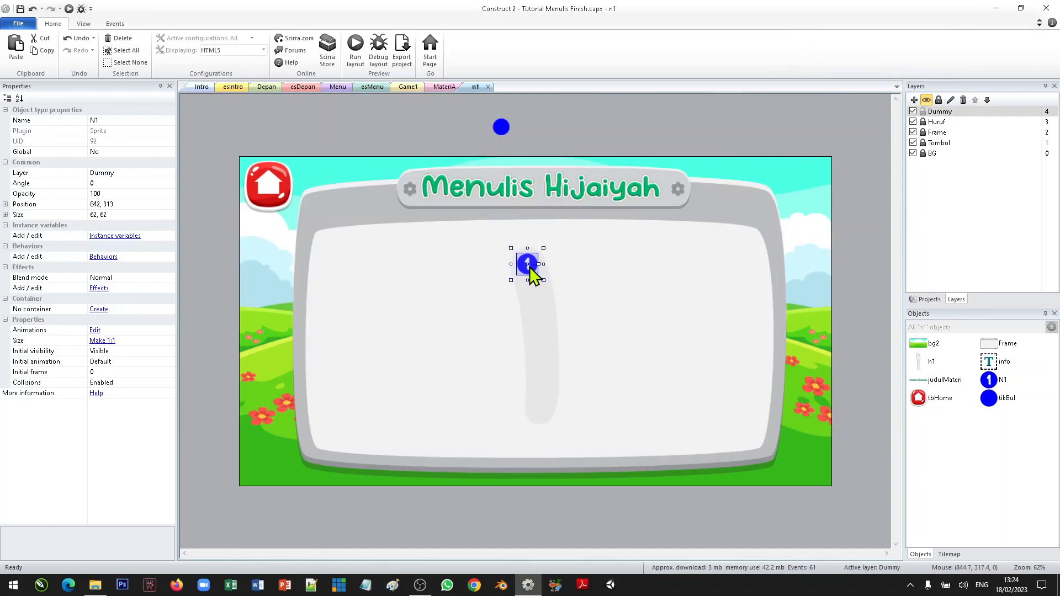
{"action": "left_click", "coordinate": [644, 127]}
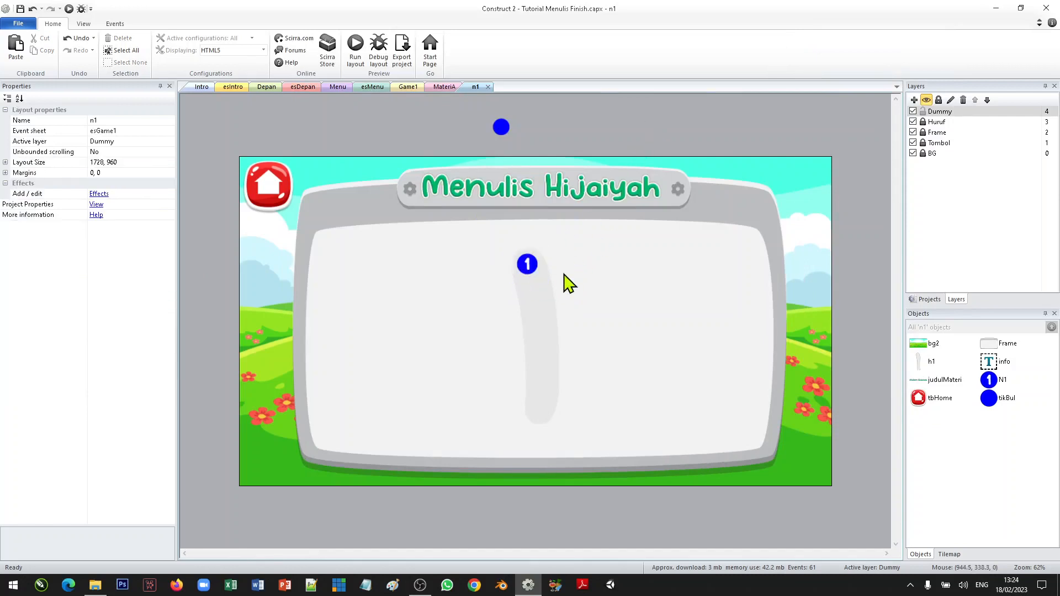
{"action": "left_click", "coordinate": [528, 269]}
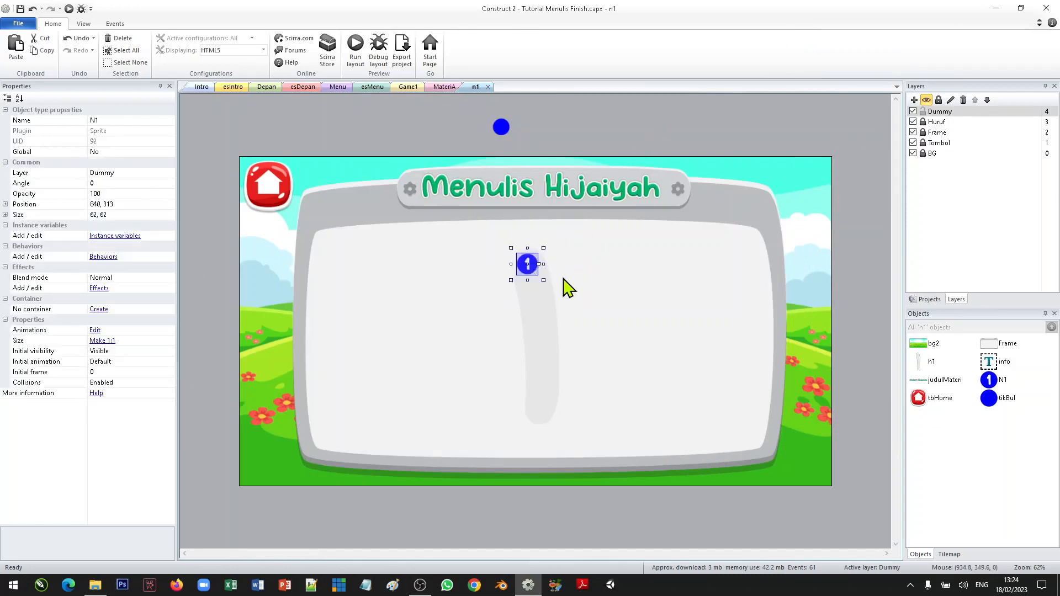
Insert a sprite named N2 on the Dummy layer at the lower end of the letter
{"action": "right_click", "coordinate": [610, 285]}
{"action": "left_click", "coordinate": [633, 289]}
{"action": "left_click", "coordinate": [738, 338]}
{"action": "type", "text": "N2"}
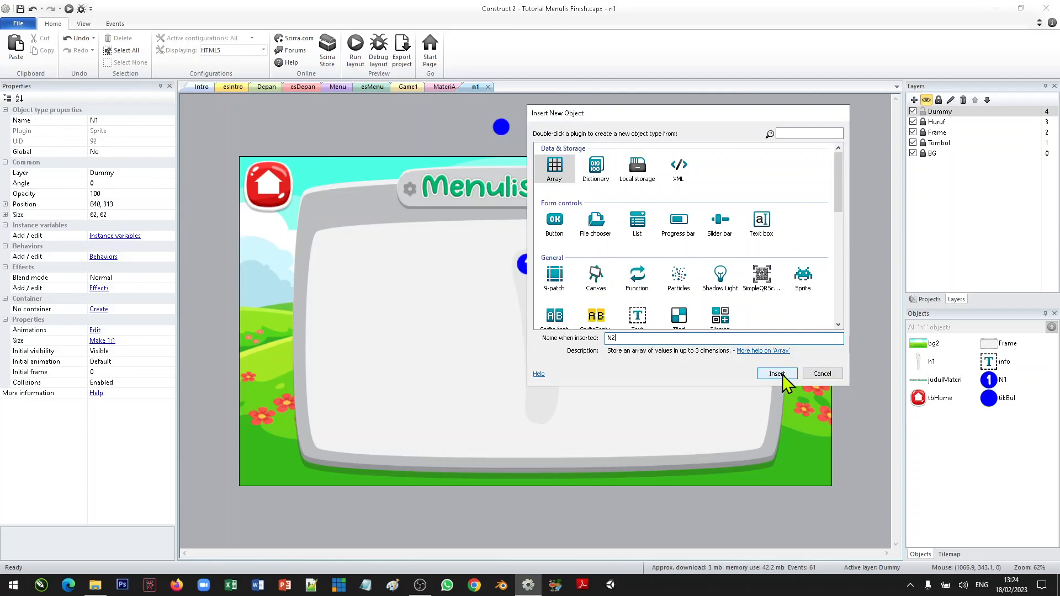
{"action": "left_click", "coordinate": [804, 278]}
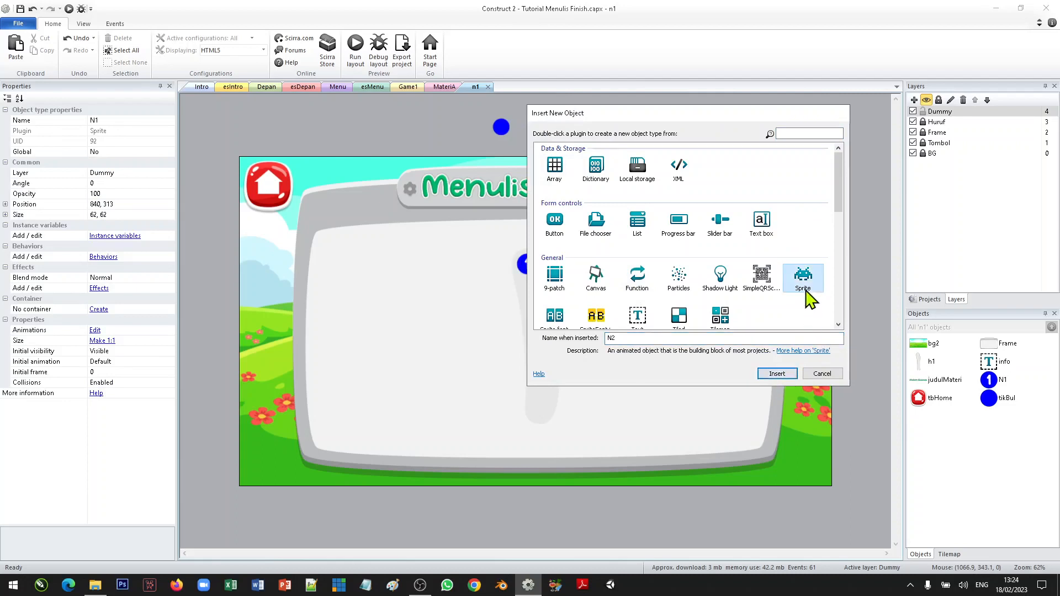
{"action": "left_click", "coordinate": [779, 373]}
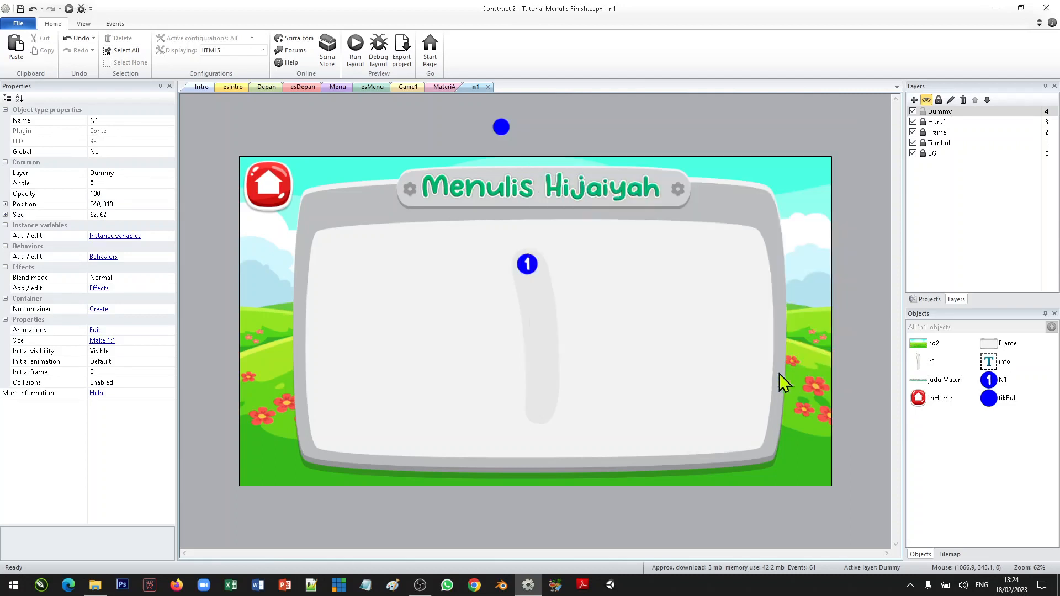
{"action": "left_click", "coordinate": [539, 404]}
Load node2.png into the first frame of the N2 sprite and close the image editor
{"action": "left_click", "coordinate": [303, 51]}
{"action": "left_click", "coordinate": [663, 265]}
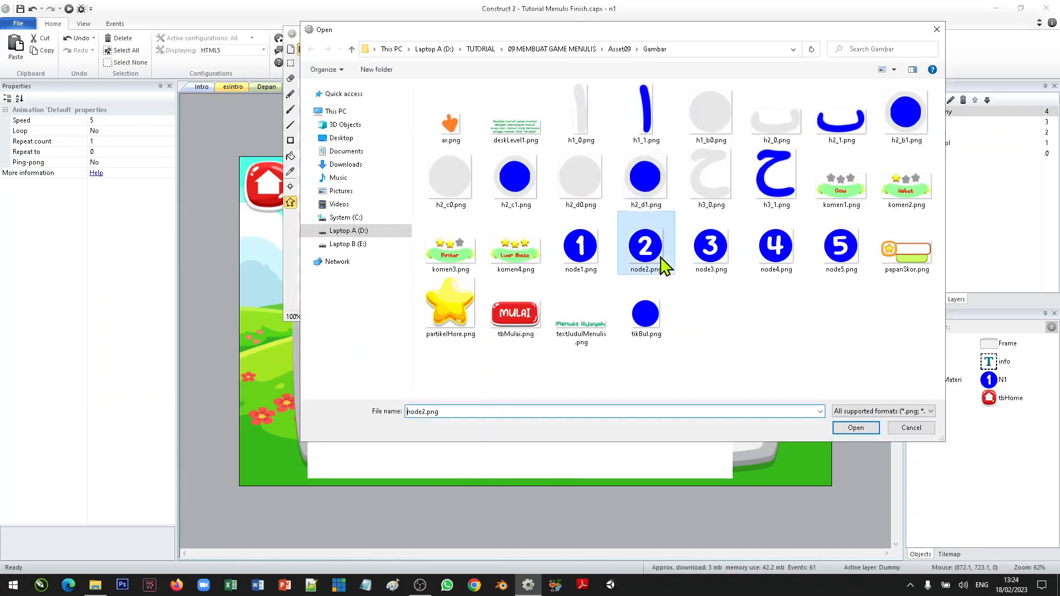
{"action": "left_click", "coordinate": [855, 428]}
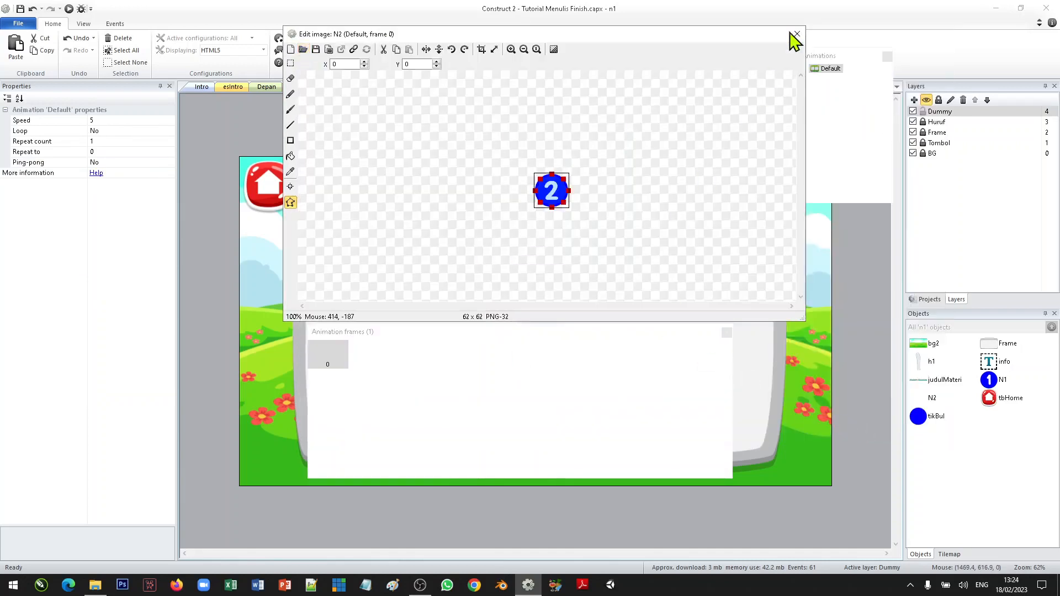
{"action": "left_click", "coordinate": [797, 34]}
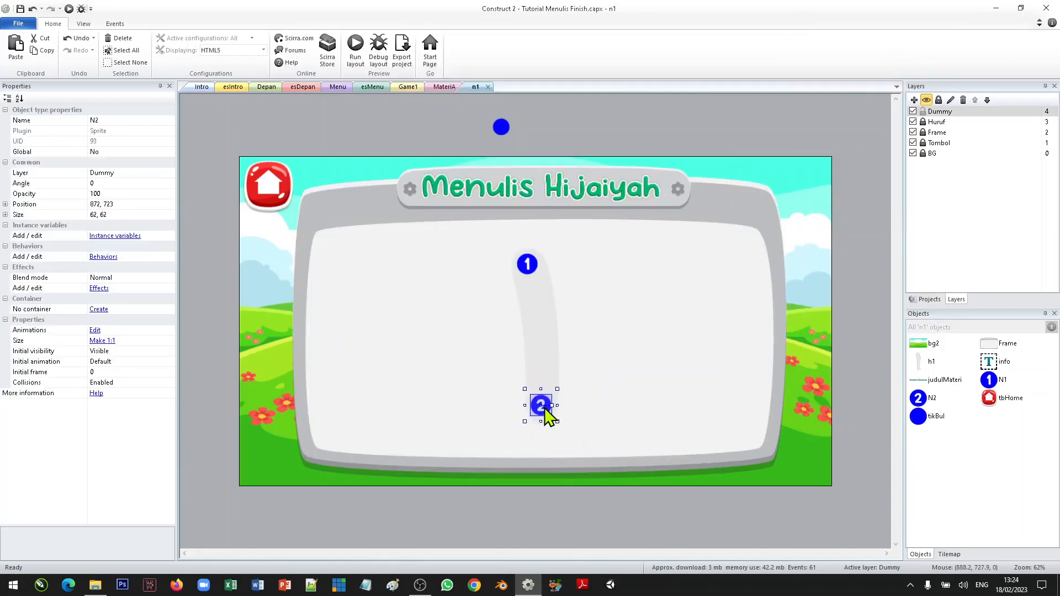
Nudge the N2 sprite slightly lower so it is centred in the rounded lower end of the letter
{"action": "left_click", "coordinate": [587, 409]}
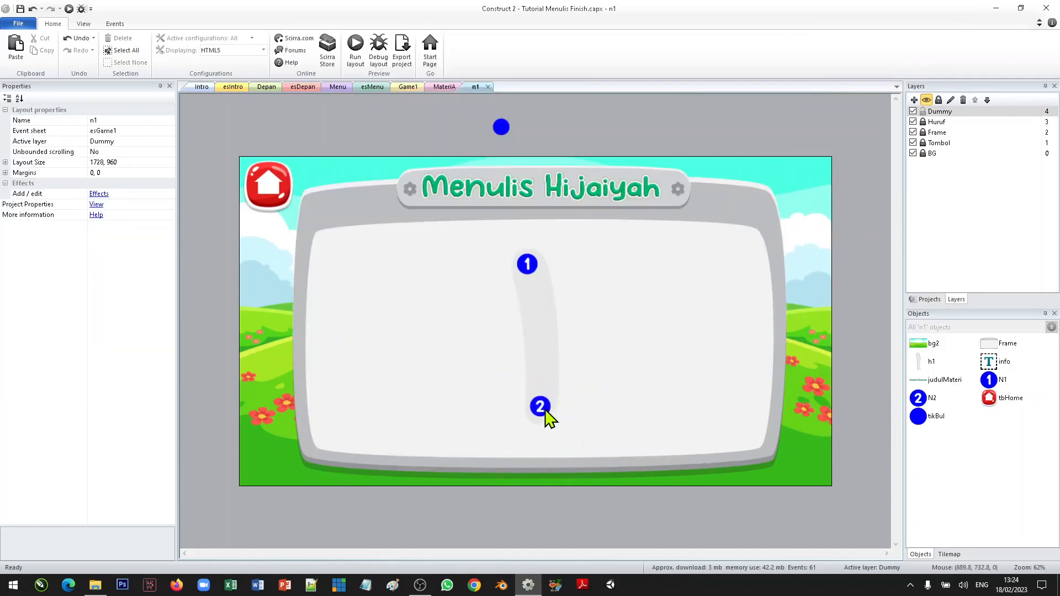
{"action": "left_click", "coordinate": [545, 412]}
{"action": "left_click_drag", "start_coordinate": [547, 421], "coordinate": [546, 424]}
{"action": "left_click", "coordinate": [612, 412]}
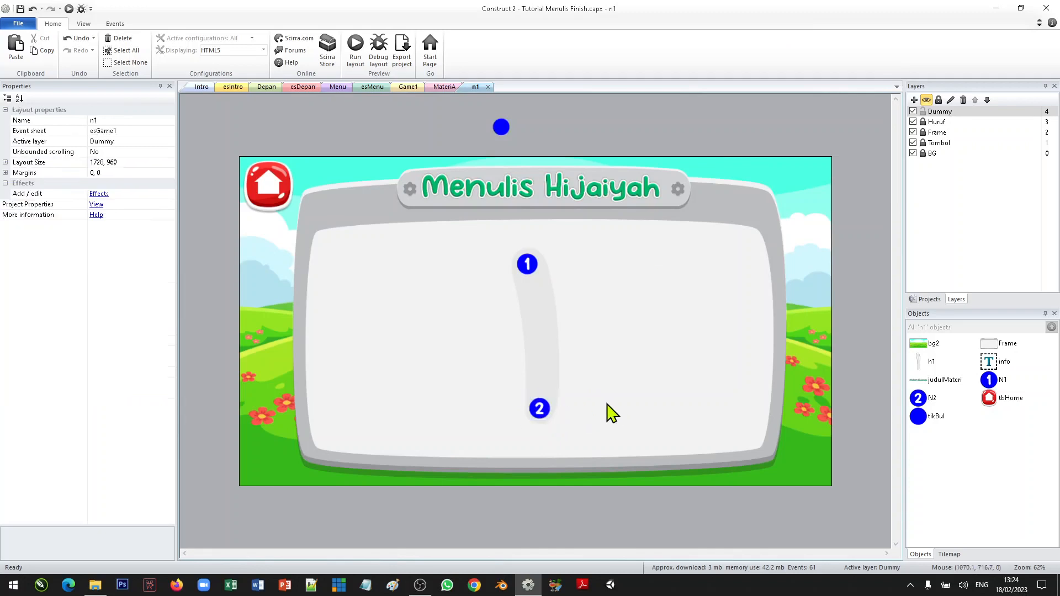
Try moving the N1 sprite down the stroke to the middle of the letter
{"action": "left_click", "coordinate": [531, 271]}
{"action": "left_click_drag", "start_coordinate": [527, 265], "coordinate": [539, 324]}
{"action": "mouse_move", "coordinate": [505, 127]}
{"action": "left_mouse_down"}
{"action": "mouse_move", "coordinate": [519, 228]}
{"action": "mouse_move", "coordinate": [514, 139]}
{"action": "left_mouse_up"}
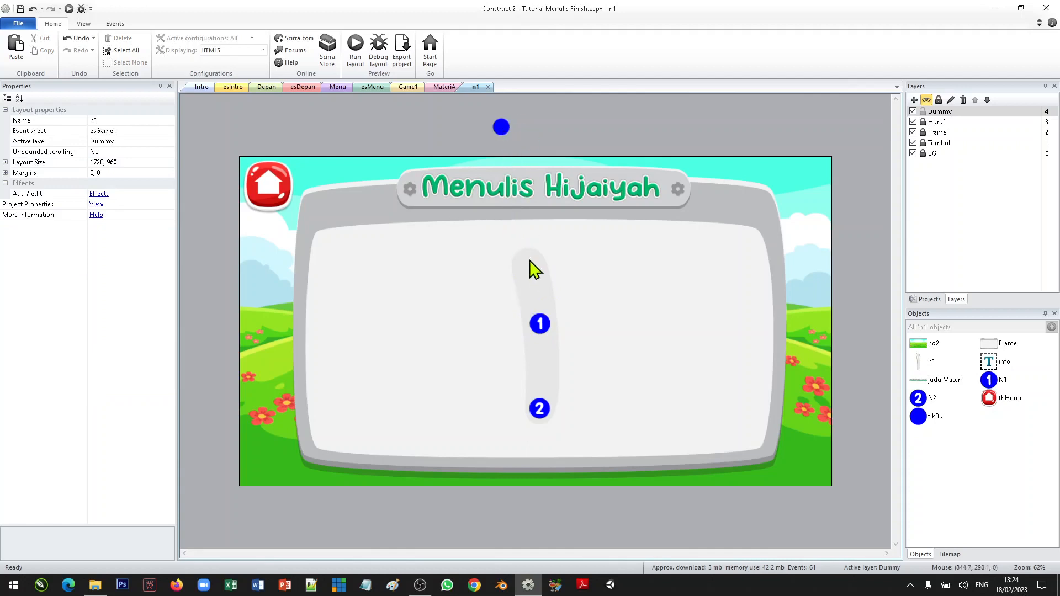
Reposition the N1 sprite on the letter's upper end at about 842, 316
{"action": "left_click_drag", "start_coordinate": [545, 330], "coordinate": [529, 265]}
{"action": "left_click", "coordinate": [594, 296]}
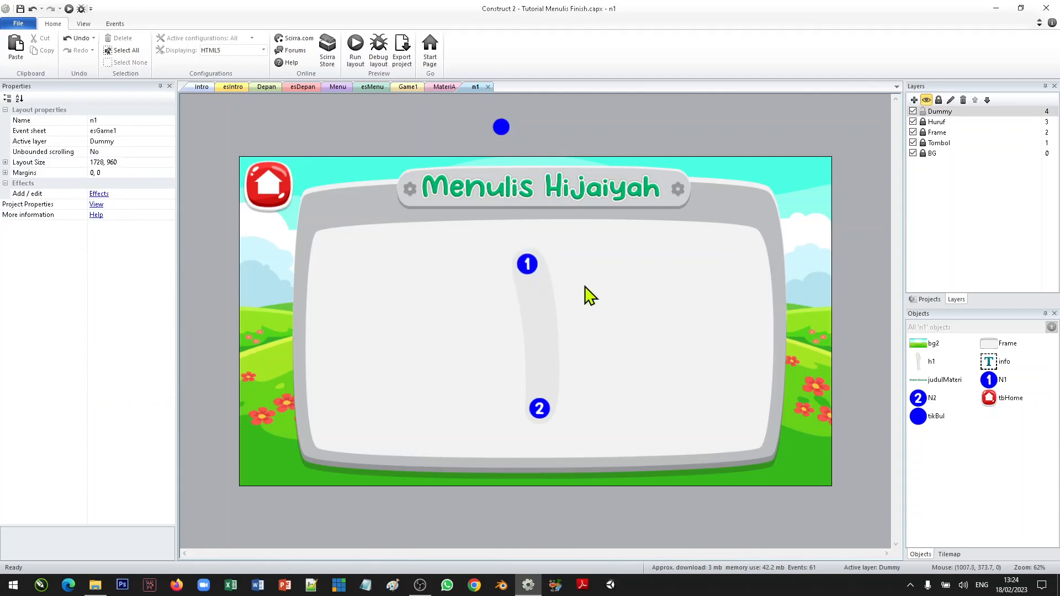
{"action": "left_click", "coordinate": [538, 282]}
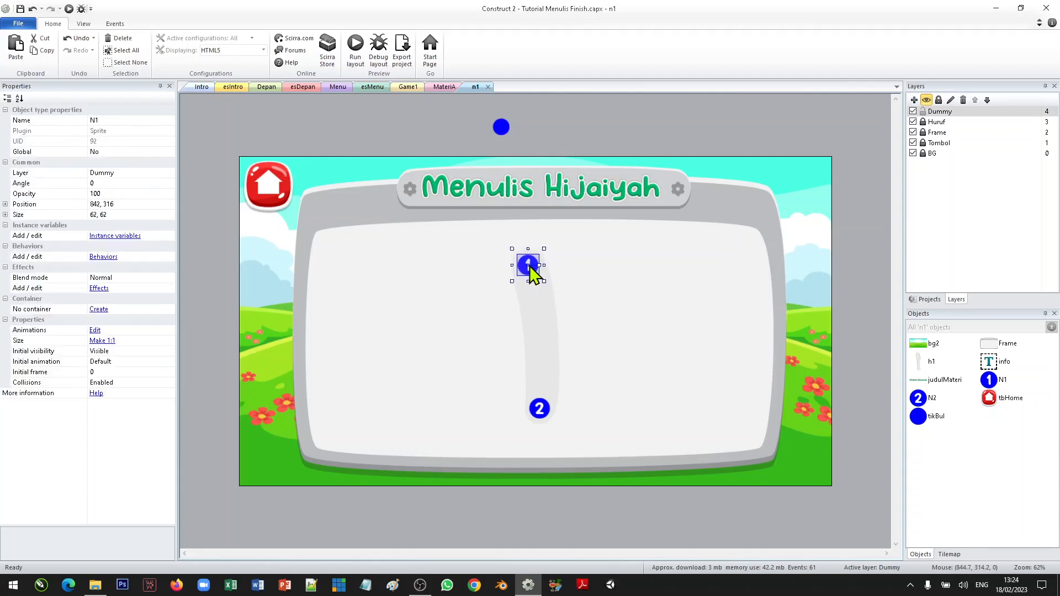
{"action": "left_click", "coordinate": [579, 281]}
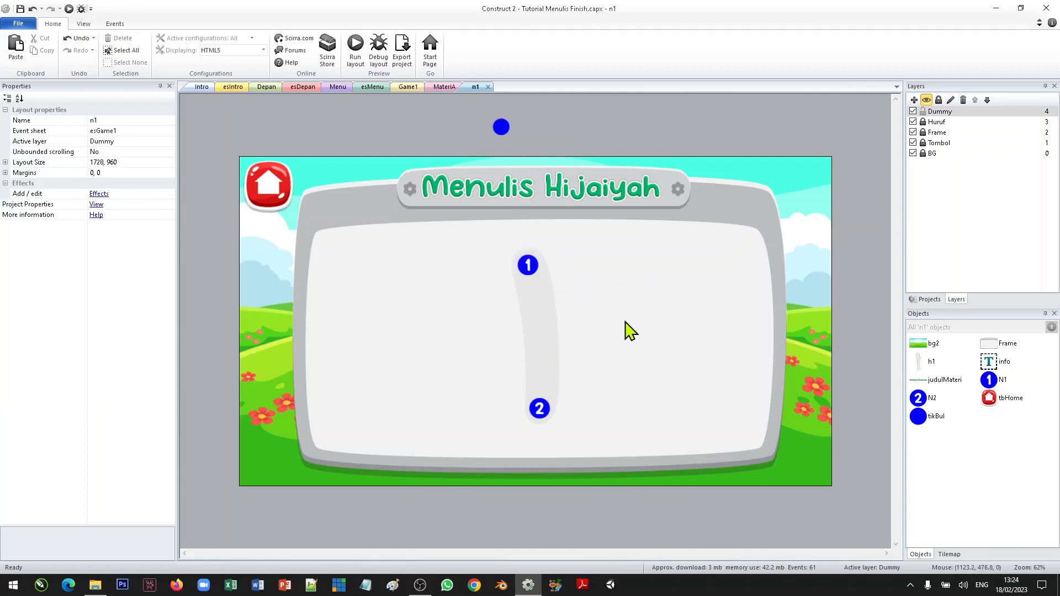
Insert a sprite named ar on the Dummy layer just below node 1 on the letter
{"action": "right_click", "coordinate": [617, 289]}
{"action": "left_click", "coordinate": [635, 298]}
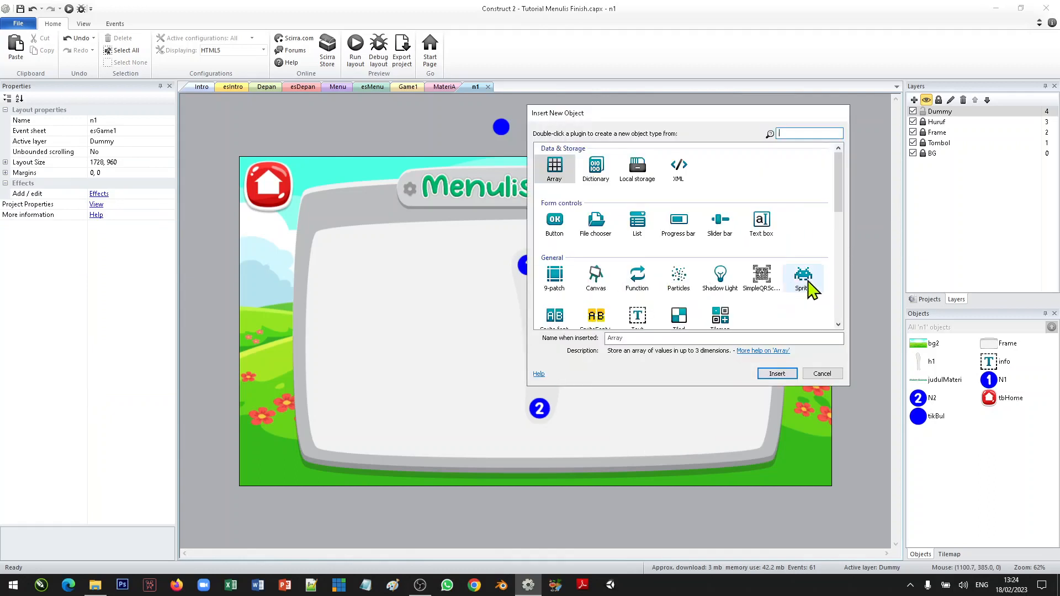
{"action": "left_click", "coordinate": [803, 279]}
{"action": "double_click", "coordinate": [698, 338]}
{"action": "key", "text": "BackSpace"}
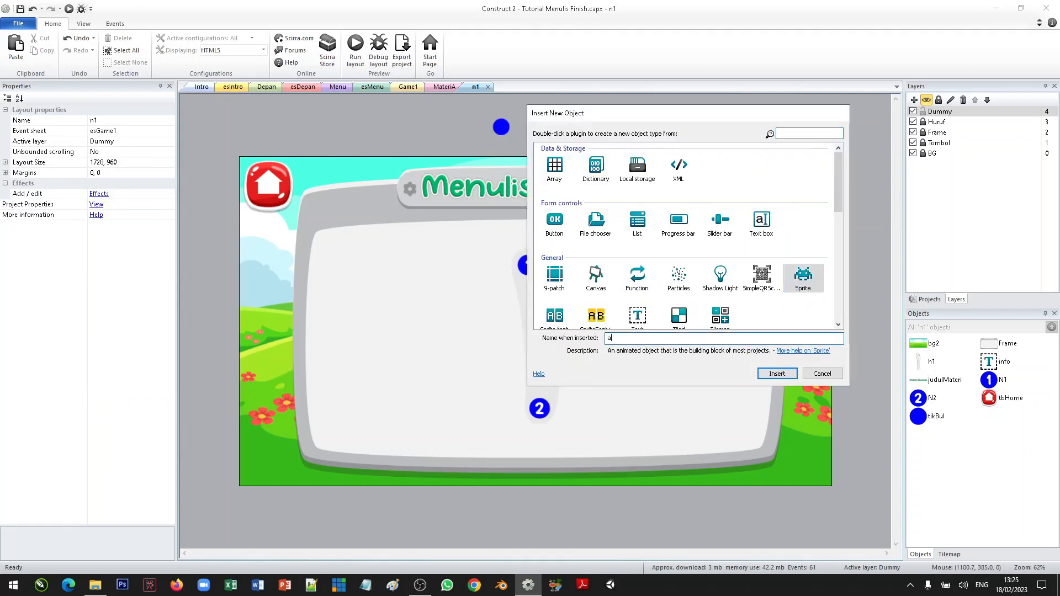
{"action": "type", "text": "ar"}
{"action": "left_click", "coordinate": [776, 373]}
{"action": "left_click", "coordinate": [533, 292]}
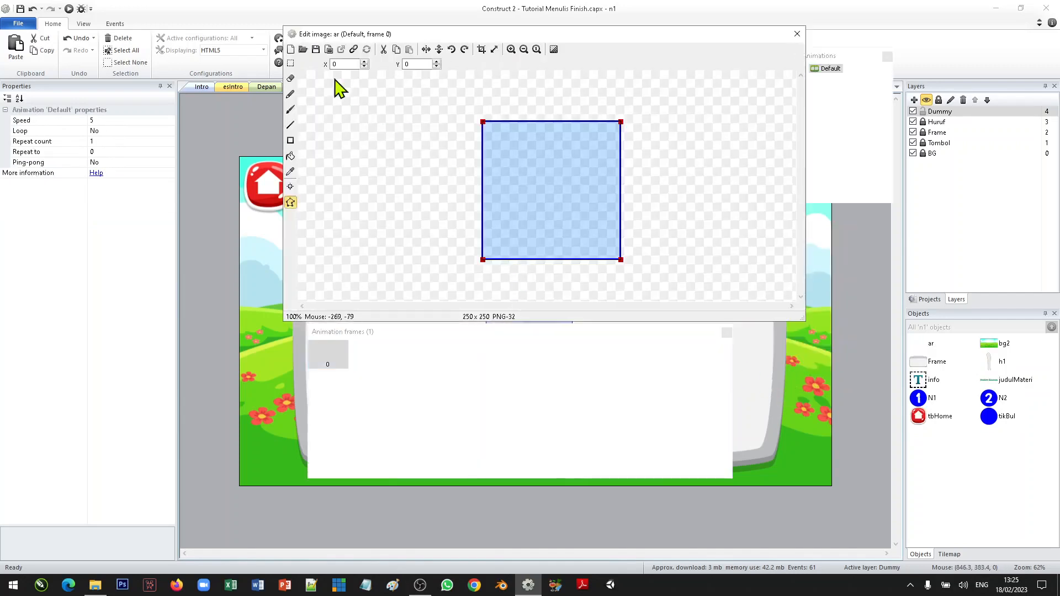
Load ar.png into the ar sprite, rotate the image 90 degrees so the arrow points right, and close the image editor
{"action": "left_click", "coordinate": [464, 143]}
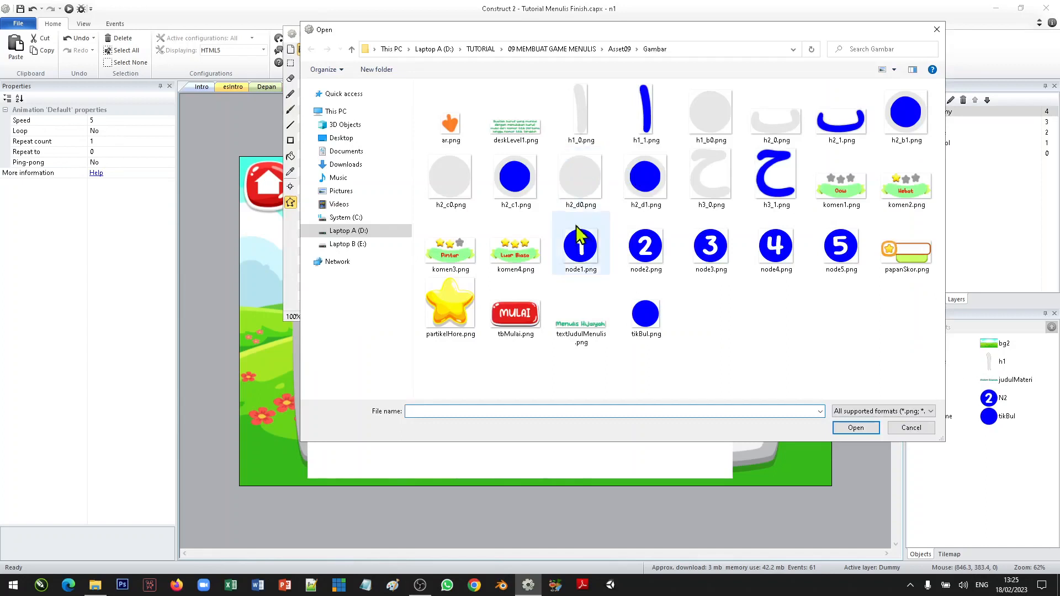
{"action": "left_click", "coordinate": [855, 428]}
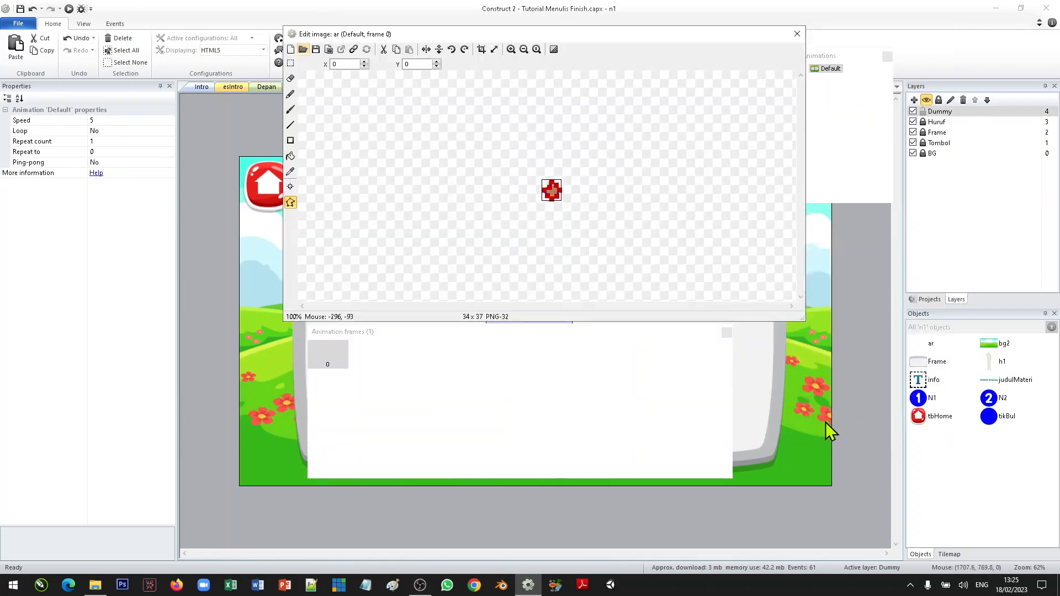
{"action": "left_click", "coordinate": [290, 63]}
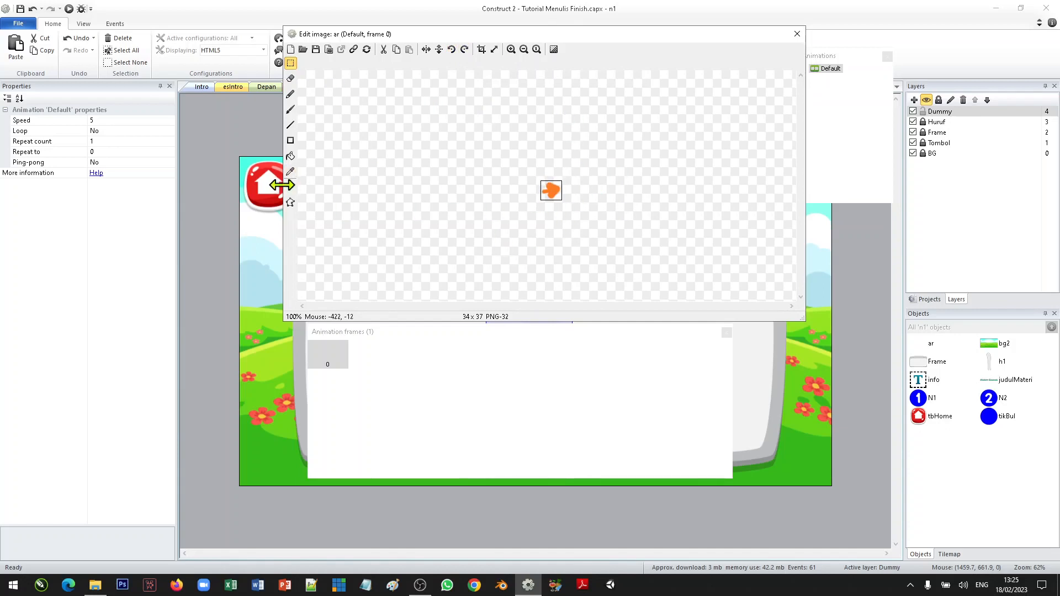
{"action": "left_click", "coordinate": [290, 202]}
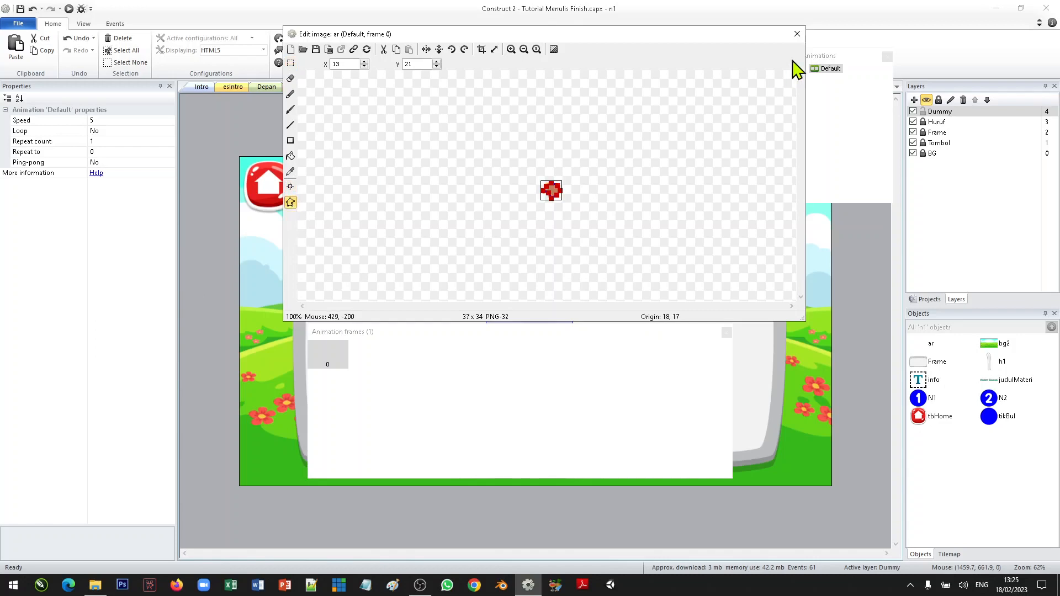
{"action": "left_click", "coordinate": [797, 34]}
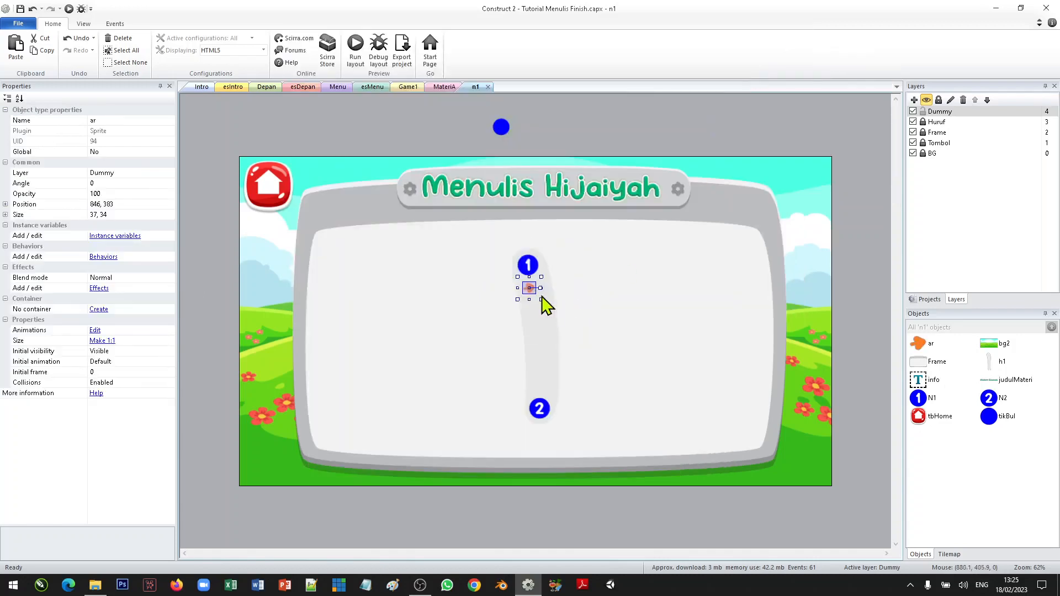
Rotate the ar arrow to about 87 degrees to point down the stroke and place it below node 1 at about 857, 378
{"action": "left_click_drag", "start_coordinate": [542, 288], "coordinate": [534, 319]}
{"action": "left_click", "coordinate": [742, 303]}
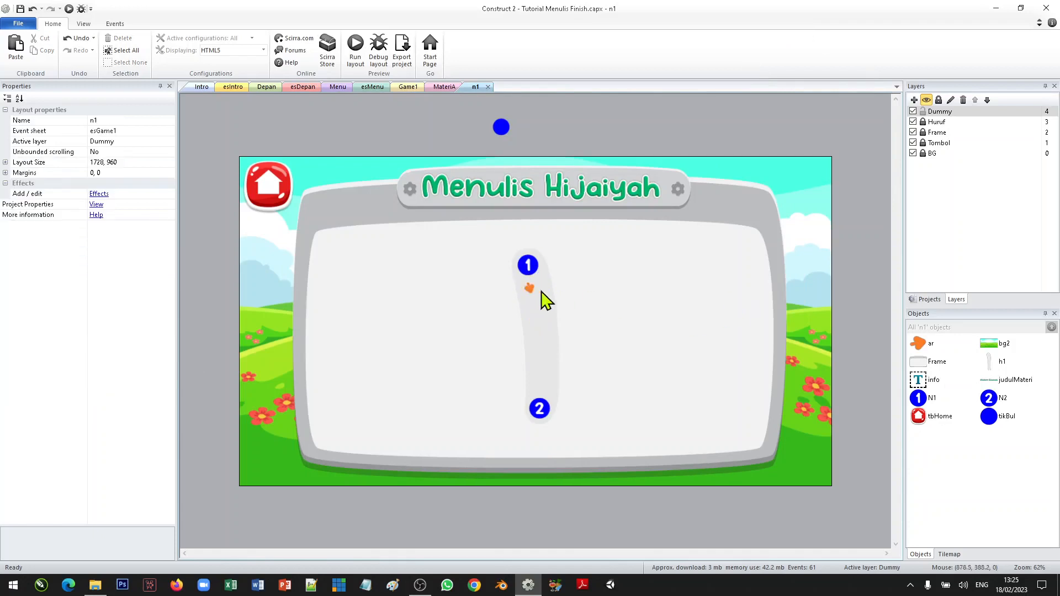
{"action": "left_click", "coordinate": [531, 288]}
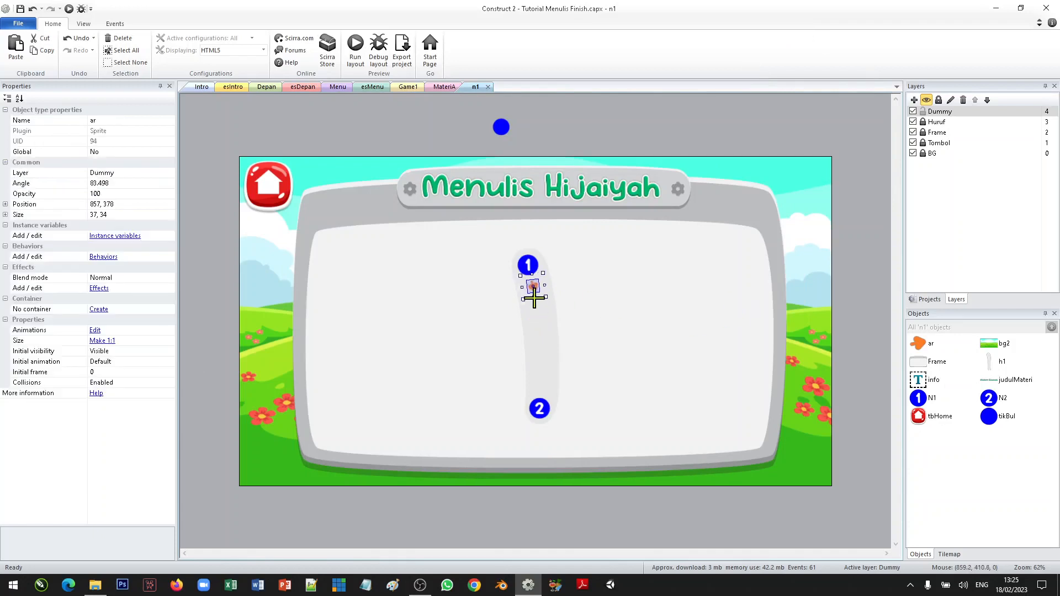
{"action": "left_click", "coordinate": [594, 325]}
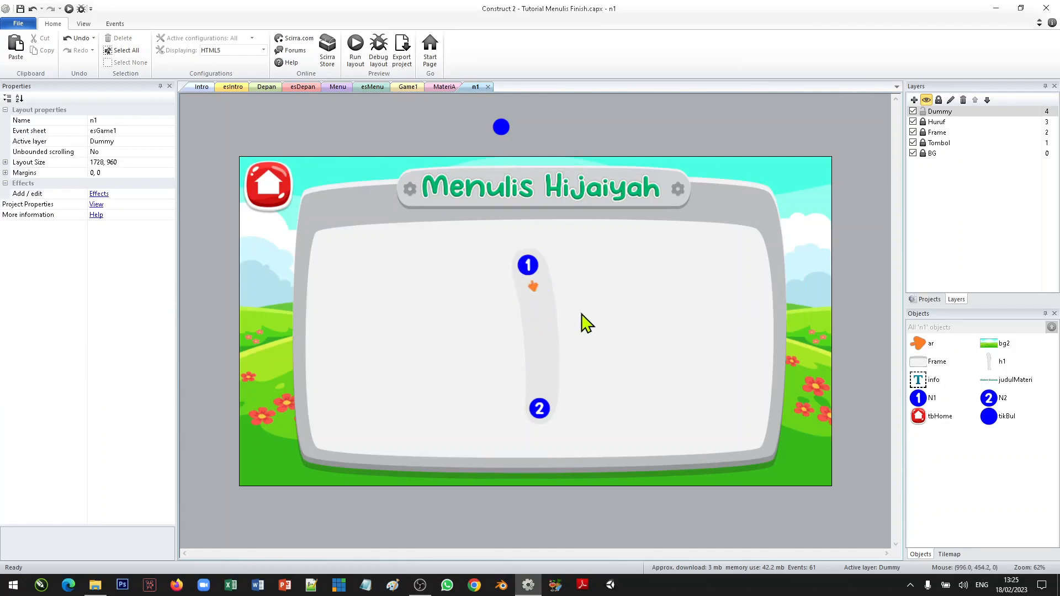
{"action": "left_click", "coordinate": [533, 288]}
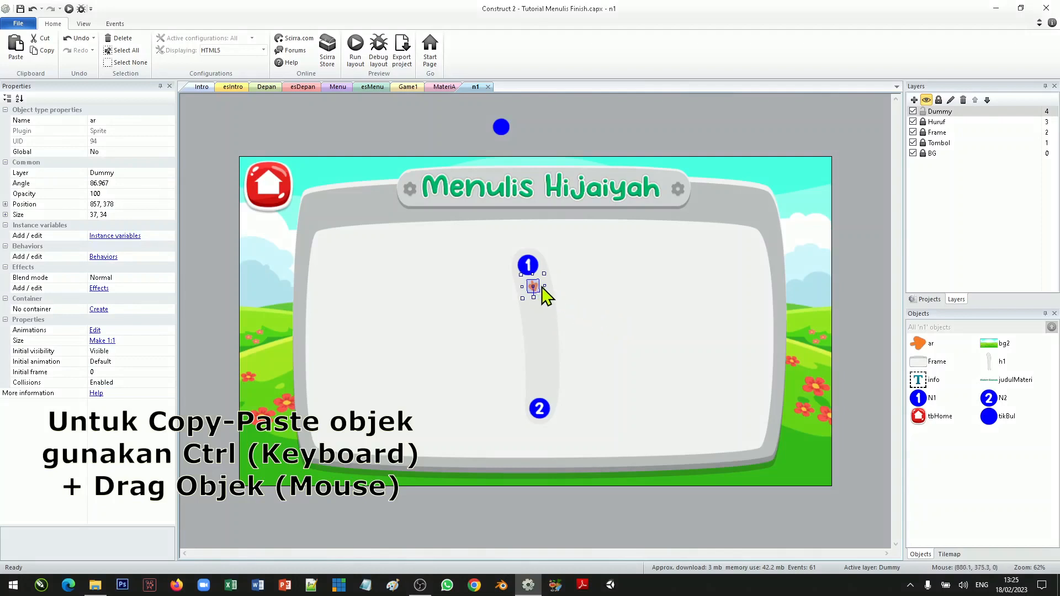
Duplicate the ar arrow five times down the stroke toward node 2, angling the copies to follow the letter's curve
{"action": "left_click_drag", "start_coordinate": [537, 289], "coordinate": [552, 397], "text": "ctrl"}
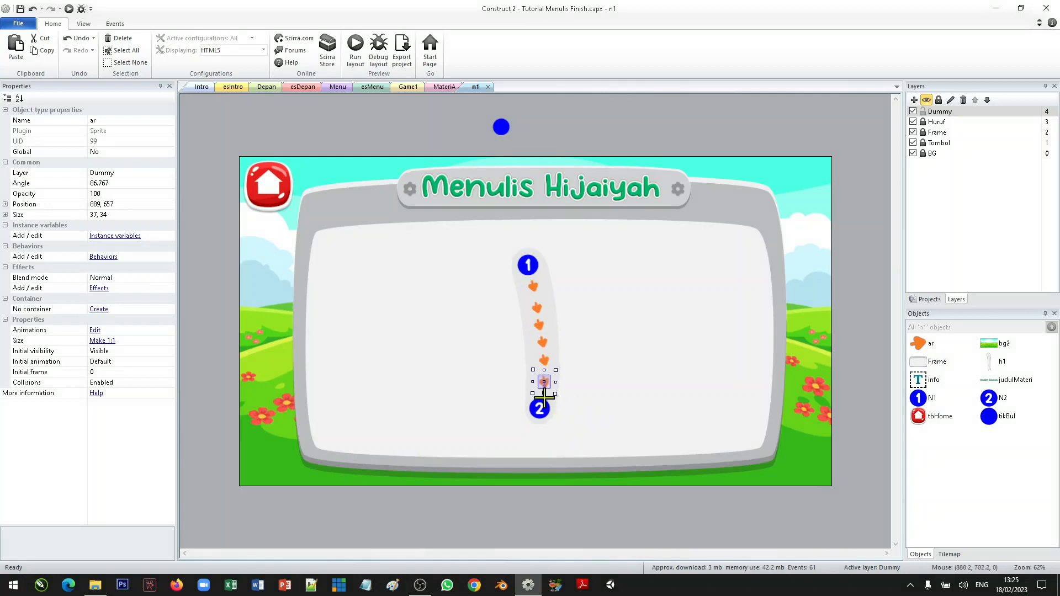
{"action": "left_click", "coordinate": [596, 396]}
{"action": "left_click", "coordinate": [547, 363]}
{"action": "left_click", "coordinate": [586, 374]}
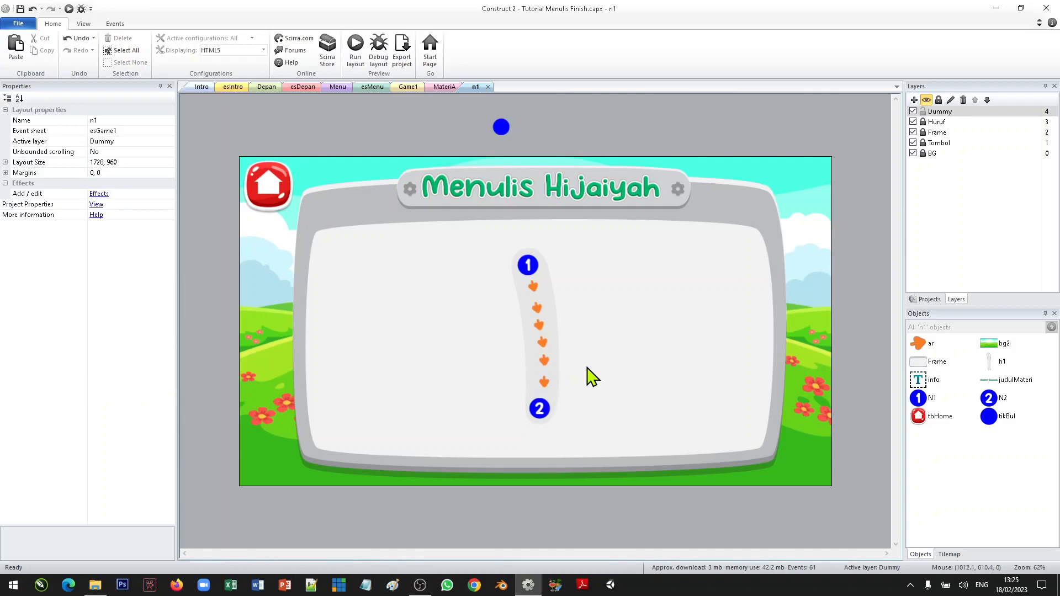
Fine-tune the middle ar arrows' positions and angles so they are evenly spaced along the stroke between nodes 1 and 2
{"action": "left_click", "coordinate": [548, 346]}
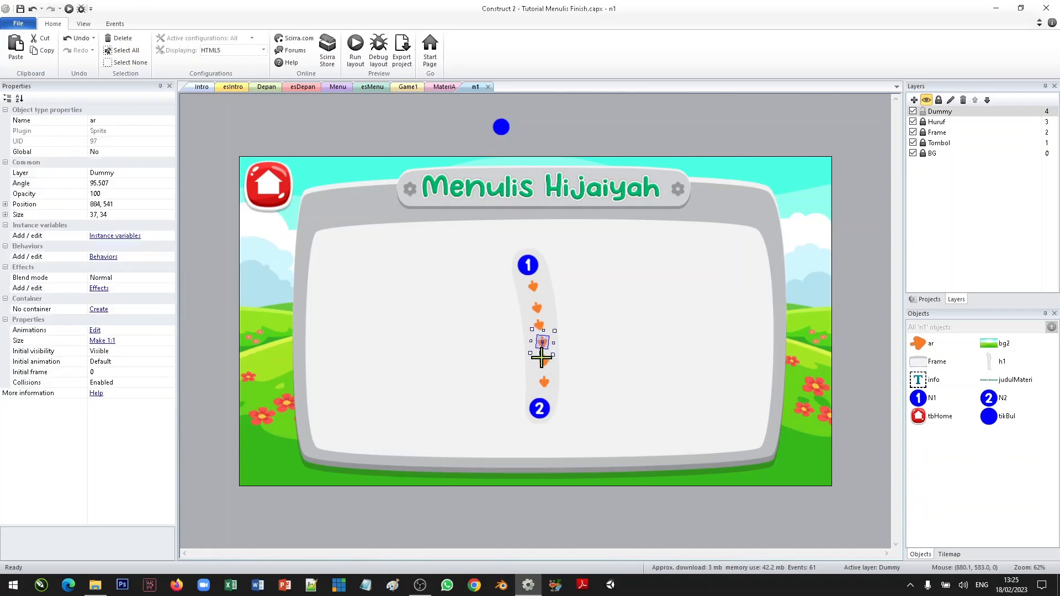
{"action": "left_click", "coordinate": [594, 359]}
{"action": "left_click", "coordinate": [541, 334]}
{"action": "left_click", "coordinate": [588, 310]}
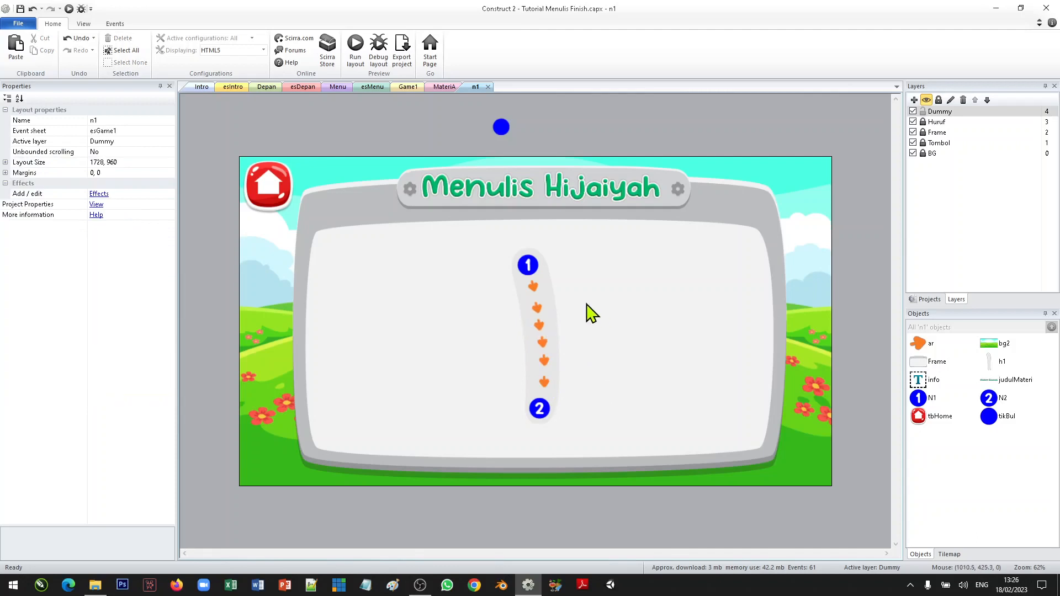
{"action": "left_click", "coordinate": [538, 317]}
{"action": "left_click_drag", "start_coordinate": [537, 325], "coordinate": [541, 333]}
{"action": "left_click", "coordinate": [606, 347]}
{"action": "left_click", "coordinate": [540, 311]}
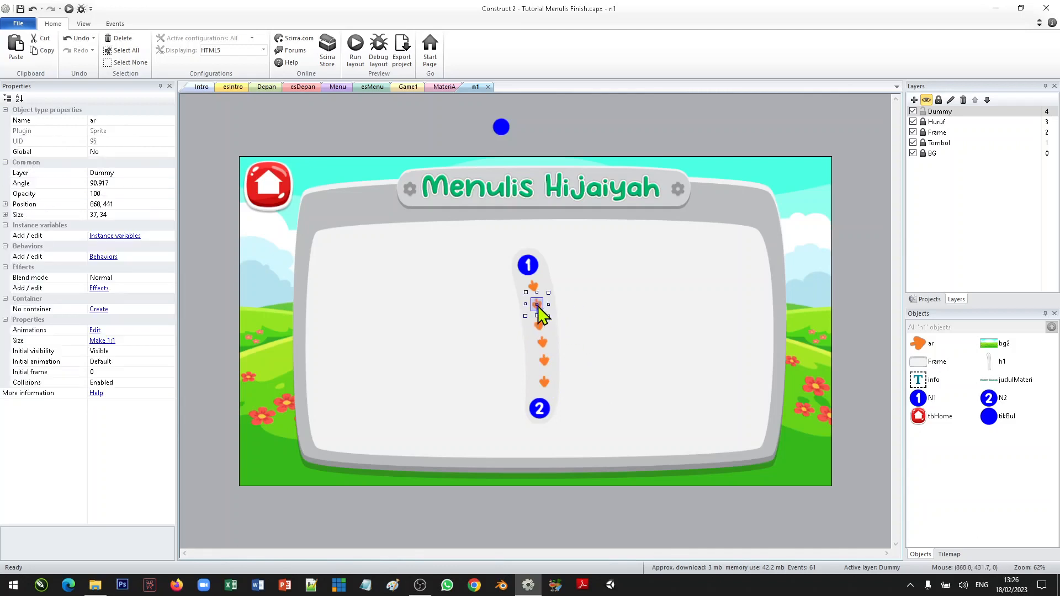
{"action": "left_click", "coordinate": [539, 328]}
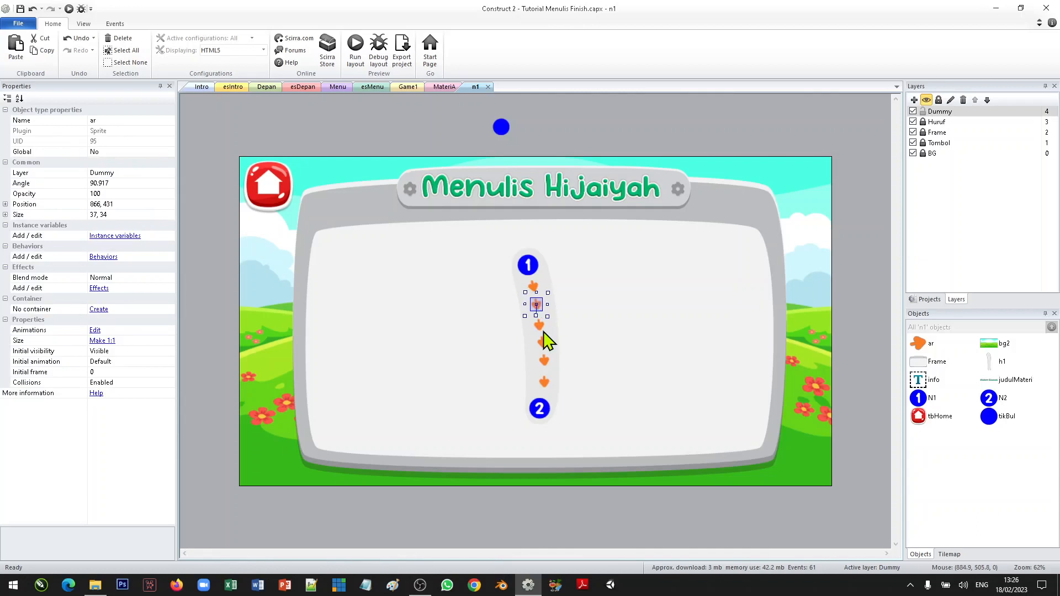
{"action": "left_click", "coordinate": [622, 346]}
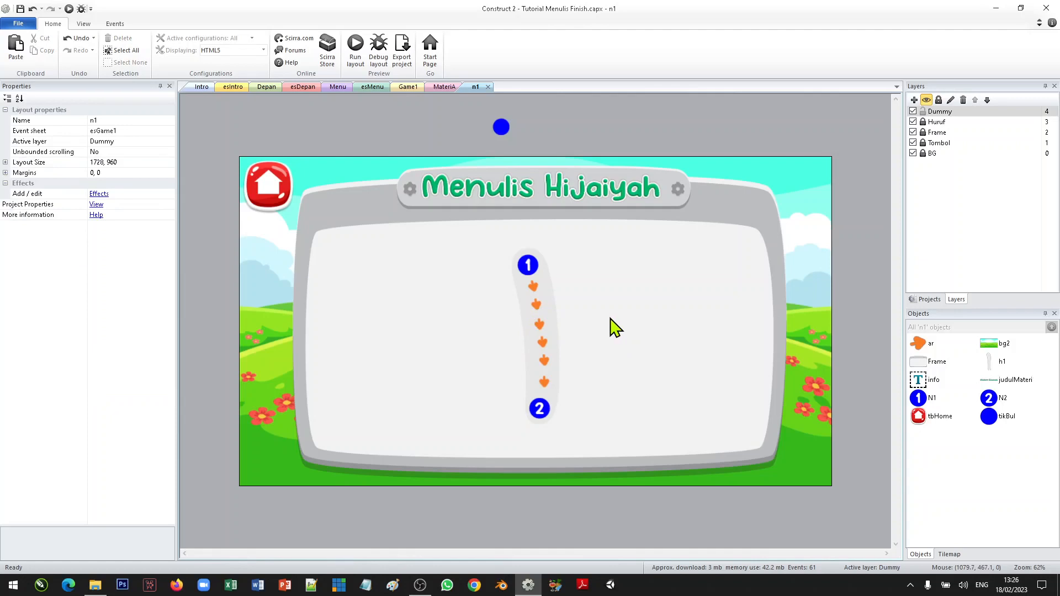
Add a number instance variable named angka with initial value 1 to the ar sprite and check it on other arrows
{"action": "left_click", "coordinate": [534, 288]}
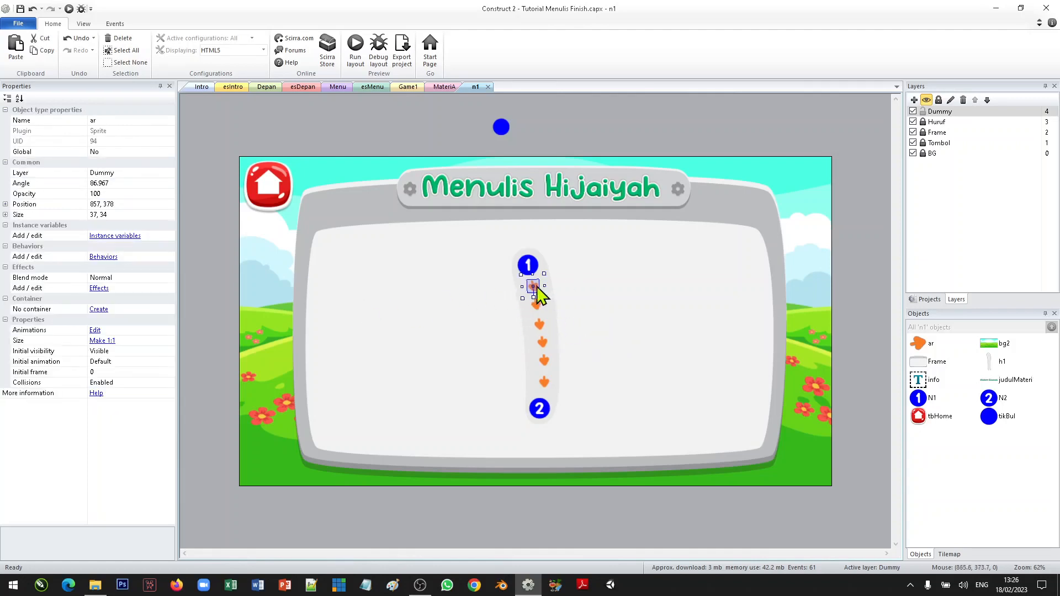
{"action": "left_click", "coordinate": [126, 237]}
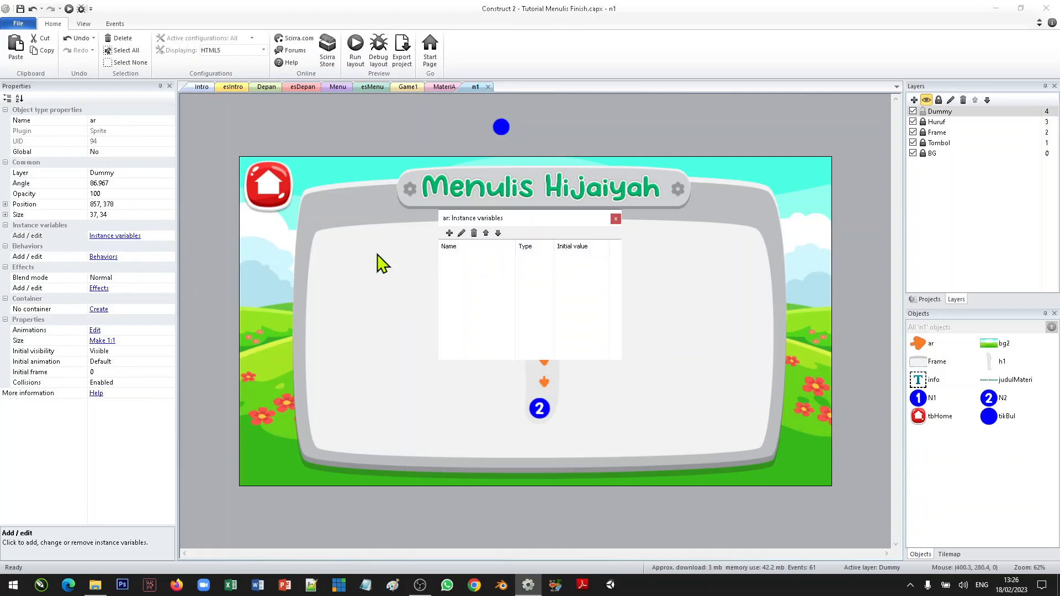
{"action": "left_click", "coordinate": [450, 233]}
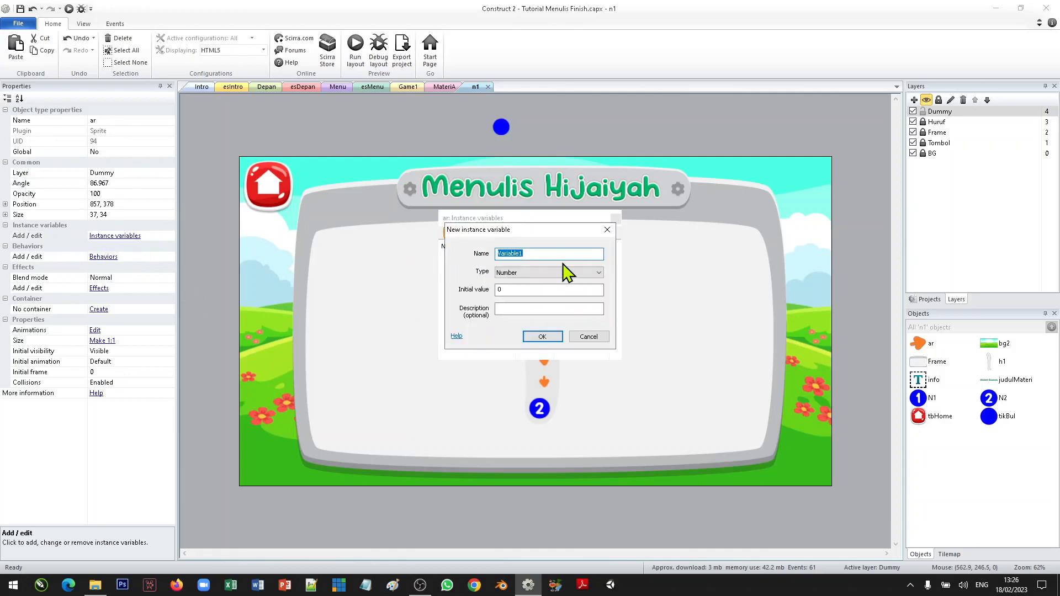
{"action": "type", "text": "angka"}
{"action": "double_click", "coordinate": [527, 293]}
{"action": "left_click", "coordinate": [541, 337]}
{"action": "left_click", "coordinate": [616, 219]}
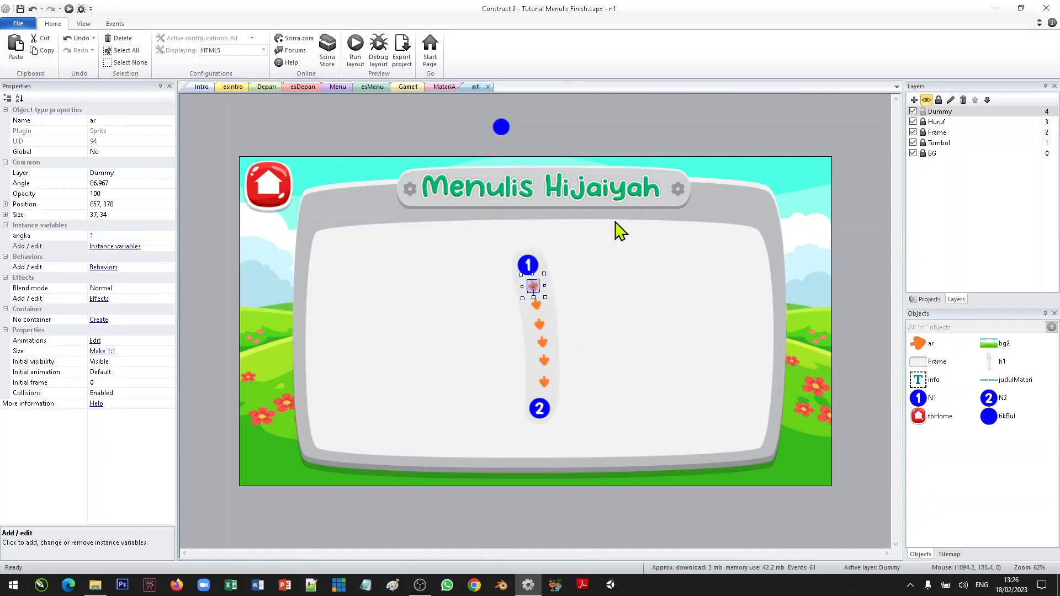
{"action": "left_click", "coordinate": [537, 303]}
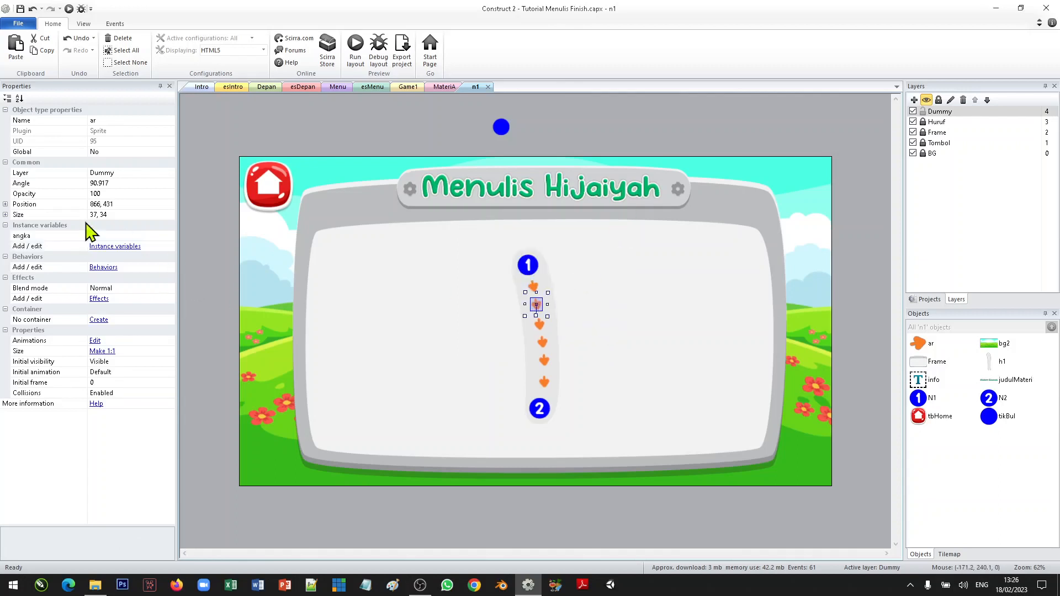
{"action": "left_click", "coordinate": [538, 322]}
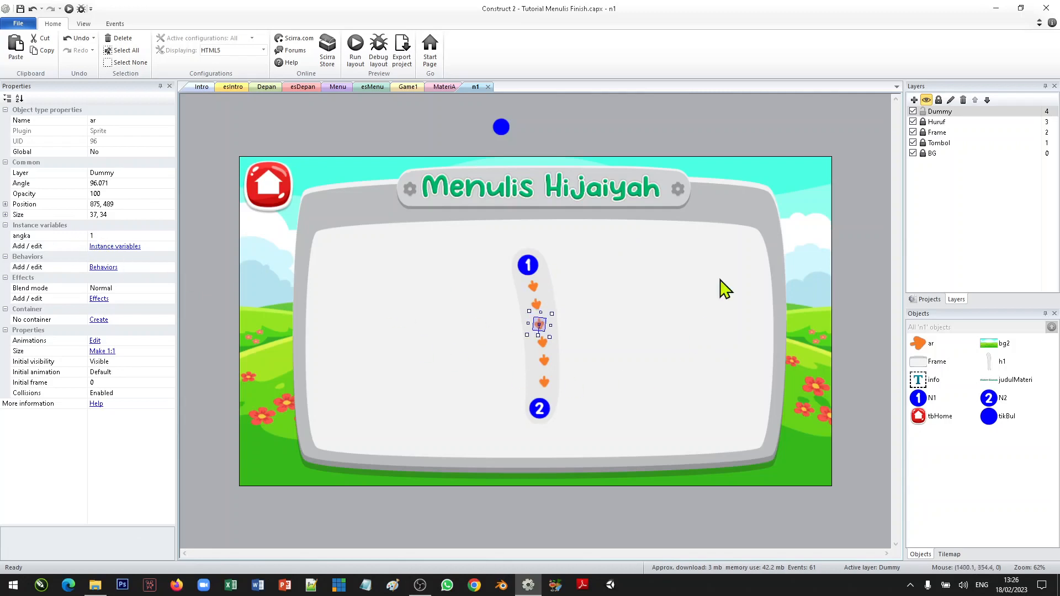
{"action": "left_click", "coordinate": [573, 255]}
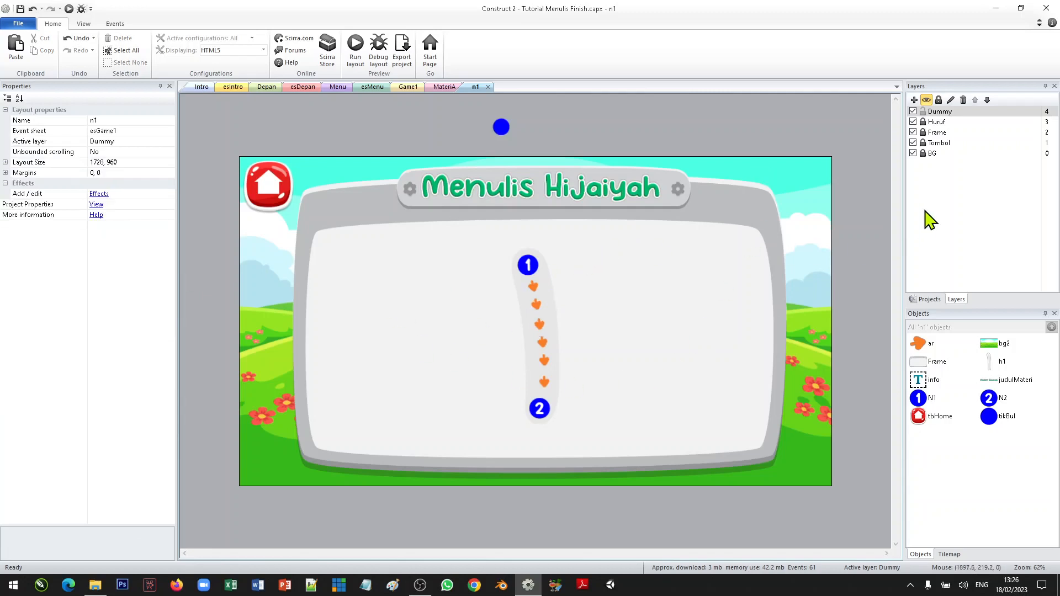
Lock the Dummy layer, then add a layer named Garis above it and lock it as well
{"action": "left_click", "coordinate": [923, 111]}
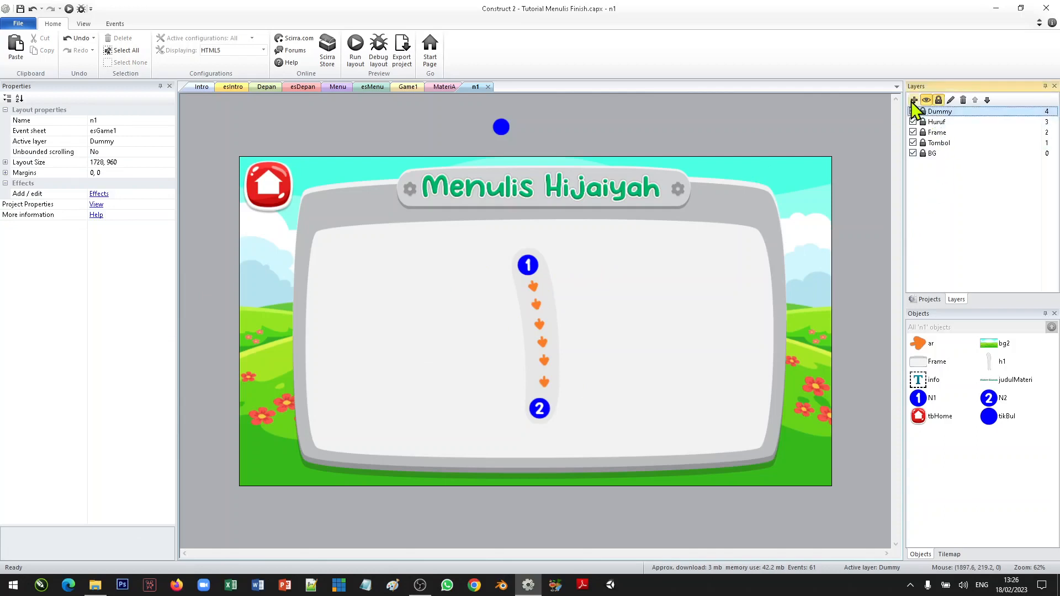
{"action": "left_click", "coordinate": [914, 100]}
{"action": "right_click", "coordinate": [949, 112]}
{"action": "key", "text": "Escape"}
{"action": "key", "text": "F2"}
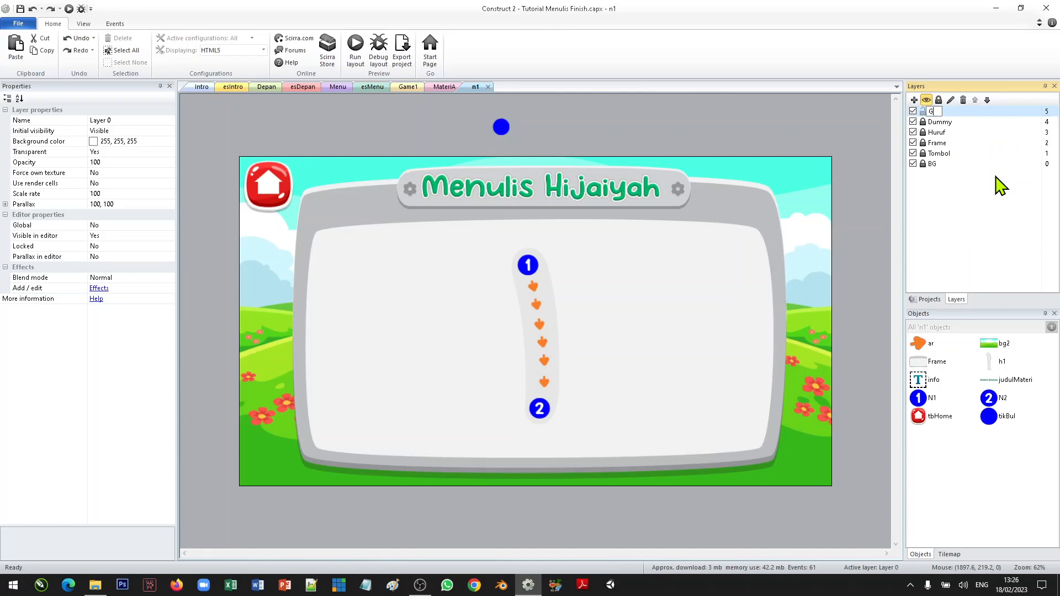
{"action": "key", "text": "Return"}
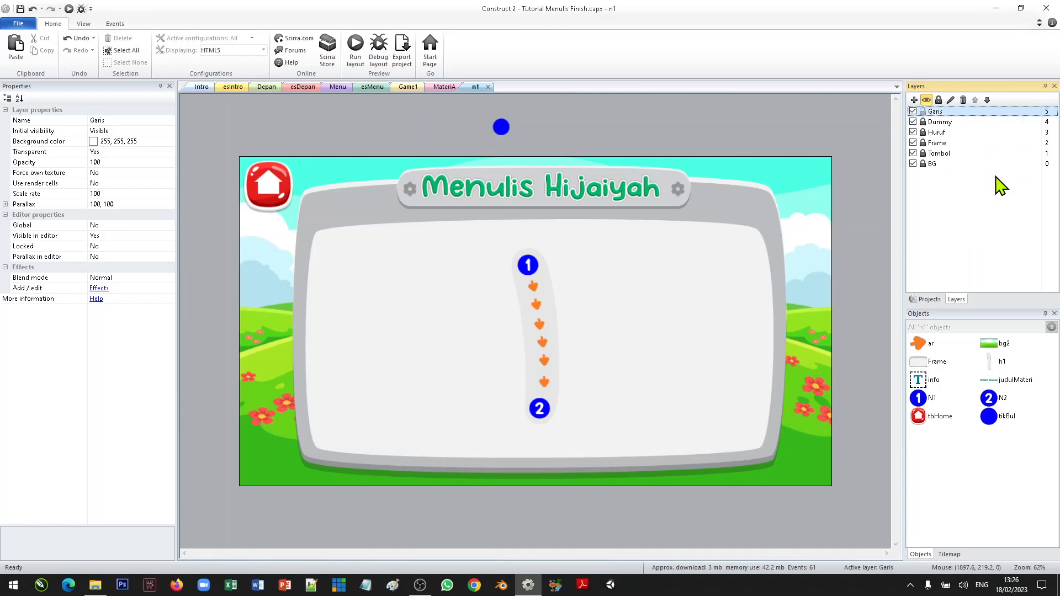
{"action": "left_click", "coordinate": [922, 111]}
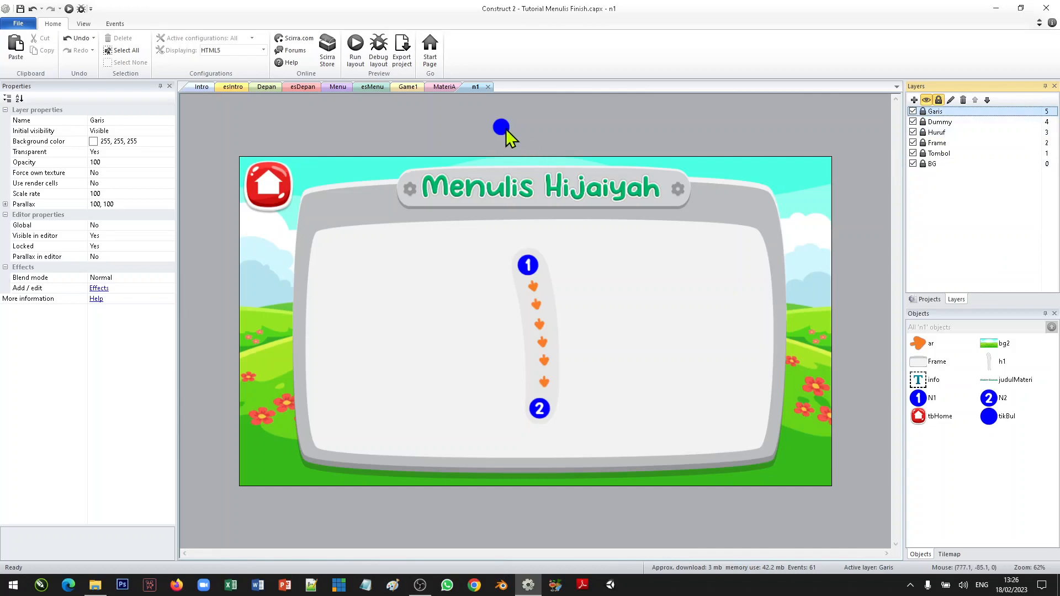
Add another layer above Garis and name it Skor
{"action": "left_click", "coordinate": [913, 99]}
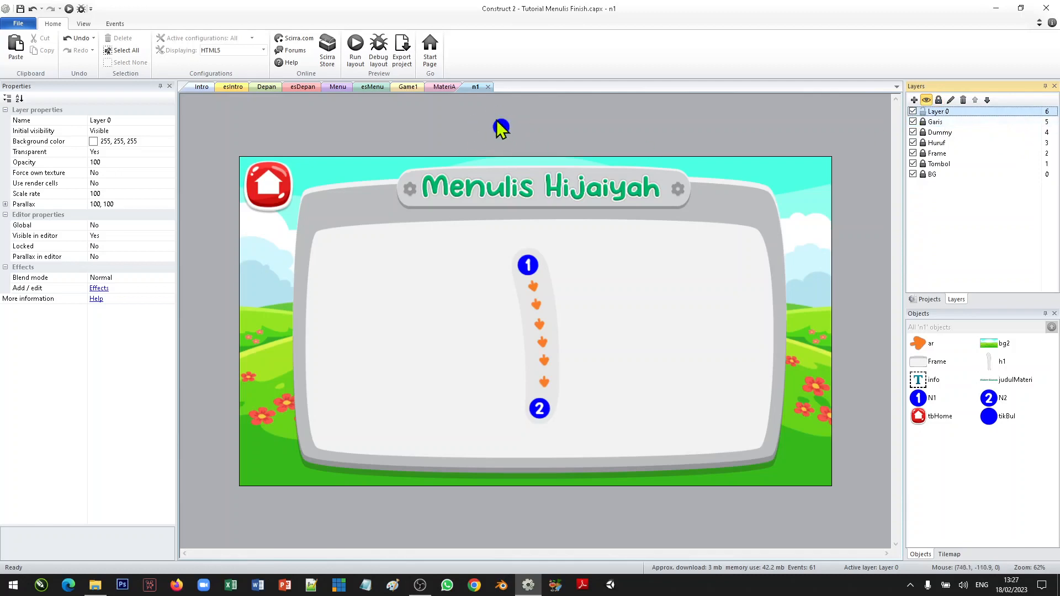
{"action": "right_click", "coordinate": [950, 113]}
{"action": "left_click", "coordinate": [992, 182]}
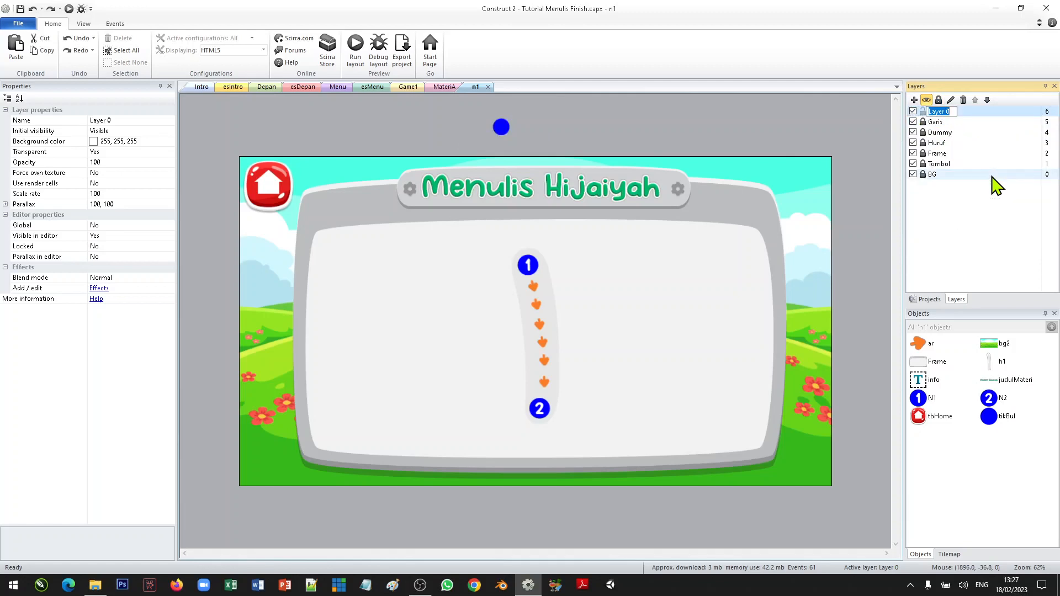
{"action": "key", "text": "Return"}
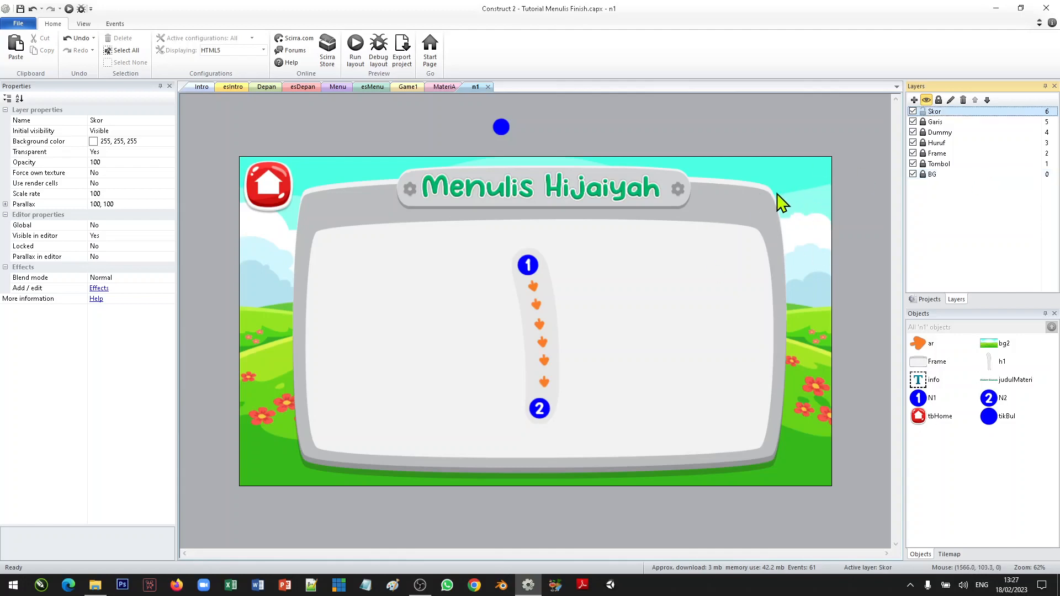
Insert a sprite named papanSkor on the Skor layer, placed in the layout's upper-right corner
{"action": "right_click", "coordinate": [771, 209]}
{"action": "left_click", "coordinate": [795, 208]}
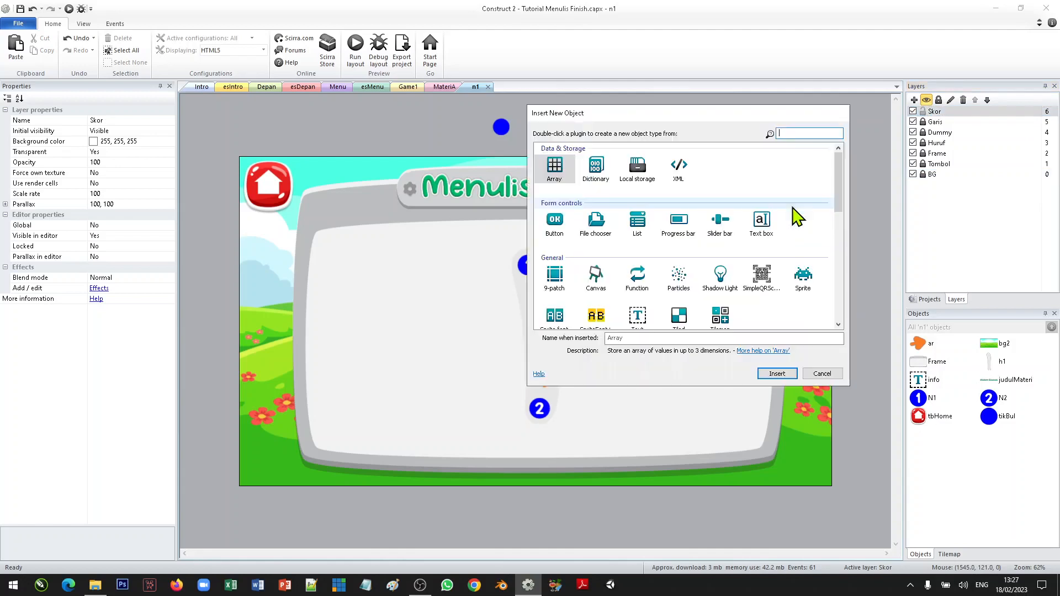
{"action": "left_click", "coordinate": [801, 280]}
{"action": "left_click", "coordinate": [726, 339]}
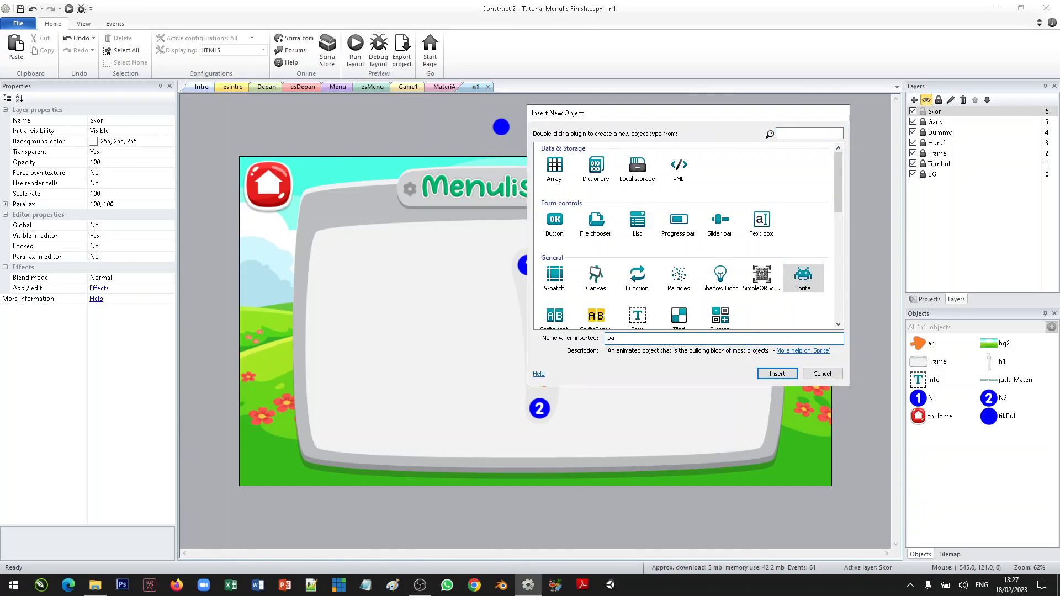
{"action": "type", "text": "papanSkor"}
{"action": "left_click", "coordinate": [775, 375]}
{"action": "left_click", "coordinate": [795, 199]}
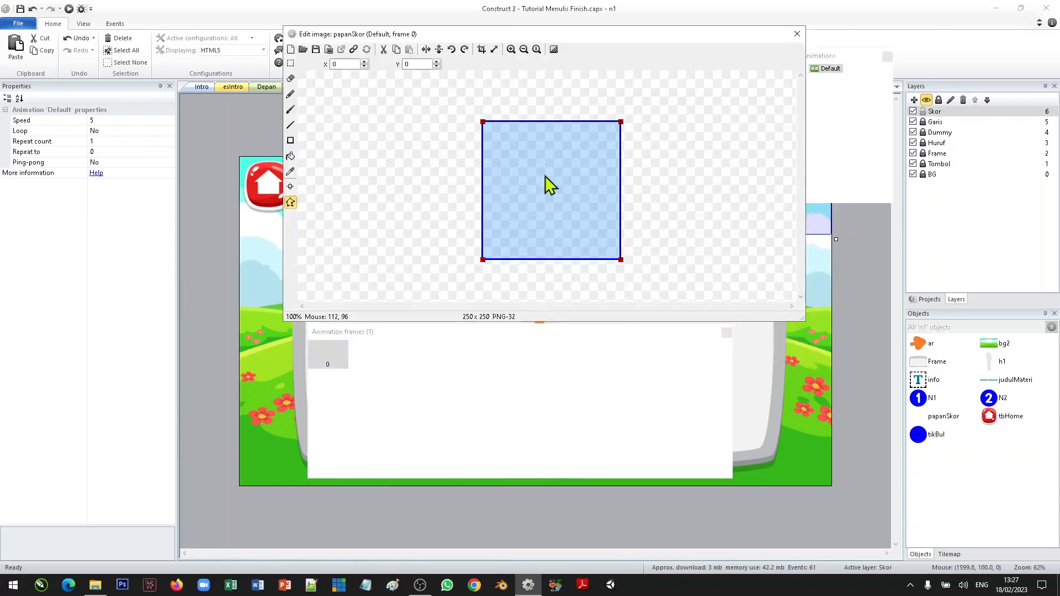
Load papanSkor.png into the papanSkor sprite and close the image editor
{"action": "left_click", "coordinate": [304, 49]}
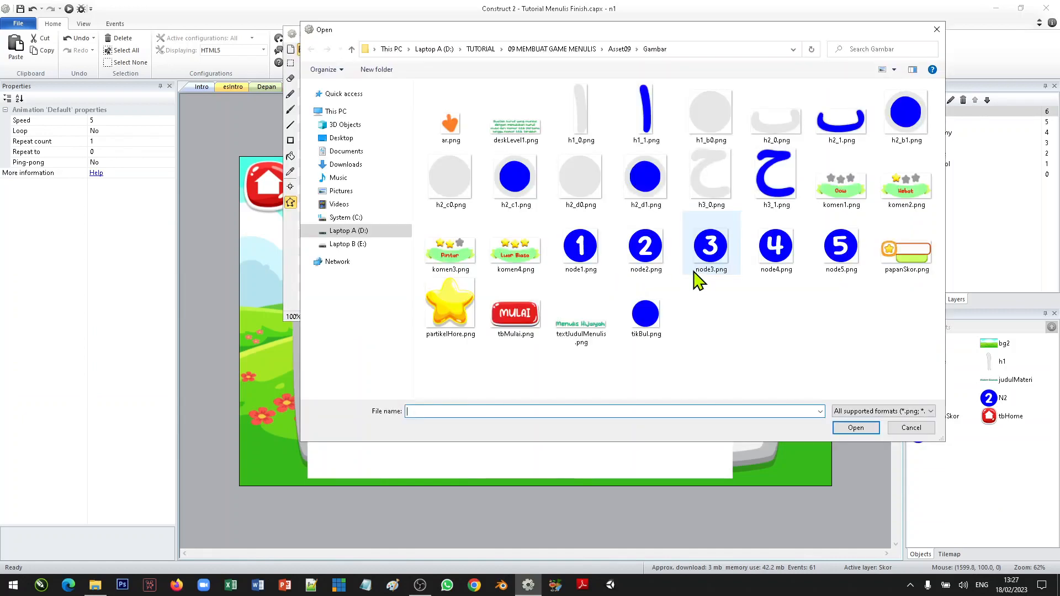
{"action": "left_click", "coordinate": [904, 267]}
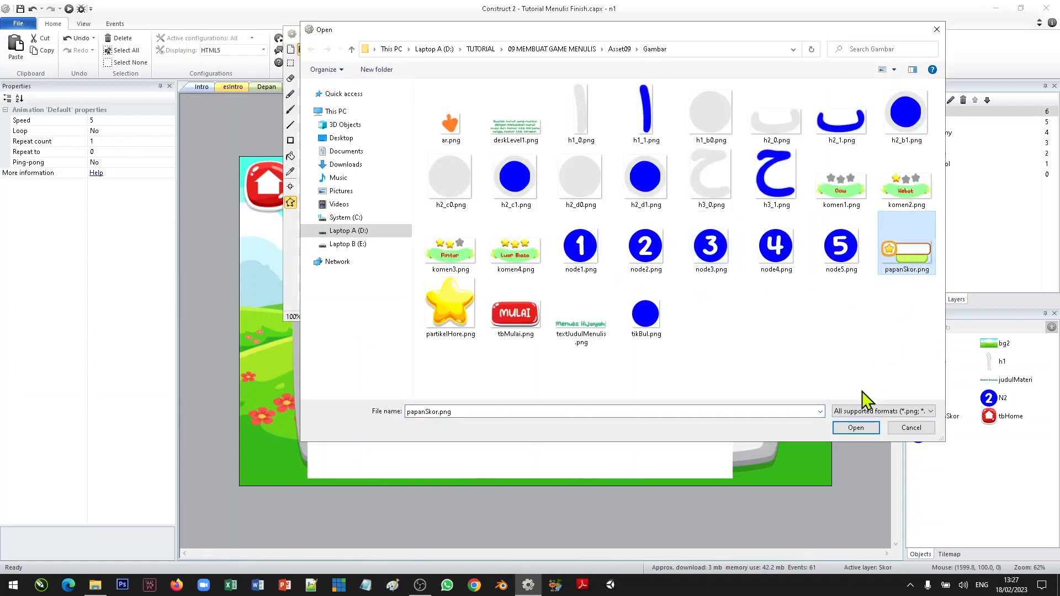
{"action": "left_click", "coordinate": [855, 428]}
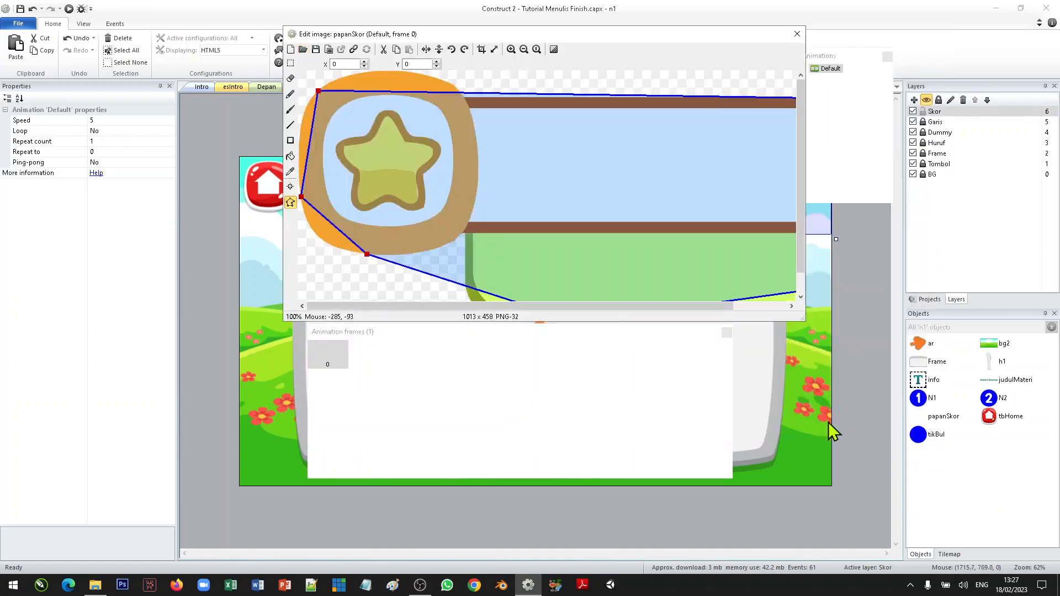
{"action": "left_click", "coordinate": [523, 49]}
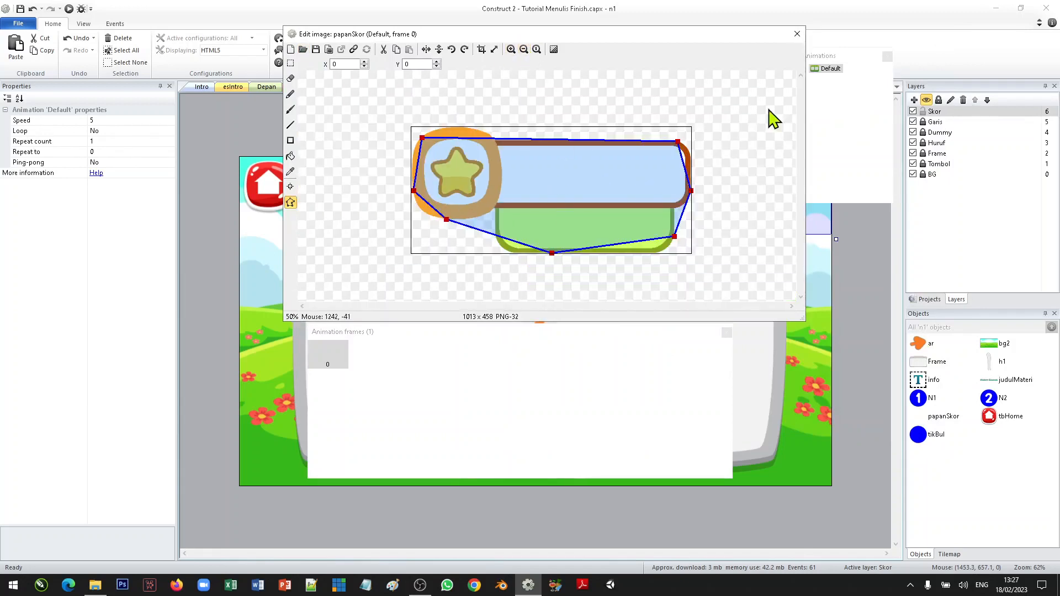
{"action": "left_click", "coordinate": [797, 34]}
Shrink the papanSkor score board to about 355 × 161 and place it in the layout's upper-right corner at about 1535, 92
{"action": "left_click_drag", "start_coordinate": [771, 191], "coordinate": [634, 239]}
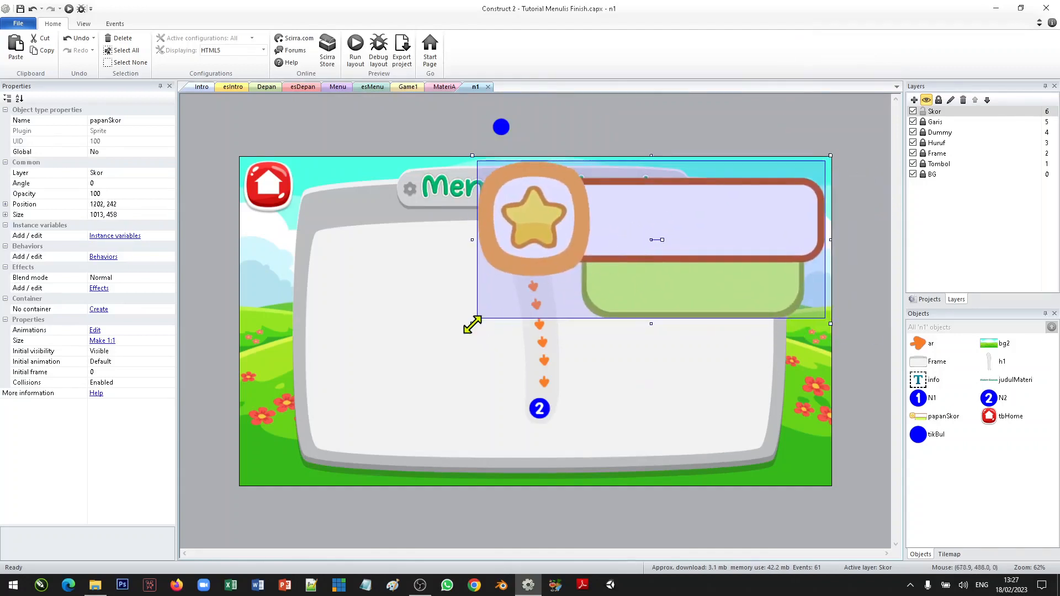
{"action": "left_click_drag", "start_coordinate": [472, 325], "coordinate": [703, 227]}
{"action": "left_click_drag", "start_coordinate": [800, 189], "coordinate": [807, 186]}
{"action": "left_click", "coordinate": [786, 128]}
{"action": "left_click", "coordinate": [771, 190]}
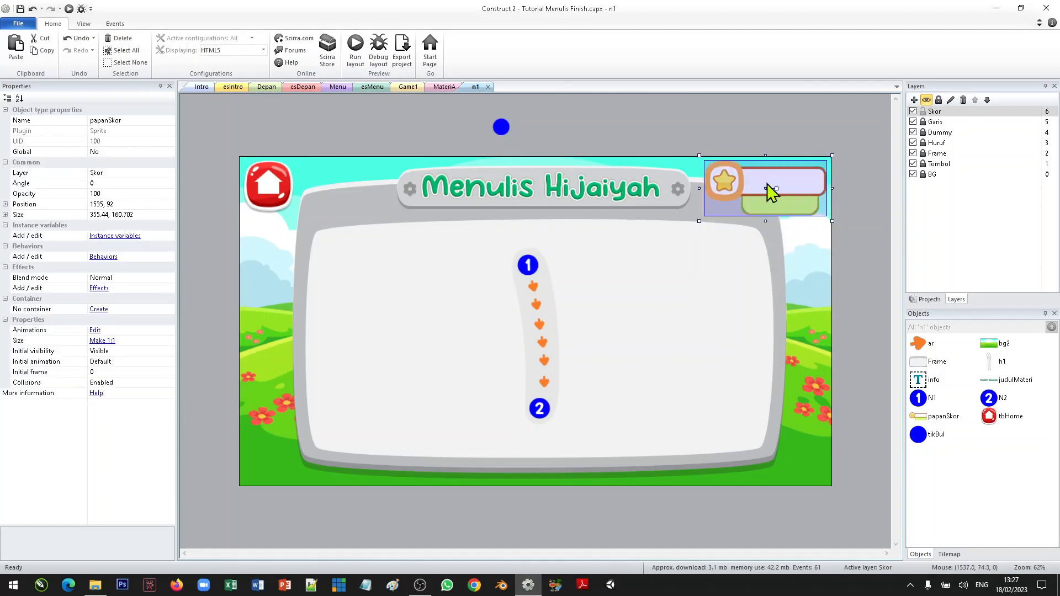
{"action": "left_click", "coordinate": [810, 120]}
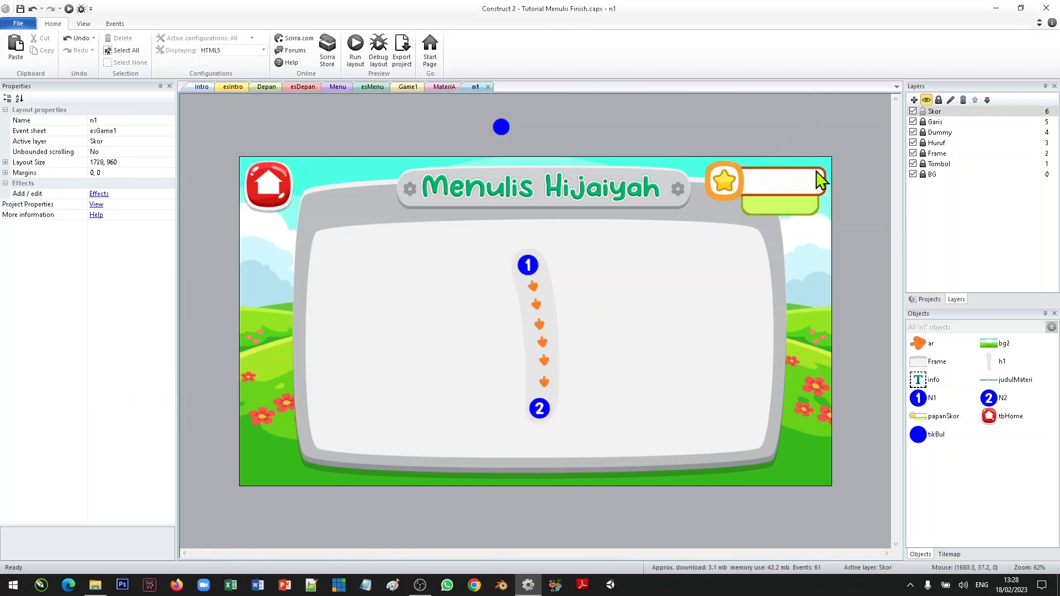
Insert a Text object named tSkor on the Skor layer, placed in the white field of the score board
{"action": "right_click", "coordinate": [644, 132]}
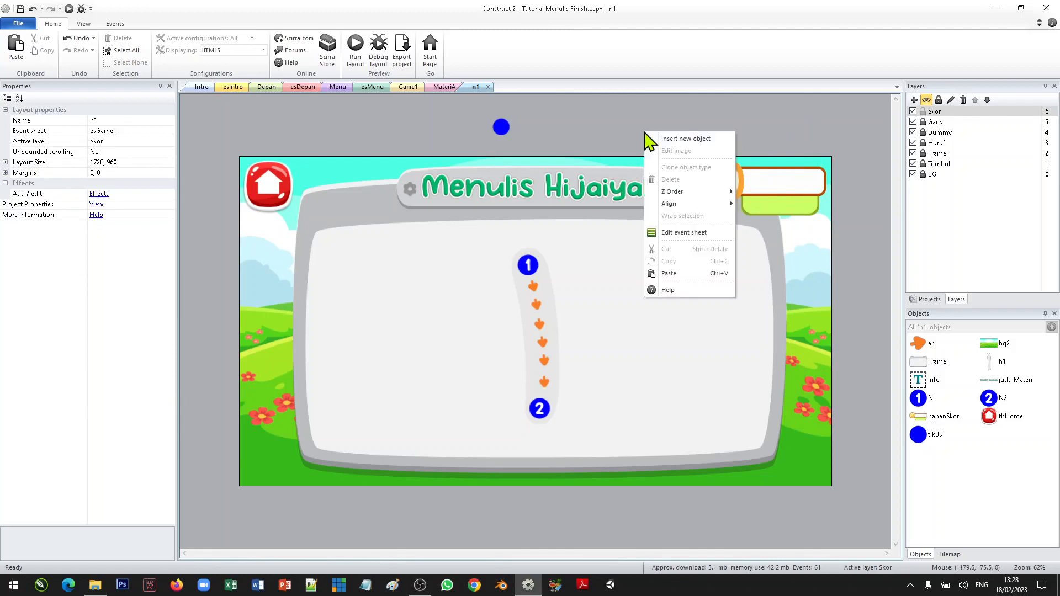
{"action": "left_click", "coordinate": [669, 138]}
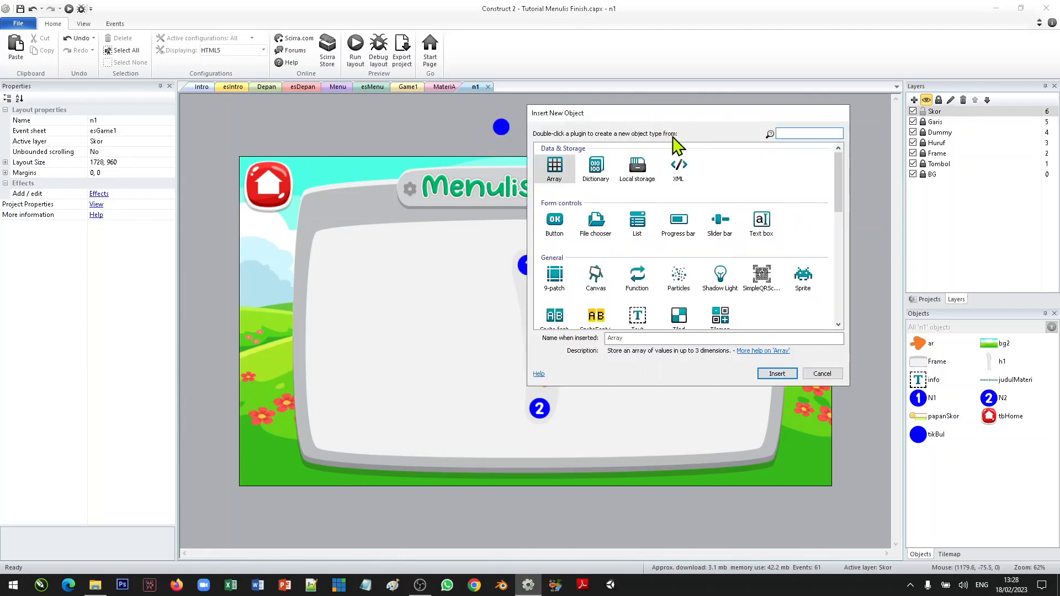
{"action": "left_click_drag", "start_coordinate": [838, 196], "coordinate": [839, 237]}
{"action": "left_click", "coordinate": [631, 187]}
{"action": "left_click", "coordinate": [652, 338]}
{"action": "key", "text": "BackSpace"}
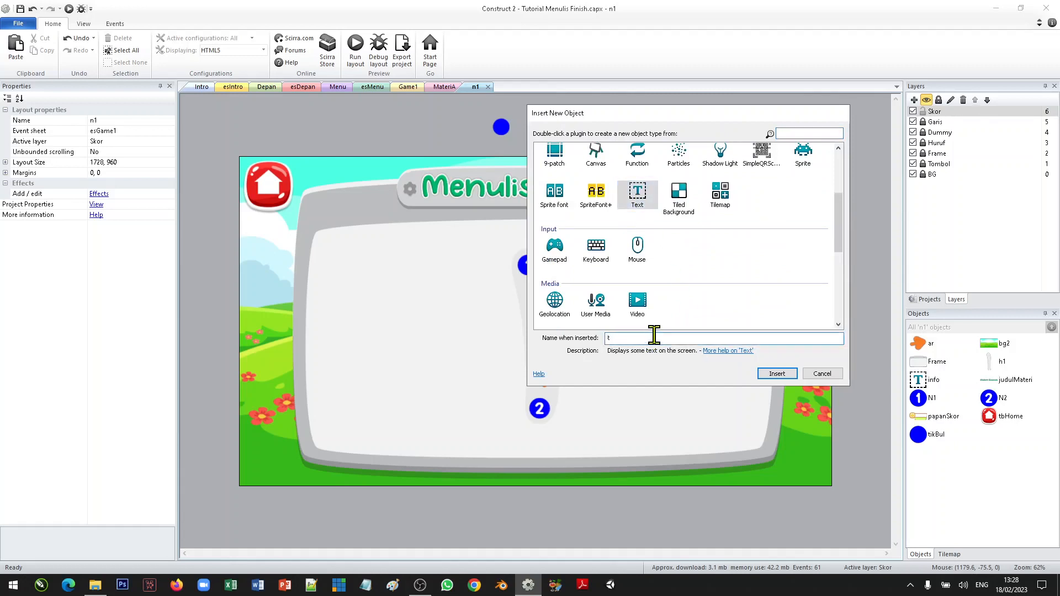
{"action": "type", "text": "tSkor"}
{"action": "left_click", "coordinate": [777, 374]}
{"action": "left_click", "coordinate": [750, 171]}
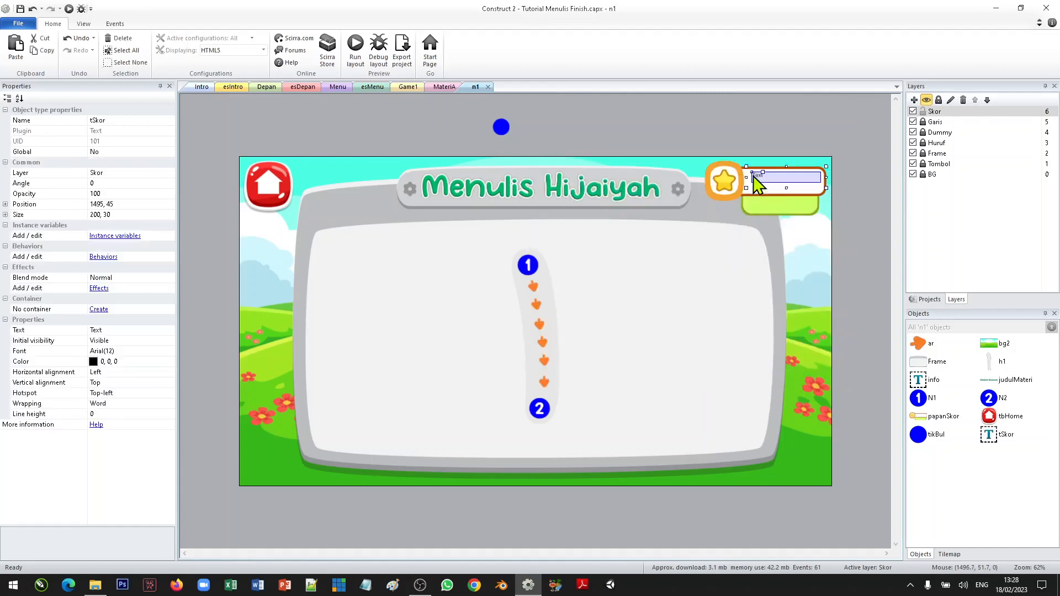
Set the tSkor text to 99999 and its font to Arial, size 24
{"action": "left_click", "coordinate": [115, 330]}
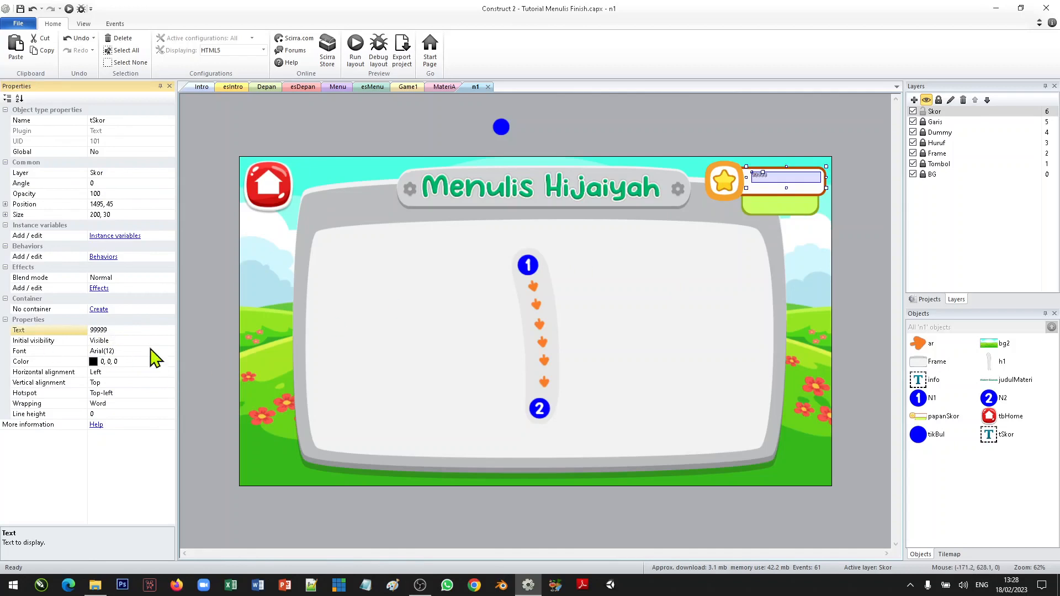
{"action": "left_click", "coordinate": [170, 351]}
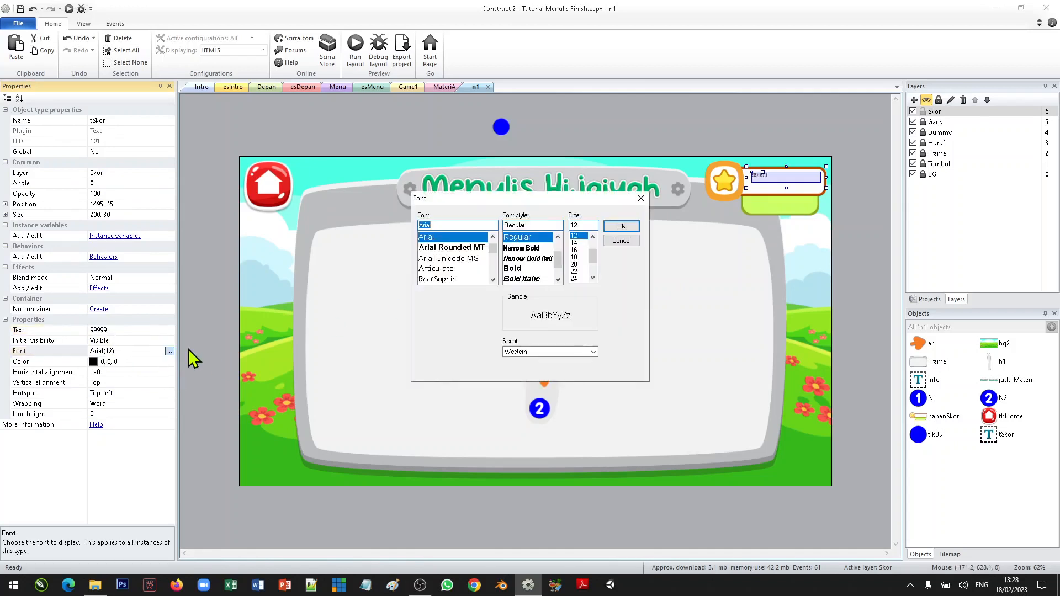
{"action": "left_click", "coordinate": [574, 265]}
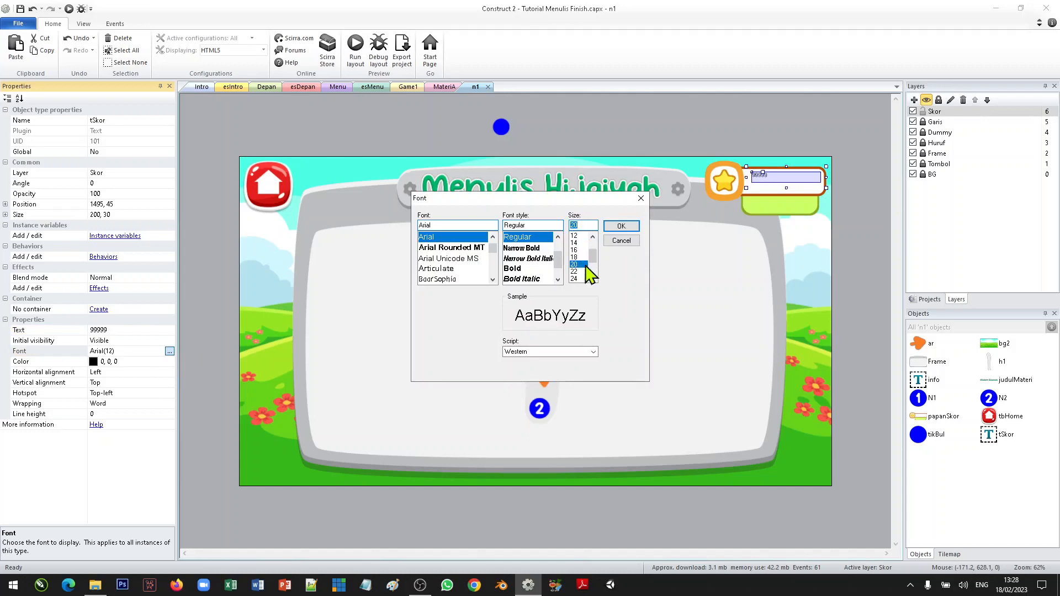
{"action": "left_click", "coordinate": [581, 272]}
{"action": "left_click", "coordinate": [581, 278]}
{"action": "left_click", "coordinate": [620, 227]}
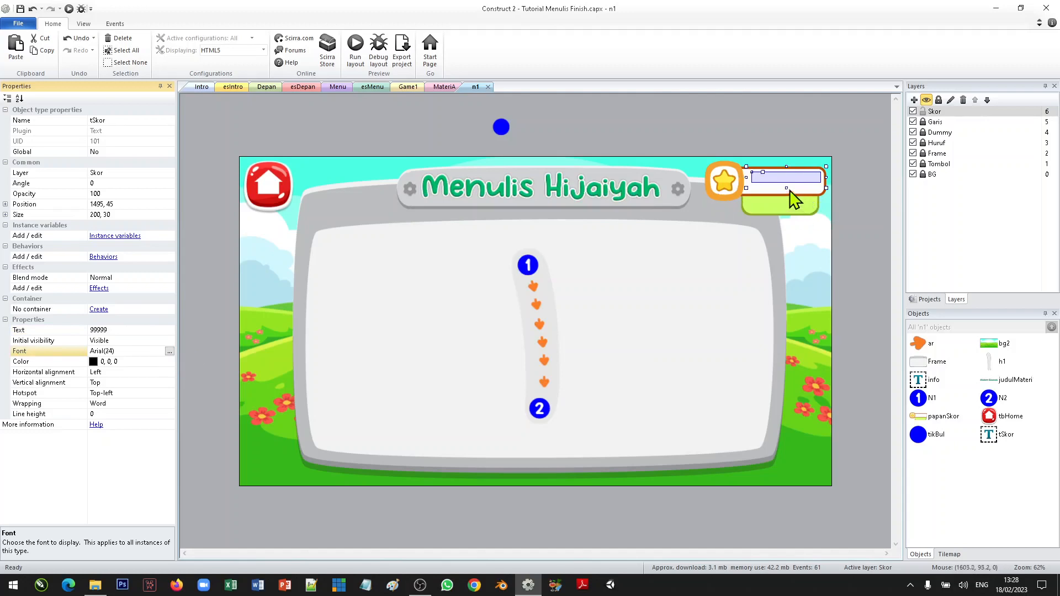
Resize tSkor to about 210 × 57 to fit the score board's white field and center its text horizontally and vertically
{"action": "mouse_move", "coordinate": [788, 188]}
{"action": "left_mouse_down"}
{"action": "mouse_move", "coordinate": [806, 197]}
{"action": "mouse_move", "coordinate": [832, 181]}
{"action": "mouse_move", "coordinate": [775, 181]}
{"action": "left_mouse_up"}
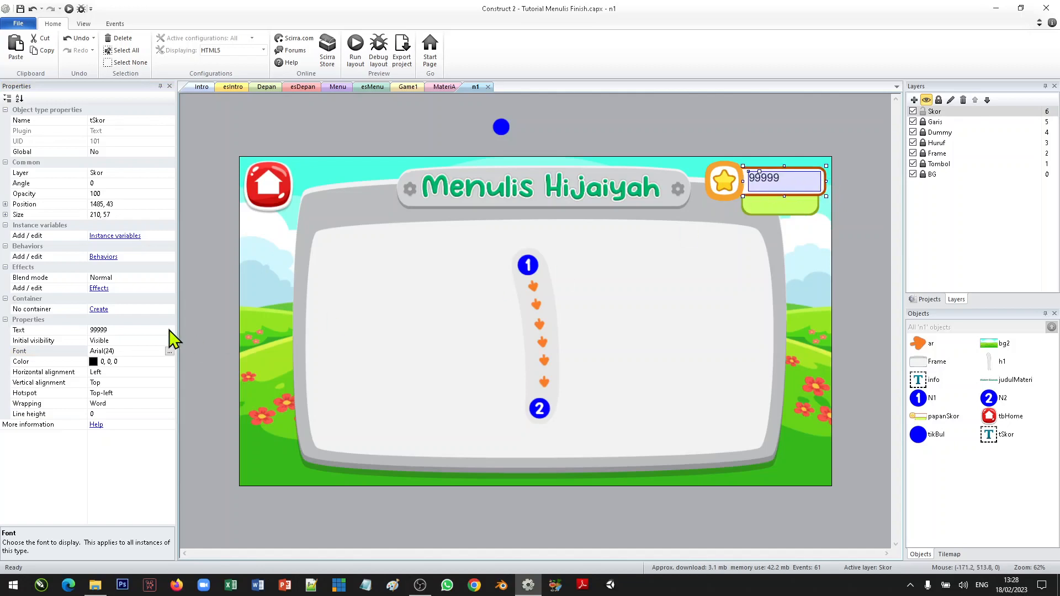
{"action": "left_click", "coordinate": [169, 372]}
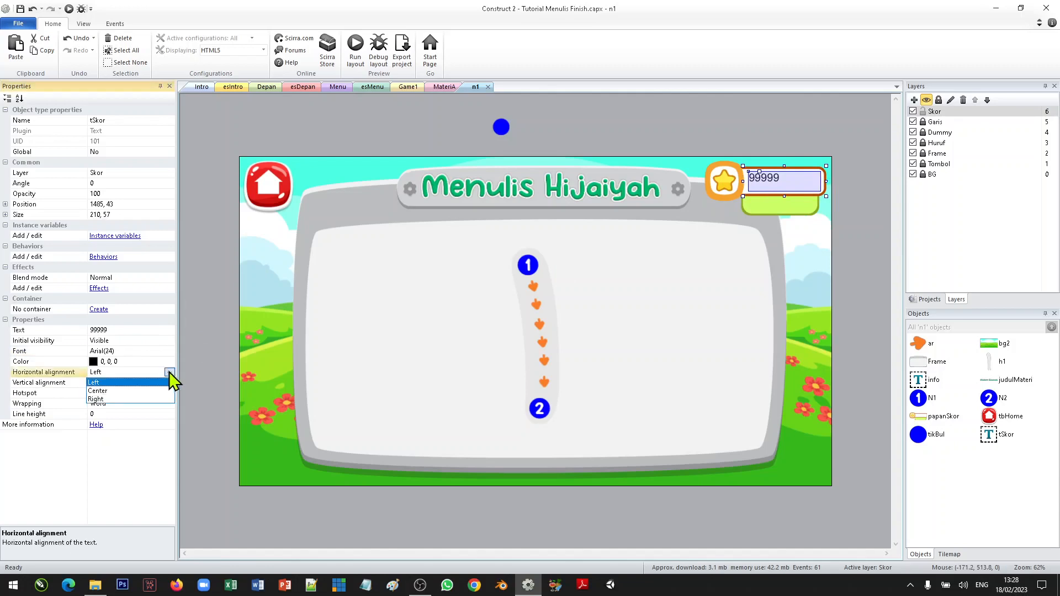
{"action": "left_click", "coordinate": [141, 391]}
{"action": "left_click", "coordinate": [173, 382]}
{"action": "left_click", "coordinate": [169, 382]}
{"action": "left_click", "coordinate": [152, 403]}
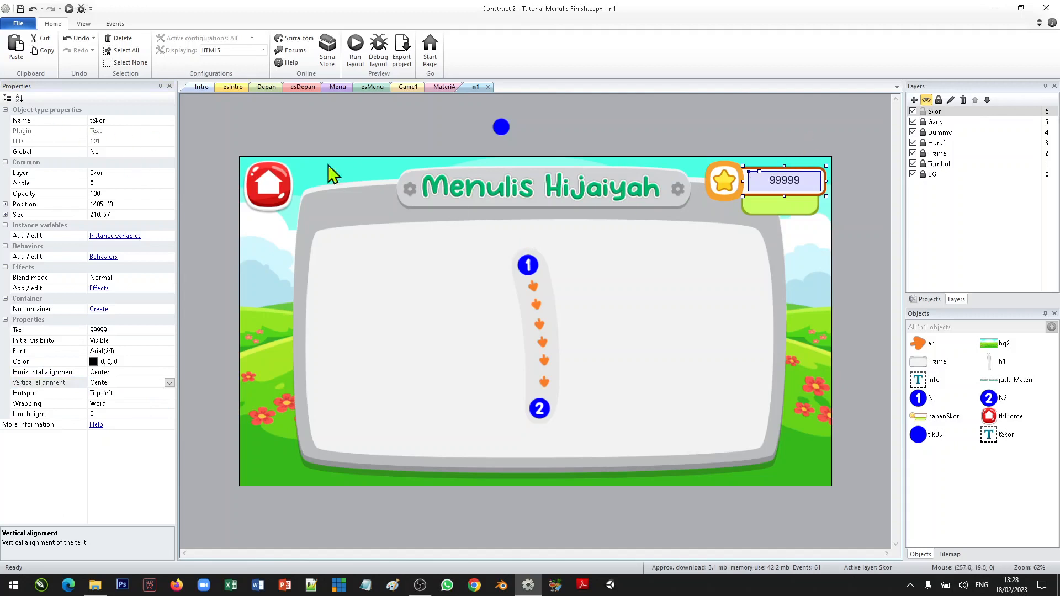
Clone the tSkor text object and place the copy in the score board's green field at about 1471, 114
{"action": "right_click", "coordinate": [778, 191]}
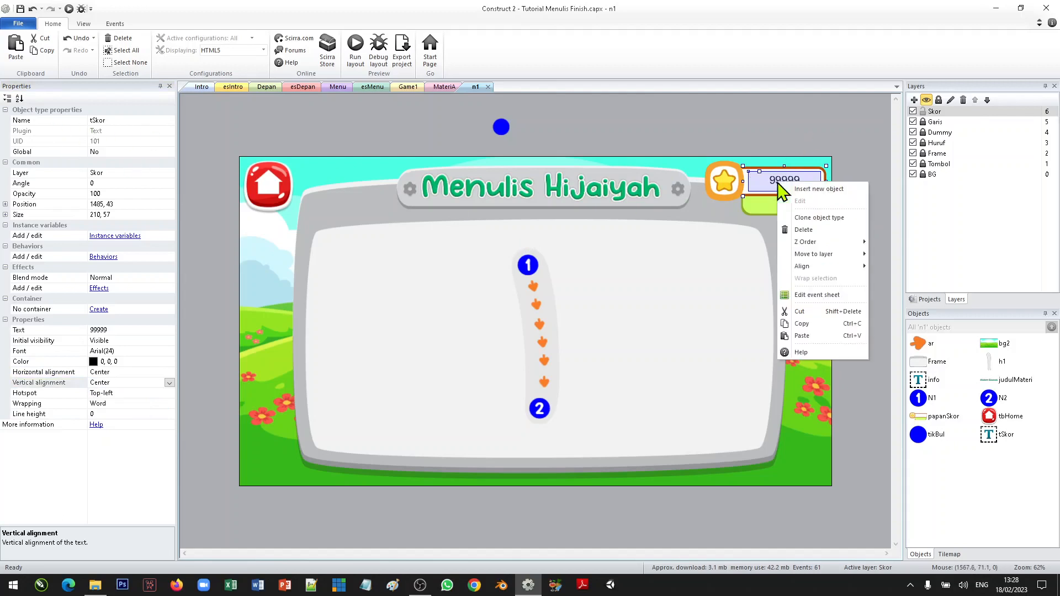
{"action": "left_click", "coordinate": [819, 218]}
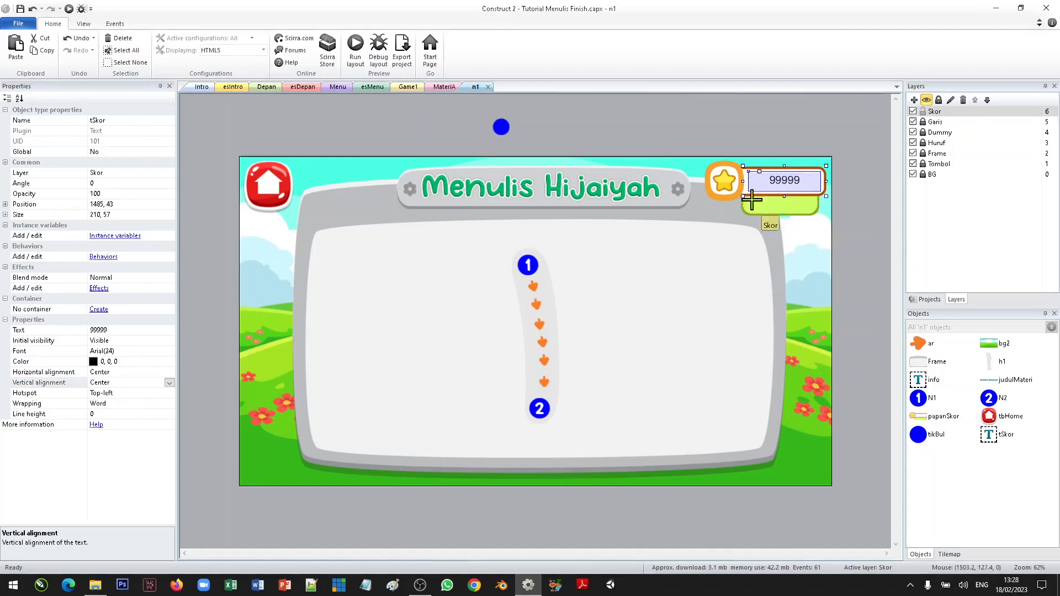
{"action": "left_click", "coordinate": [750, 202]}
{"action": "left_click_drag", "start_coordinate": [797, 218], "coordinate": [786, 209]}
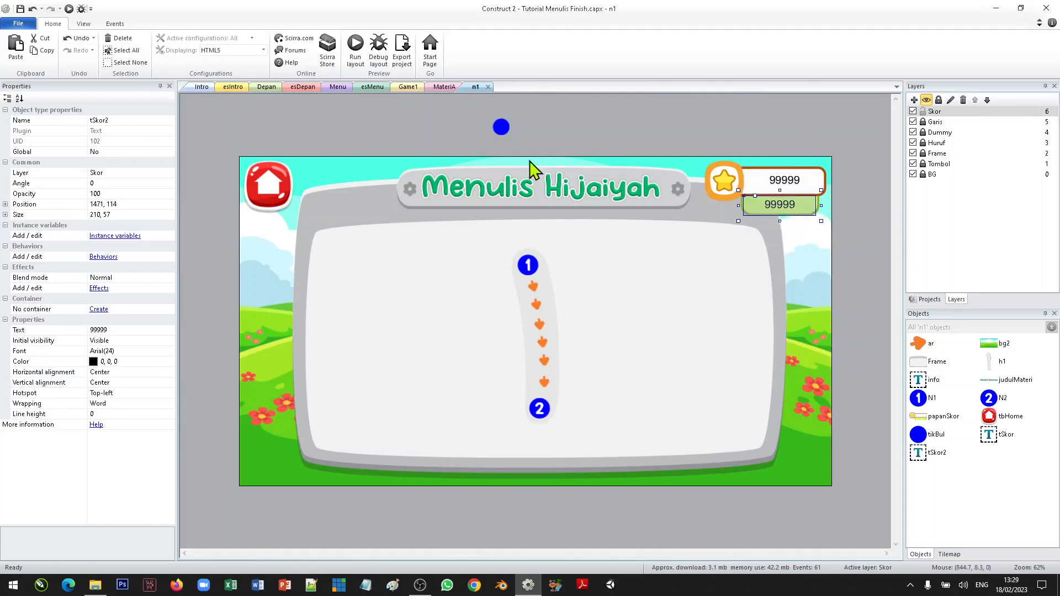
Rename the cloned text object tLevel and nudge it to about 1473, 114 in the green field
{"action": "left_click", "coordinate": [95, 120]}
{"action": "left_click_drag", "start_coordinate": [92, 120], "coordinate": [125, 120]}
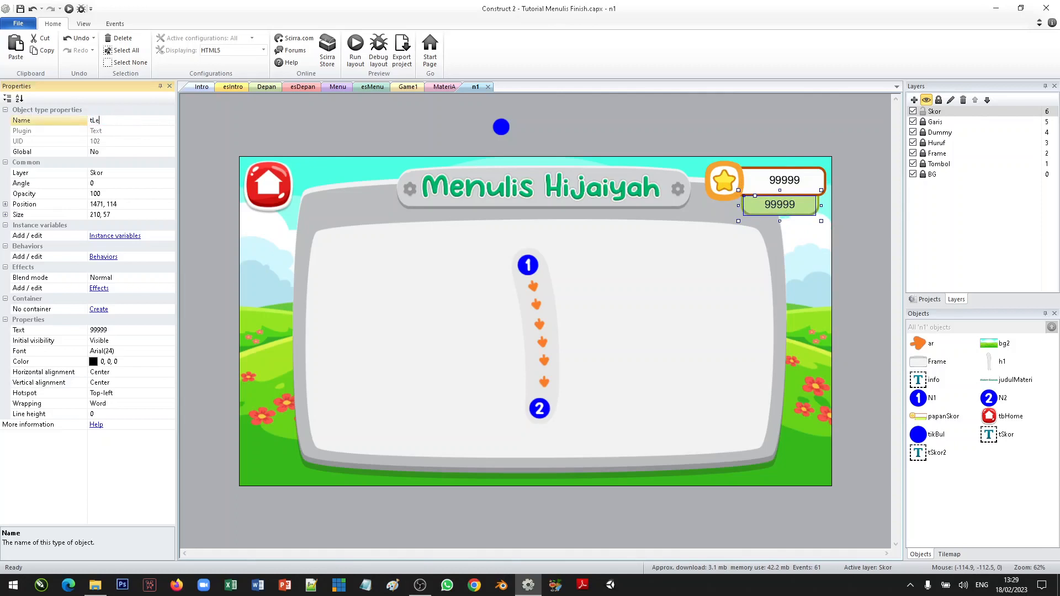
{"action": "type", "text": "Level"}
{"action": "left_click", "coordinate": [853, 220]}
{"action": "left_click", "coordinate": [776, 209]}
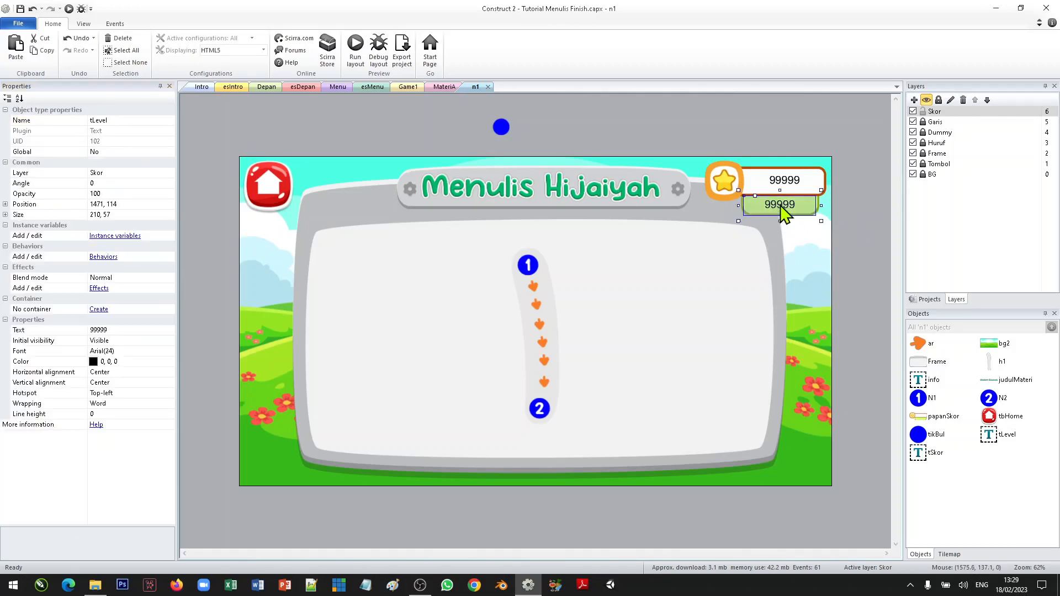
{"action": "left_click_drag", "start_coordinate": [782, 205], "coordinate": [783, 205]}
Set the font size of the tSkor text in the score board's white field to 28
{"action": "left_click", "coordinate": [790, 183]}
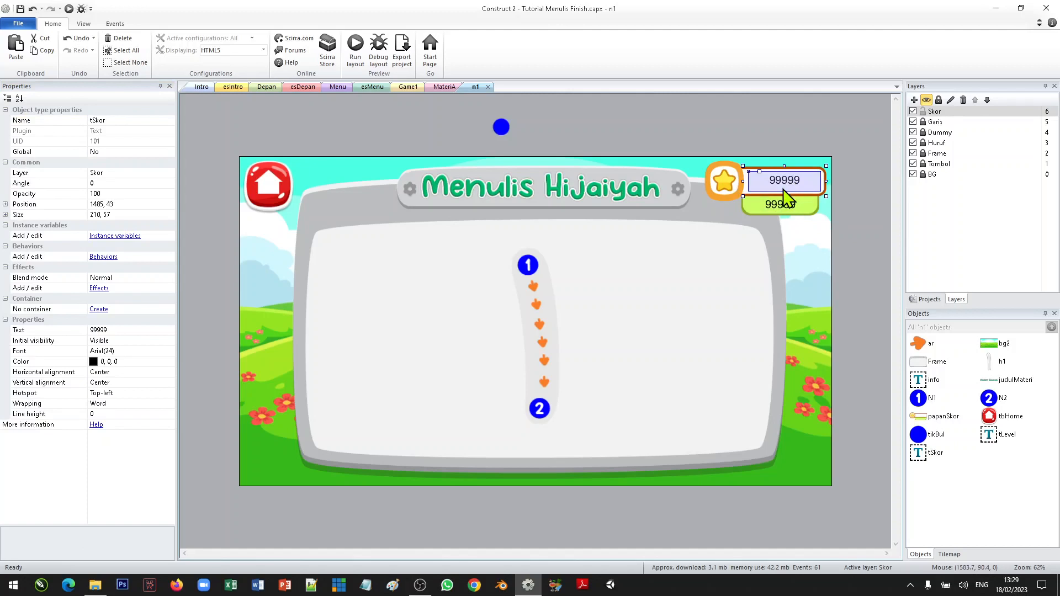
{"action": "left_click", "coordinate": [784, 204]}
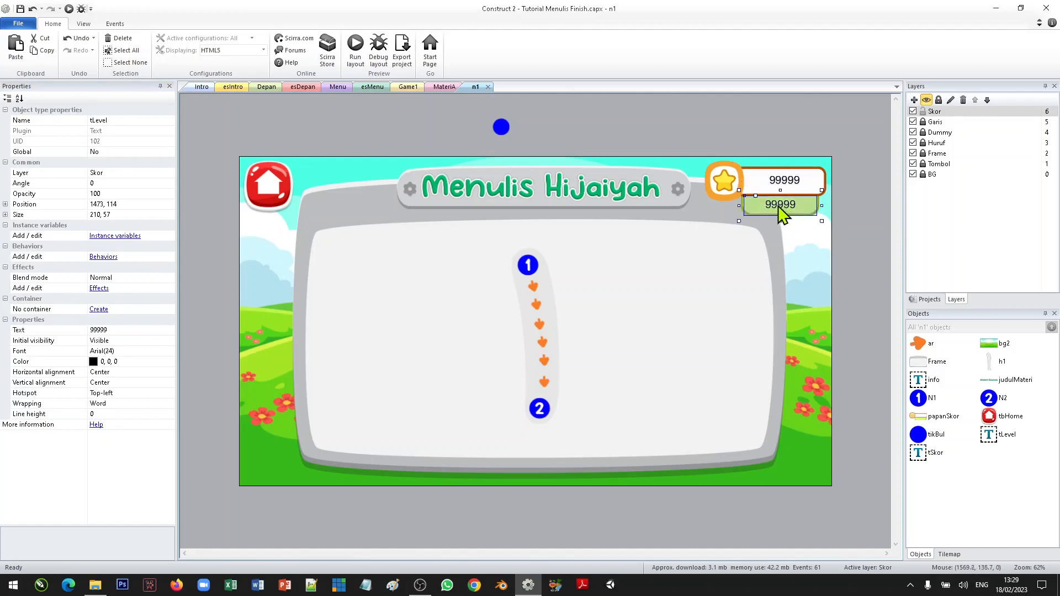
{"action": "left_click", "coordinate": [787, 182]}
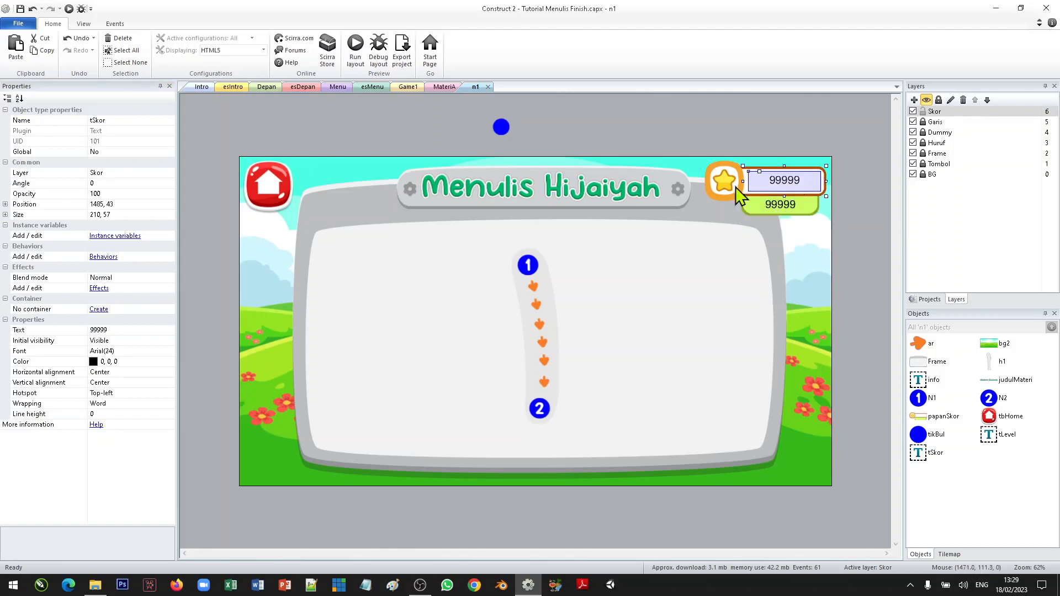
{"action": "left_click", "coordinate": [172, 351]}
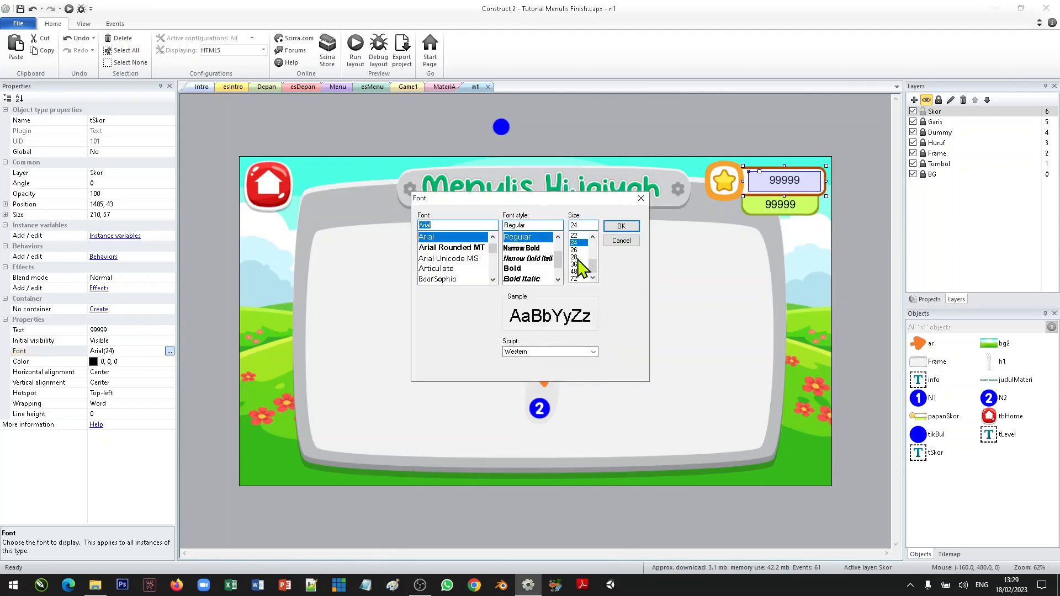
{"action": "left_click", "coordinate": [576, 258]}
{"action": "left_click", "coordinate": [622, 226]}
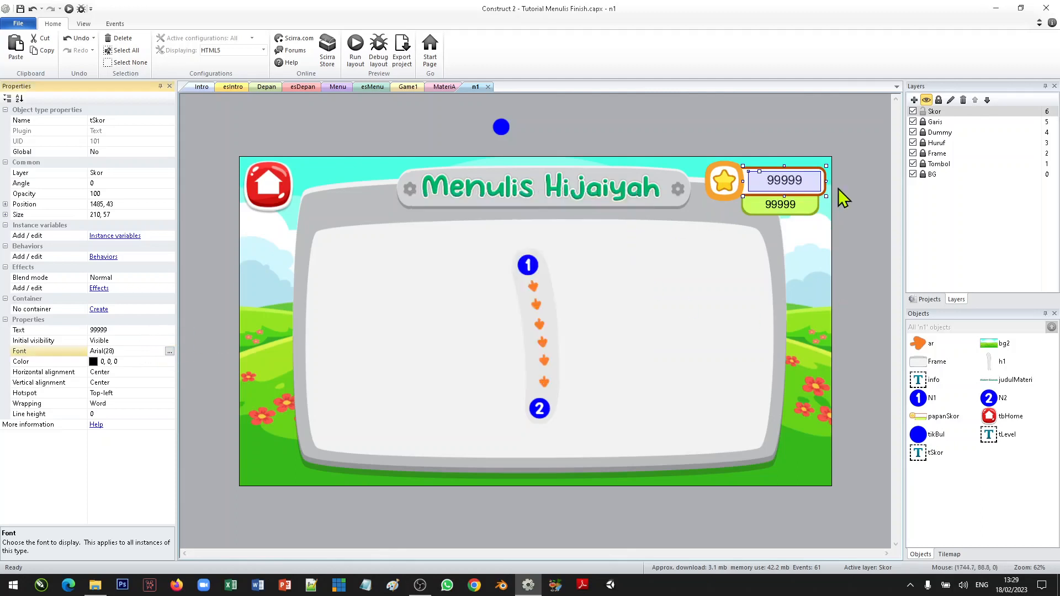
{"action": "left_click", "coordinate": [858, 153]}
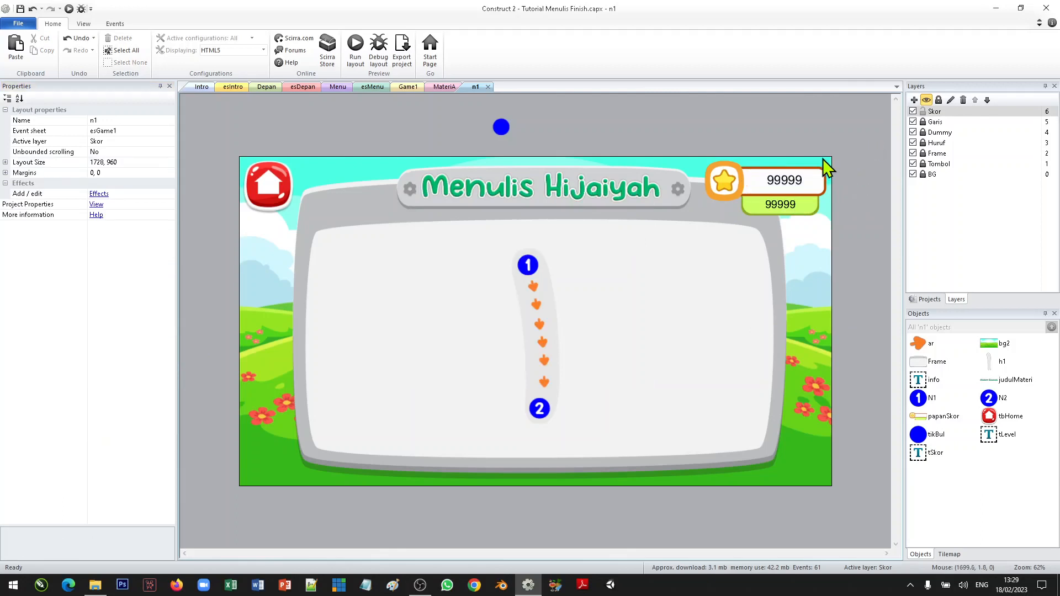
Lock the Skor layer and add a new layer named Komen above it
{"action": "left_click", "coordinate": [923, 112]}
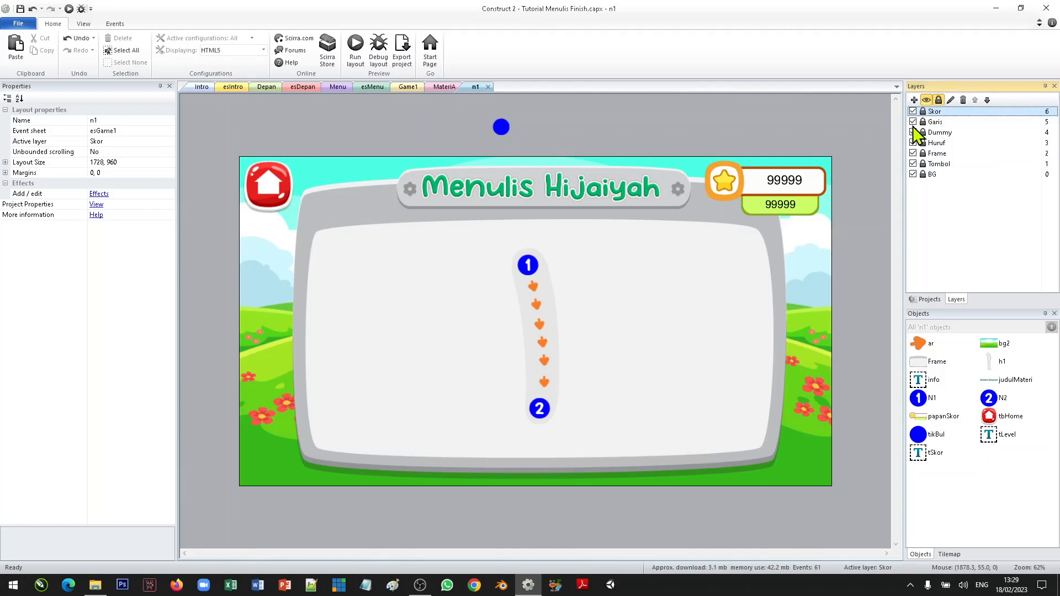
{"action": "left_click", "coordinate": [914, 100]}
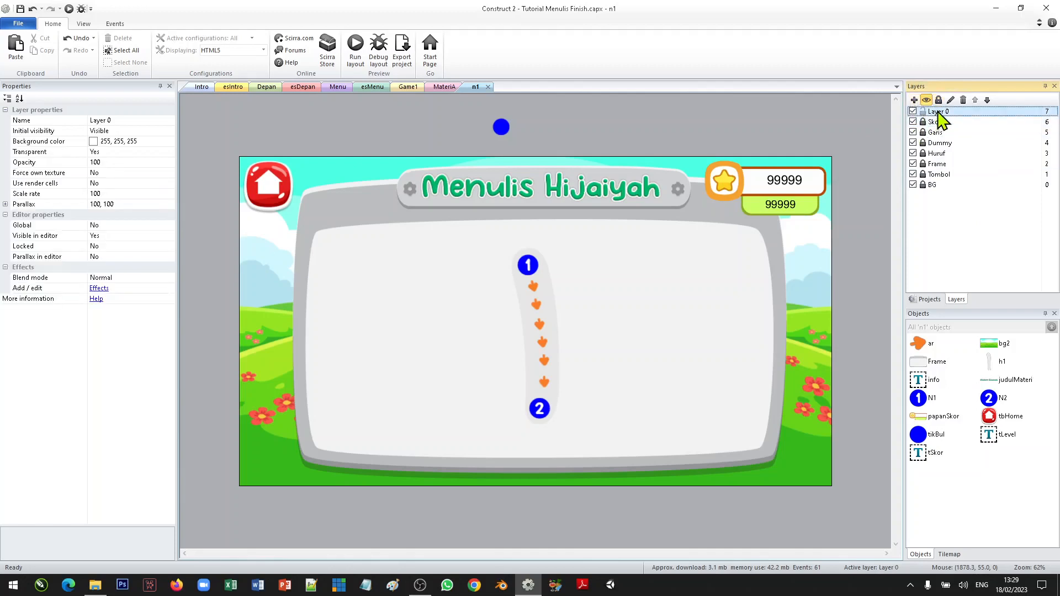
{"action": "right_click", "coordinate": [940, 112]}
{"action": "left_click", "coordinate": [972, 175]}
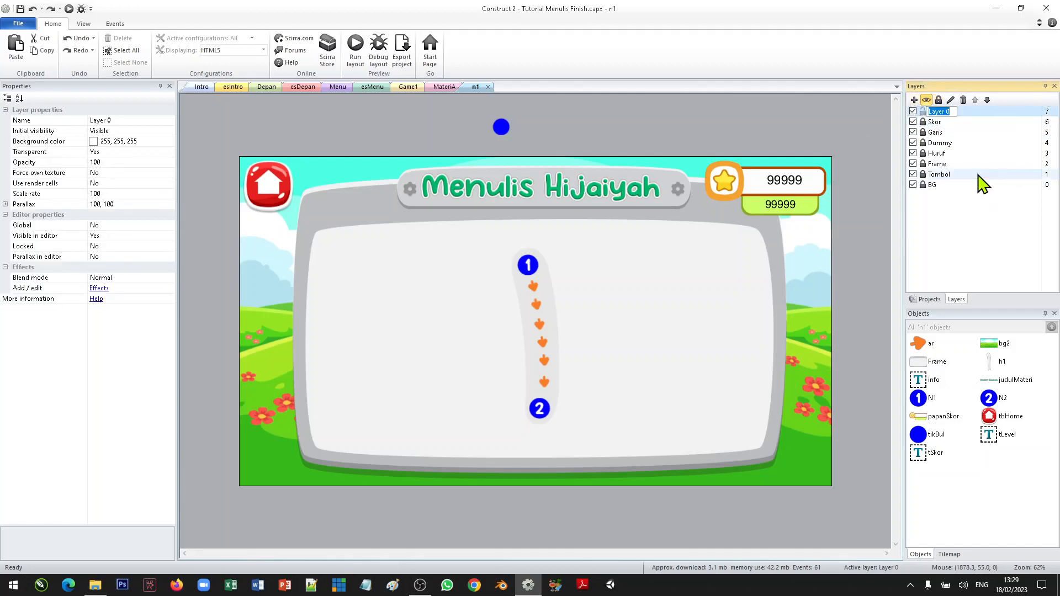
{"action": "type", "text": "Komen"}
{"action": "key", "text": "Return"}
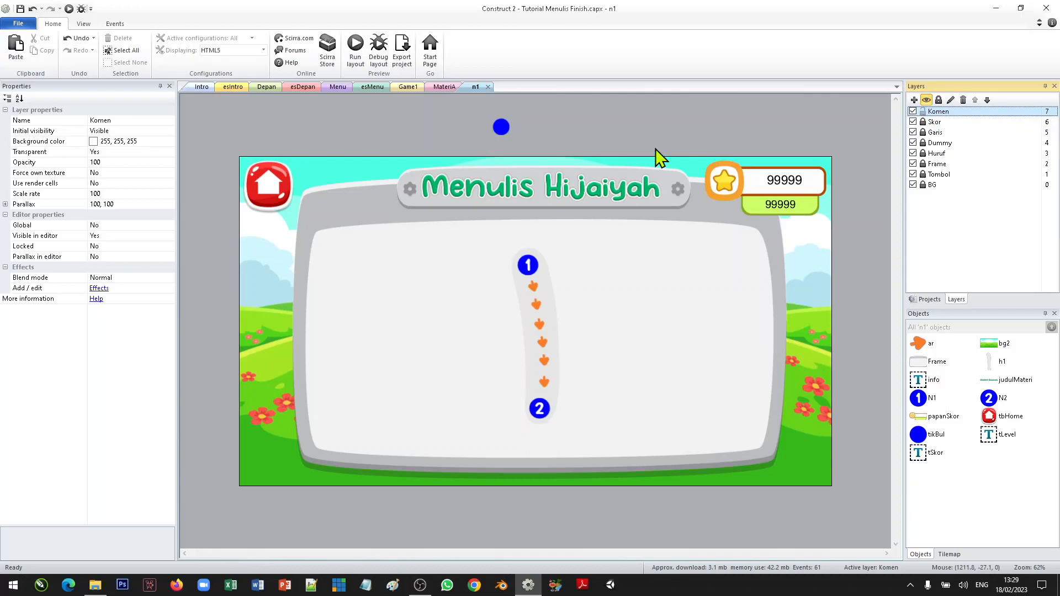
Insert a Sprite object named komenTulis on the Komen layer, placed near the middle of the layout
{"action": "right_click", "coordinate": [627, 142]}
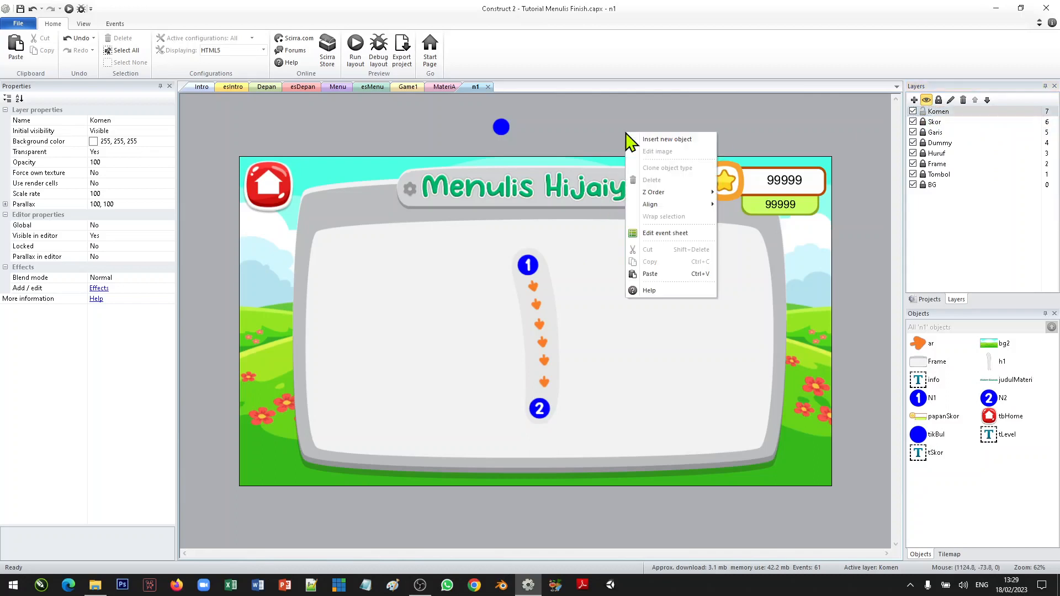
{"action": "left_click", "coordinate": [644, 142]}
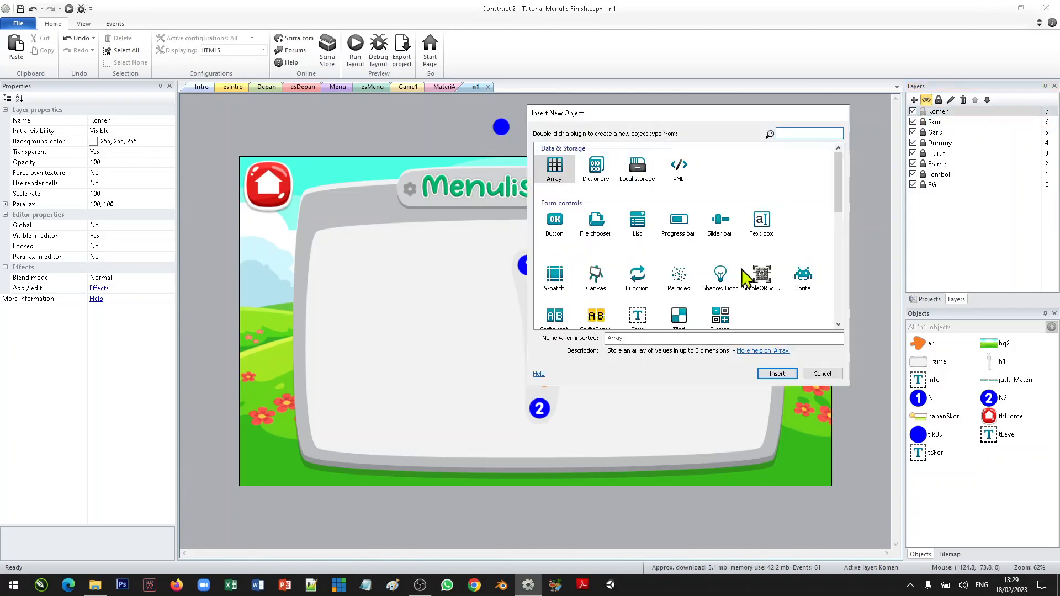
{"action": "left_click", "coordinate": [804, 276]}
{"action": "left_click", "coordinate": [727, 338]}
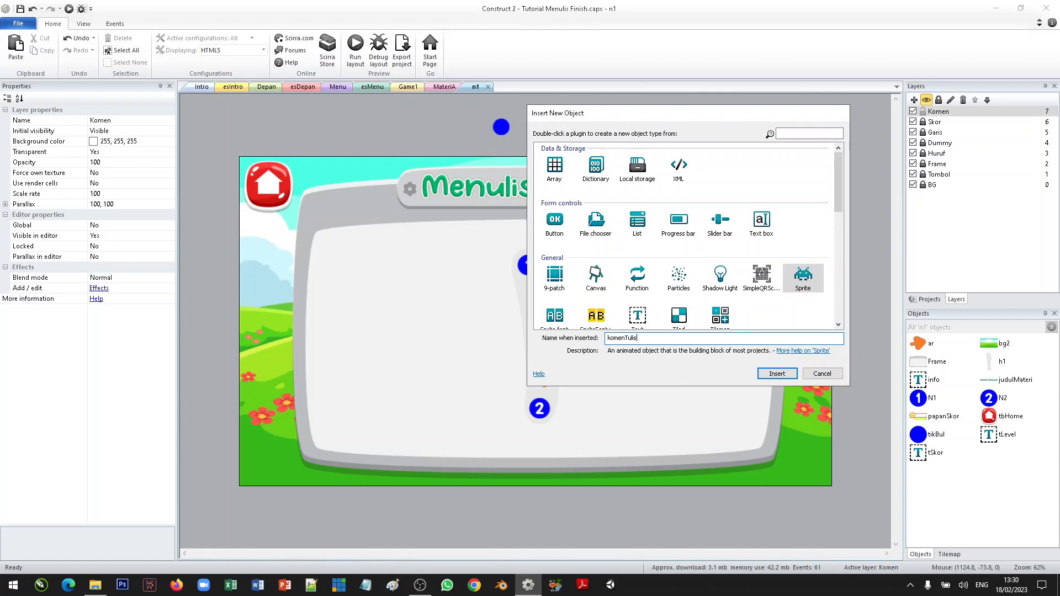
{"action": "type", "text": "komenTulis"}
{"action": "left_click", "coordinate": [777, 373]}
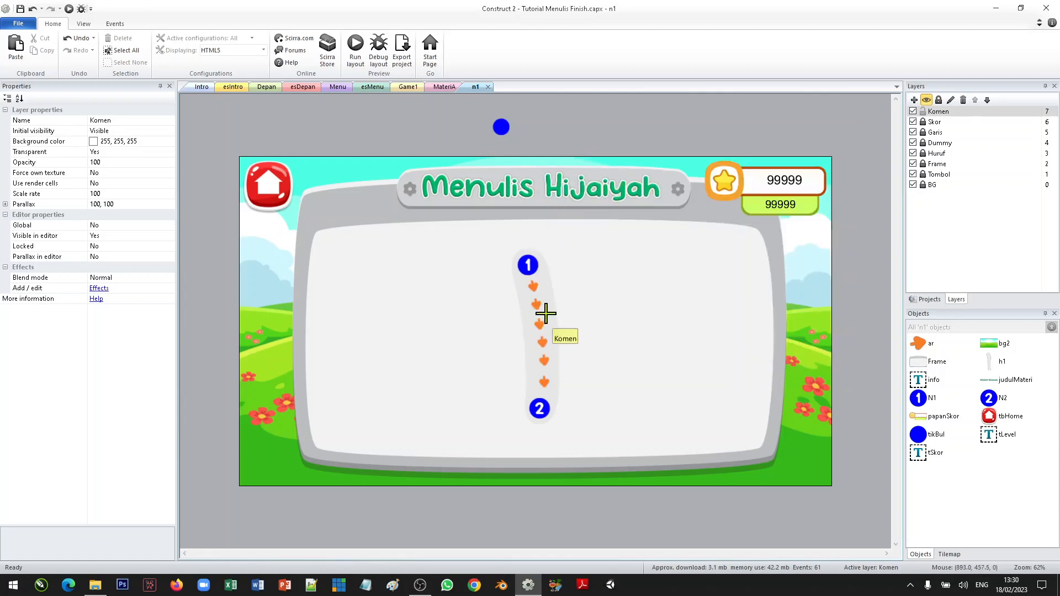
{"action": "left_click", "coordinate": [539, 332]}
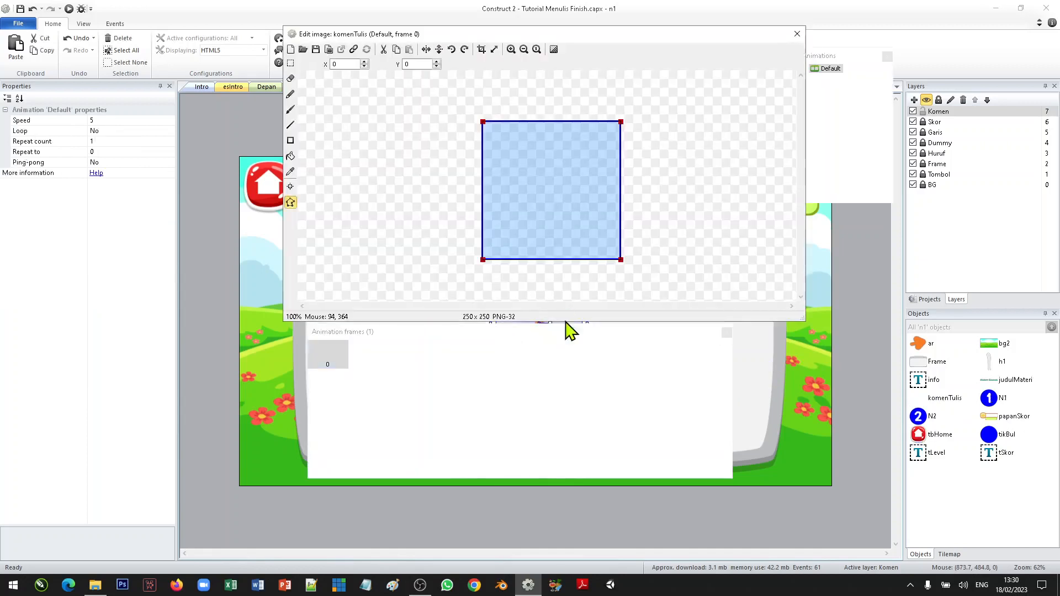
Load komen1.png as the first frame image of the komenTulis sprite
{"action": "left_click", "coordinate": [303, 49]}
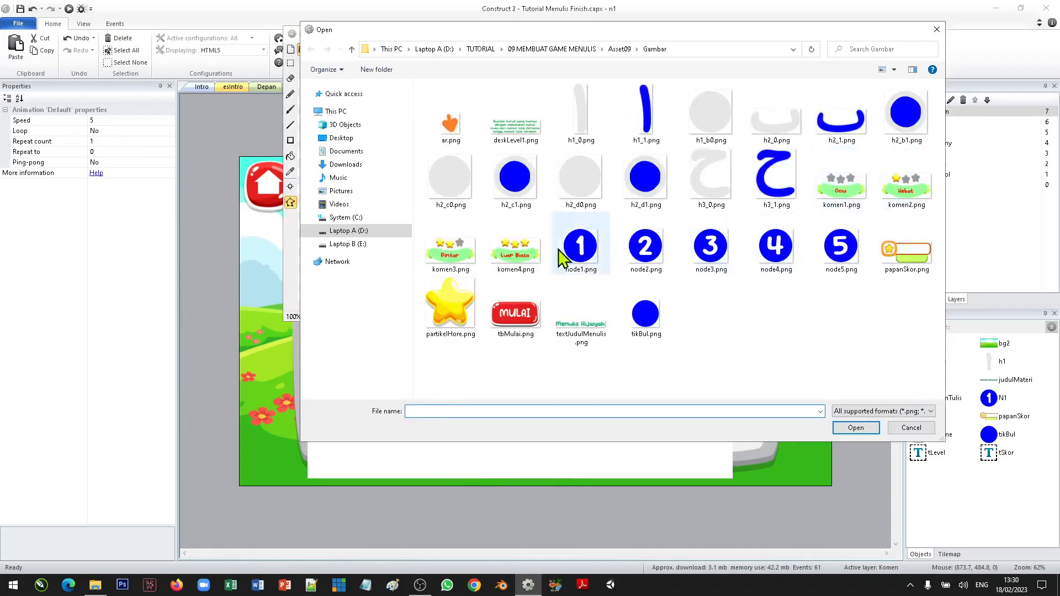
{"action": "left_click", "coordinate": [841, 188]}
{"action": "left_click", "coordinate": [855, 428]}
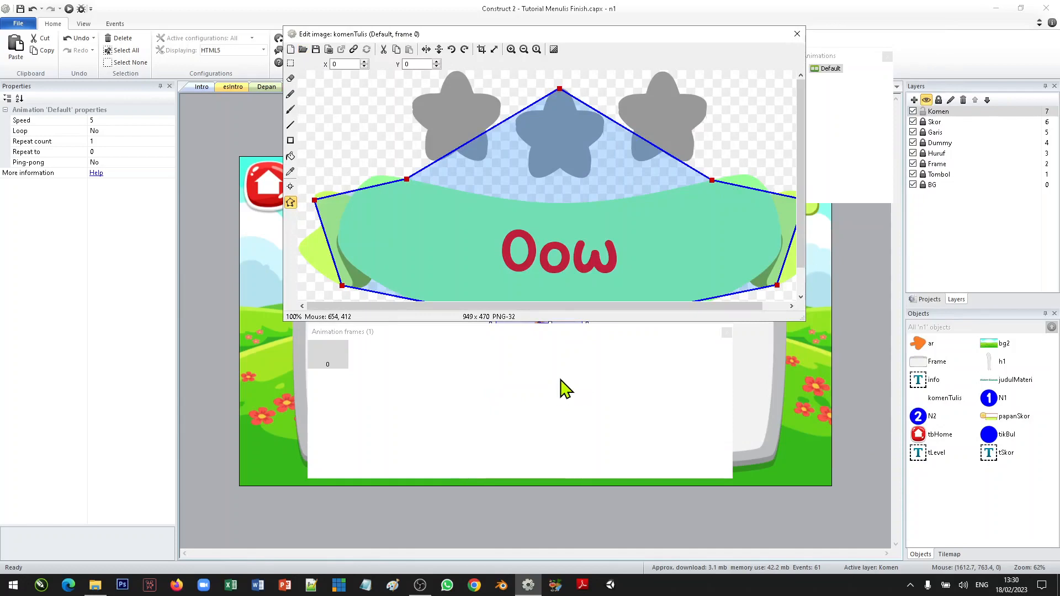
Start importing additional animation frames from image files into the komenTulis sprite
{"action": "left_click", "coordinate": [488, 385]}
{"action": "right_click", "coordinate": [479, 381]}
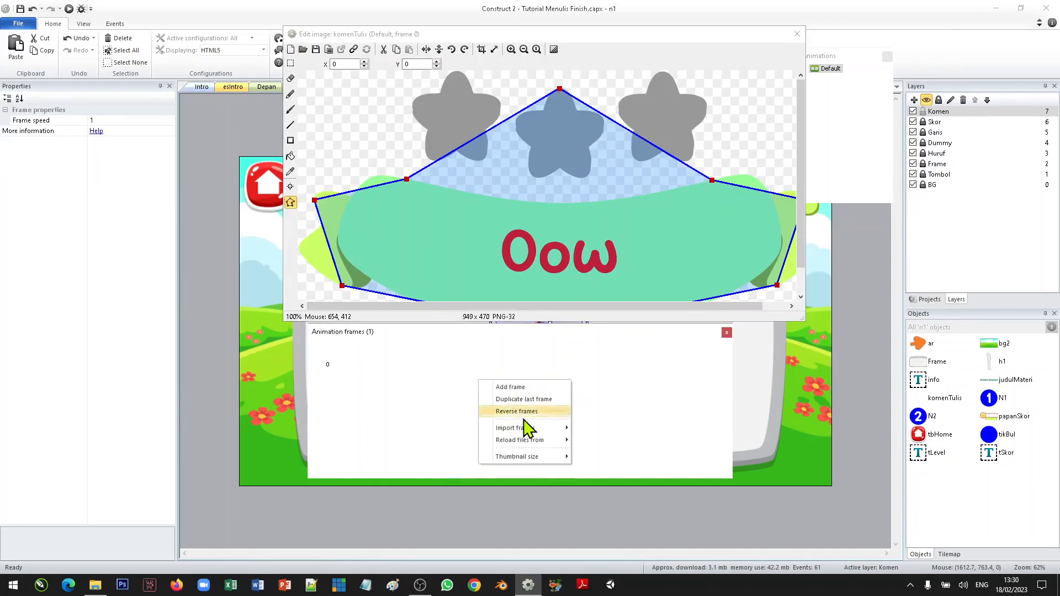
{"action": "mouse_move", "coordinate": [529, 430]}
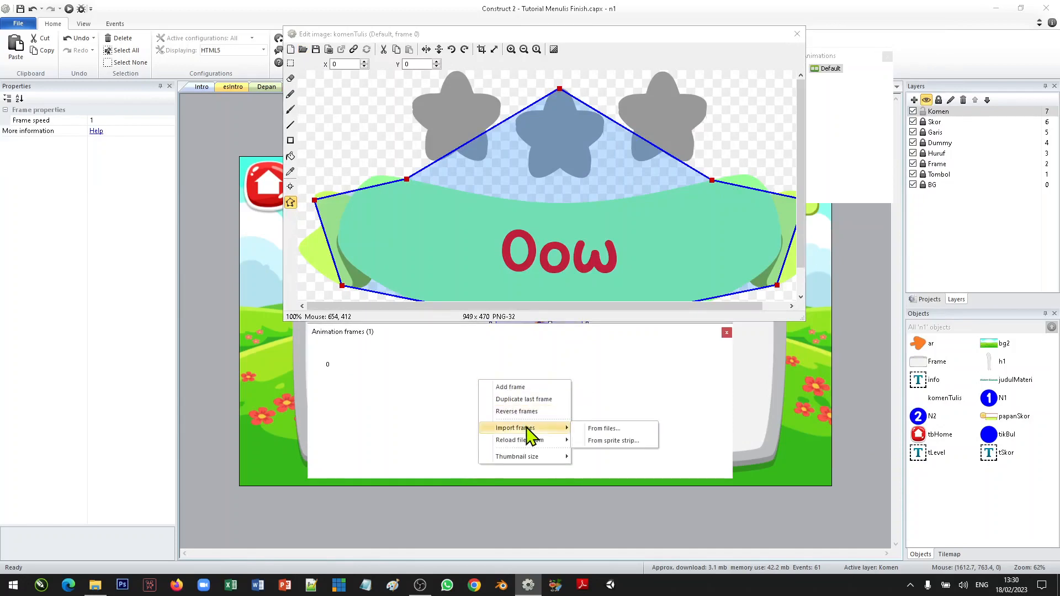
{"action": "left_click", "coordinate": [603, 429]}
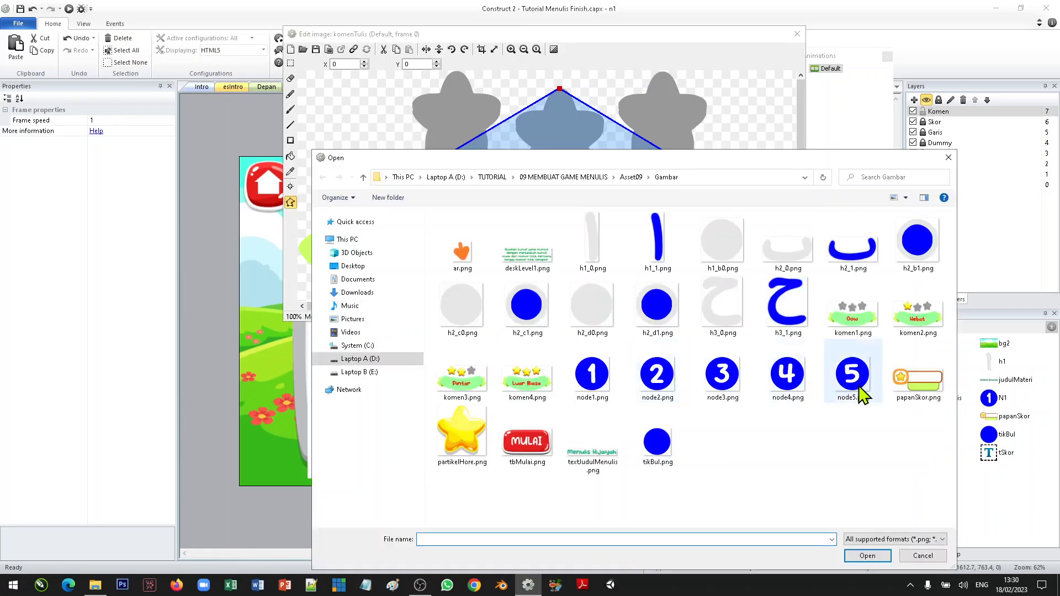
Import komen2.png, komen3.png and komen4.png as additional animation frames of the komenTulis sprite
{"action": "left_click", "coordinate": [932, 324]}
{"action": "left_click", "coordinate": [507, 393], "text": "shift"}
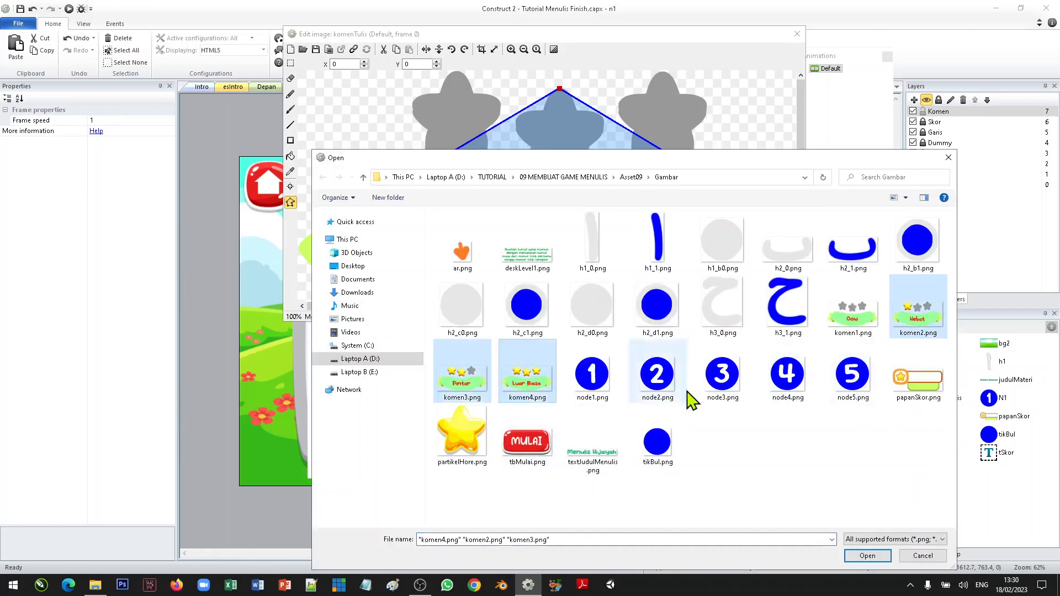
{"action": "left_click", "coordinate": [869, 557]}
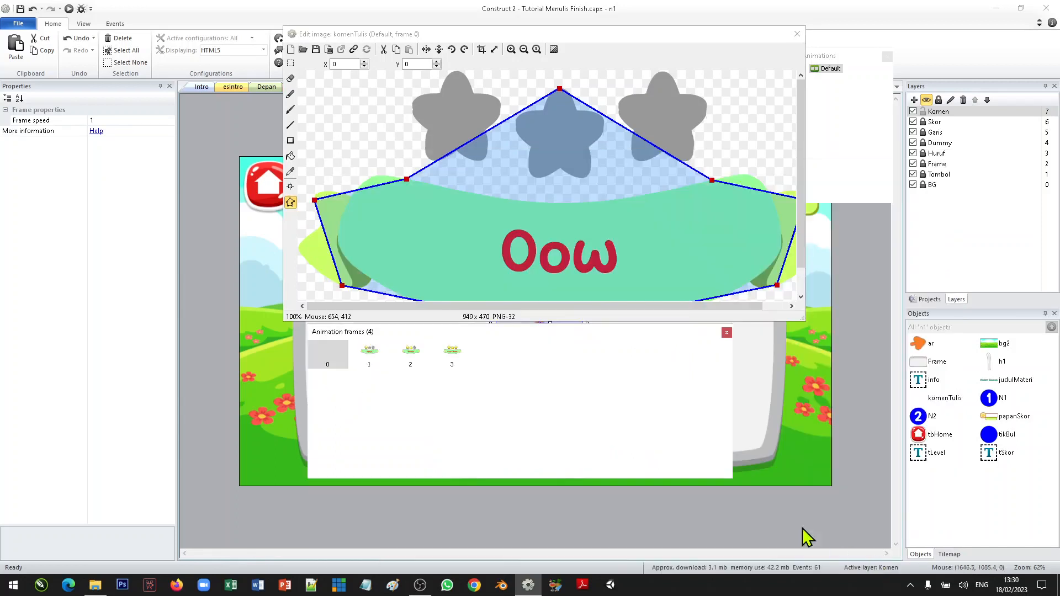
Review the images of animation frames 0 to 3 of komenTulis, return to frame 0 and close the image editor
{"action": "left_click", "coordinate": [367, 356]}
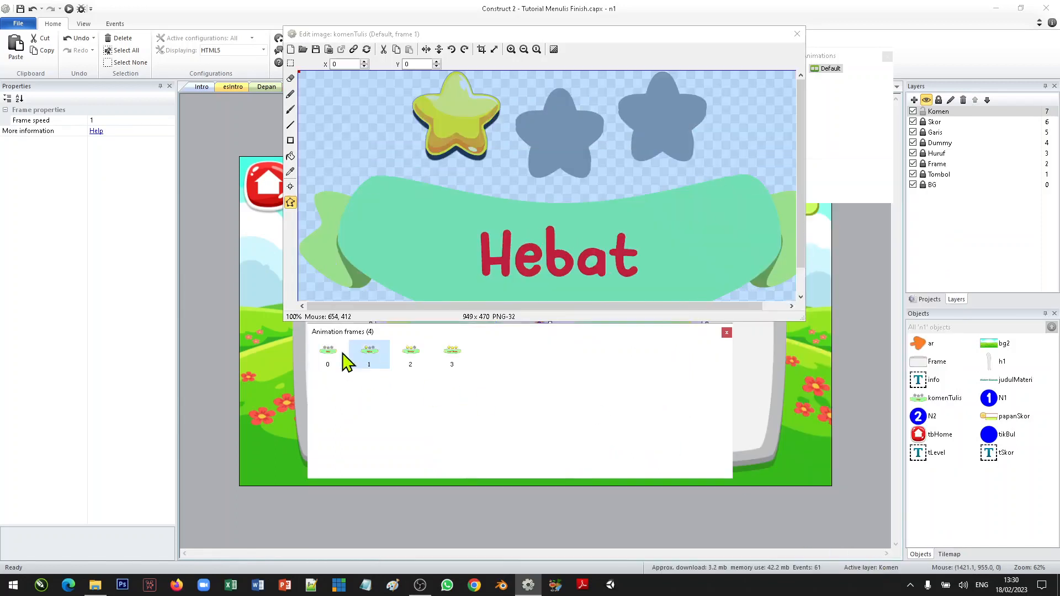
{"action": "left_click", "coordinate": [331, 358]}
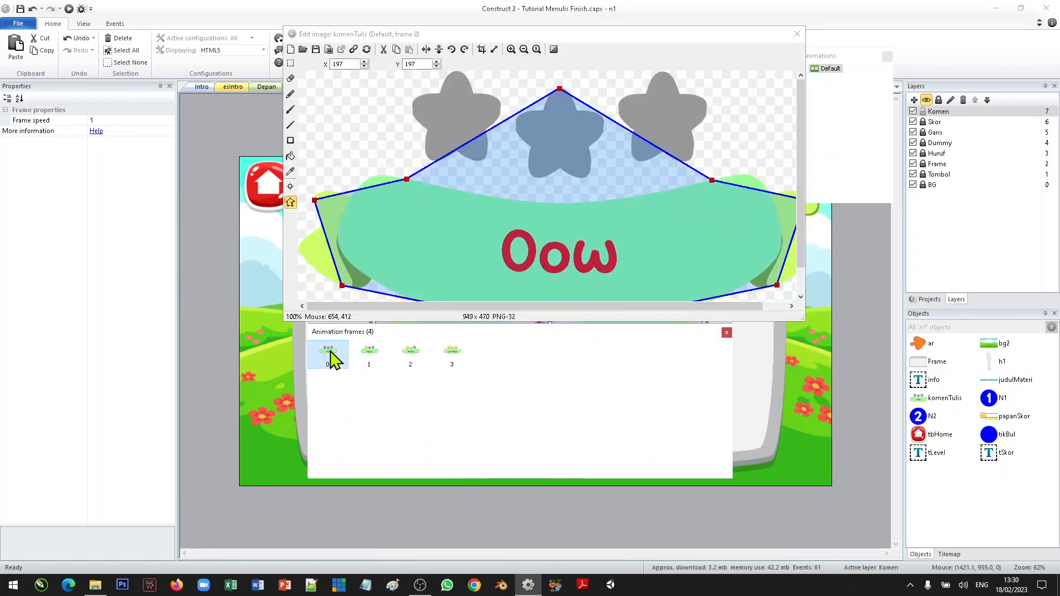
{"action": "left_click", "coordinate": [378, 362]}
{"action": "left_click", "coordinate": [410, 359]}
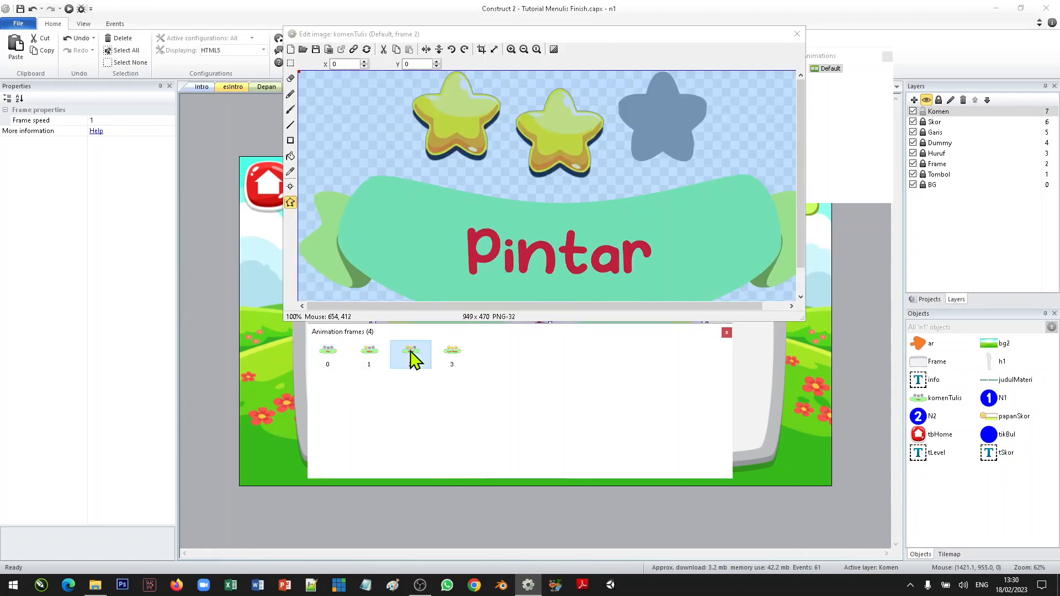
{"action": "left_click", "coordinate": [452, 357]}
{"action": "left_click", "coordinate": [333, 356]}
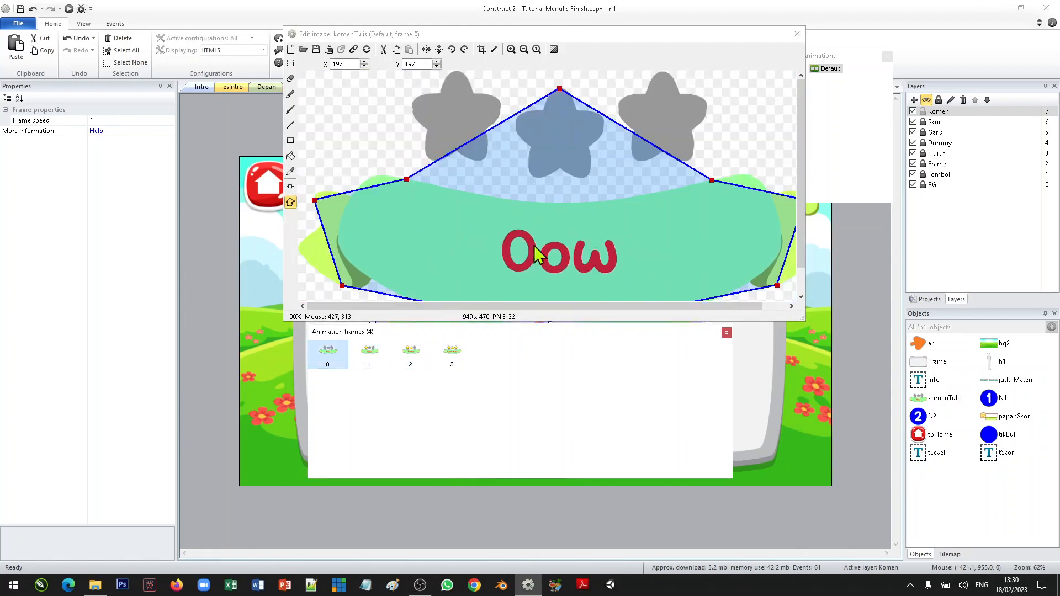
{"action": "left_click", "coordinate": [376, 359]}
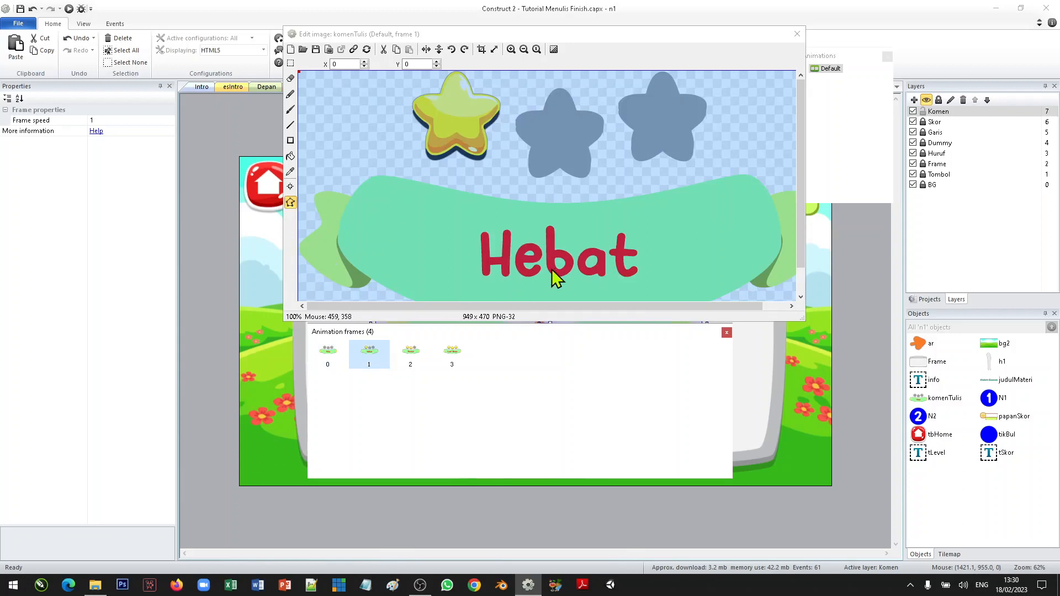
{"action": "left_click", "coordinate": [411, 358]}
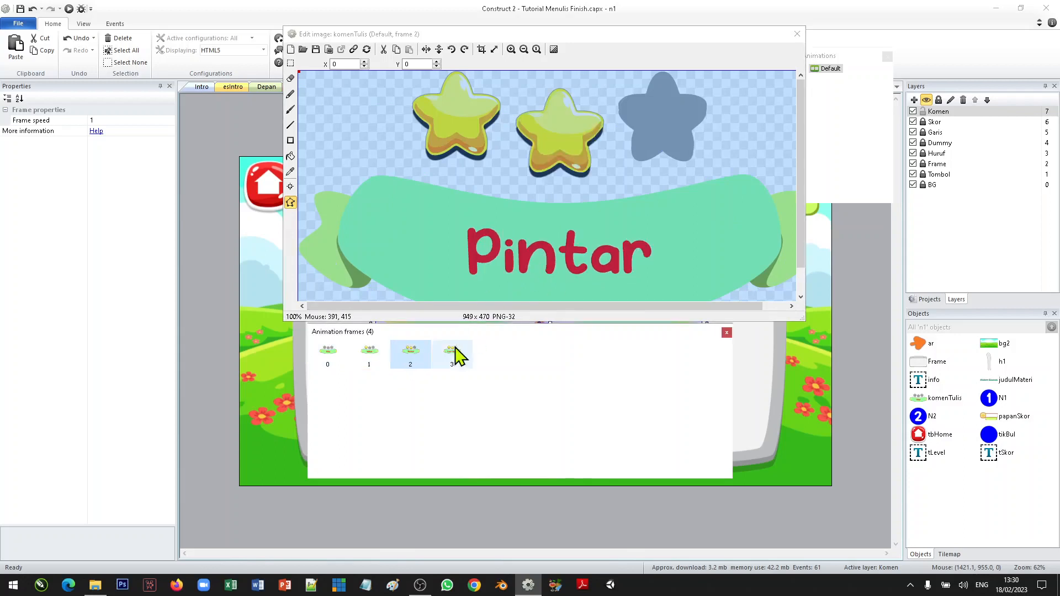
{"action": "left_click", "coordinate": [460, 347]}
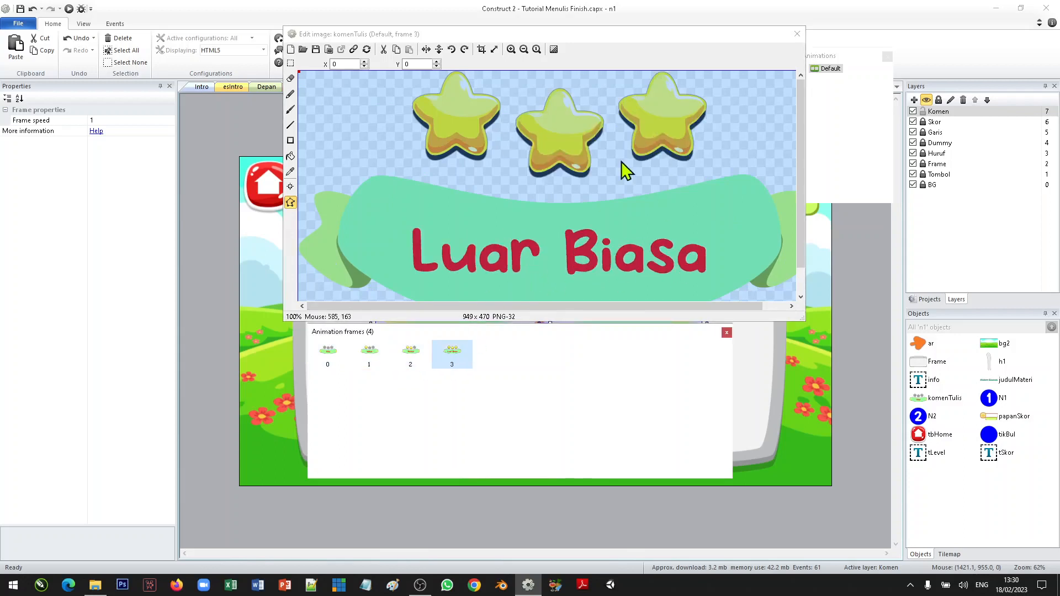
{"action": "left_click", "coordinate": [333, 356]}
{"action": "left_click", "coordinate": [797, 33]}
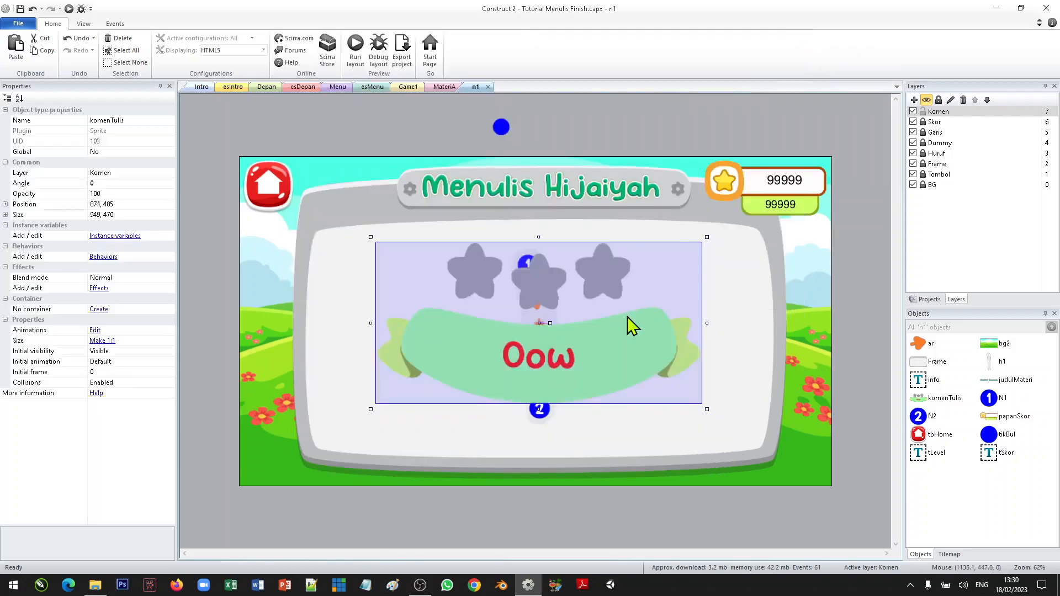
Move the komenTulis banner slightly lower on the board and align it to the window's horizontal centre
{"action": "left_click_drag", "start_coordinate": [565, 365], "coordinate": [608, 363]}
{"action": "right_click", "coordinate": [607, 362]}
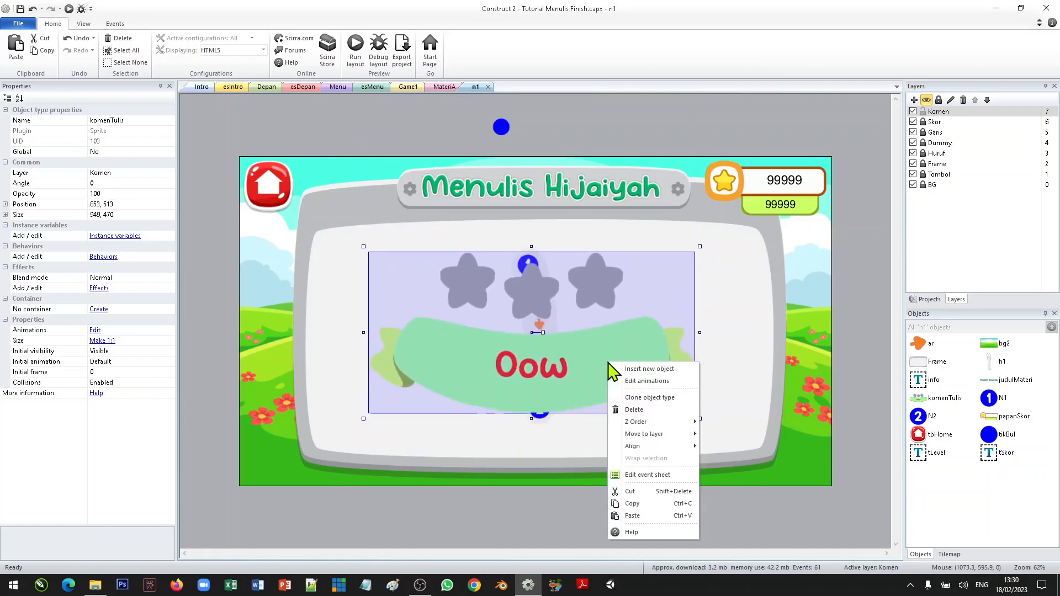
{"action": "mouse_move", "coordinate": [678, 448]}
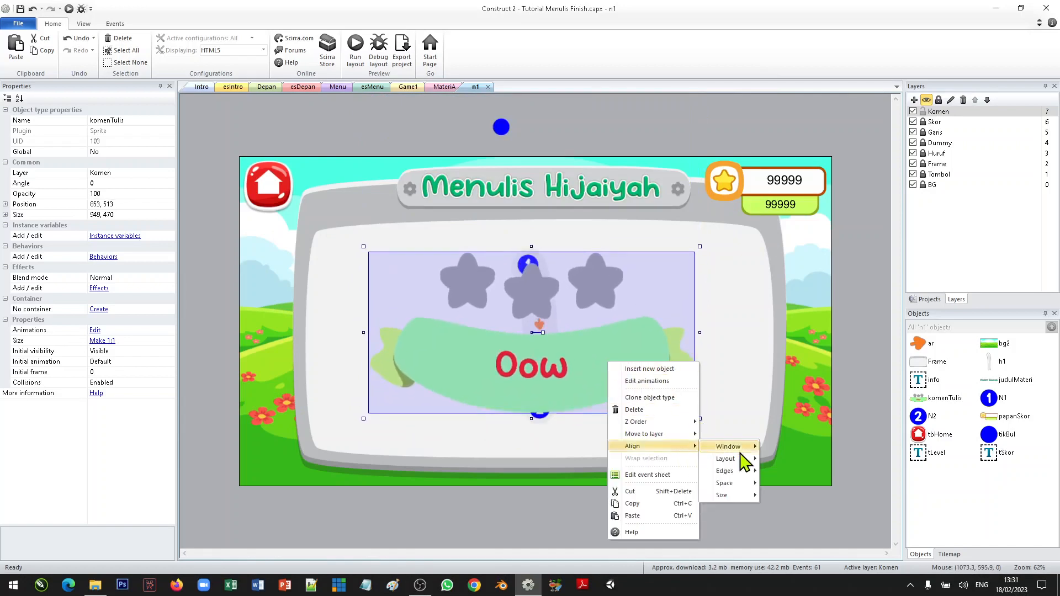
{"action": "mouse_move", "coordinate": [740, 447]}
{"action": "left_click", "coordinate": [811, 499]}
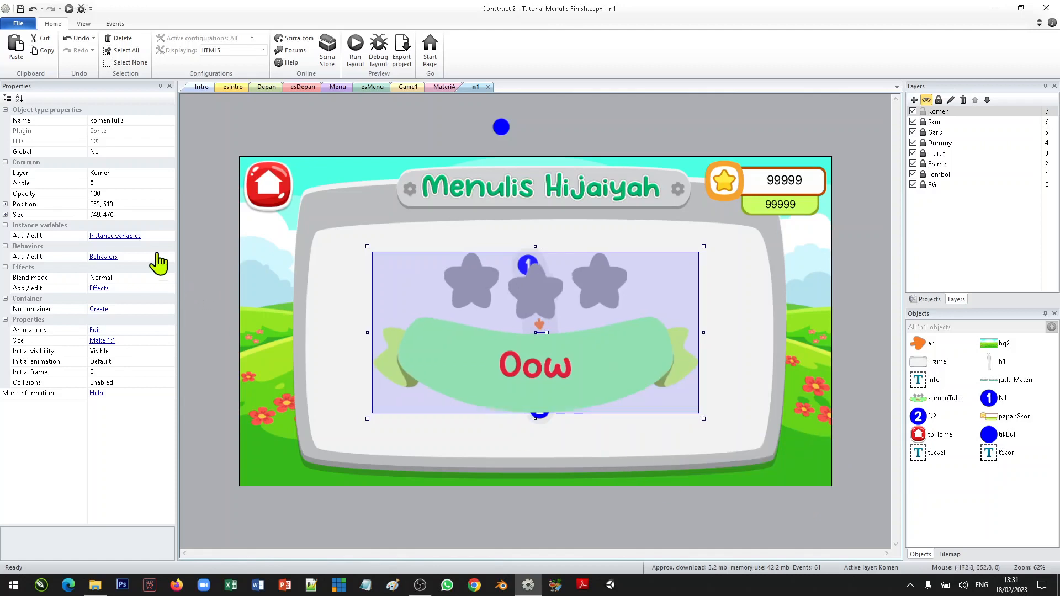
Add the LiteTween behavior to the komenTulis sprite
{"action": "left_click", "coordinate": [106, 257]}
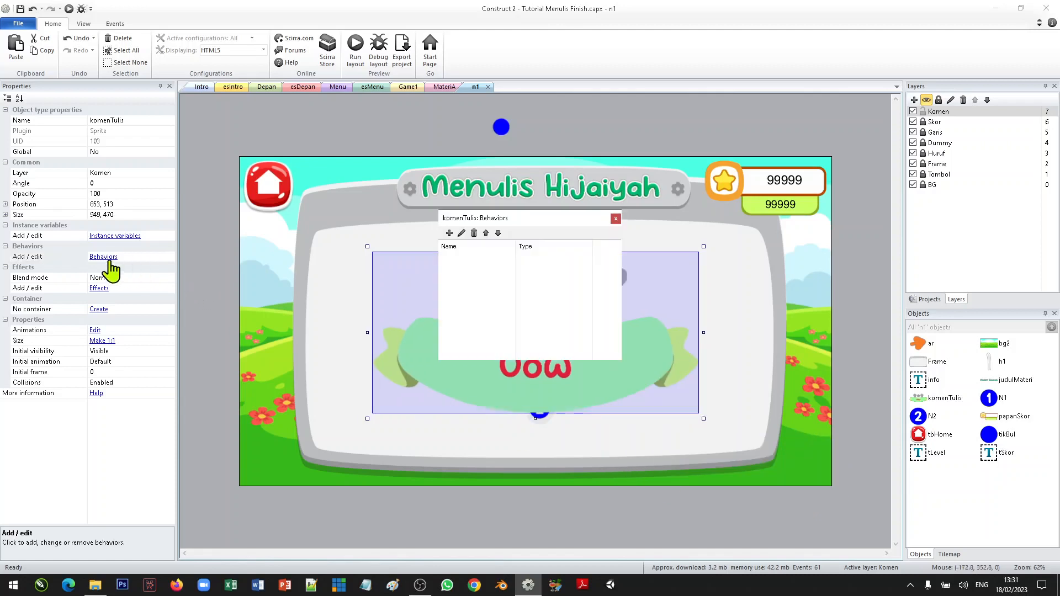
{"action": "left_click", "coordinate": [449, 233]}
{"action": "left_click", "coordinate": [721, 266]}
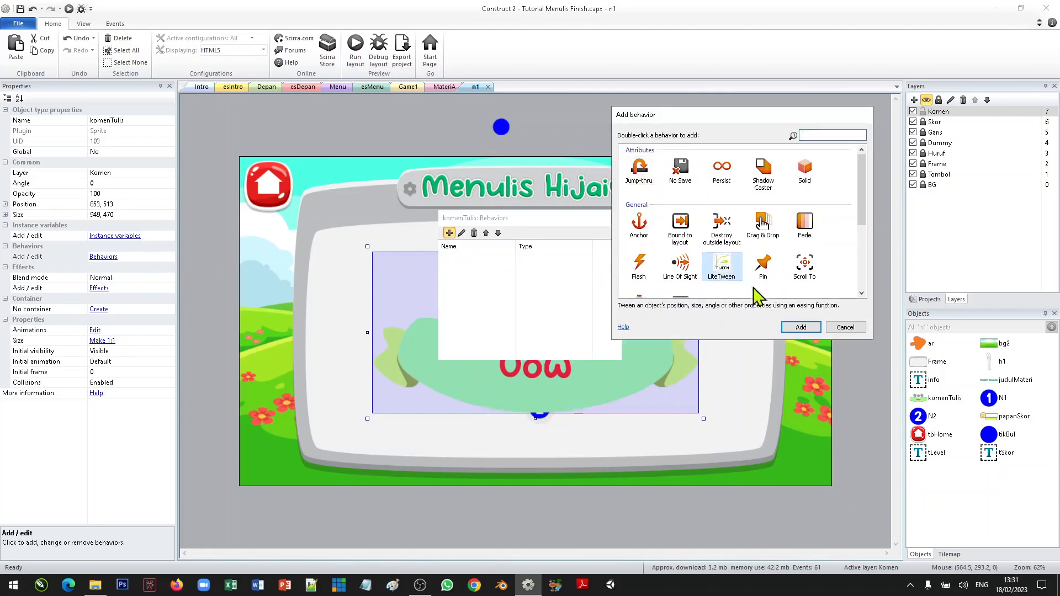
{"action": "left_click", "coordinate": [816, 327]}
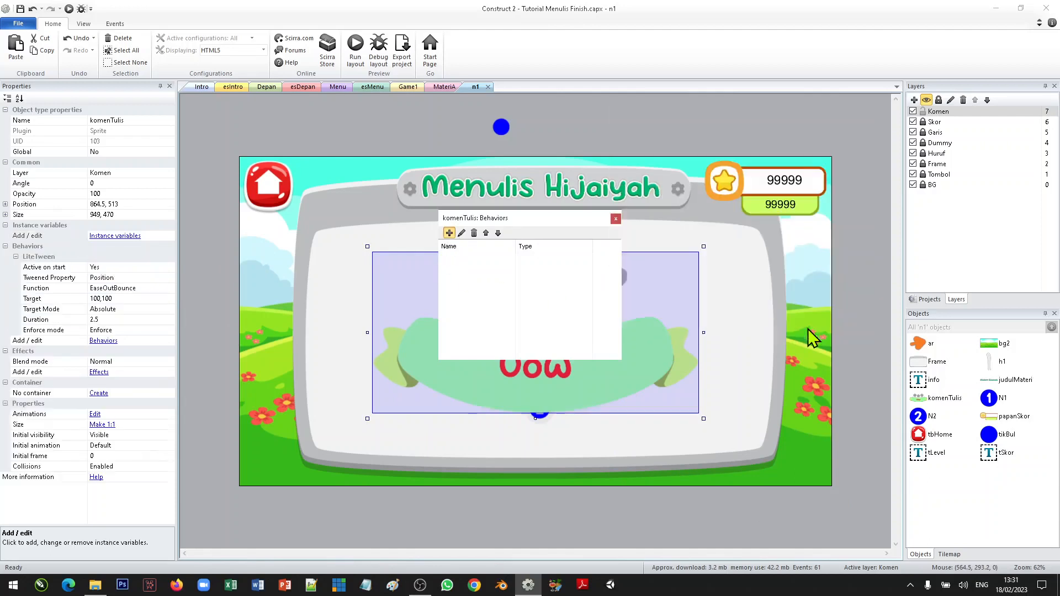
{"action": "left_click", "coordinate": [616, 220]}
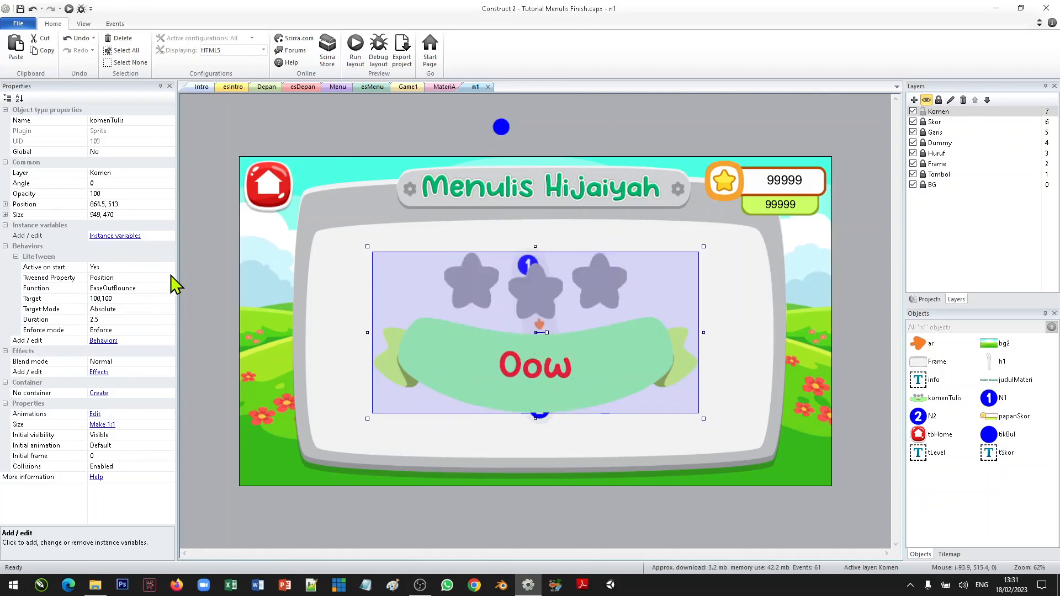
Keep the EaseOutBounce function, nudge komenTulis to position 865, 511 and copy that position value
{"action": "left_click", "coordinate": [170, 290]}
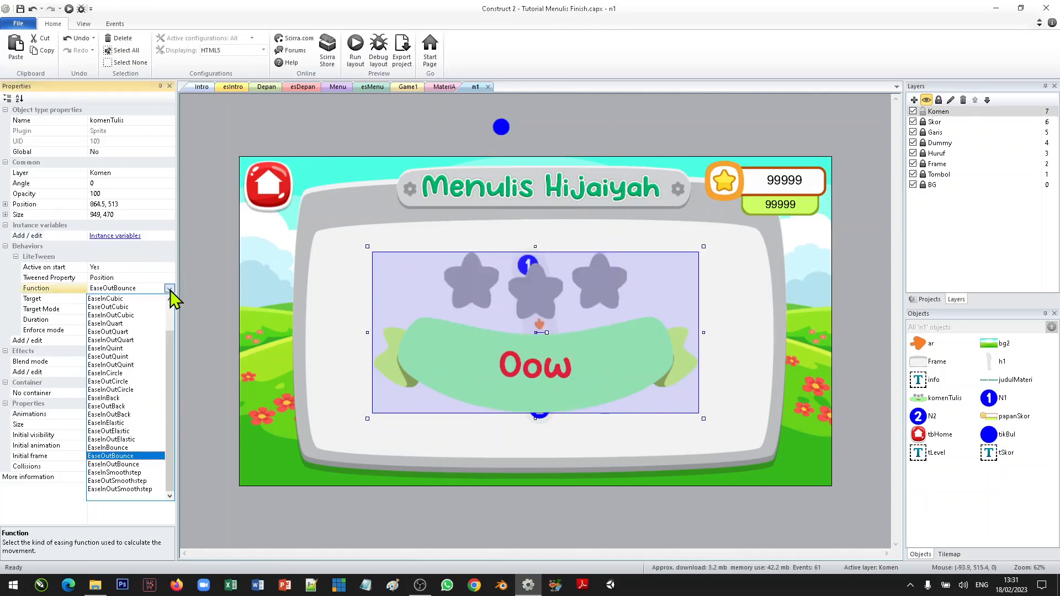
{"action": "left_click", "coordinate": [190, 312]}
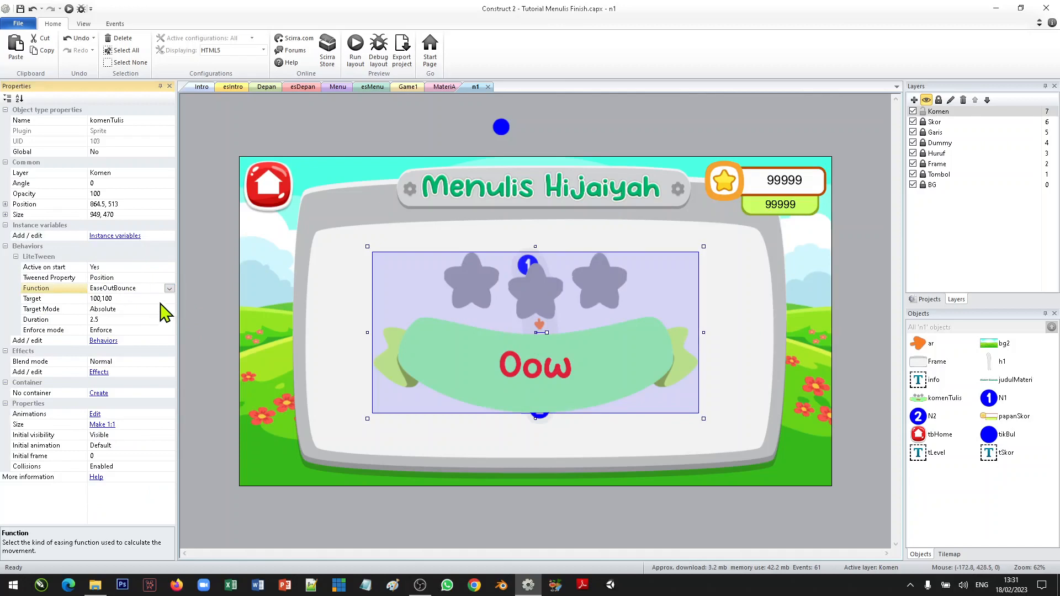
{"action": "left_click", "coordinate": [133, 298]}
{"action": "left_click_drag", "start_coordinate": [585, 364], "coordinate": [585, 363]}
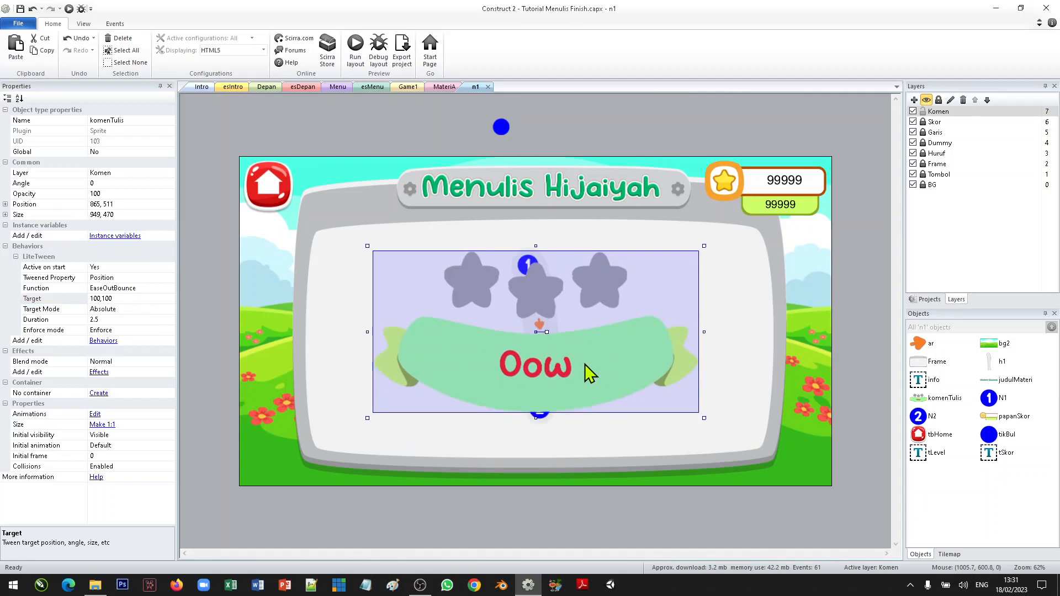
{"action": "left_click", "coordinate": [128, 205]}
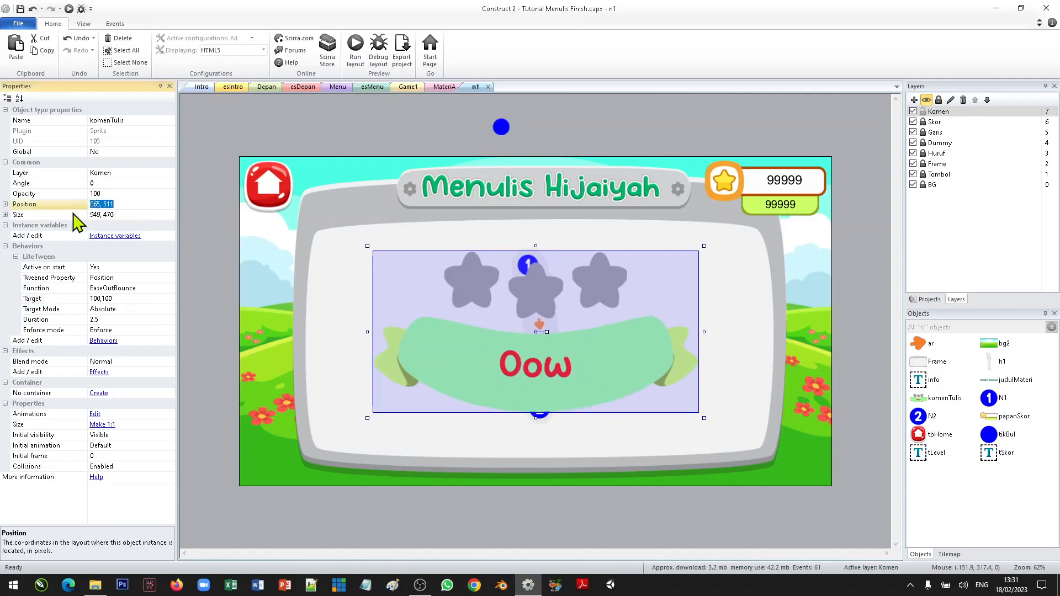
{"action": "right_click", "coordinate": [105, 205]}
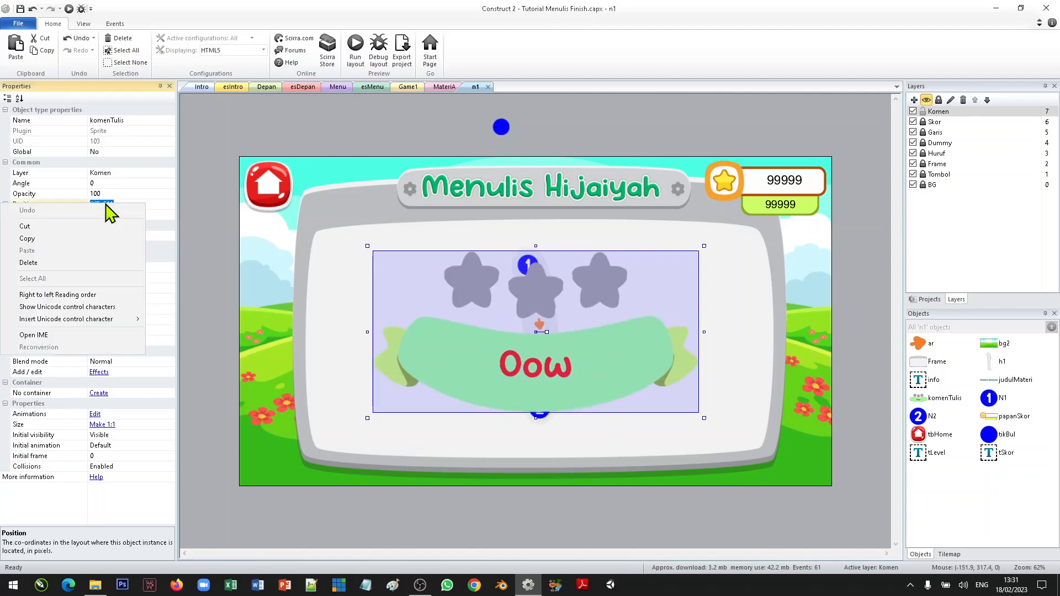
{"action": "left_click", "coordinate": [90, 240]}
Paste 865, 511 as the LiteTween target and set the tween duration to 1 second
{"action": "left_click", "coordinate": [125, 299]}
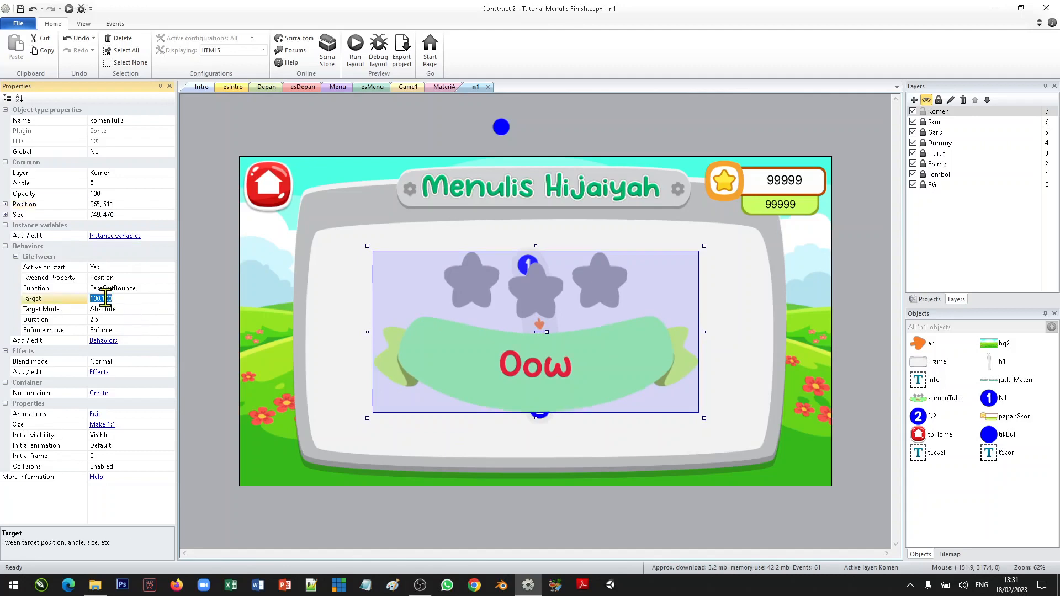
{"action": "right_click", "coordinate": [107, 298]}
{"action": "left_click", "coordinate": [105, 345]}
{"action": "left_click", "coordinate": [94, 322]}
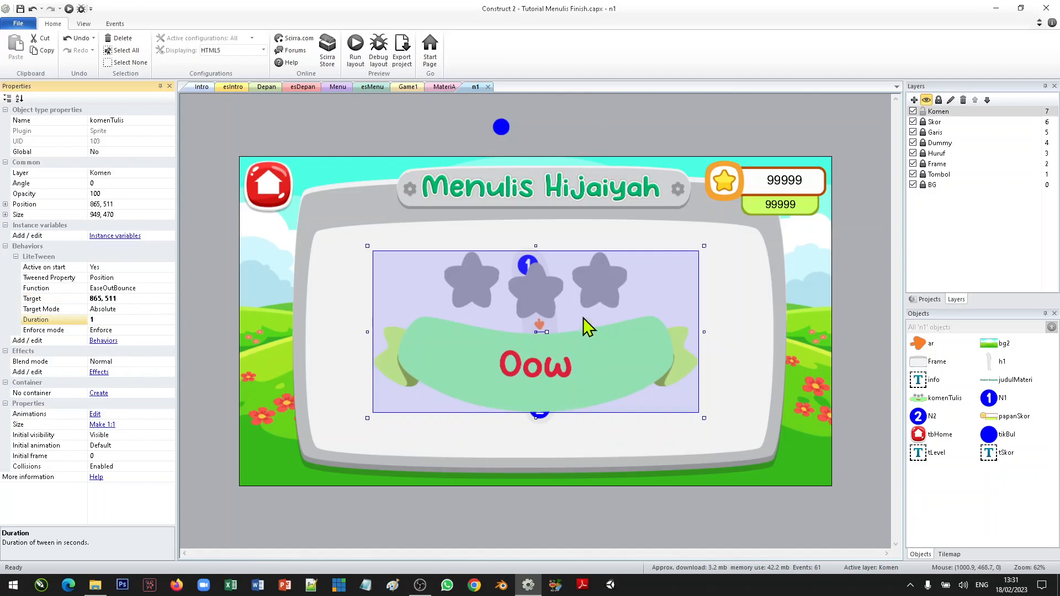
{"action": "left_click", "coordinate": [686, 129]}
Move komenTulis above the layout to about 860, -247 and set LiteTween's Active on start to No
{"action": "left_click", "coordinate": [582, 372]}
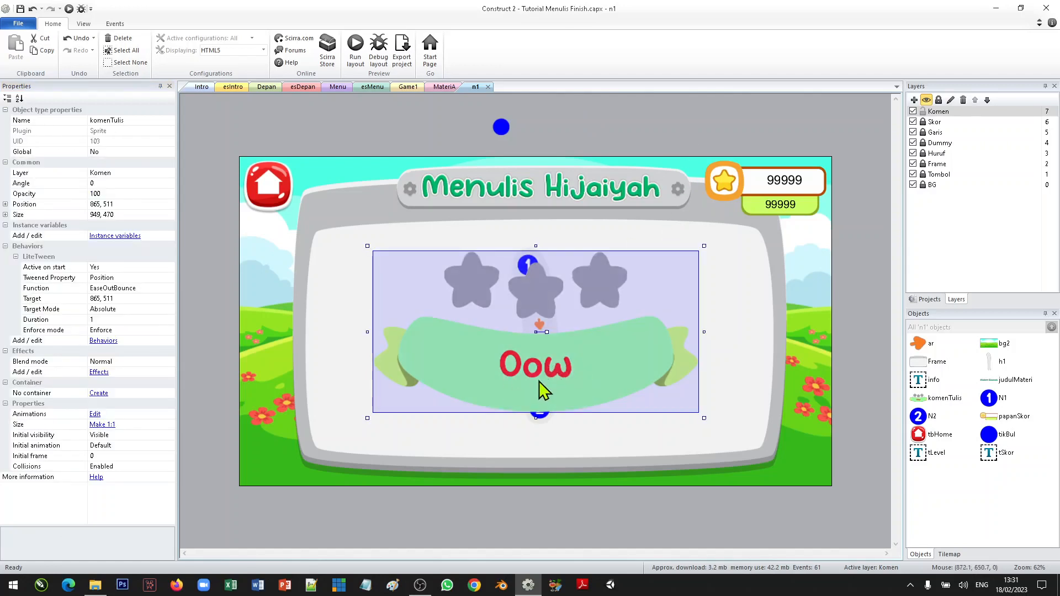
{"action": "left_click_drag", "start_coordinate": [538, 386], "coordinate": [537, 127]}
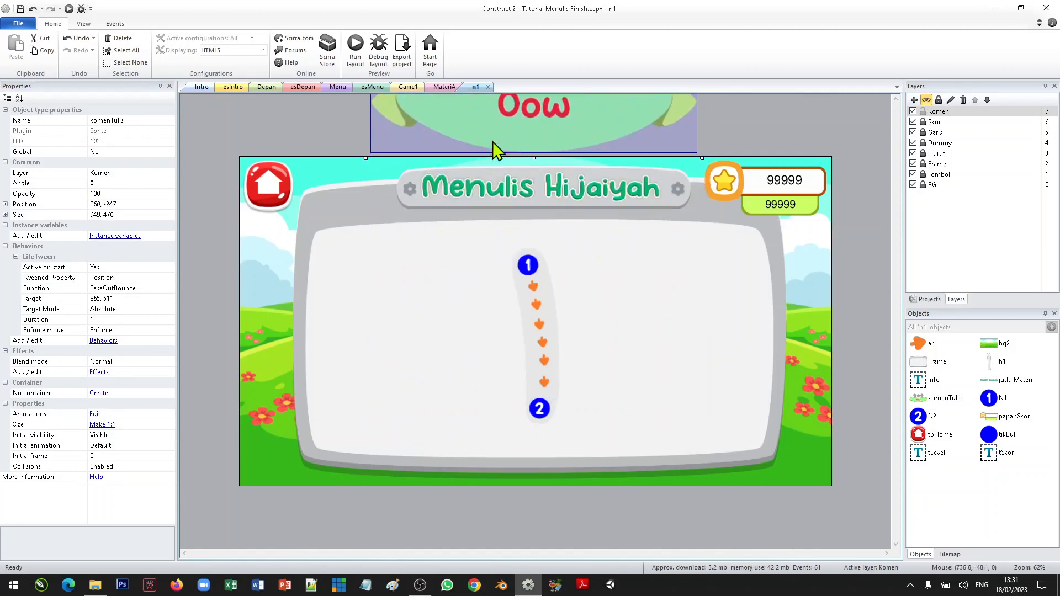
{"action": "left_click", "coordinate": [170, 267]}
{"action": "left_click", "coordinate": [165, 277]}
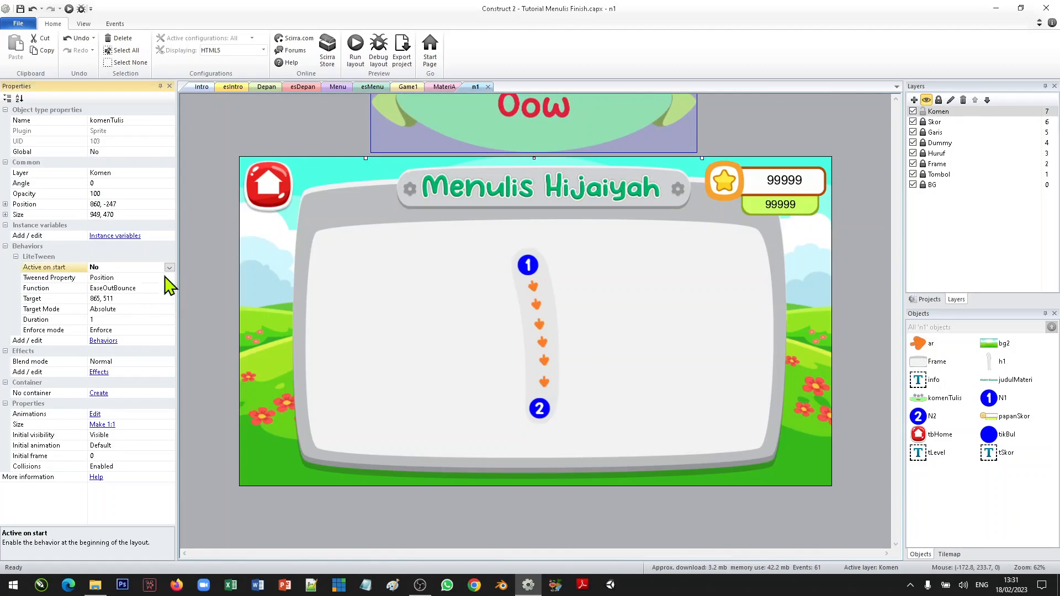
{"action": "left_click", "coordinate": [211, 266]}
{"action": "left_click", "coordinate": [576, 114]}
Lock the Komen layer
{"action": "left_click", "coordinate": [935, 111]}
{"action": "left_click", "coordinate": [922, 111]}
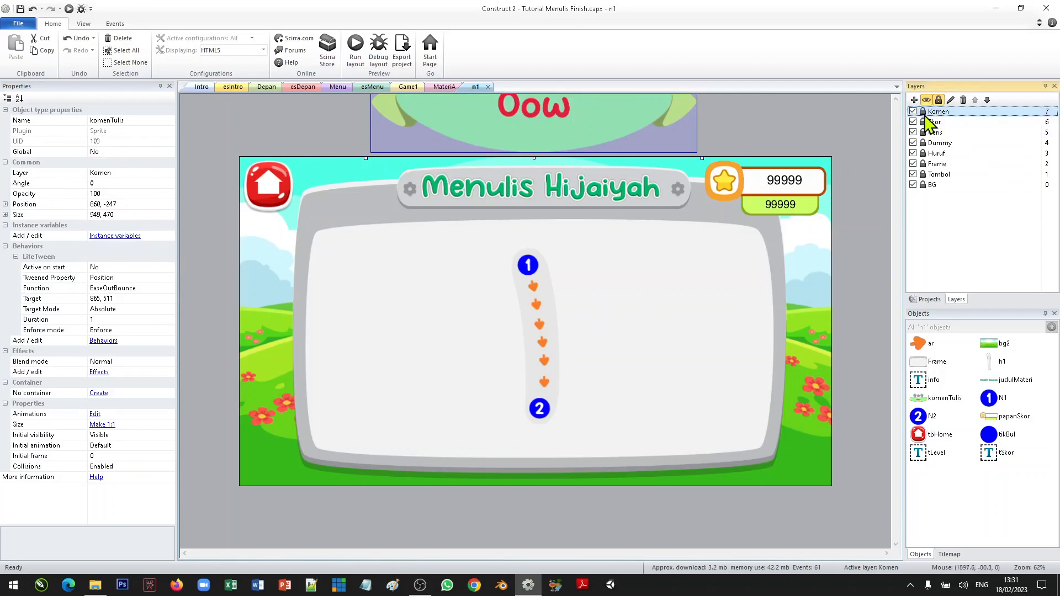
Check the Huruf, Dummy and Garis layers, ending with Komen selected as the active layer
{"action": "left_click", "coordinate": [921, 155]}
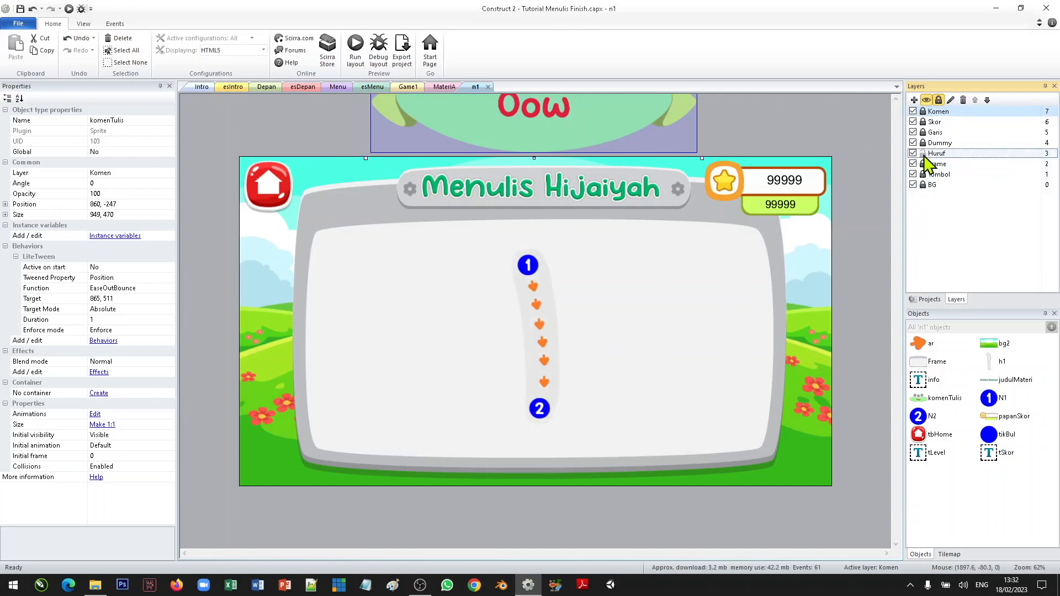
{"action": "left_click", "coordinate": [912, 143]}
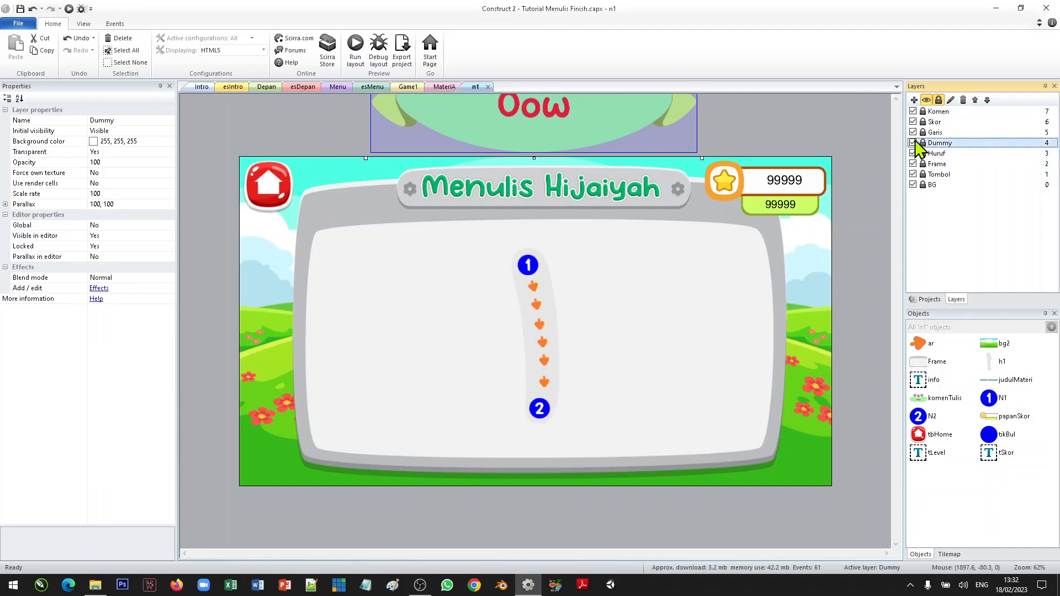
{"action": "left_click", "coordinate": [913, 133]}
{"action": "left_click", "coordinate": [934, 133]}
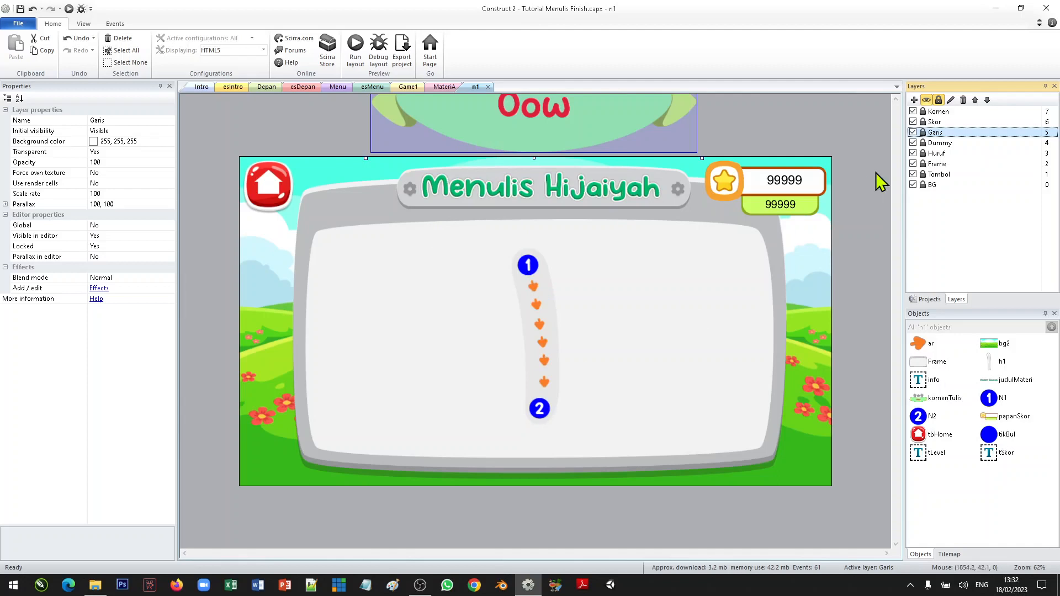
{"action": "left_click", "coordinate": [957, 111]}
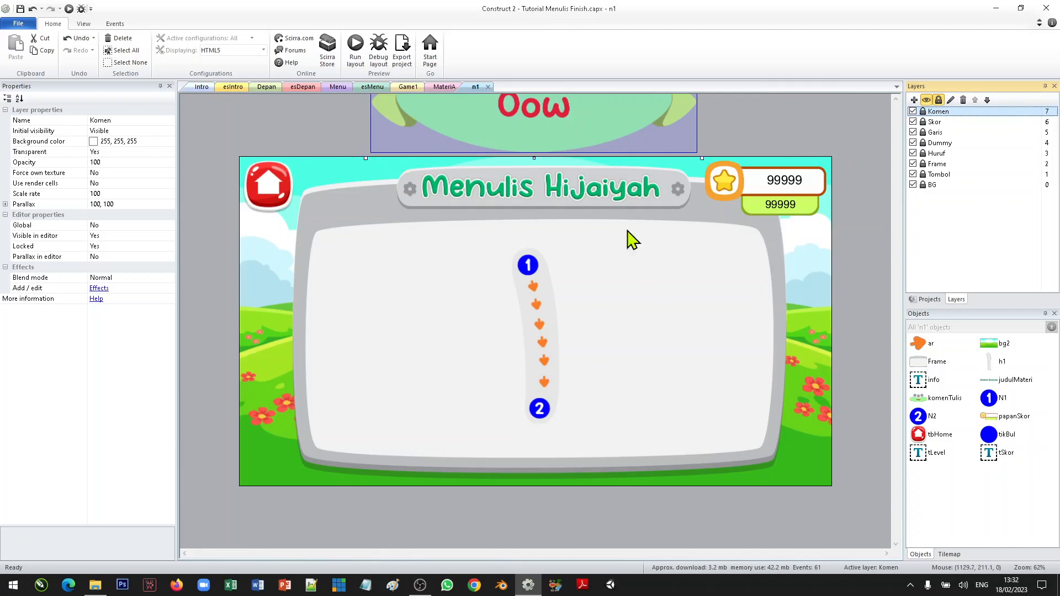
Duplicate layout n1, name the copy n2, and open the new layout
{"action": "left_click", "coordinate": [921, 301]}
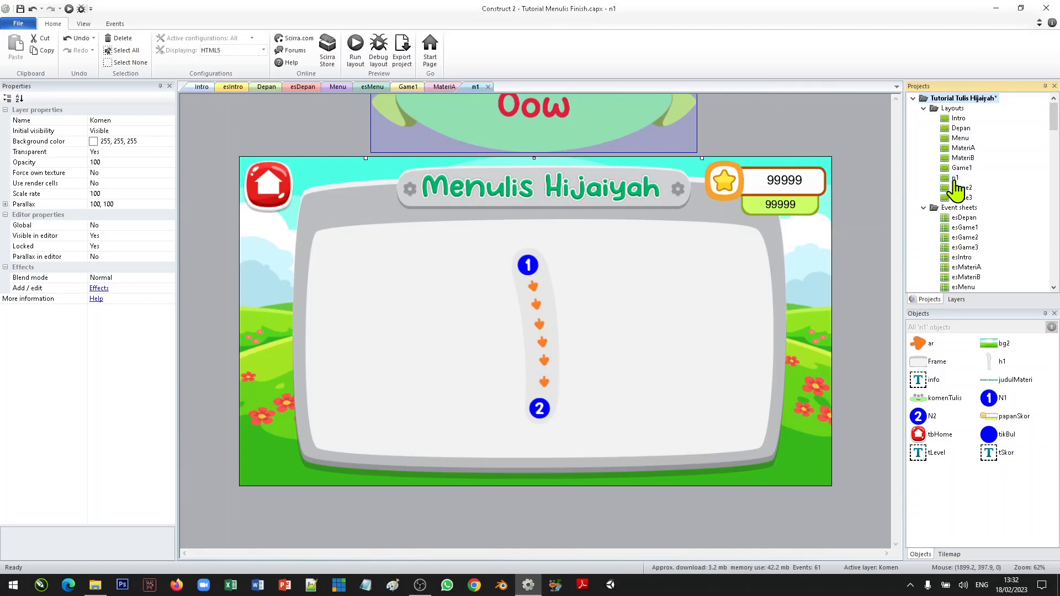
{"action": "left_click", "coordinate": [956, 178]}
{"action": "right_click", "coordinate": [958, 188]}
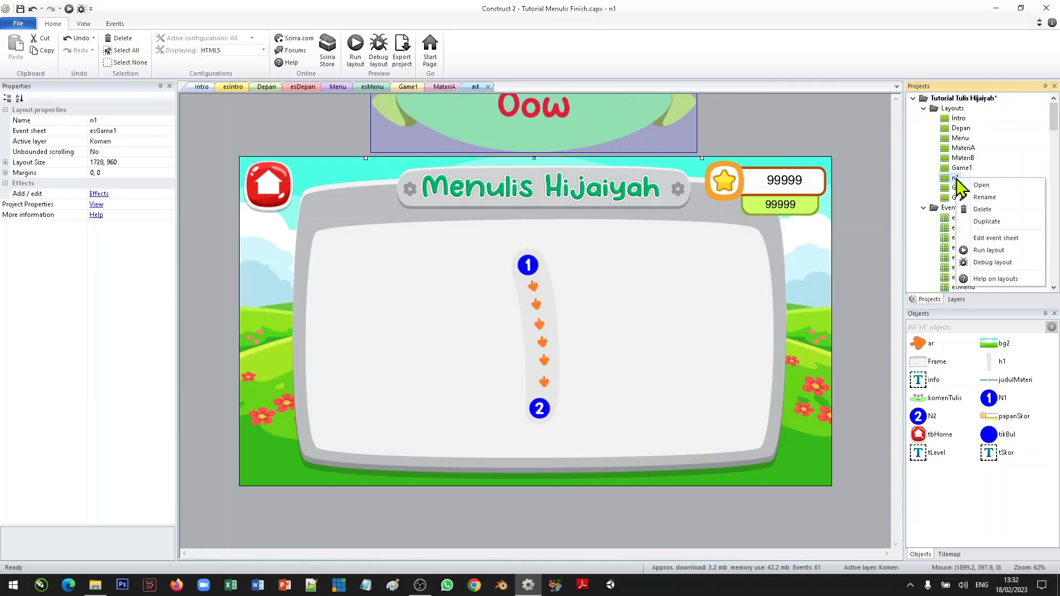
{"action": "left_click", "coordinate": [988, 221]}
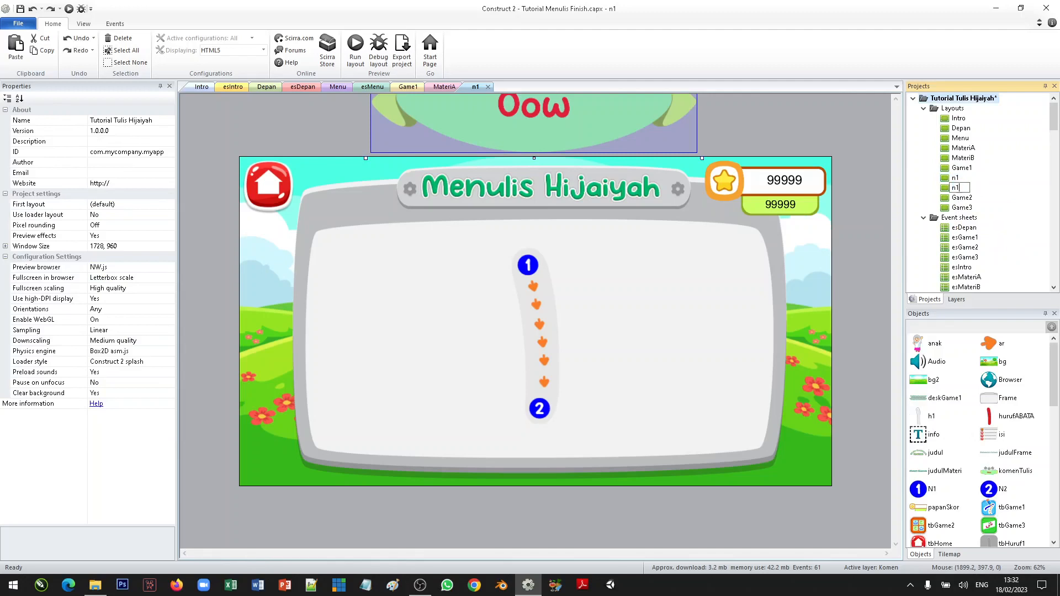
{"action": "key", "text": "Return"}
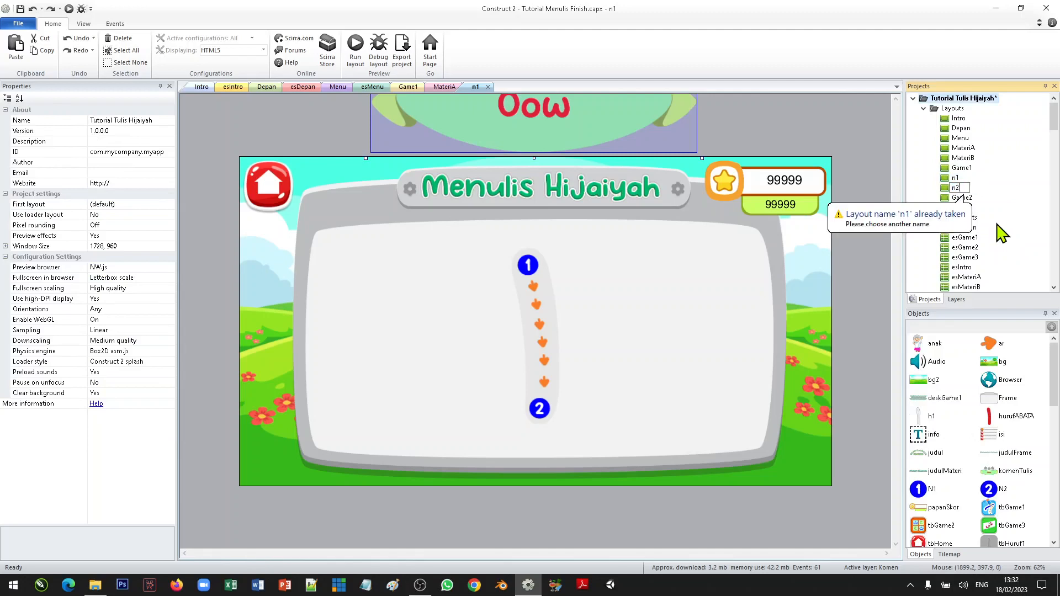
{"action": "type", "text": "n2"}
{"action": "key", "text": "Return"}
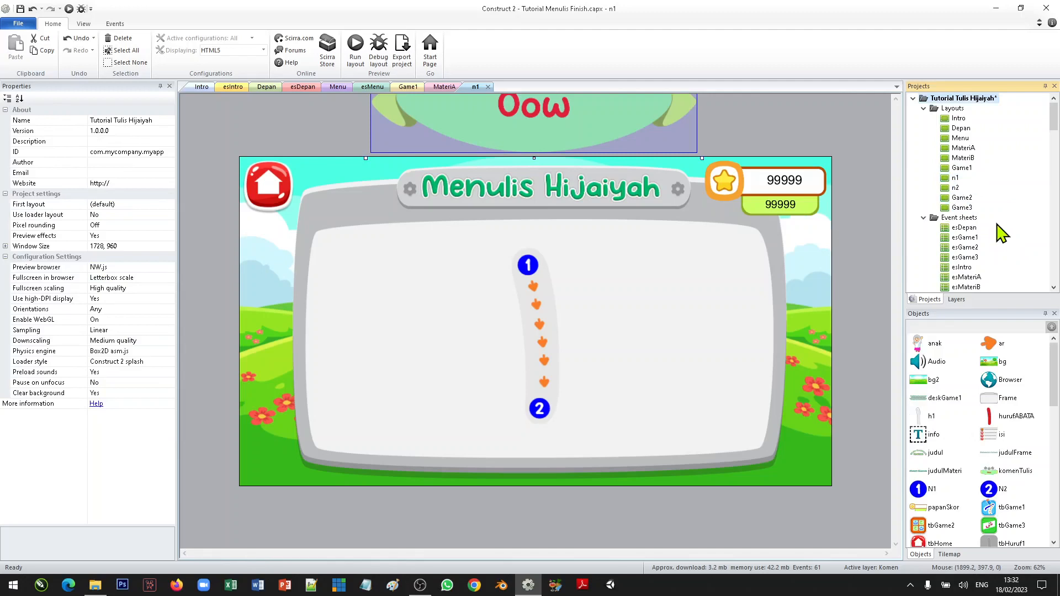
{"action": "double_click", "coordinate": [955, 189]}
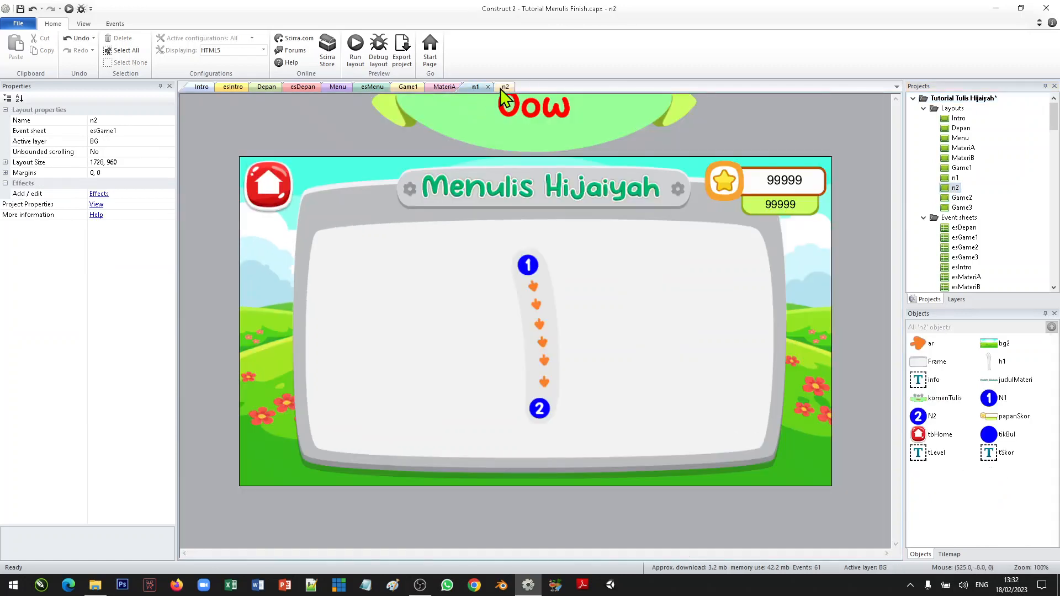
{"action": "left_click", "coordinate": [497, 88]}
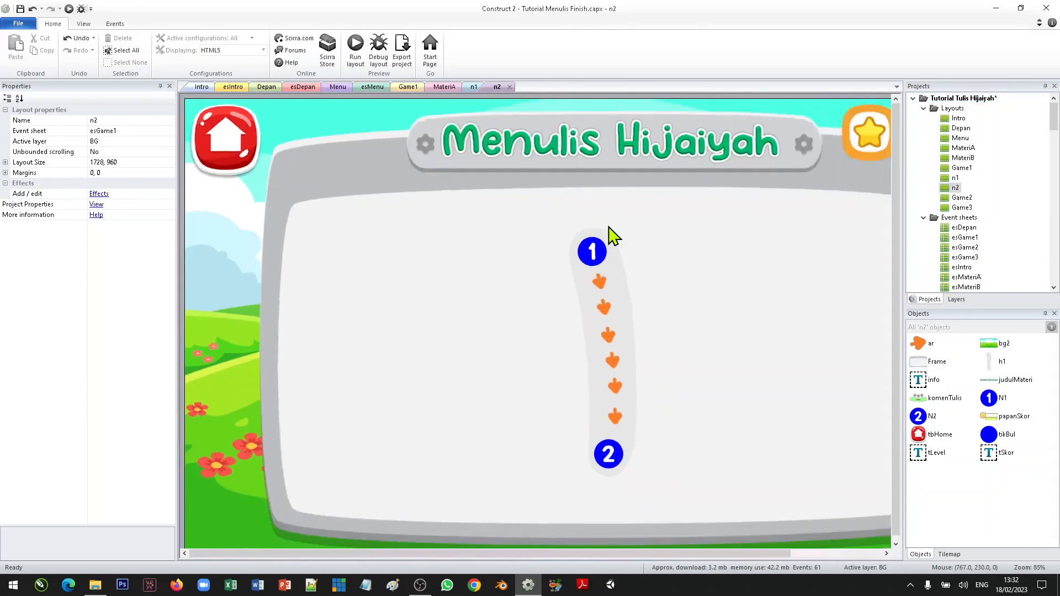
Lock the BG, Tombol, Frame, Garis, Skor and Komen layers in layout n2
{"action": "scroll", "coordinate": [615, 226], "scroll_direction": "down", "scroll_amount": 4, "text": "ctrl"}
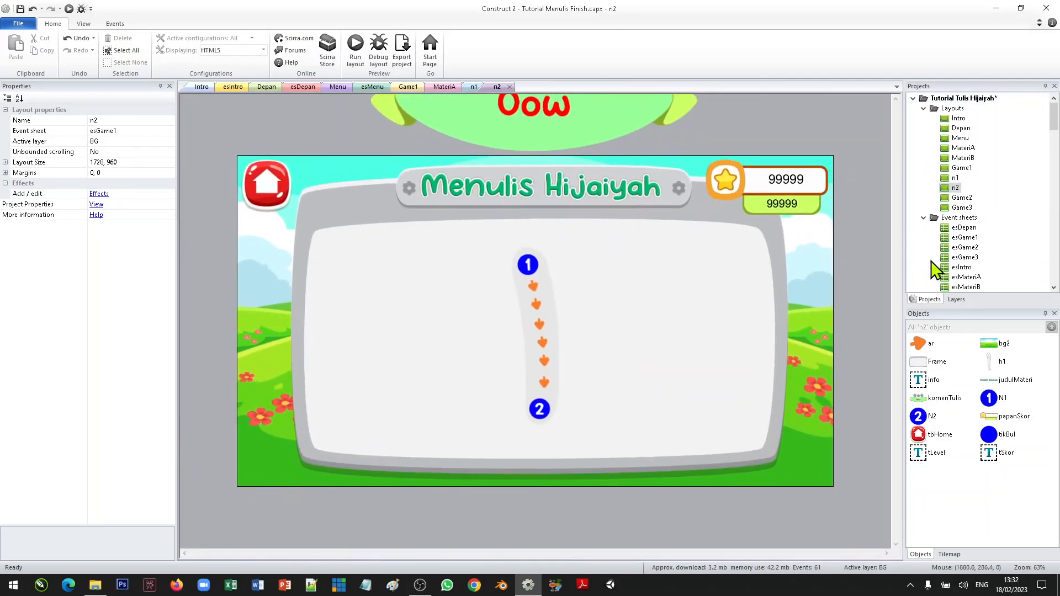
{"action": "left_click", "coordinate": [957, 299]}
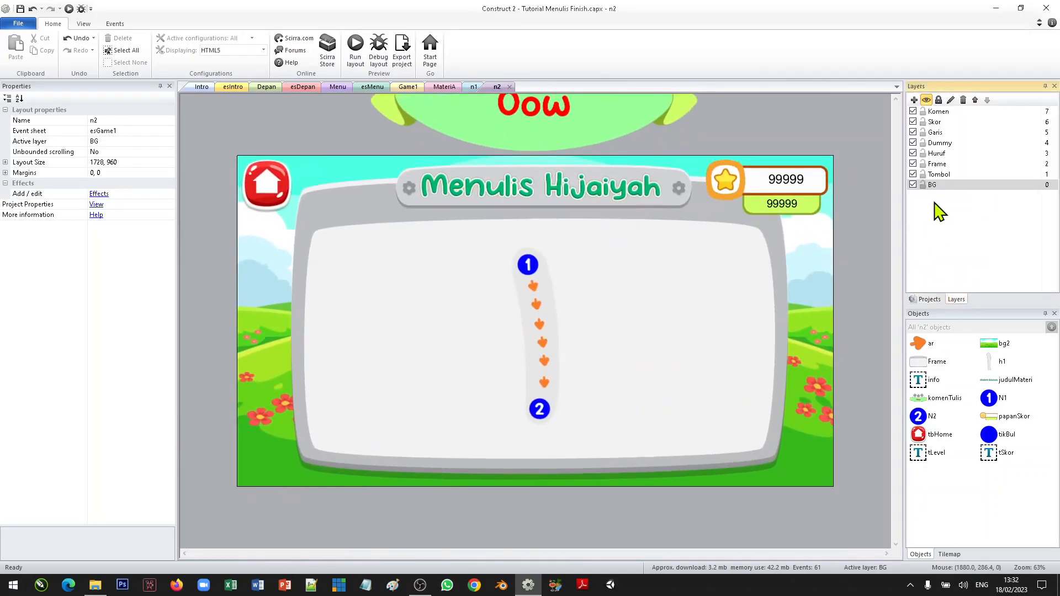
{"action": "left_click", "coordinate": [922, 185]}
{"action": "left_click", "coordinate": [922, 174]}
{"action": "left_click", "coordinate": [922, 164]}
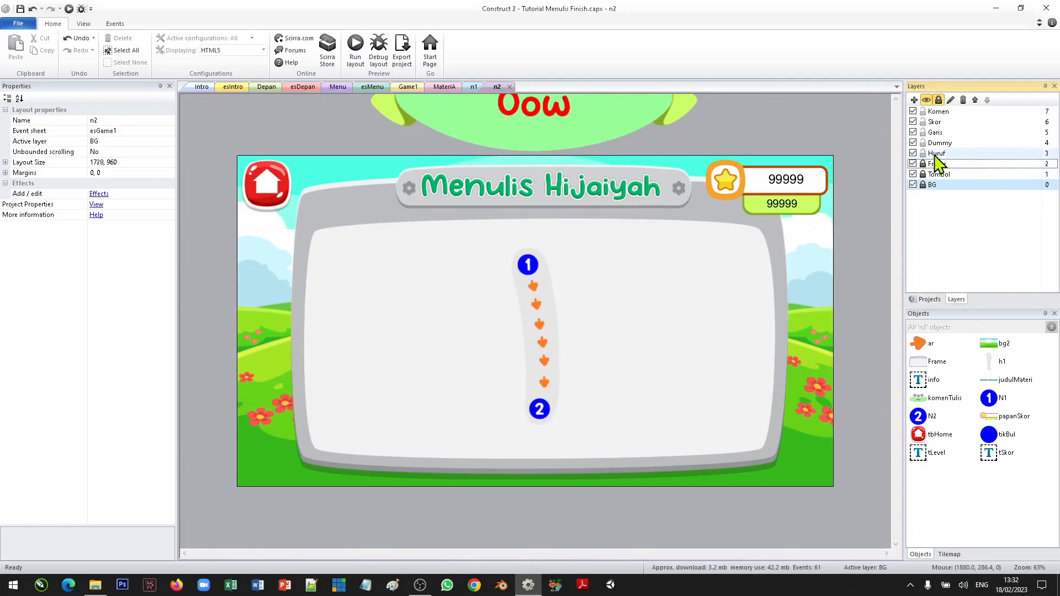
{"action": "left_click", "coordinate": [923, 132]}
{"action": "left_click", "coordinate": [923, 122]}
{"action": "left_click", "coordinate": [923, 111]}
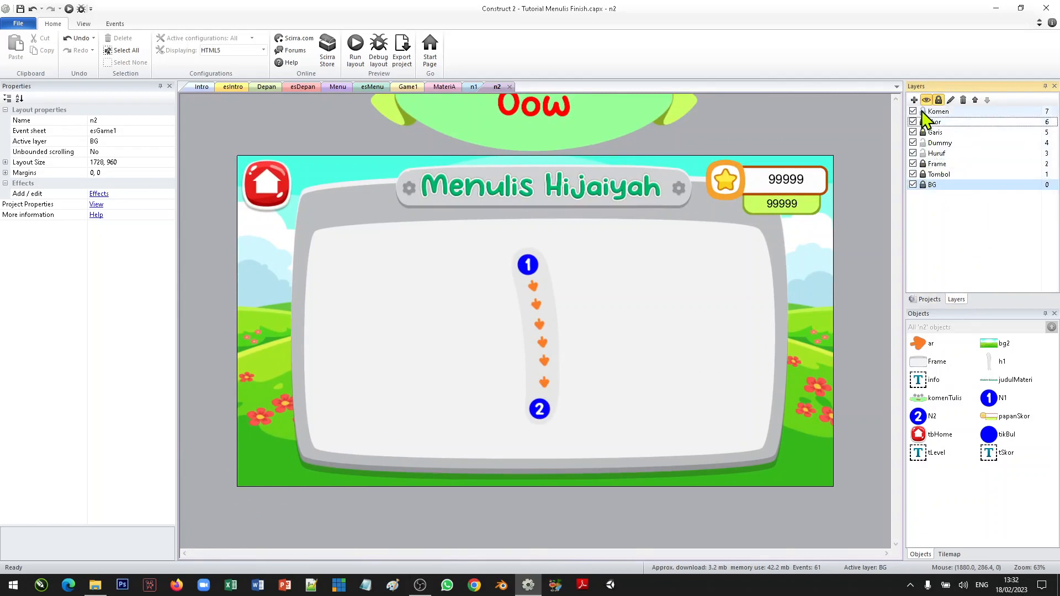
Make Dummy the active layer and move the h1 letter shape to the right part of the writing frame
{"action": "left_click", "coordinate": [938, 153]}
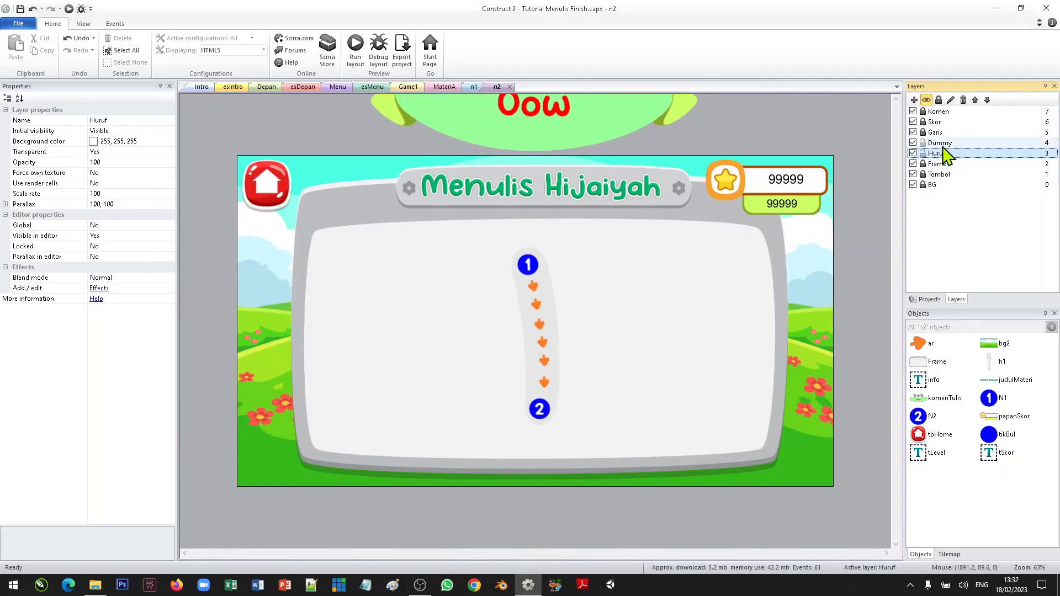
{"action": "left_click", "coordinate": [939, 143]}
{"action": "left_click", "coordinate": [551, 312]}
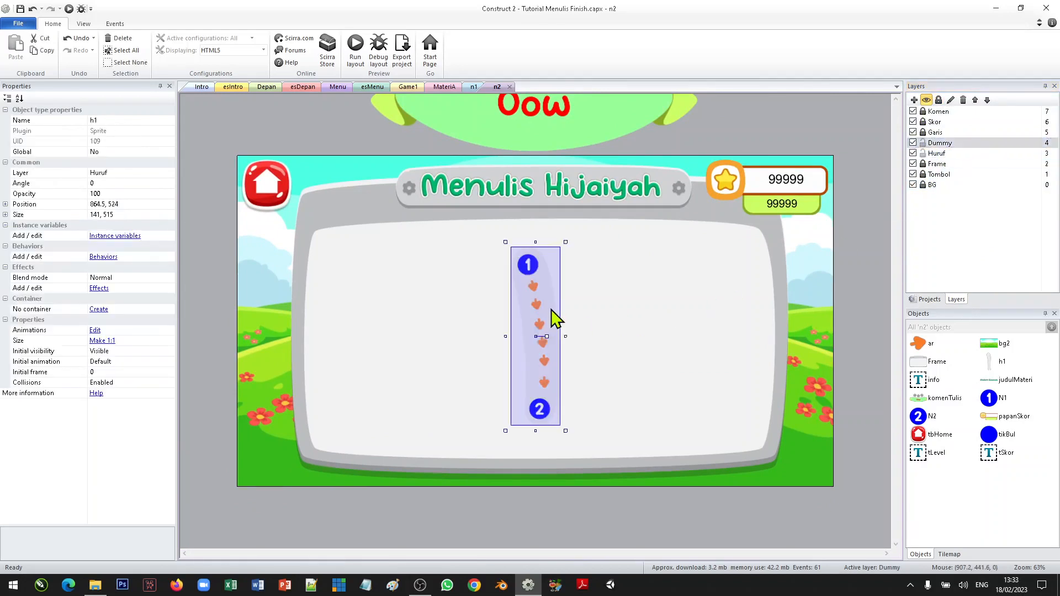
{"action": "left_click_drag", "start_coordinate": [552, 306], "coordinate": [747, 322]}
Insert a Sprite named h2 on the Dummy layer near the middle of the writing frame, at about 840, 507
{"action": "left_click", "coordinate": [608, 321]}
{"action": "right_click", "coordinate": [587, 319]}
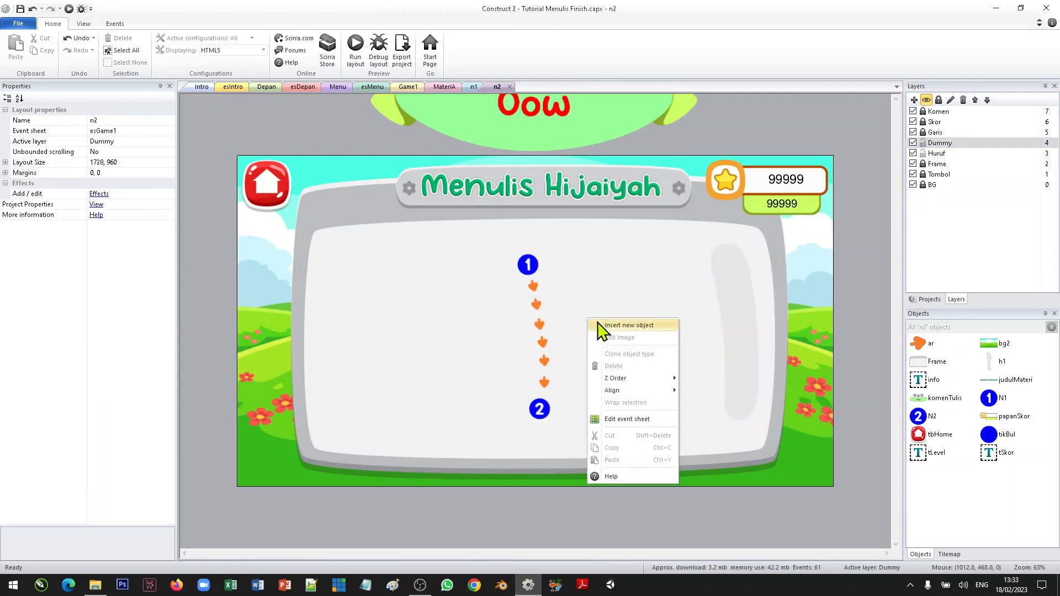
{"action": "left_click", "coordinate": [623, 325]}
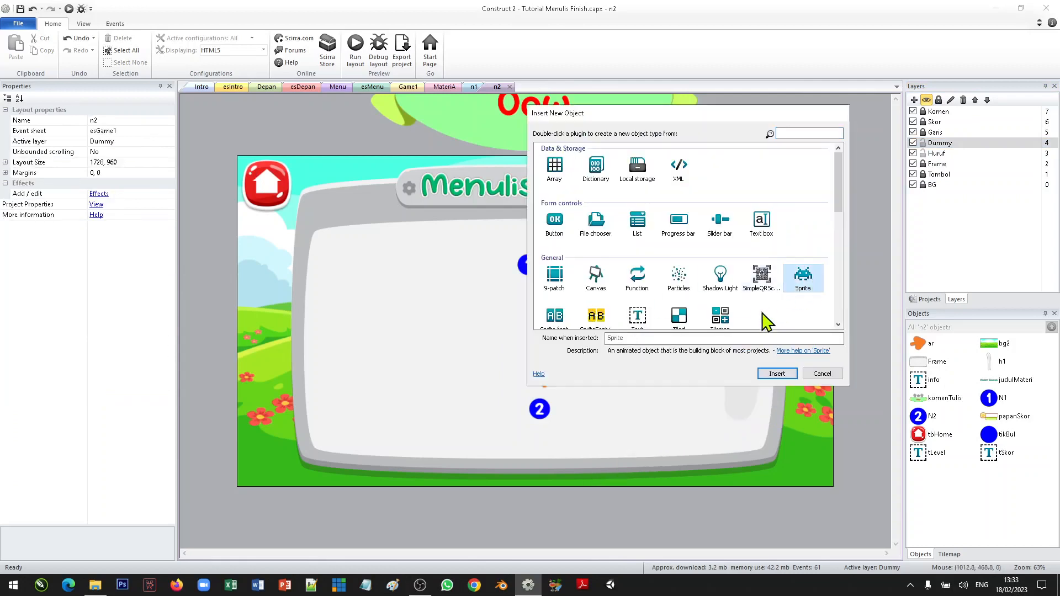
{"action": "left_click", "coordinate": [702, 338]}
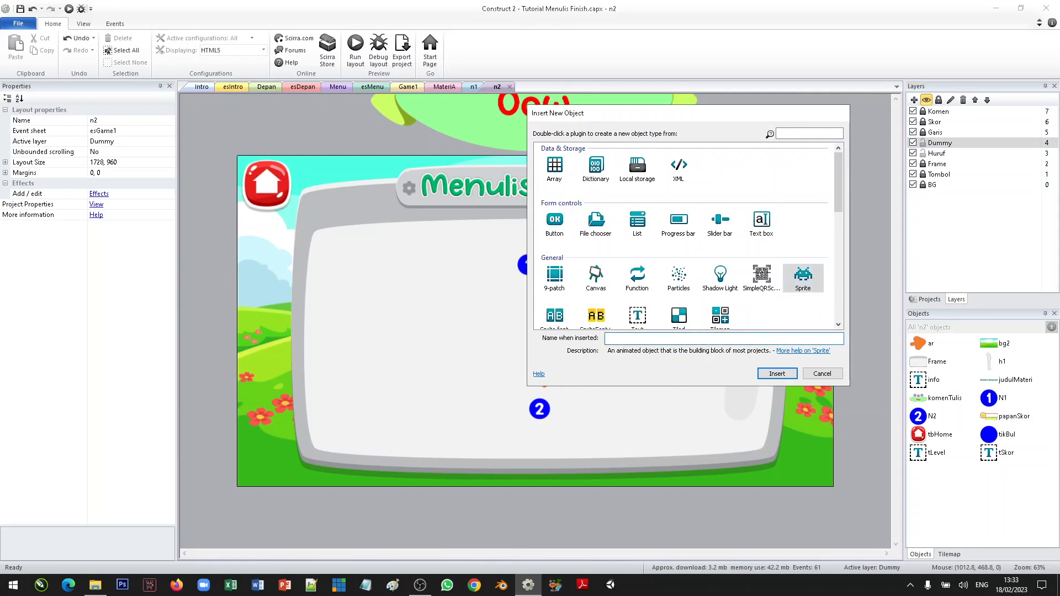
{"action": "left_click", "coordinate": [773, 374]}
{"action": "left_click", "coordinate": [529, 338]}
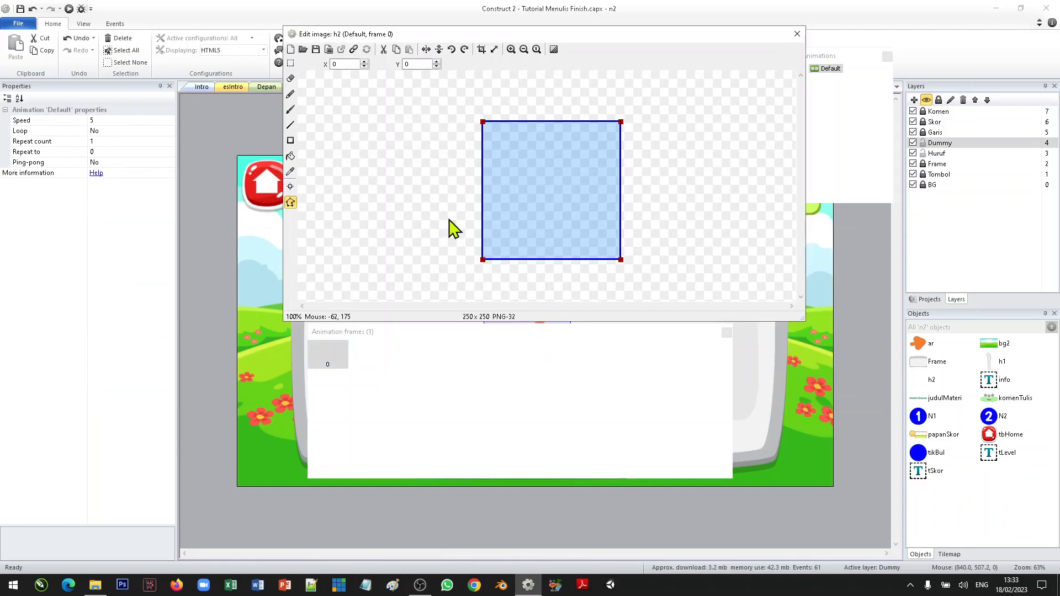
Load h2_0.png into frame 0 of the h2 sprite
{"action": "left_click", "coordinate": [302, 45]}
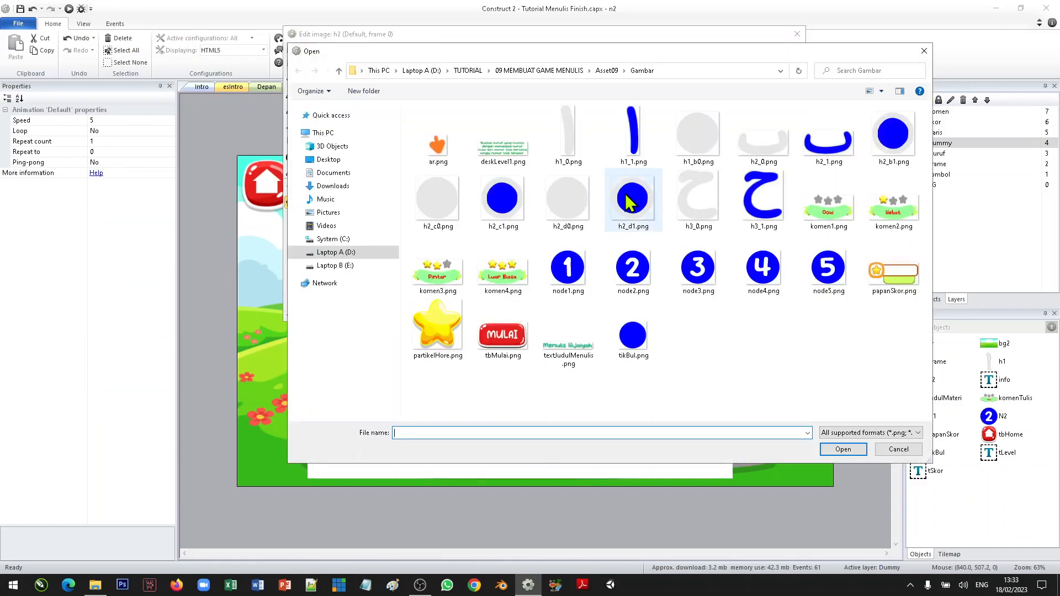
{"action": "left_click", "coordinate": [770, 158]}
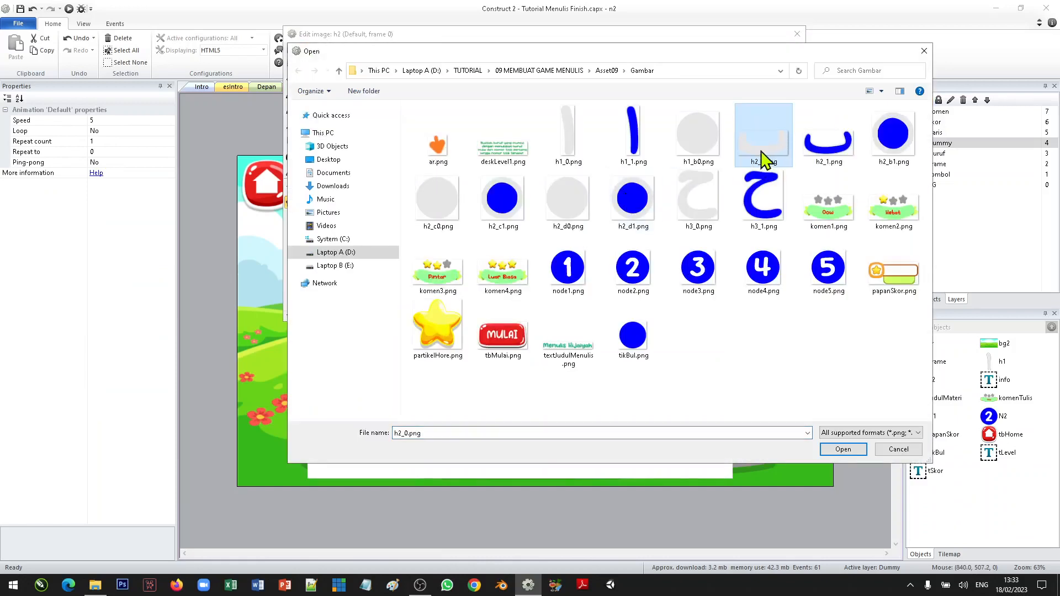
{"action": "left_click", "coordinate": [842, 449]}
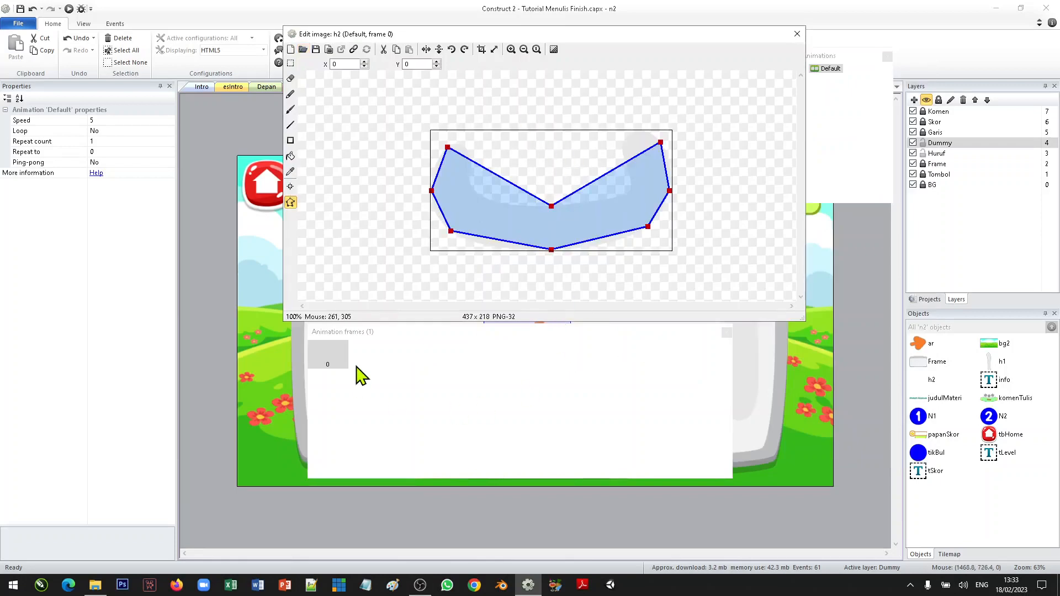
Add a second animation frame to h2, load h2_1.png into it, and compare both frames
{"action": "right_click", "coordinate": [379, 353]}
{"action": "left_click", "coordinate": [413, 369]}
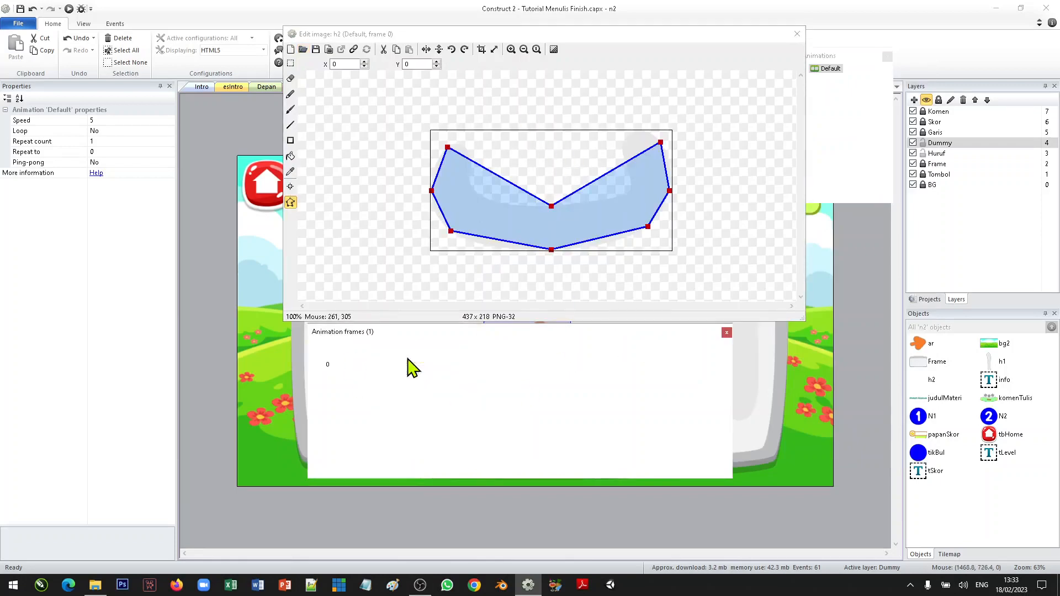
{"action": "left_click", "coordinate": [302, 50]}
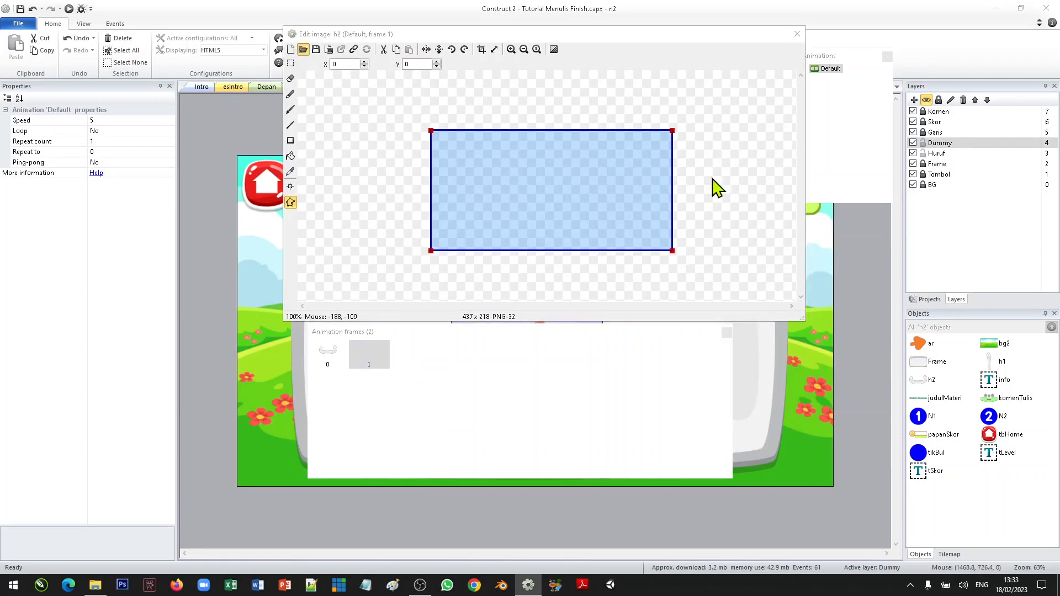
{"action": "left_click", "coordinate": [828, 146]}
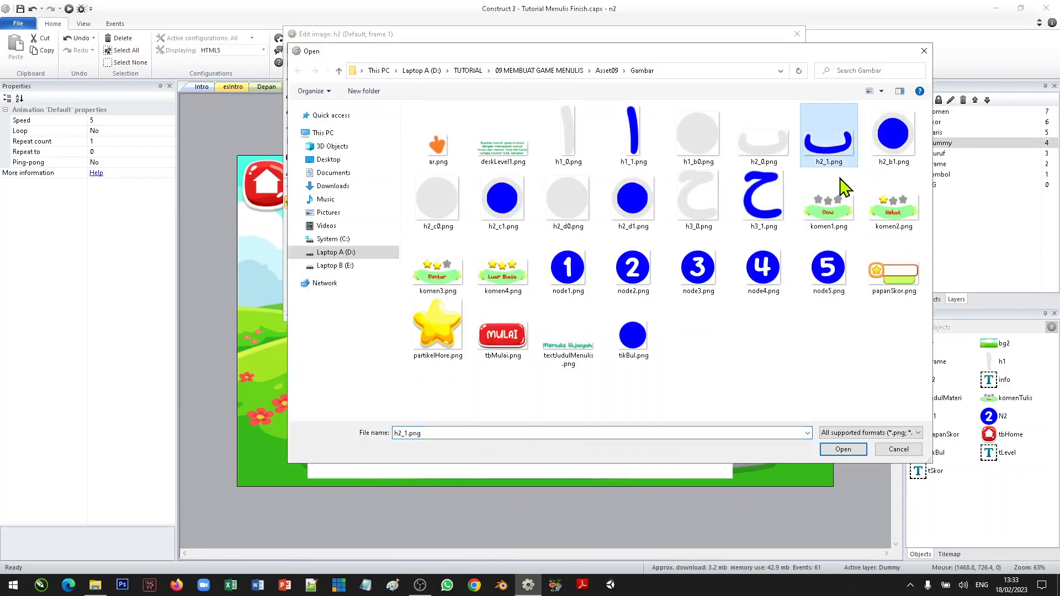
{"action": "left_click", "coordinate": [847, 449]}
{"action": "left_click", "coordinate": [321, 355]}
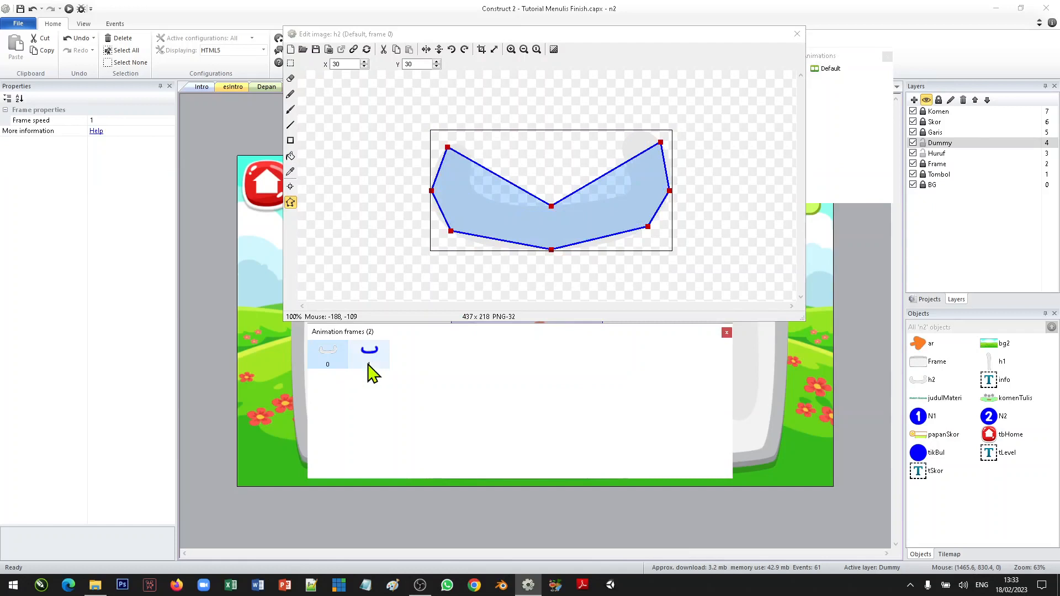
{"action": "left_click", "coordinate": [357, 358]}
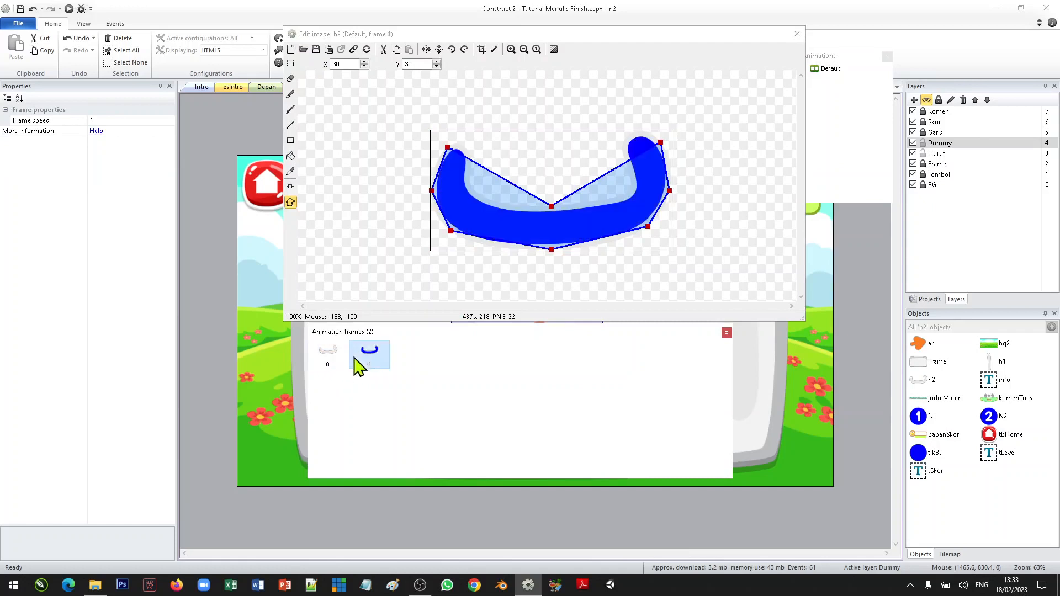
{"action": "left_click", "coordinate": [326, 359]}
{"action": "left_click", "coordinate": [362, 359]}
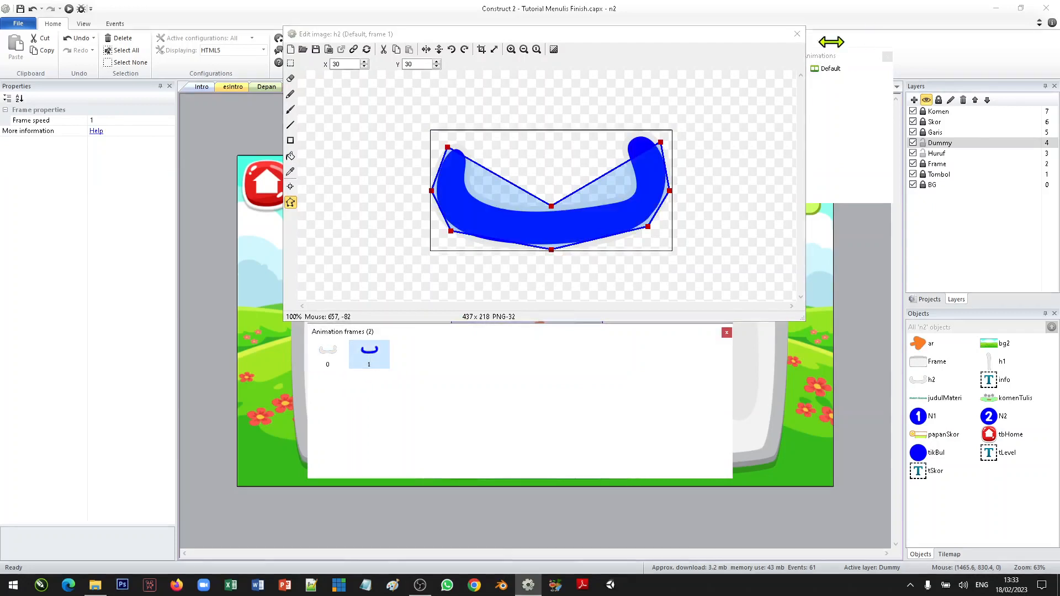
{"action": "left_click", "coordinate": [335, 358]}
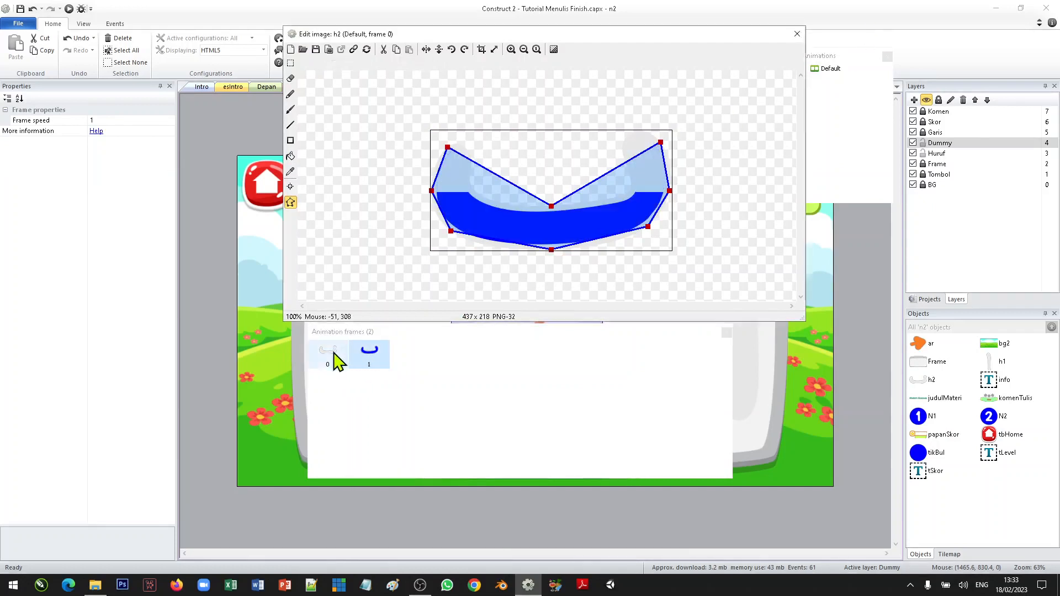
Set the speed of h2's Default animation to 0 and close the image editor
{"action": "left_click", "coordinate": [832, 70]}
{"action": "left_click", "coordinate": [844, 70]}
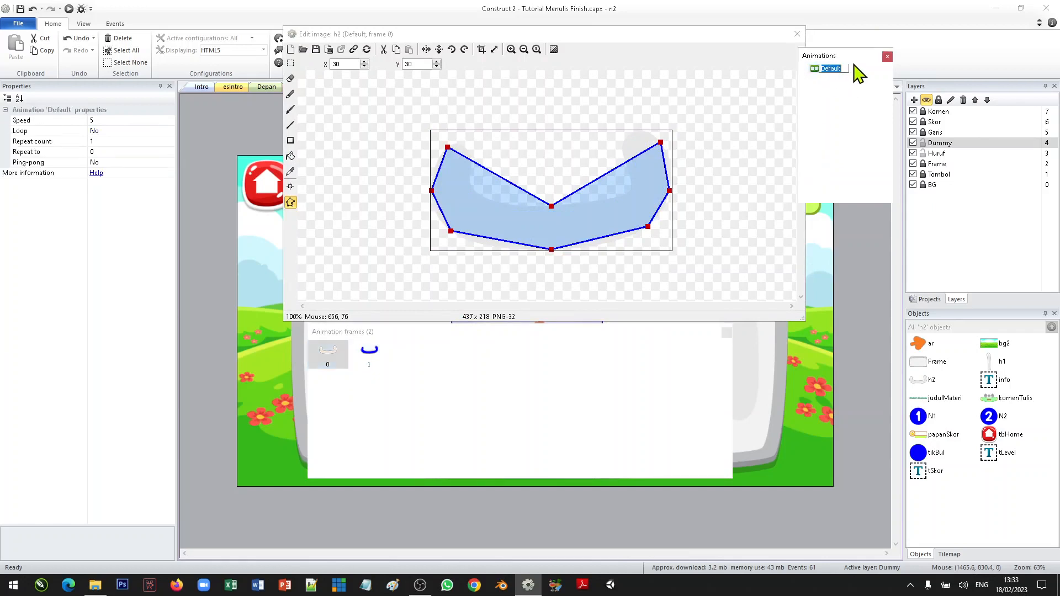
{"action": "left_click", "coordinate": [845, 89]}
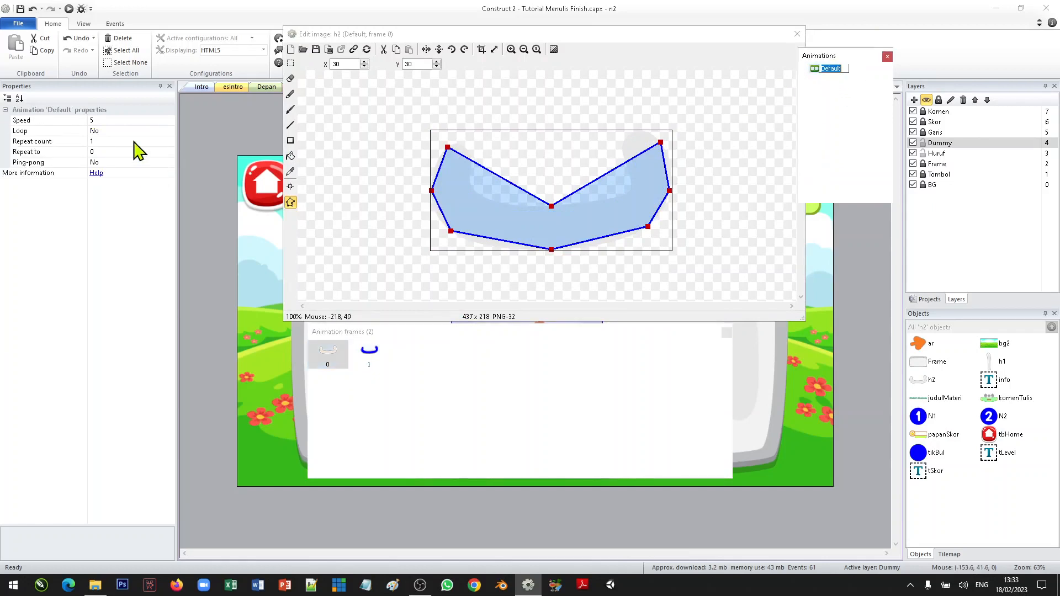
{"action": "left_click", "coordinate": [127, 121]}
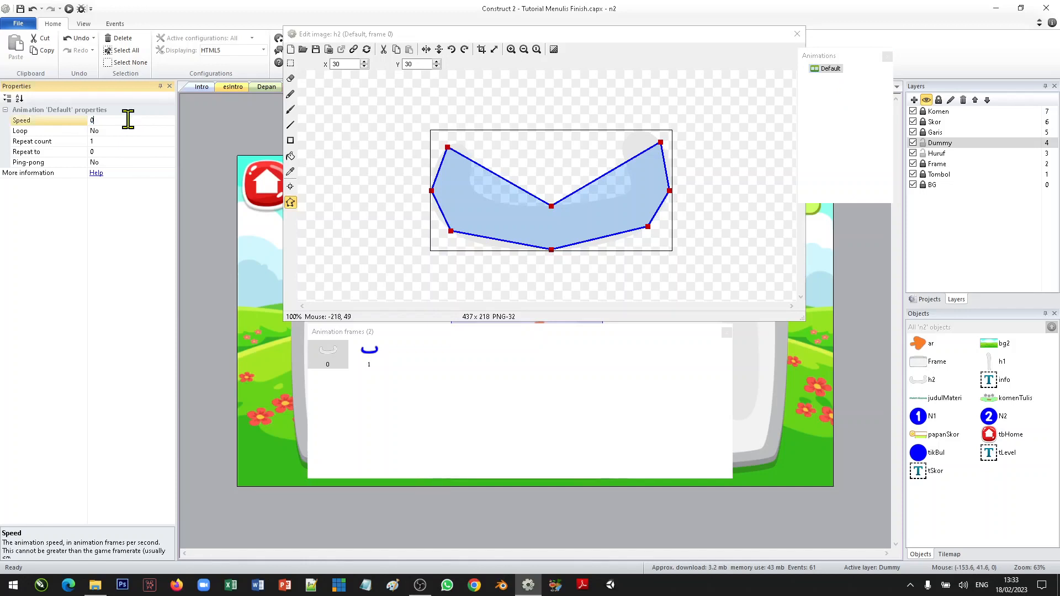
{"action": "left_click", "coordinate": [796, 34]}
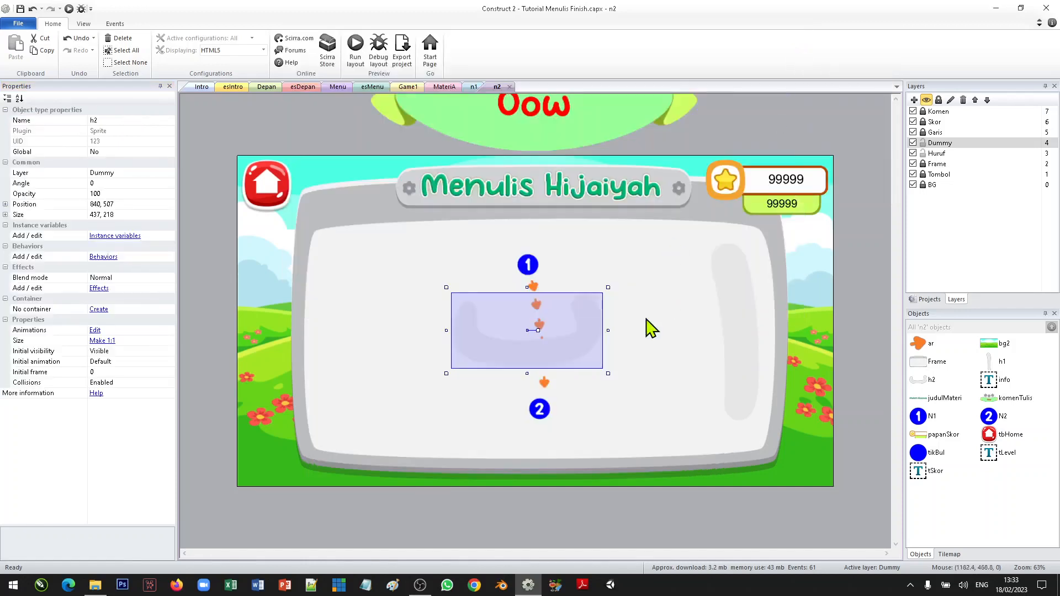
Move the h2 letter shape within the writing frame to about 884, 536
{"action": "mouse_move", "coordinate": [573, 344]}
{"action": "left_mouse_down"}
{"action": "mouse_move", "coordinate": [588, 346]}
{"action": "mouse_move", "coordinate": [575, 344]}
{"action": "left_mouse_up"}
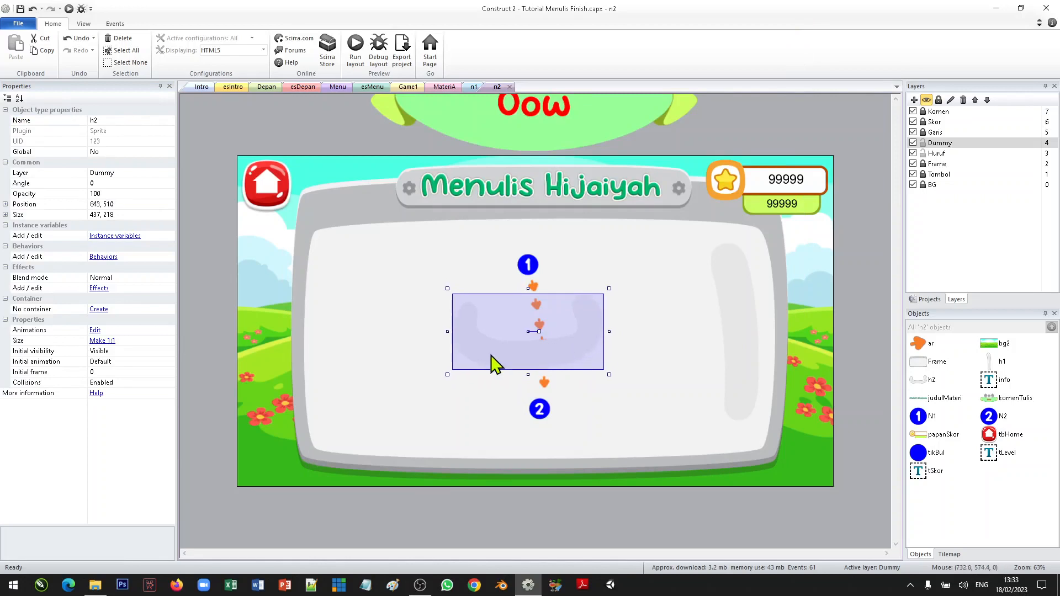
{"action": "mouse_move", "coordinate": [545, 349]}
{"action": "left_mouse_down"}
{"action": "mouse_move", "coordinate": [565, 364]}
{"action": "mouse_move", "coordinate": [565, 339]}
{"action": "mouse_move", "coordinate": [554, 346]}
{"action": "left_mouse_up"}
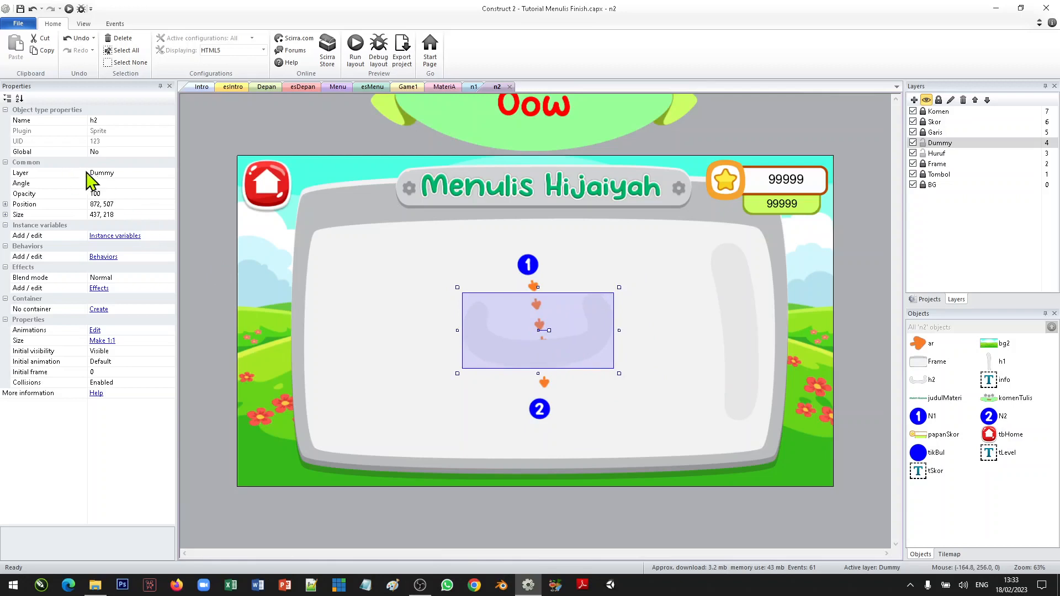
{"action": "mouse_move", "coordinate": [593, 344]}
{"action": "left_mouse_down"}
{"action": "mouse_move", "coordinate": [586, 359]}
{"action": "mouse_move", "coordinate": [599, 348]}
{"action": "left_mouse_up"}
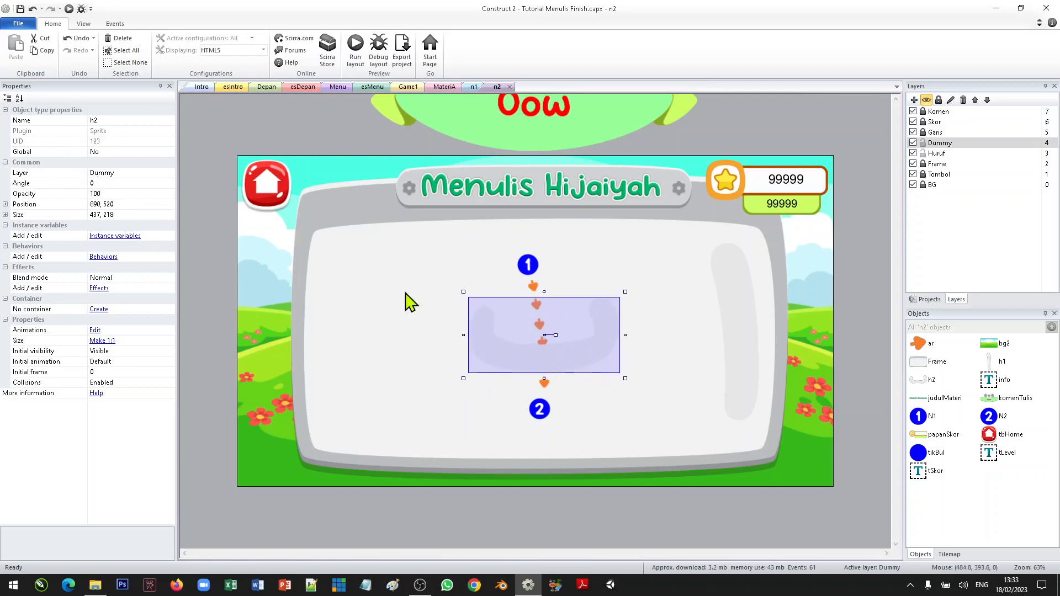
{"action": "left_click_drag", "start_coordinate": [559, 349], "coordinate": [564, 356]}
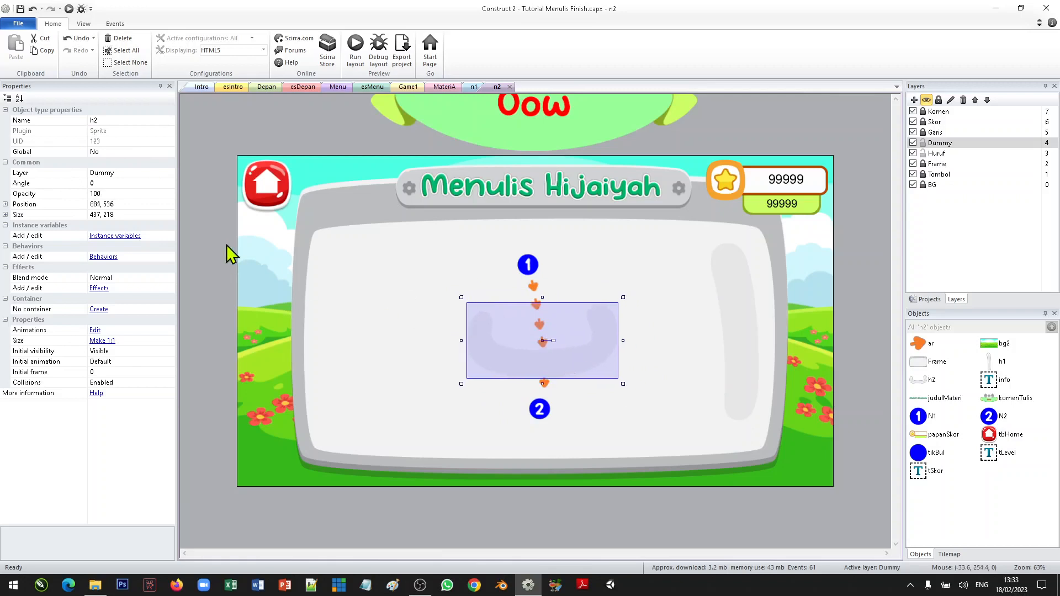
Assign the h2 letter to the Huruf layer and reposition it at about 876, 523
{"action": "left_click", "coordinate": [170, 174]}
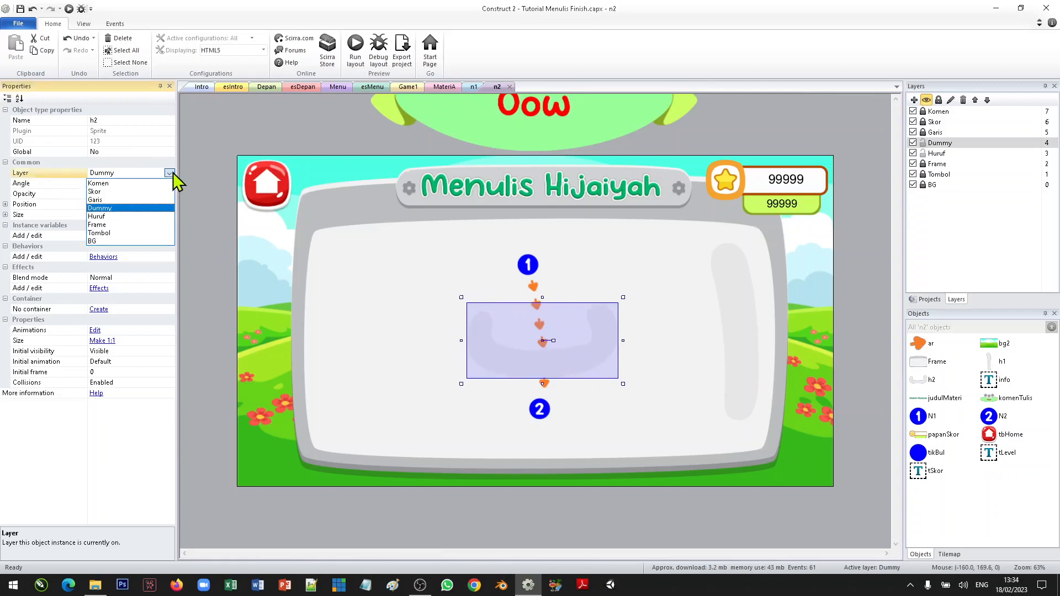
{"action": "left_click", "coordinate": [102, 217]}
{"action": "left_click", "coordinate": [676, 338]}
{"action": "left_click_drag", "start_coordinate": [602, 349], "coordinate": [602, 350]}
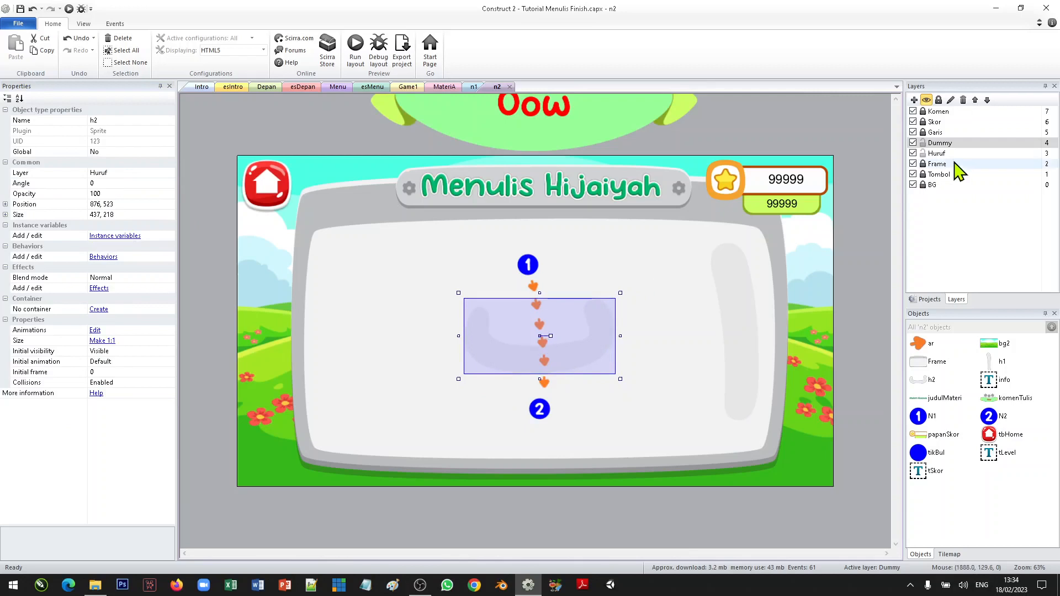
Delete the old h1 letter and place number markers 1 and 2 at h2's stroke ends, about 1042, 455 and 697, 478
{"action": "left_click", "coordinate": [749, 308]}
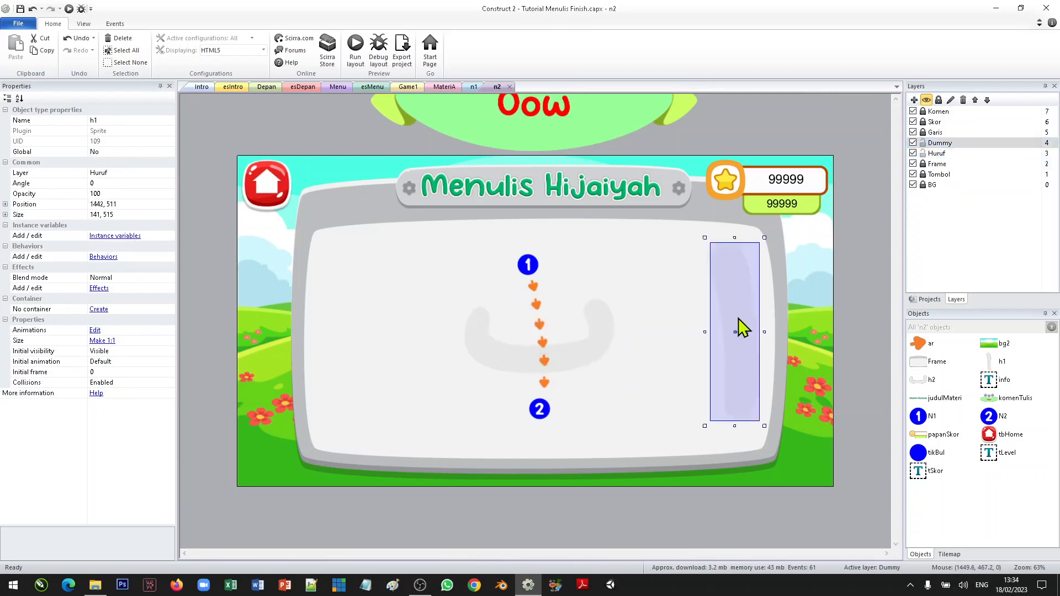
{"action": "key", "text": "Delete"}
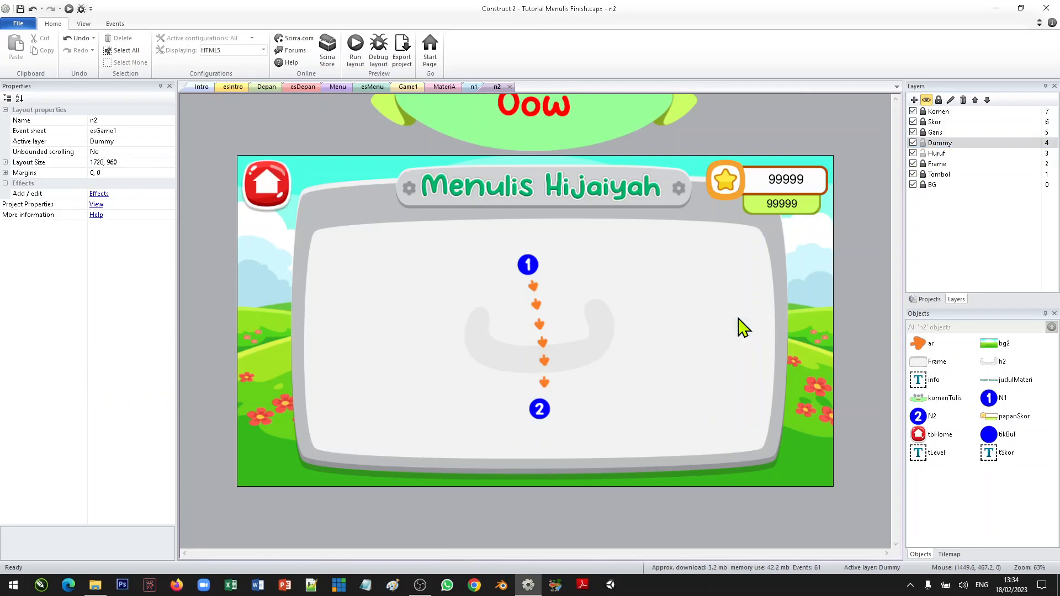
{"action": "left_click_drag", "start_coordinate": [532, 271], "coordinate": [601, 315]}
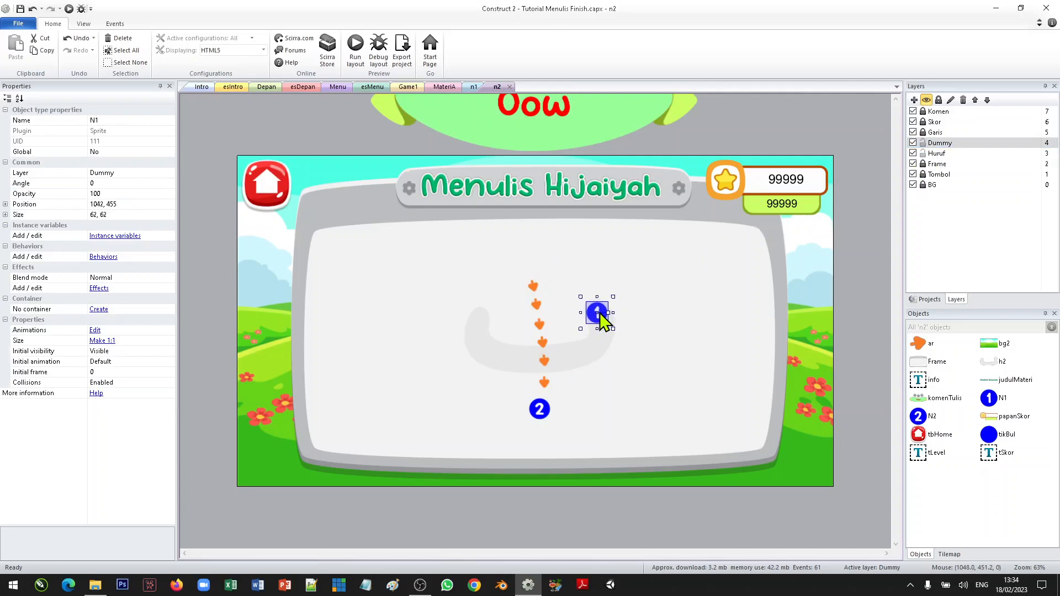
{"action": "left_click_drag", "start_coordinate": [541, 415], "coordinate": [481, 326]}
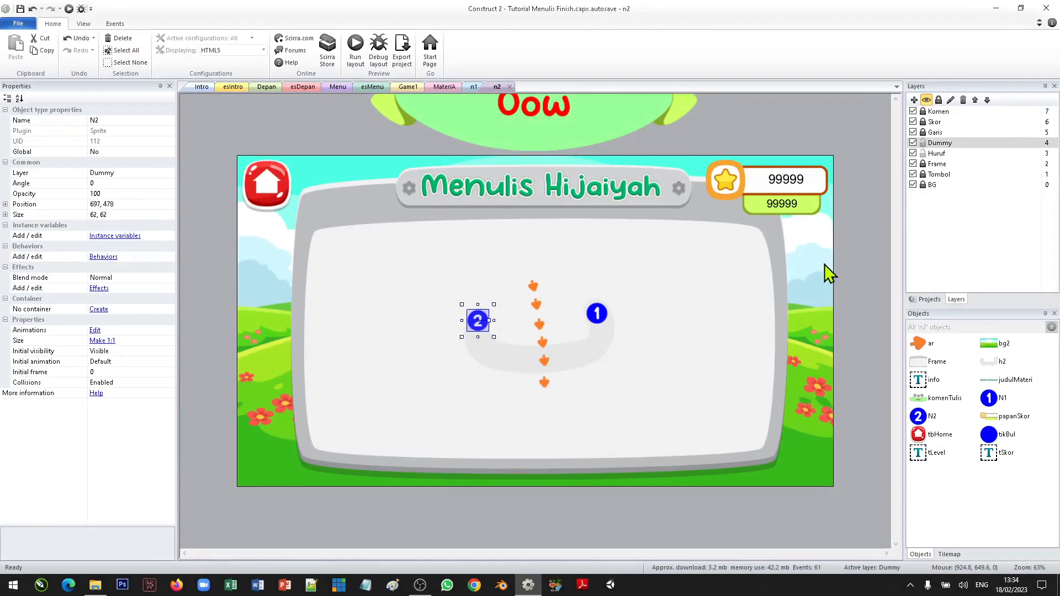
Move the six orange arrows onto h2's curved stroke, spaced out between number markers 1 and 2
{"action": "left_click", "coordinate": [545, 382]}
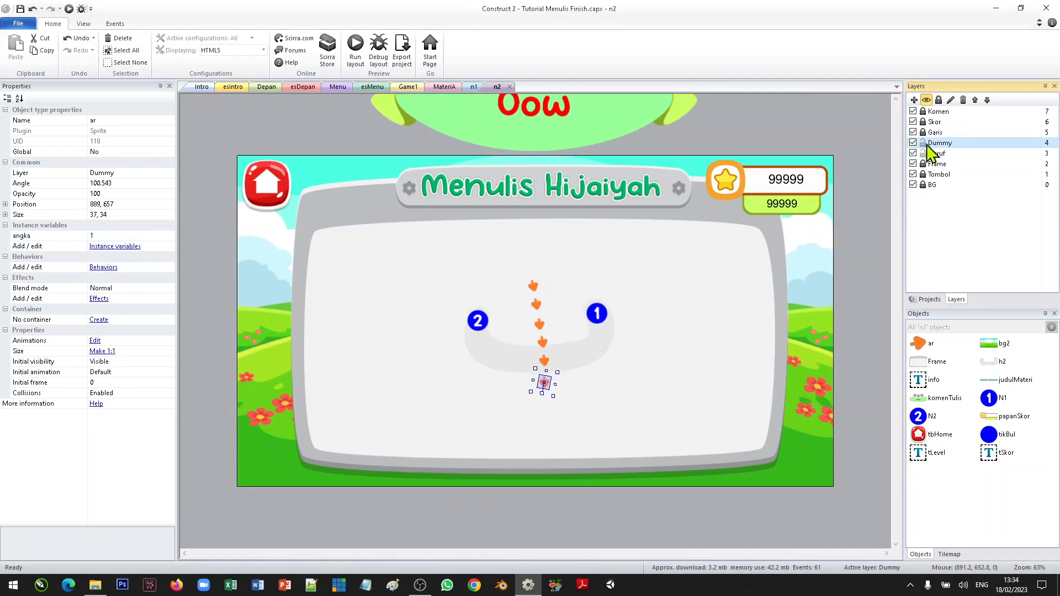
{"action": "left_click", "coordinate": [928, 144]}
{"action": "left_click", "coordinate": [607, 339]}
{"action": "left_click_drag", "start_coordinate": [544, 387], "coordinate": [480, 348]}
{"action": "mouse_move", "coordinate": [546, 369]}
{"action": "left_mouse_down"}
{"action": "mouse_move", "coordinate": [497, 362]}
{"action": "mouse_move", "coordinate": [525, 365]}
{"action": "left_mouse_up"}
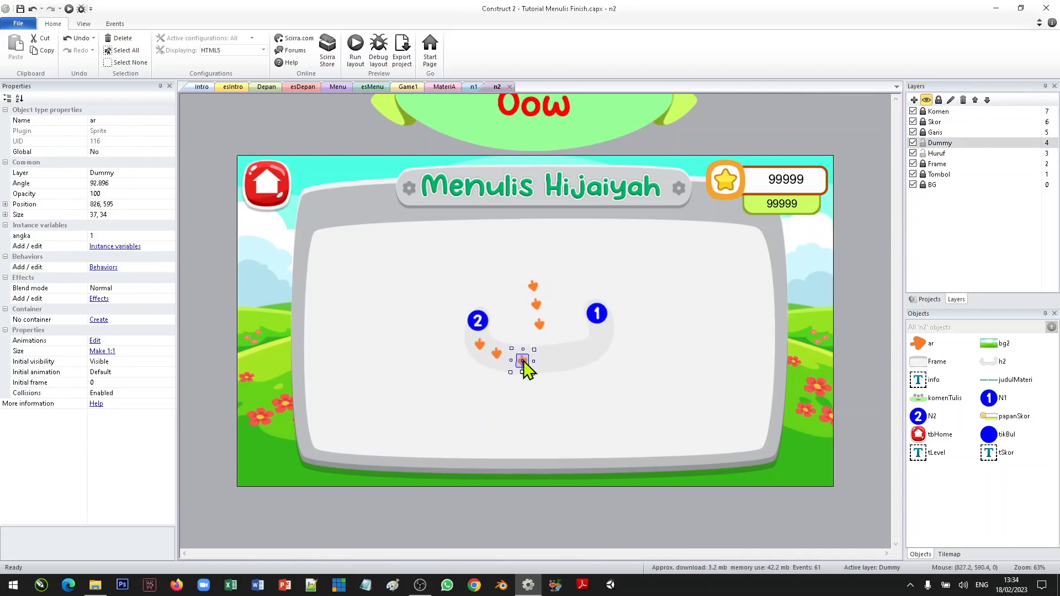
{"action": "left_click_drag", "start_coordinate": [541, 327], "coordinate": [554, 369]}
{"action": "left_click_drag", "start_coordinate": [538, 308], "coordinate": [572, 360]}
{"action": "left_click_drag", "start_coordinate": [533, 286], "coordinate": [547, 359]}
{"action": "left_click", "coordinate": [526, 359]}
{"action": "left_click", "coordinate": [499, 353]}
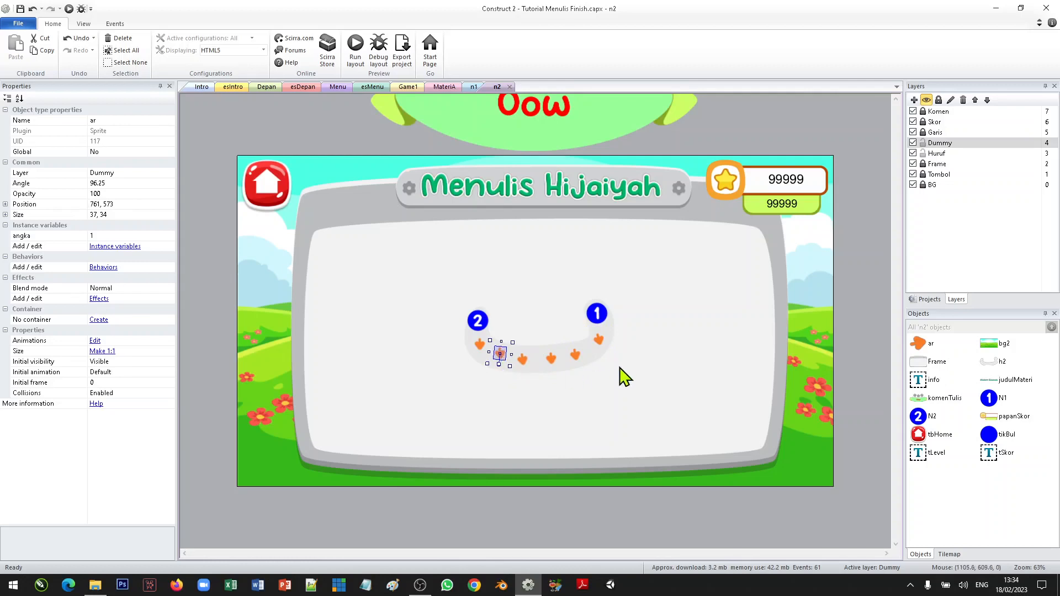
Rotate the arrows along the h2 curve so they point along the stroke from marker 1 toward marker 2
{"action": "left_click", "coordinate": [598, 341]}
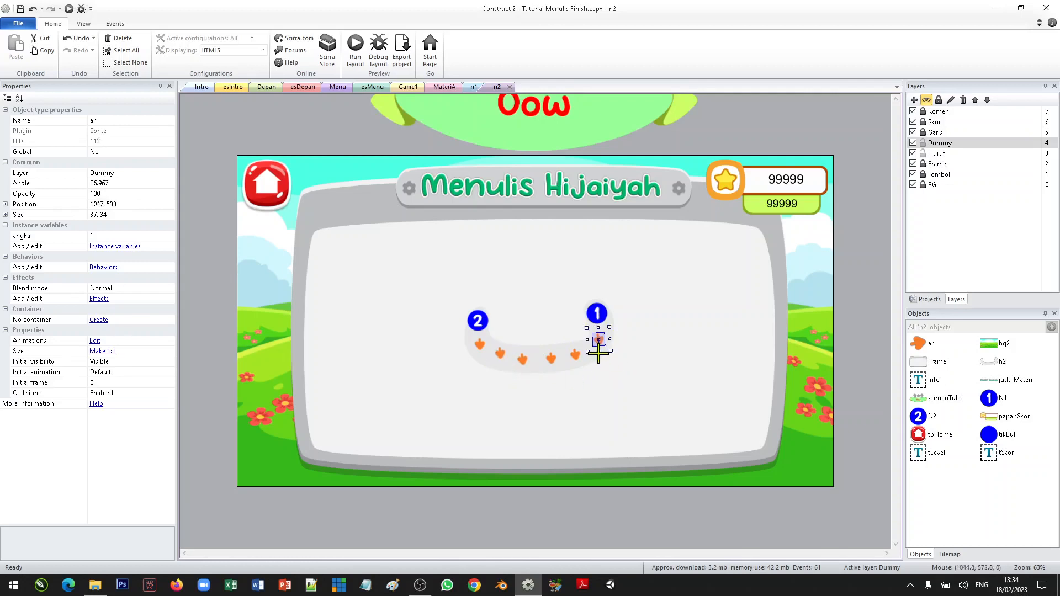
{"action": "left_click_drag", "start_coordinate": [598, 353], "coordinate": [548, 372]}
{"action": "left_click", "coordinate": [574, 362]}
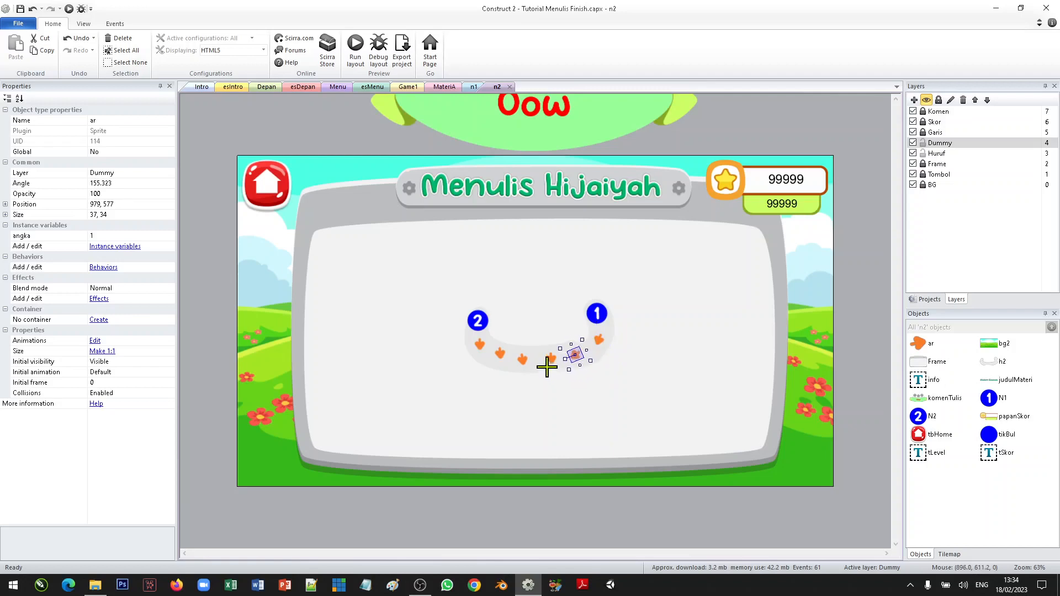
{"action": "left_click", "coordinate": [551, 361]}
{"action": "left_click_drag", "start_coordinate": [549, 370], "coordinate": [471, 343]}
{"action": "left_click", "coordinate": [522, 362]}
{"action": "left_click", "coordinate": [499, 356]}
Undo the accidental resize of the arrow under marker 2 and rotate it to about 257 degrees, pointing toward the marker
{"action": "left_click", "coordinate": [481, 344]}
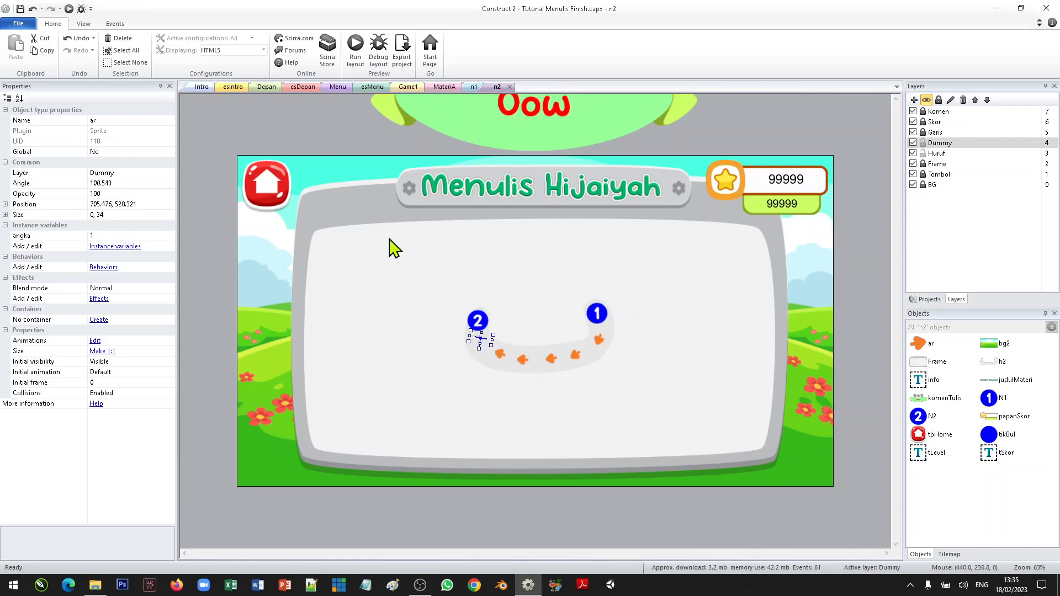
{"action": "left_click", "coordinate": [77, 38]}
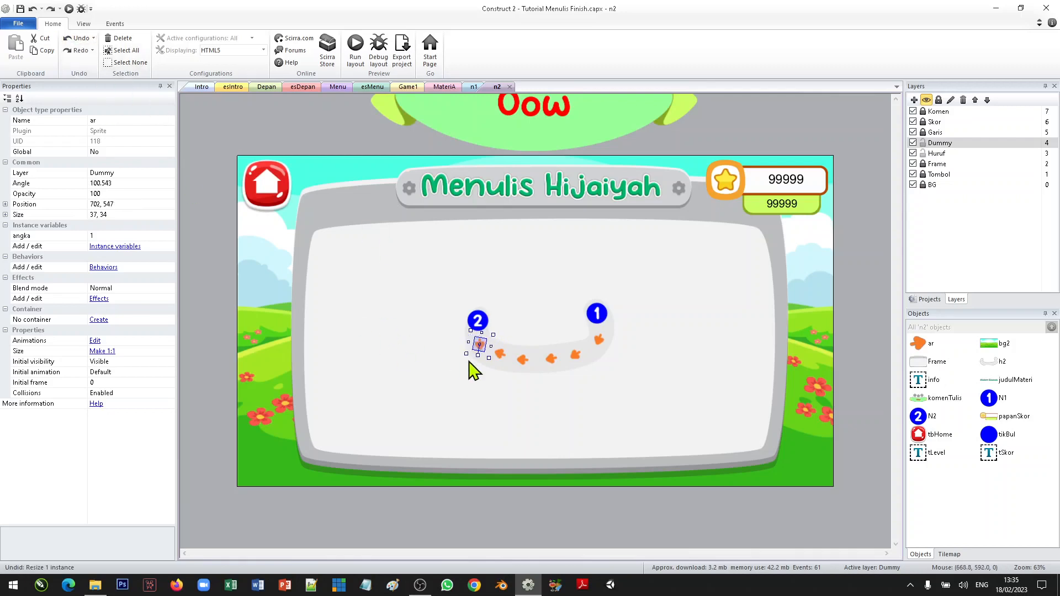
{"action": "left_click_drag", "start_coordinate": [478, 356], "coordinate": [473, 331]}
{"action": "left_click", "coordinate": [420, 366]}
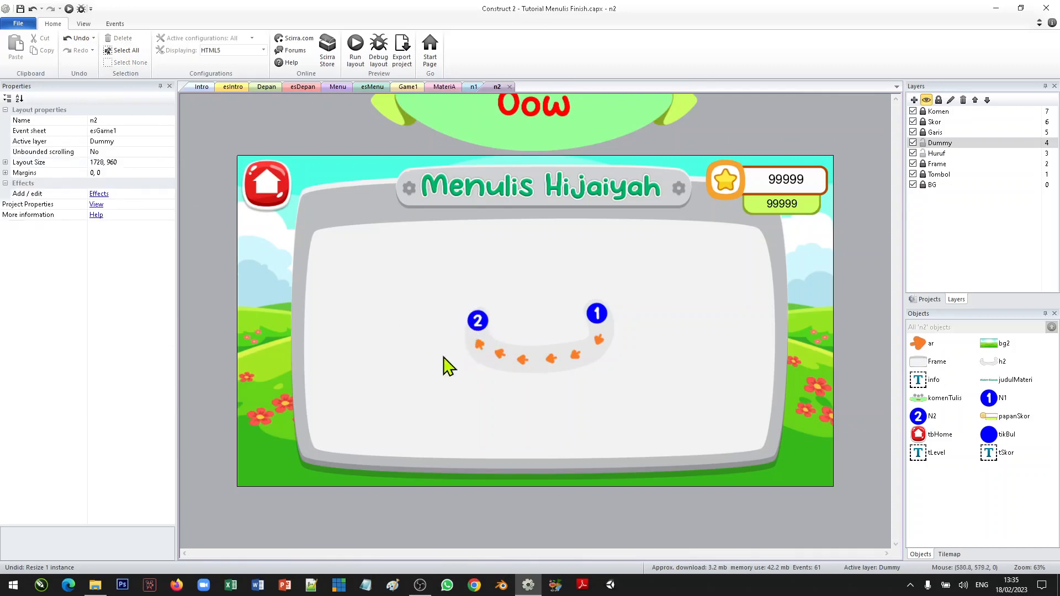
{"action": "left_click", "coordinate": [482, 347]}
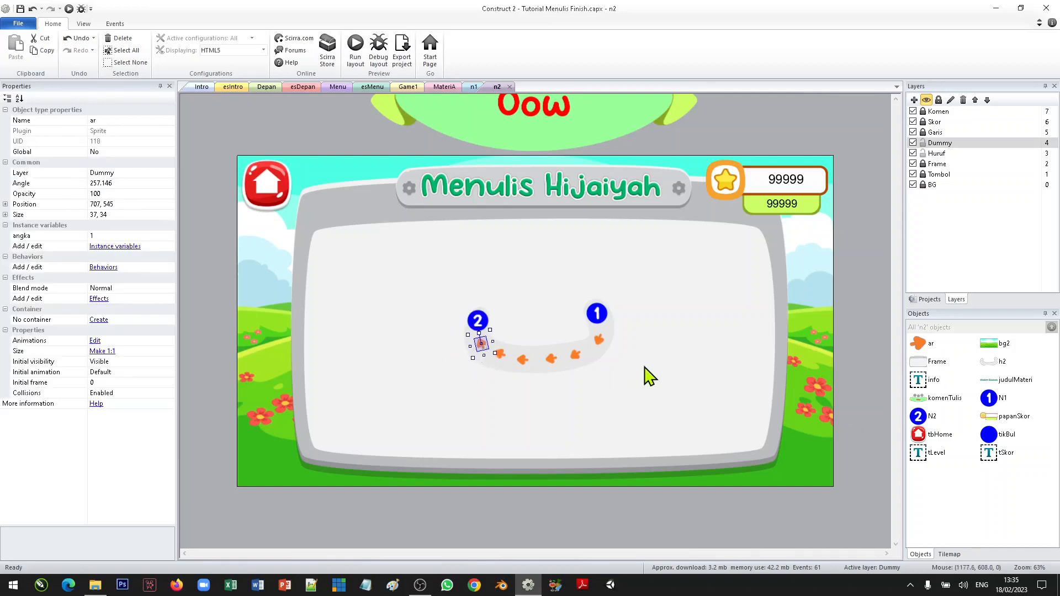
{"action": "left_click", "coordinate": [642, 376]}
Enlarge the h2 letter to about 538 by 269 and move markers 2 and 1 back onto its stroke ends
{"action": "left_click", "coordinate": [479, 325]}
{"action": "left_click", "coordinate": [595, 323]}
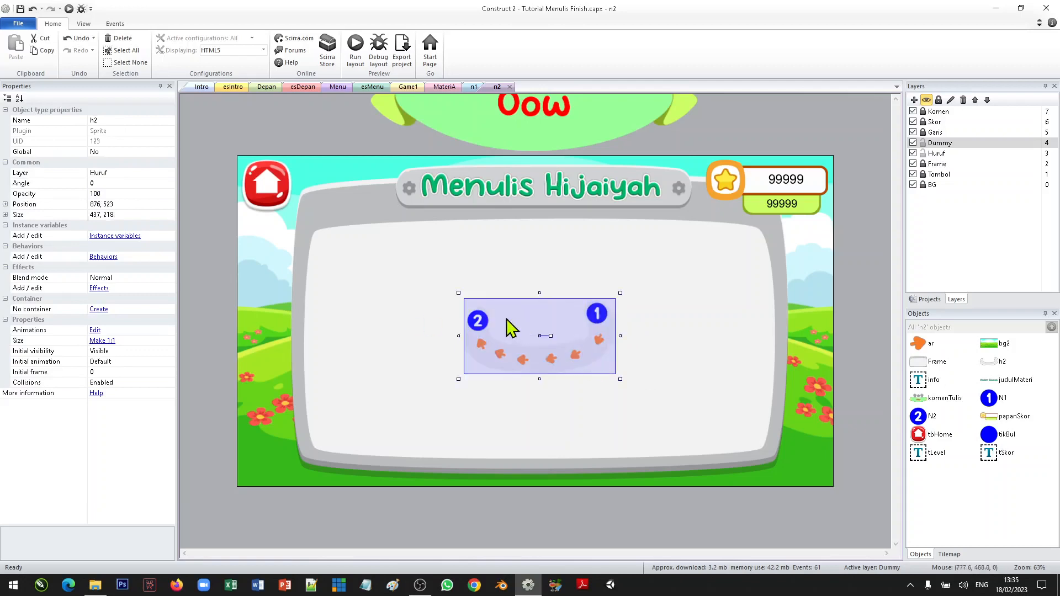
{"action": "left_click_drag", "start_coordinate": [460, 293], "coordinate": [435, 270]}
{"action": "left_click_drag", "start_coordinate": [438, 322], "coordinate": [460, 307]}
{"action": "left_click_drag", "start_coordinate": [595, 313], "coordinate": [606, 299]}
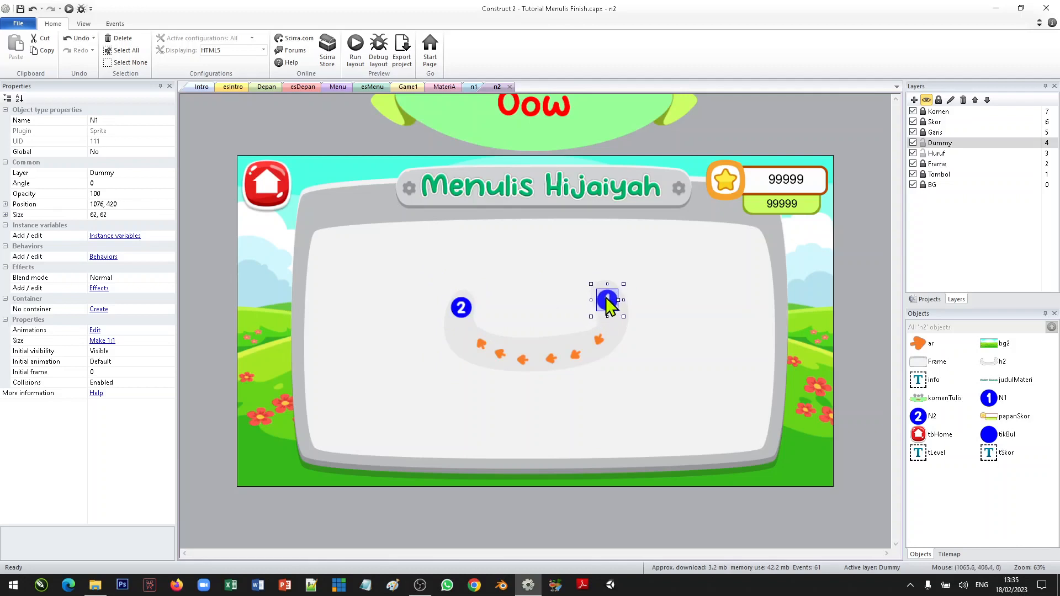
Respace the arrows along the enlarged h2 stroke and add a seventh arrow copy to fill the curve
{"action": "left_click_drag", "start_coordinate": [600, 337], "coordinate": [610, 326]}
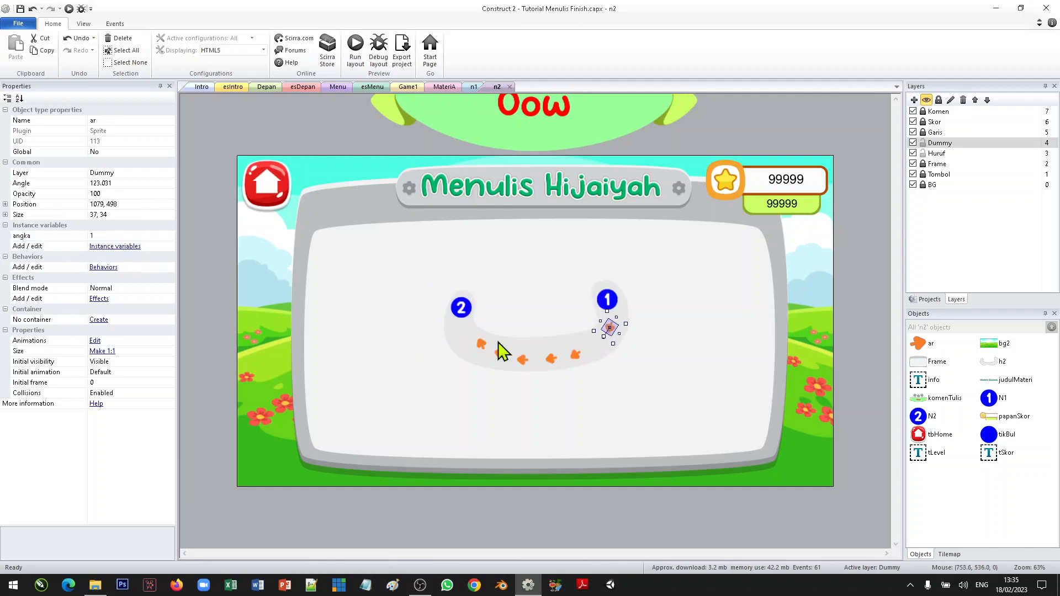
{"action": "mouse_move", "coordinate": [477, 341]}
{"action": "left_mouse_down"}
{"action": "mouse_move", "coordinate": [464, 334]}
{"action": "mouse_move", "coordinate": [493, 362]}
{"action": "left_mouse_up"}
{"action": "left_click_drag", "start_coordinate": [578, 353], "coordinate": [508, 355]}
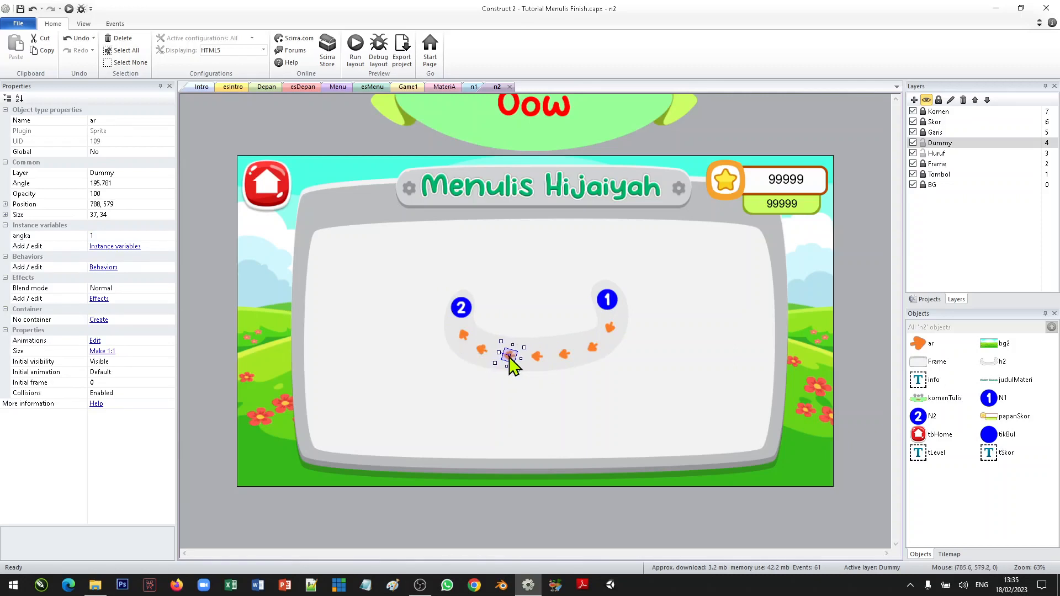
{"action": "left_click", "coordinate": [656, 369]}
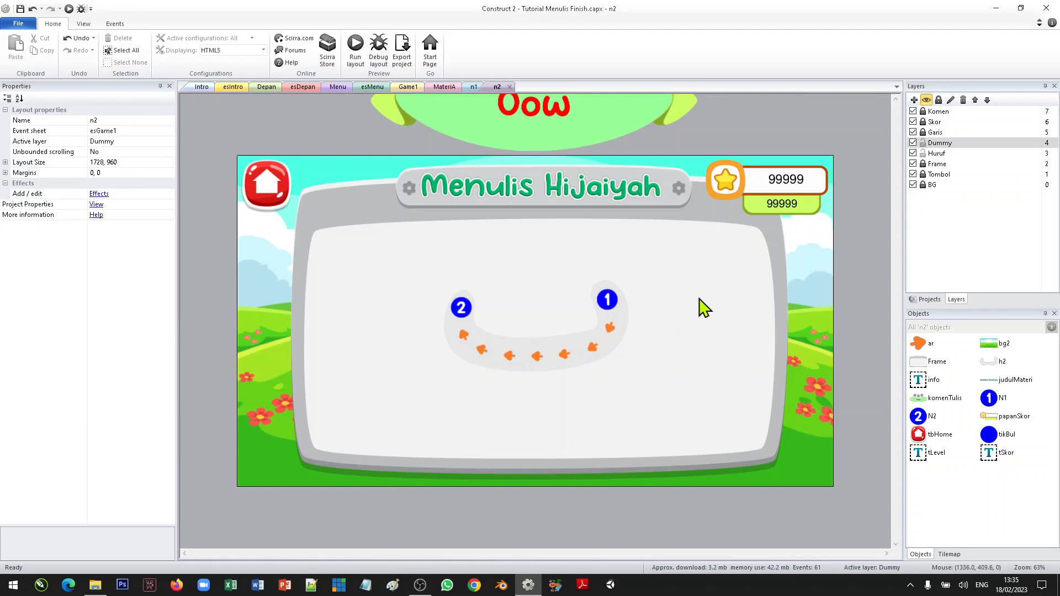
{"action": "left_click", "coordinate": [608, 294]}
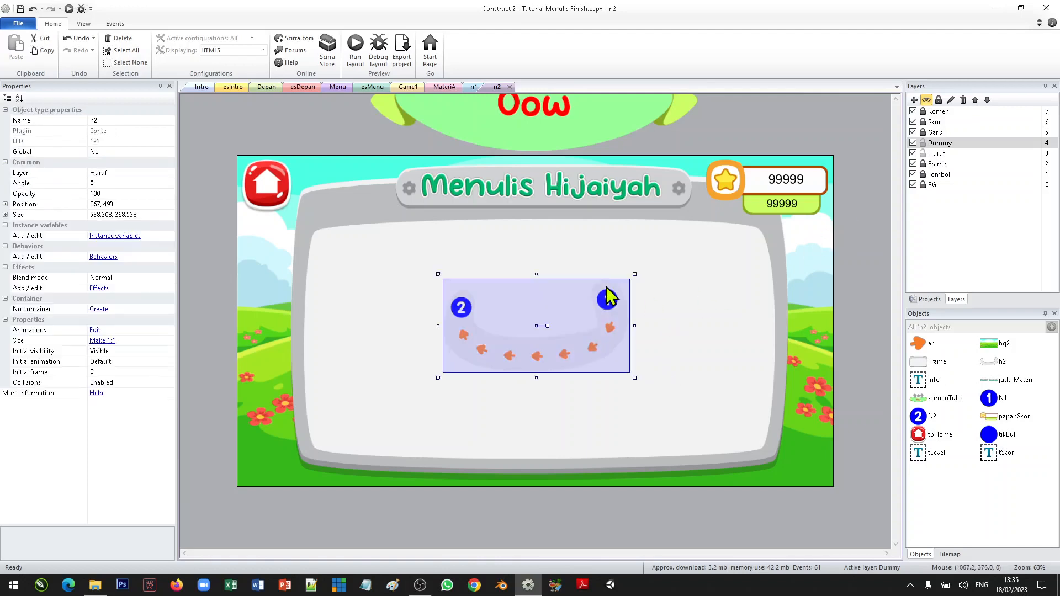
{"action": "left_click", "coordinate": [411, 356]}
Insert a new Sprite object named h2b, placed just below the middle of the h2 curve
{"action": "right_click", "coordinate": [402, 334]}
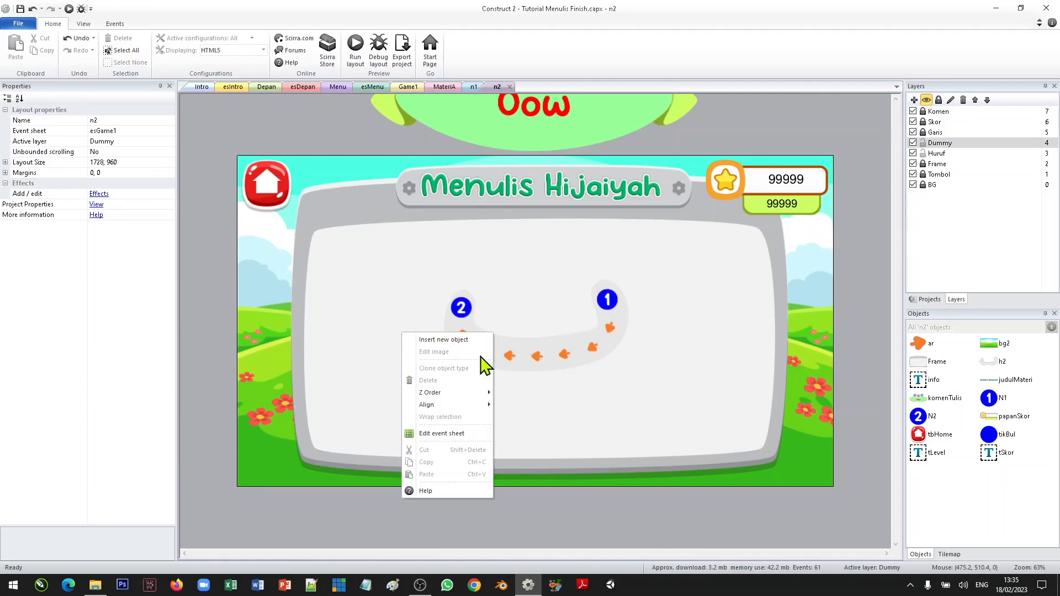
{"action": "left_click", "coordinate": [449, 339]}
{"action": "left_click", "coordinate": [803, 276]}
{"action": "left_click", "coordinate": [723, 338]}
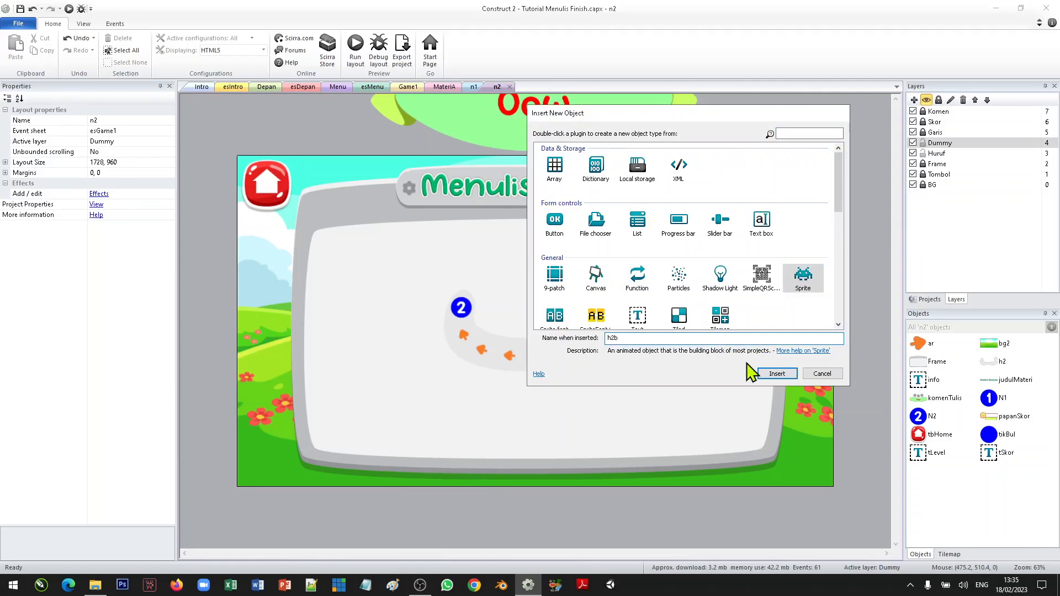
{"action": "left_click", "coordinate": [774, 374]}
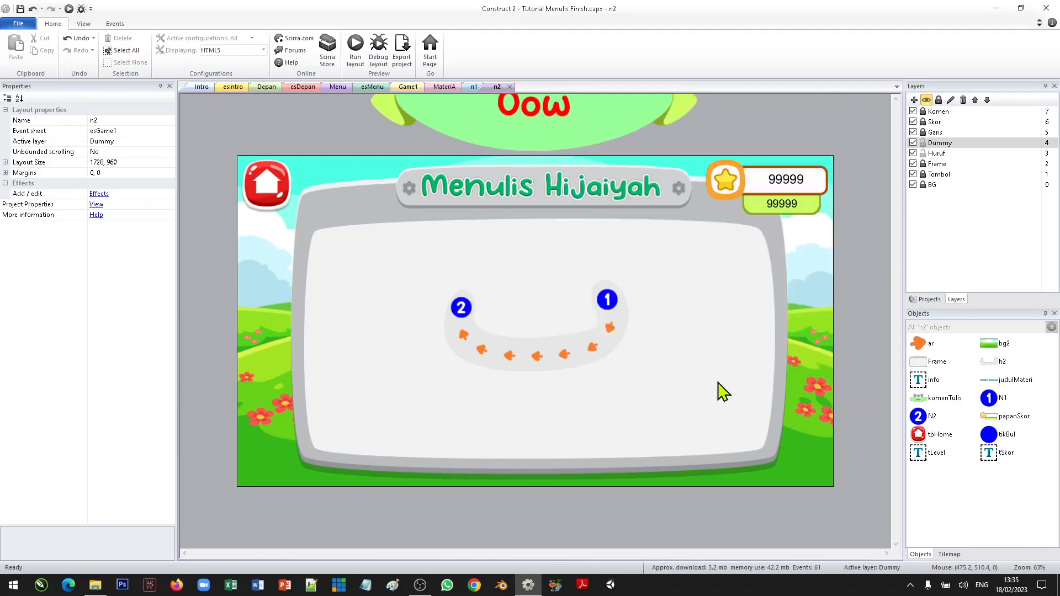
{"action": "left_click", "coordinate": [543, 392]}
Load h1_b0.png into frame 0 of the h2b sprite
{"action": "left_click", "coordinate": [302, 50]}
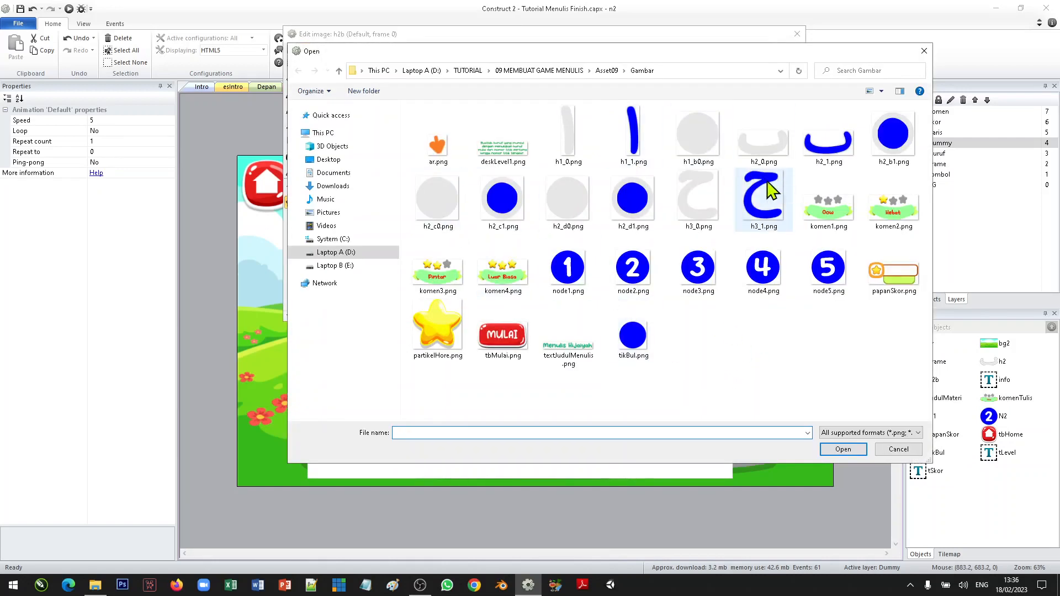
{"action": "left_click", "coordinate": [700, 150]}
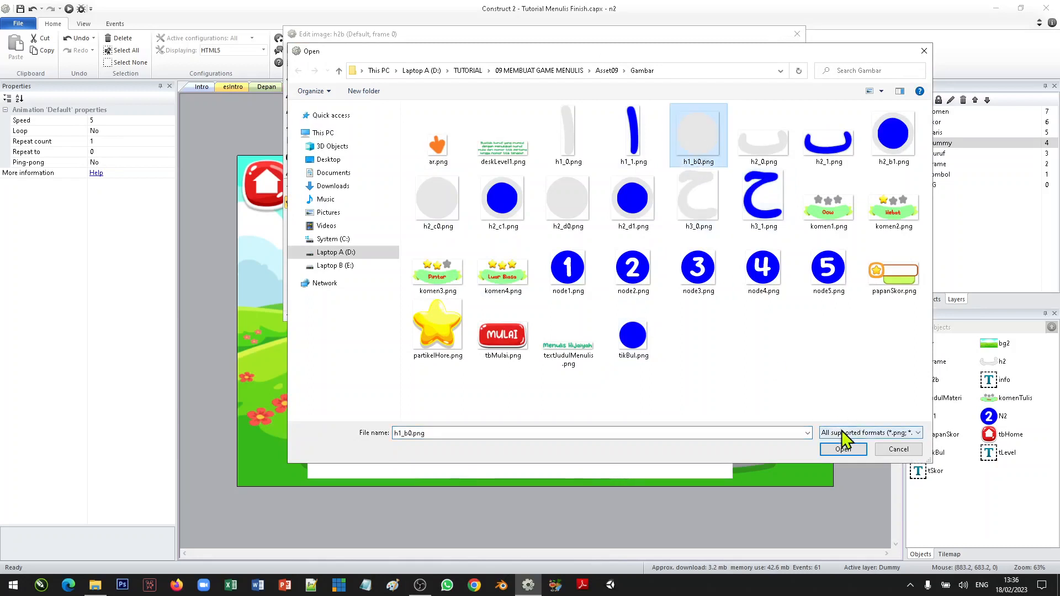
{"action": "left_click", "coordinate": [833, 451]}
Add a second animation frame to h2b, load h2_b1.png into it, and close the image editor after comparing both frames
{"action": "right_click", "coordinate": [373, 359]}
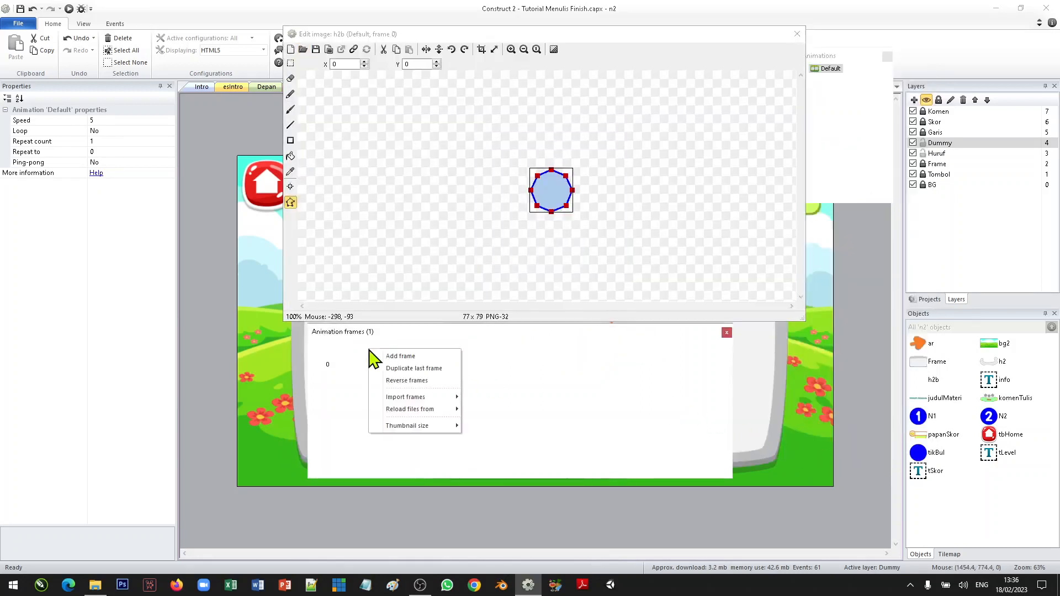
{"action": "left_click", "coordinate": [388, 358]}
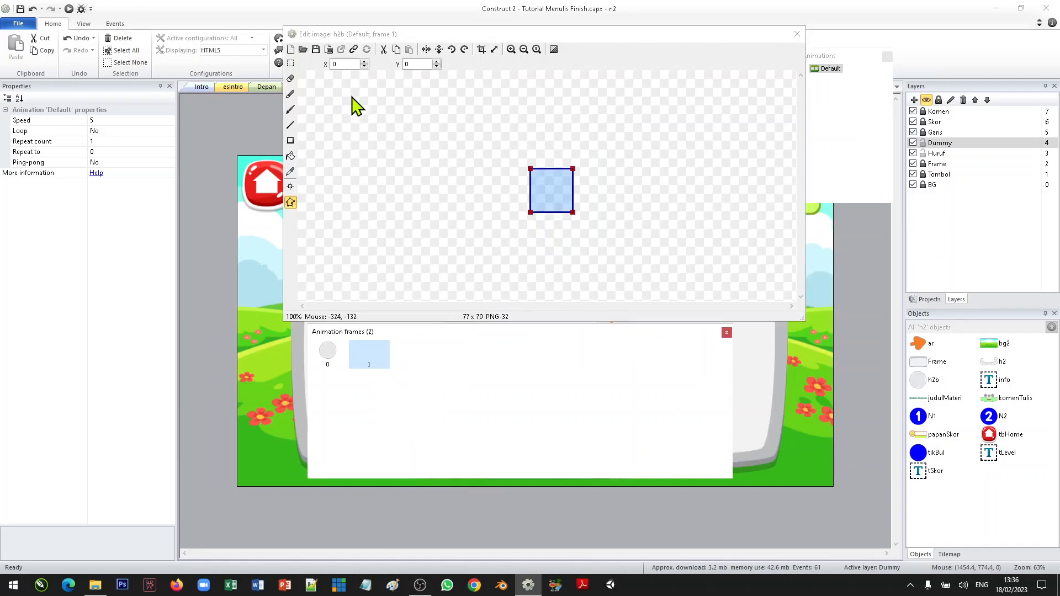
{"action": "left_click", "coordinate": [302, 50]}
{"action": "left_click", "coordinate": [893, 138]}
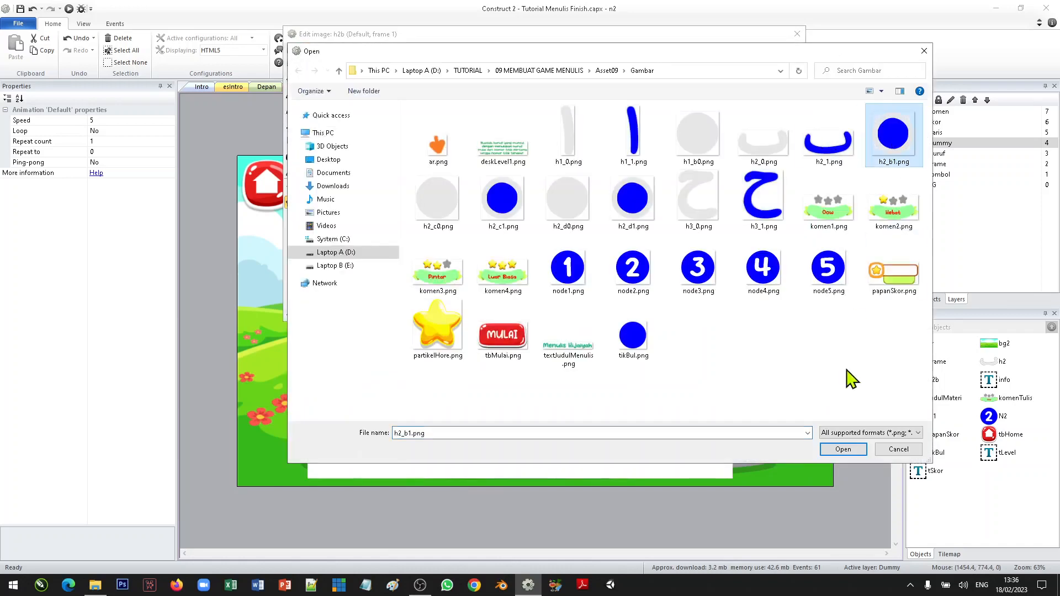
{"action": "left_click", "coordinate": [843, 449]}
{"action": "left_click", "coordinate": [330, 355]}
{"action": "left_click", "coordinate": [370, 359]}
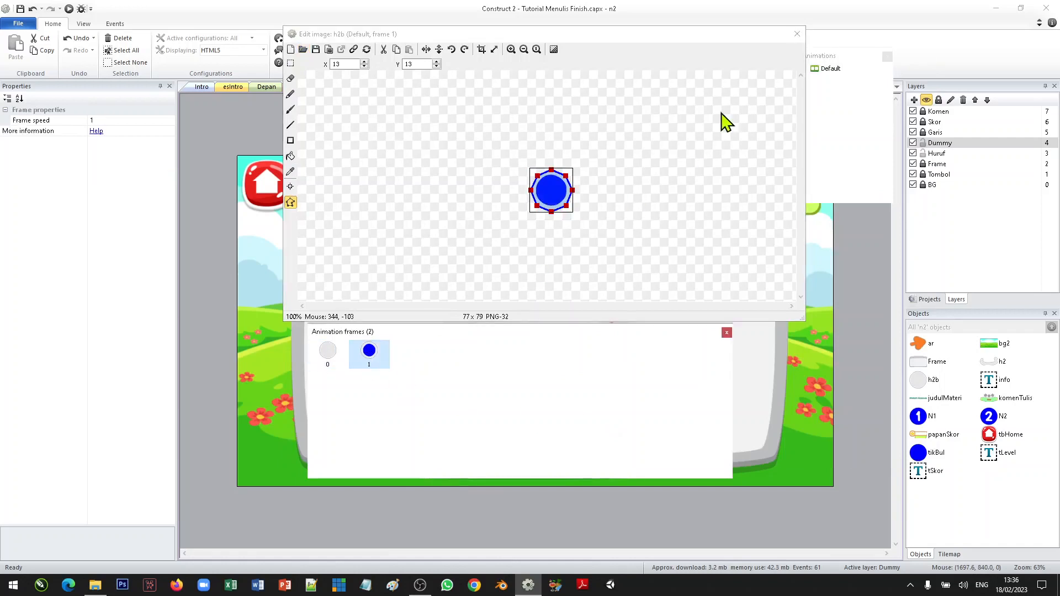
{"action": "left_click", "coordinate": [797, 34]}
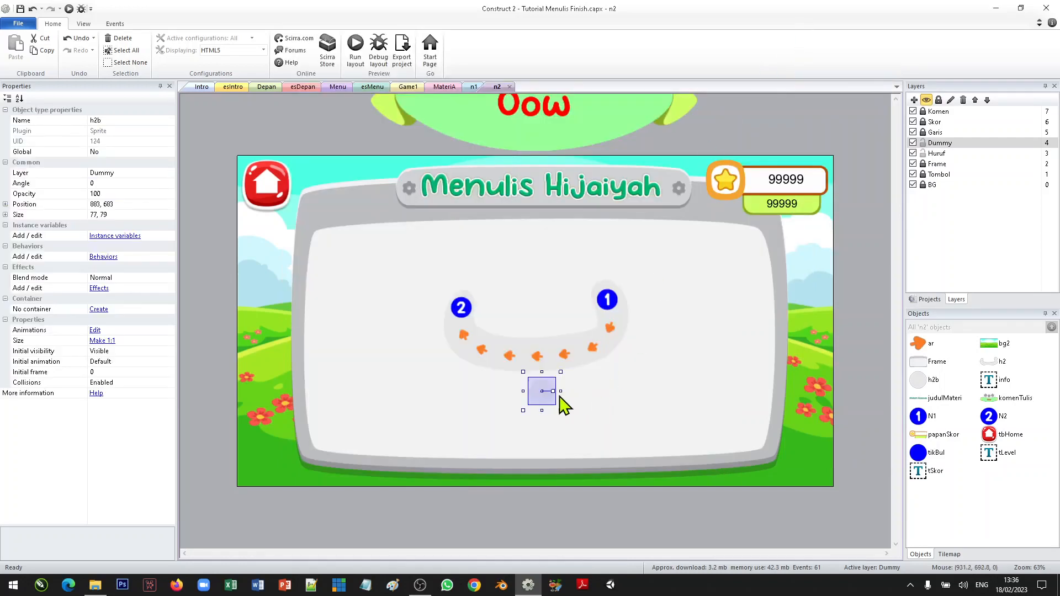
Center the h2b dot under the h2 curve at about 869, 694, assign it to the Huruf layer, and toggle that layer's visibility
{"action": "left_click_drag", "start_coordinate": [545, 395], "coordinate": [543, 406]}
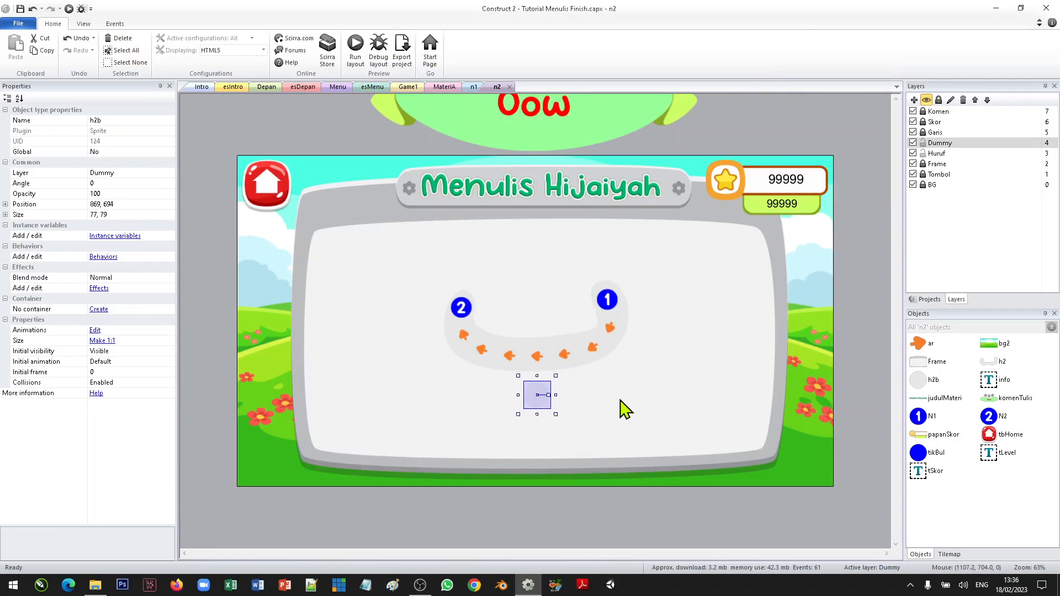
{"action": "left_click", "coordinate": [625, 409]}
{"action": "left_click", "coordinate": [542, 401]}
{"action": "left_click", "coordinate": [169, 173]}
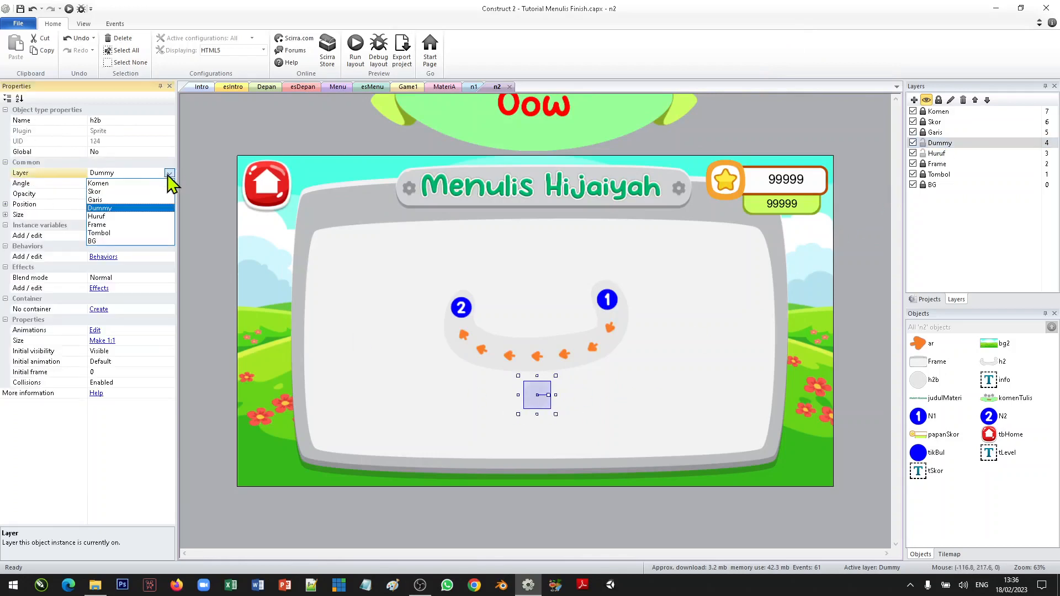
{"action": "left_click", "coordinate": [123, 217]}
{"action": "left_click", "coordinate": [208, 235]}
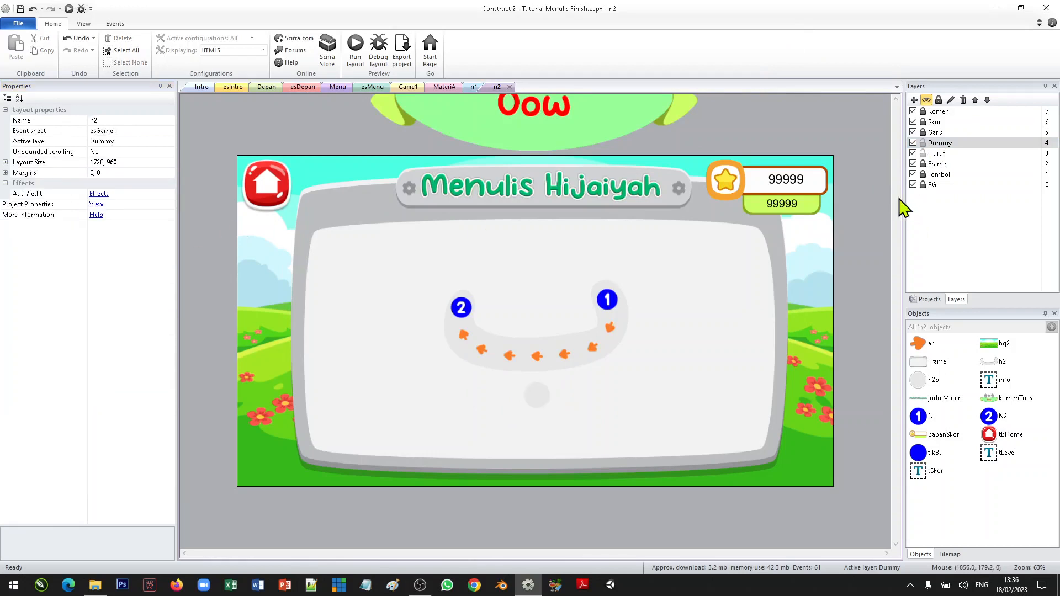
{"action": "left_click", "coordinate": [913, 154]}
{"action": "left_click", "coordinate": [913, 154]}
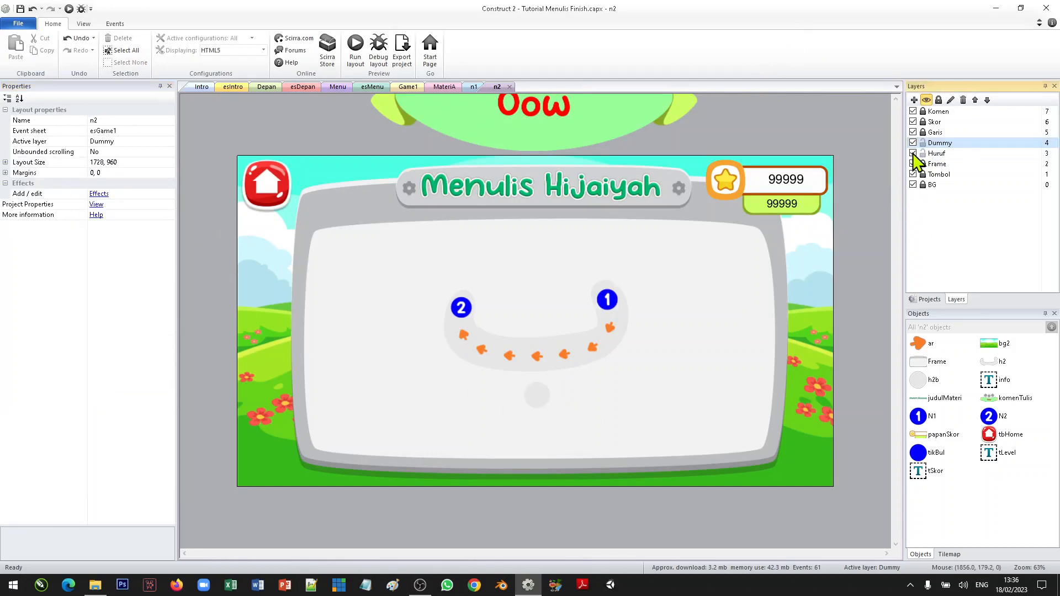
On the Dummy layer, clone the number 2 marker and place the copy over the dot below the curve
{"action": "left_click", "coordinate": [939, 144]}
{"action": "left_click", "coordinate": [595, 413]}
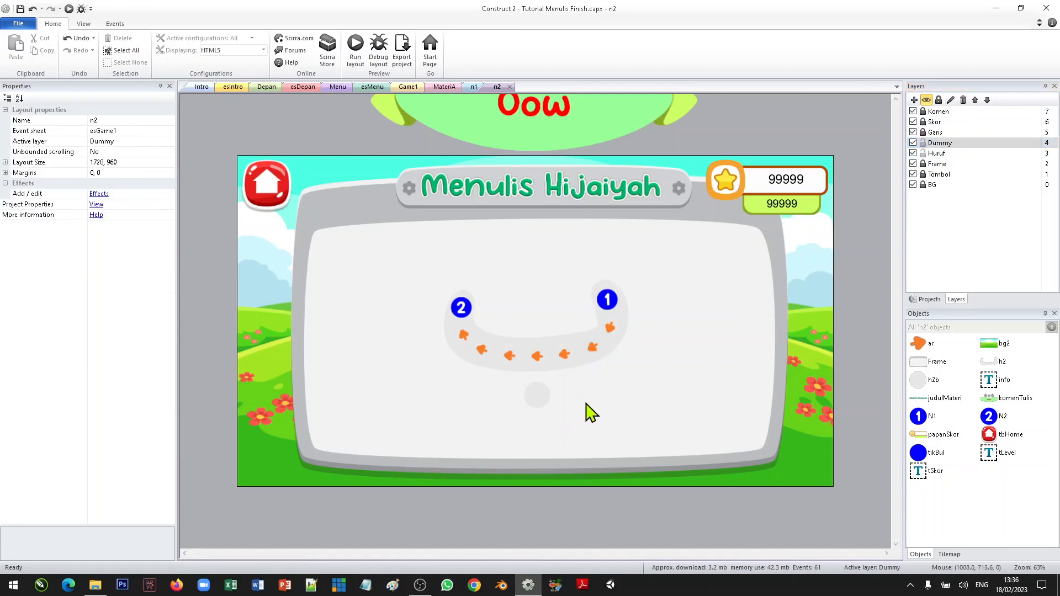
{"action": "left_click", "coordinate": [462, 308]}
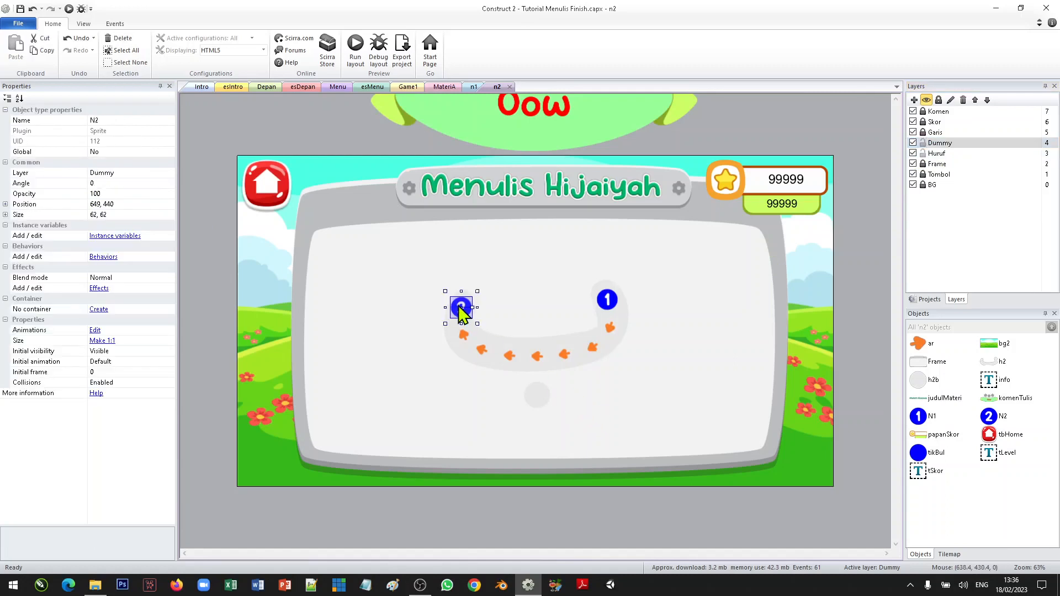
{"action": "right_click", "coordinate": [462, 314]}
{"action": "left_click", "coordinate": [516, 350]}
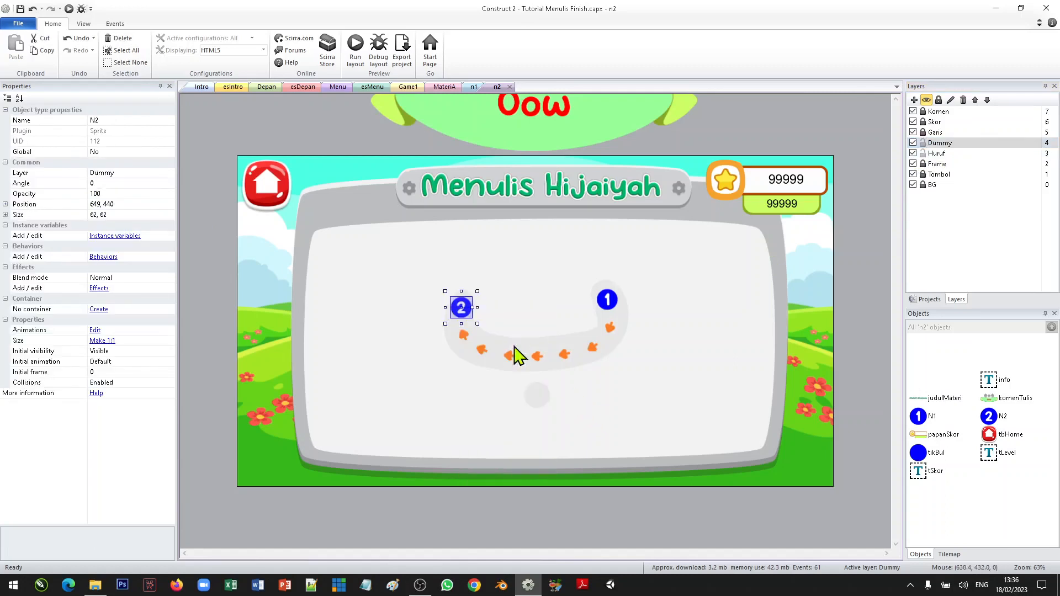
{"action": "left_click", "coordinate": [536, 393]}
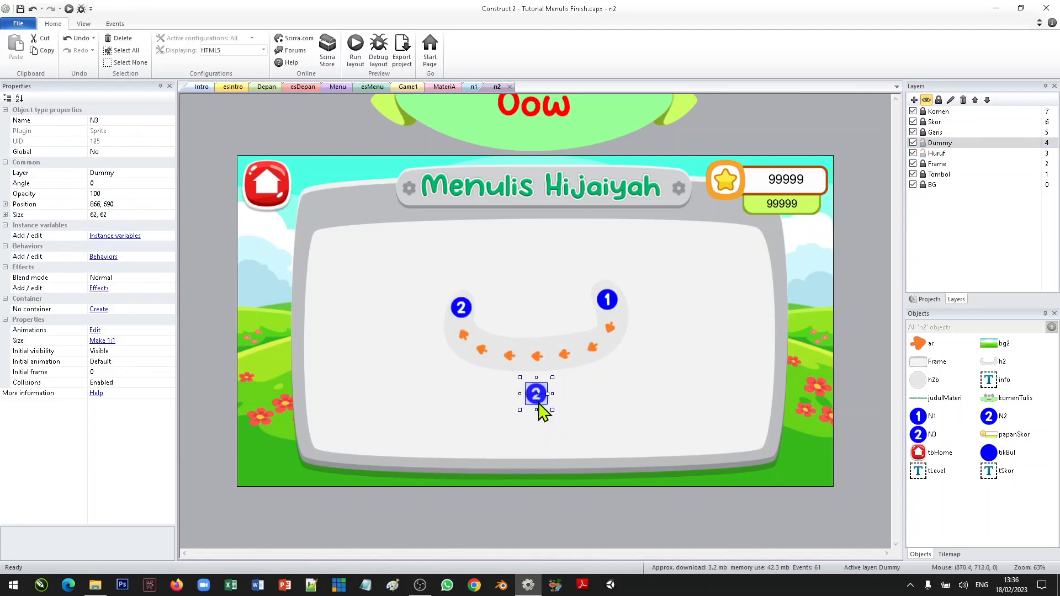
Replace the N3 sprite's image with node3.png and close the image editor
{"action": "double_click", "coordinate": [537, 395]}
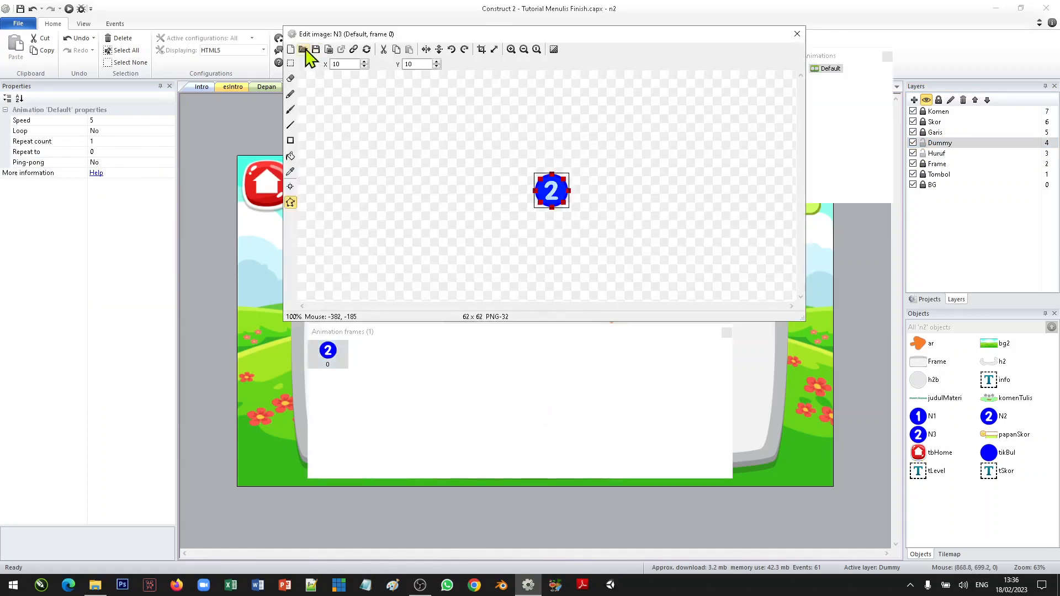
{"action": "left_click", "coordinate": [692, 270]}
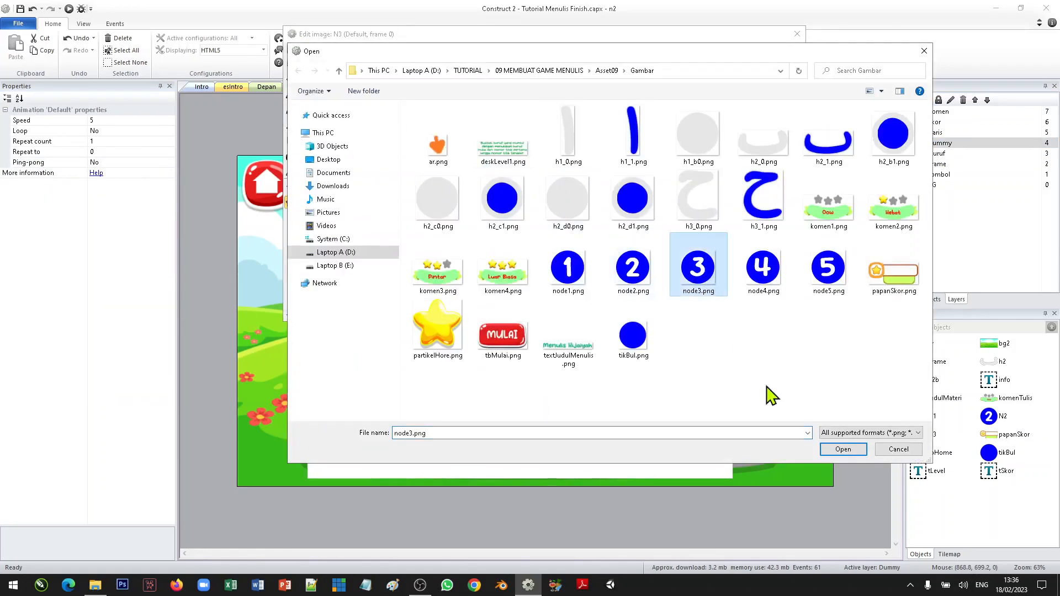
{"action": "left_click", "coordinate": [839, 449]}
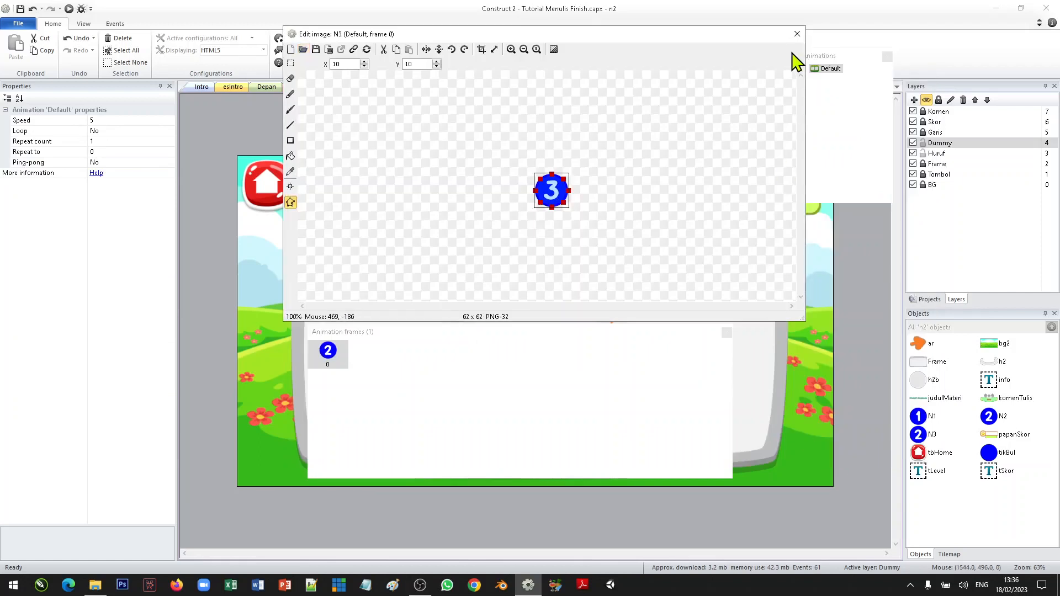
{"action": "left_click", "coordinate": [796, 34]}
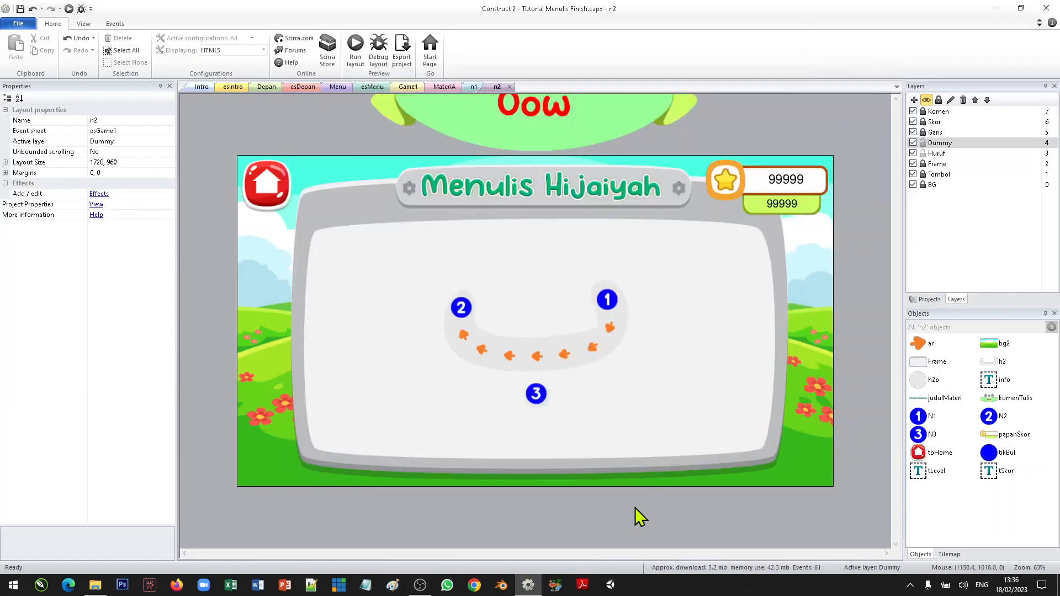
Center the number 3 marker on the dot below the curve and lock the Dummy and Huruf layers
{"action": "left_click", "coordinate": [537, 398]}
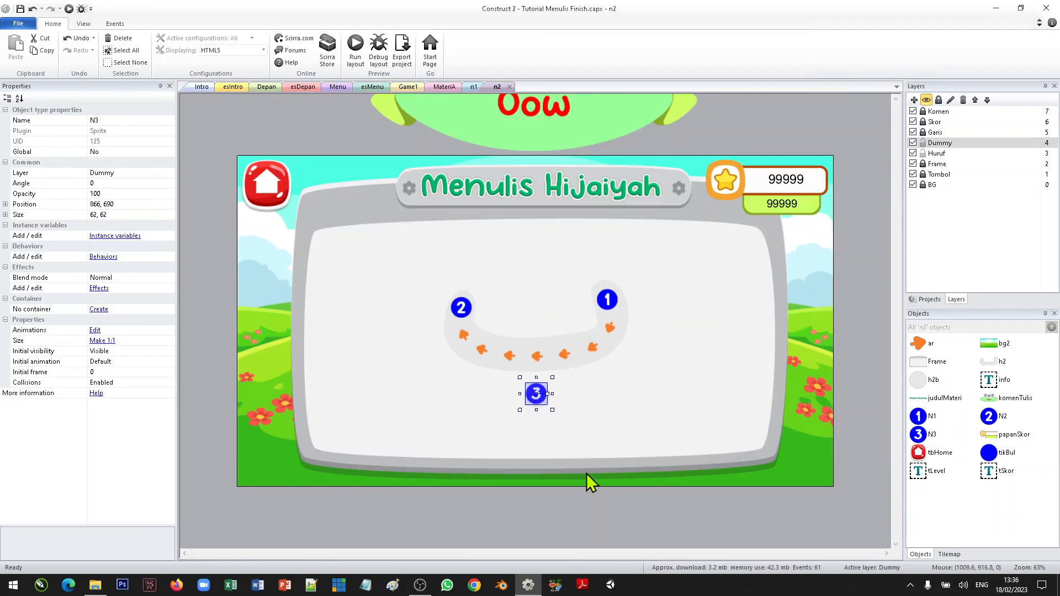
{"action": "left_click", "coordinate": [569, 448]}
{"action": "left_click_drag", "start_coordinate": [539, 401], "coordinate": [540, 397]}
{"action": "left_click", "coordinate": [554, 401]}
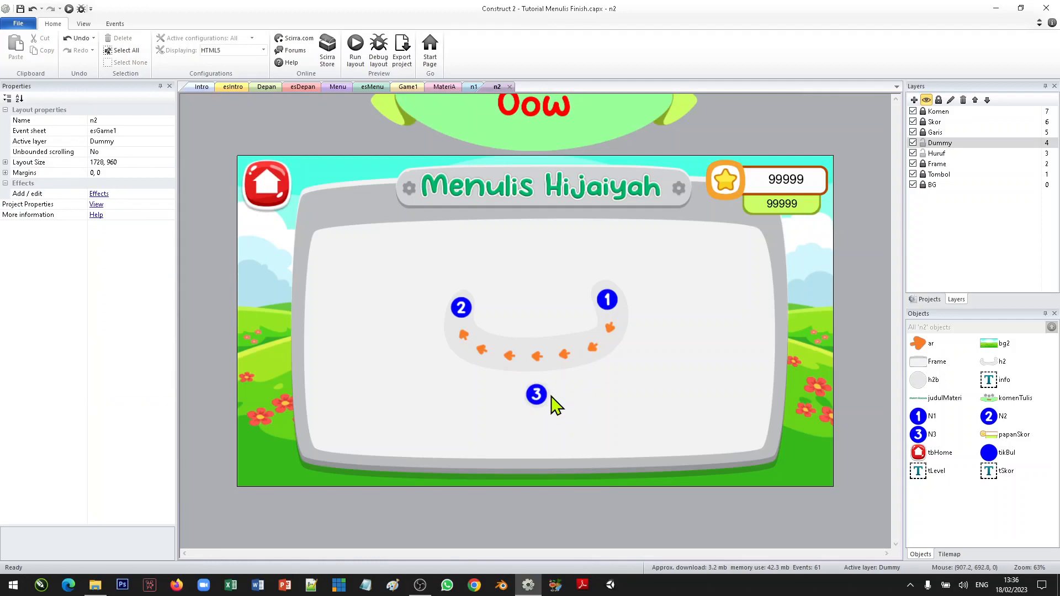
{"action": "left_click", "coordinate": [539, 399]}
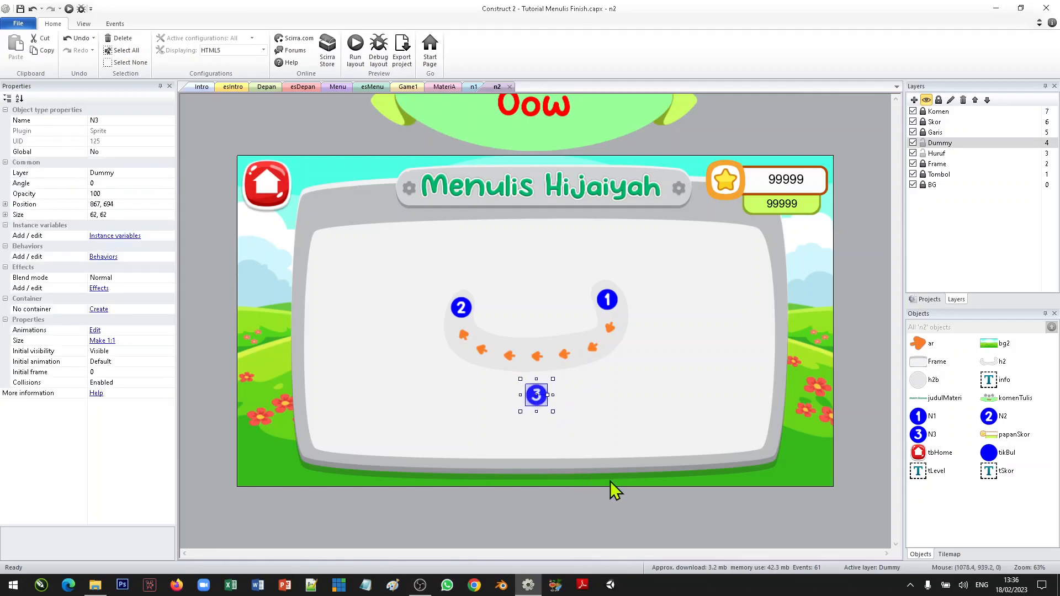
{"action": "left_click", "coordinate": [616, 500]}
{"action": "left_click", "coordinate": [540, 402]}
{"action": "left_click", "coordinate": [602, 468]}
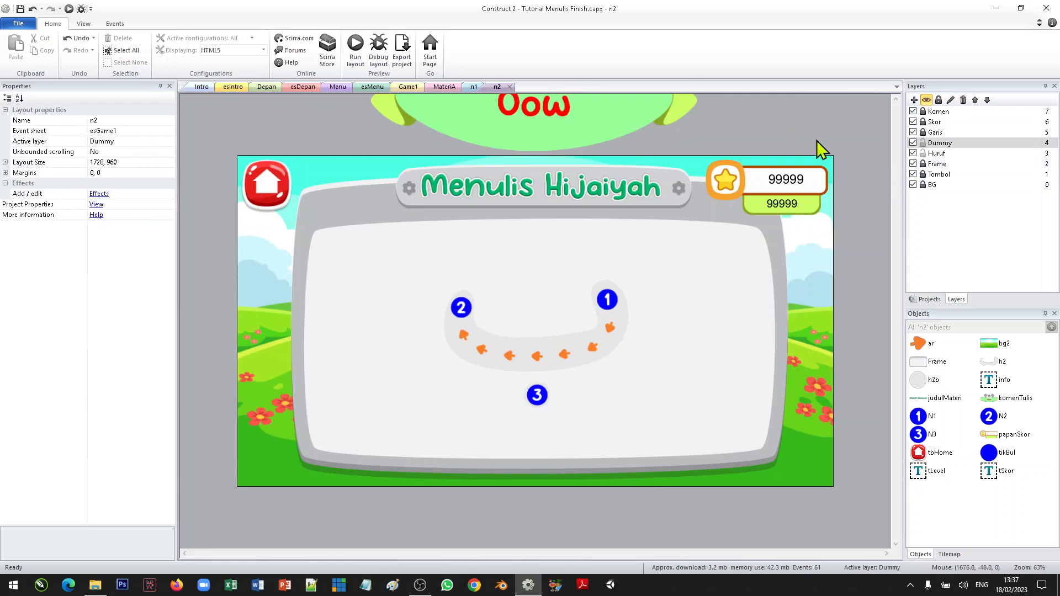
{"action": "left_click", "coordinate": [923, 143]}
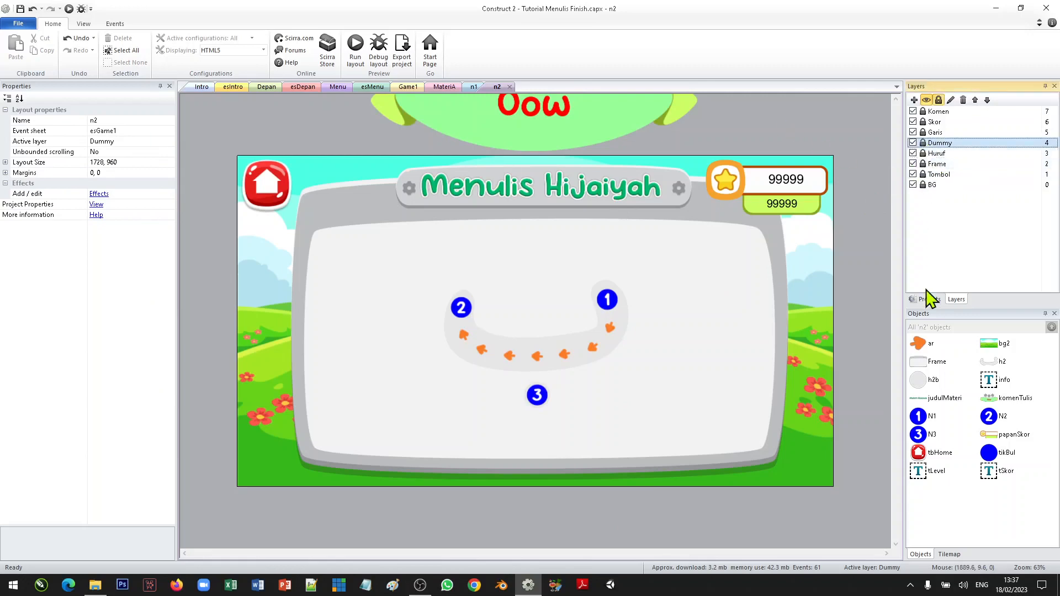
Duplicate the n2 layout under the name n3 and open the new layout
{"action": "left_click", "coordinate": [929, 298]}
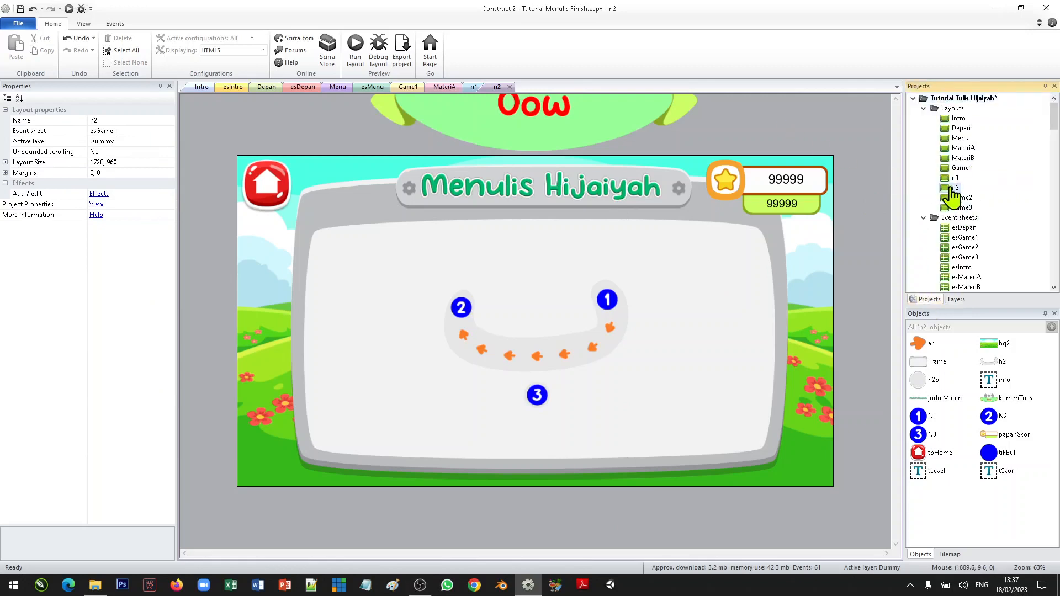
{"action": "right_click", "coordinate": [951, 194]}
{"action": "left_click", "coordinate": [967, 243]}
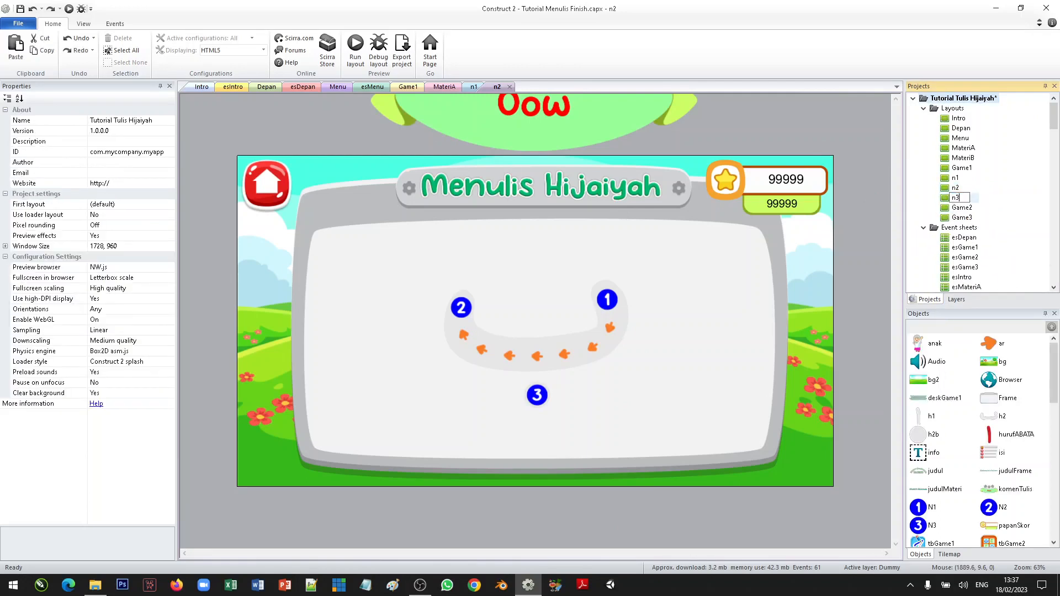
{"action": "type", "text": "n3"}
{"action": "key", "text": "Return"}
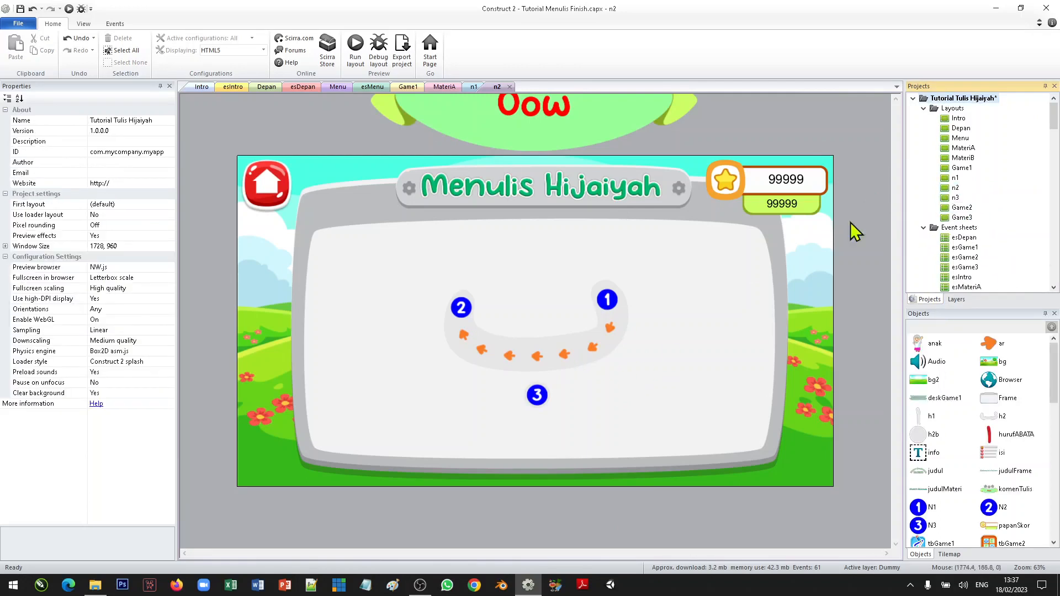
{"action": "double_click", "coordinate": [947, 197]}
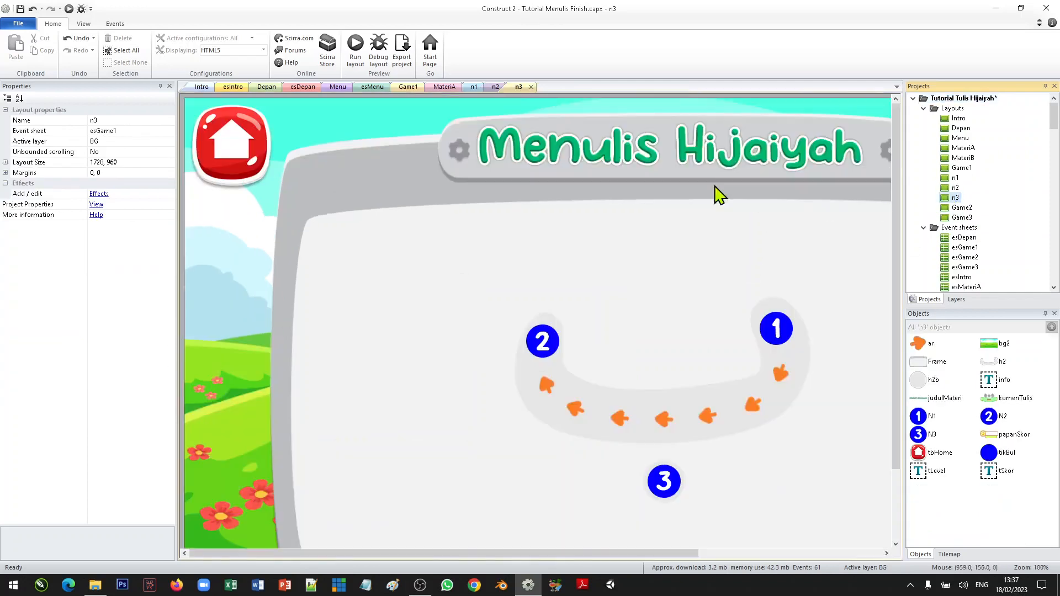
{"action": "left_click", "coordinate": [495, 87]}
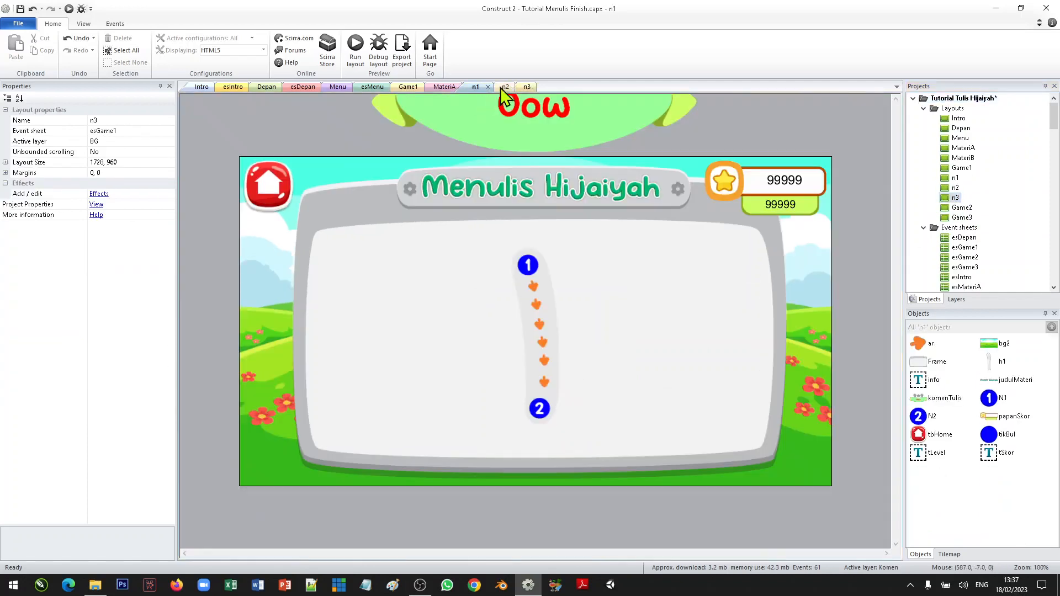
{"action": "left_click", "coordinate": [527, 87]}
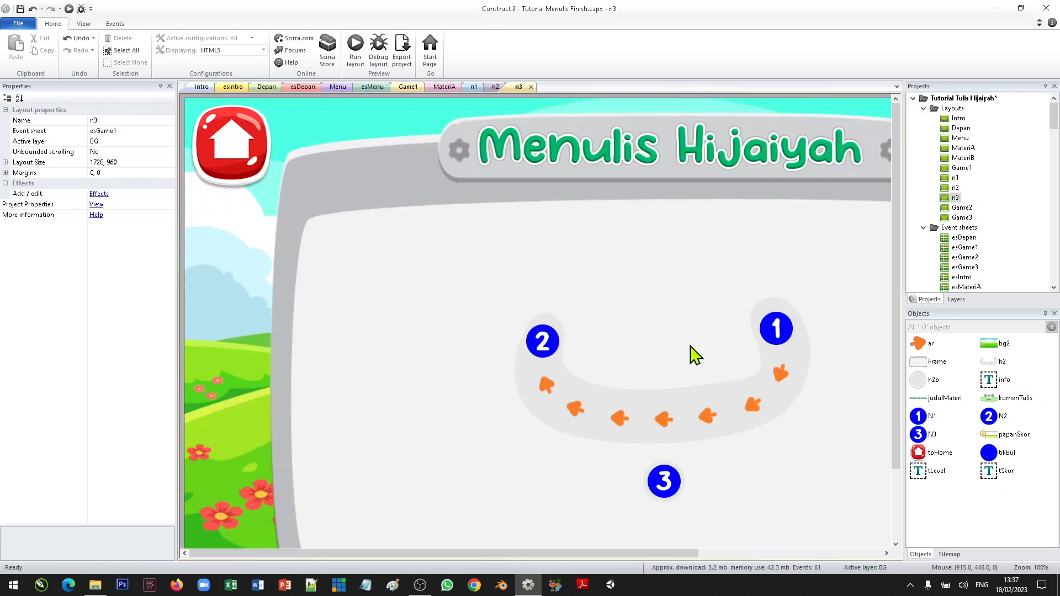
{"action": "scroll", "coordinate": [678, 358], "scroll_direction": "down", "scroll_amount": 4, "text": "ctrl"}
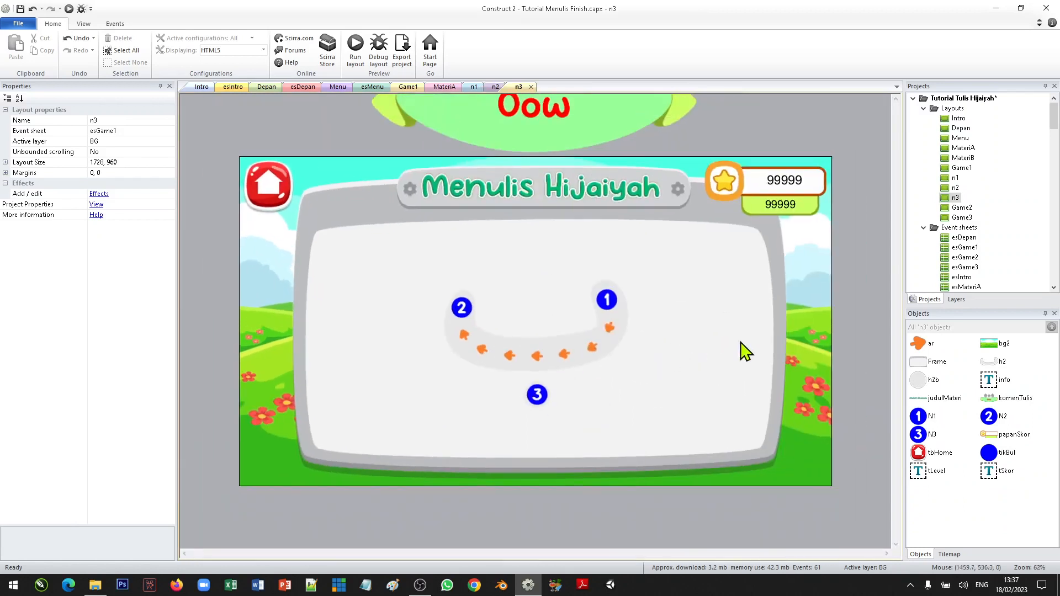
In layout n3, lock every layer except Dummy and Huruf, and make Huruf the active layer
{"action": "left_click", "coordinate": [955, 299]}
{"action": "left_click", "coordinate": [922, 184]}
{"action": "left_click", "coordinate": [922, 174]}
{"action": "left_click", "coordinate": [922, 164]}
{"action": "left_click", "coordinate": [922, 132]}
{"action": "left_click", "coordinate": [922, 121]}
{"action": "left_click", "coordinate": [922, 111]}
{"action": "left_click", "coordinate": [955, 153]}
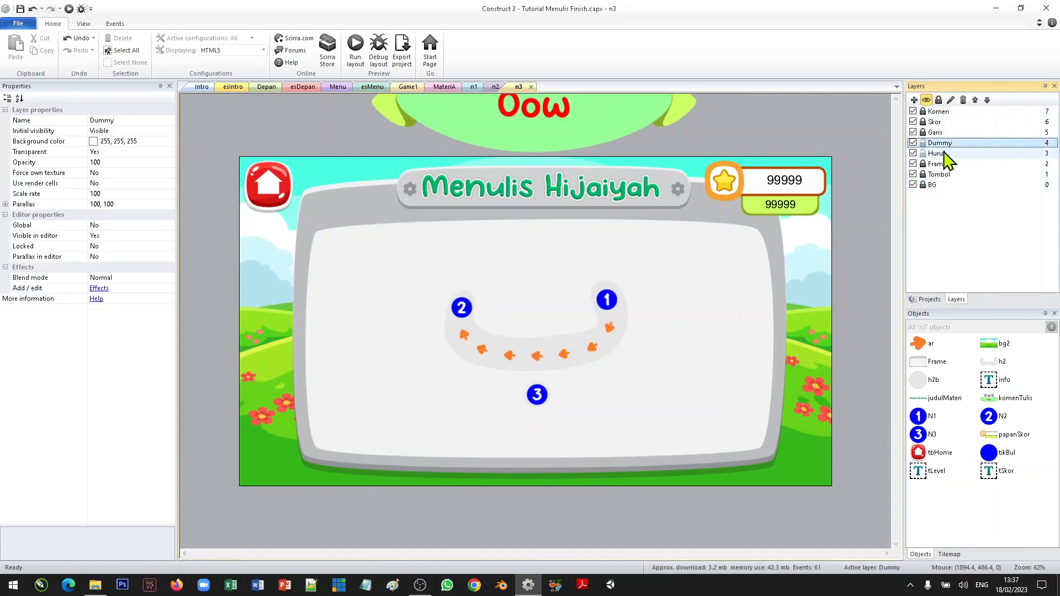
Move the h2b dot together with its number 3 marker above the curve to about 806, 391
{"action": "left_click_drag", "start_coordinate": [597, 433], "coordinate": [517, 297]}
{"action": "left_click", "coordinate": [569, 290]}
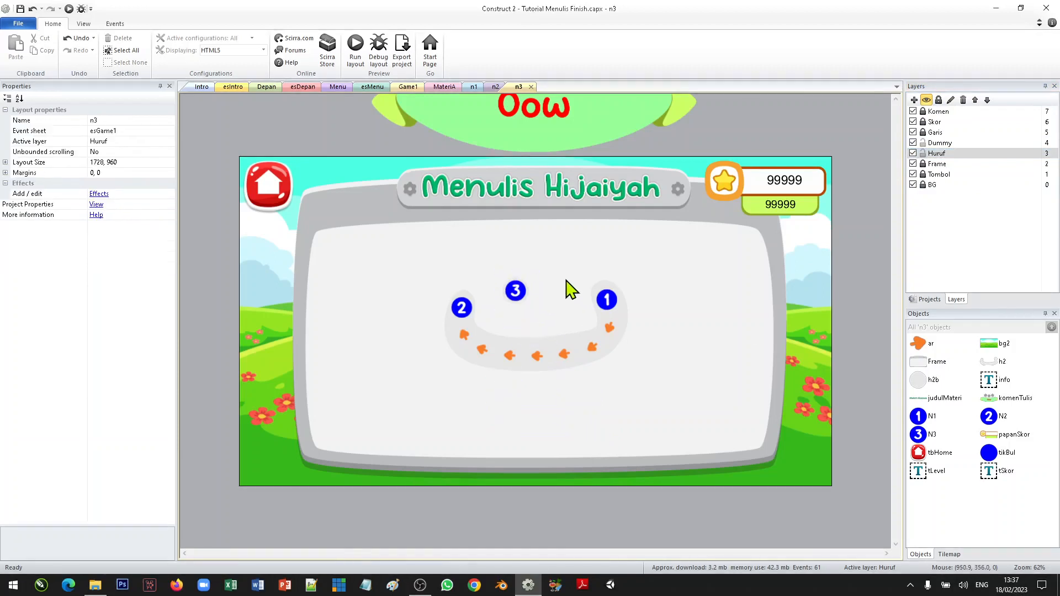
Clone the h2b dot, place the copy just right of it at about 900, 388, and rename it h2c
{"action": "left_click", "coordinate": [523, 287]}
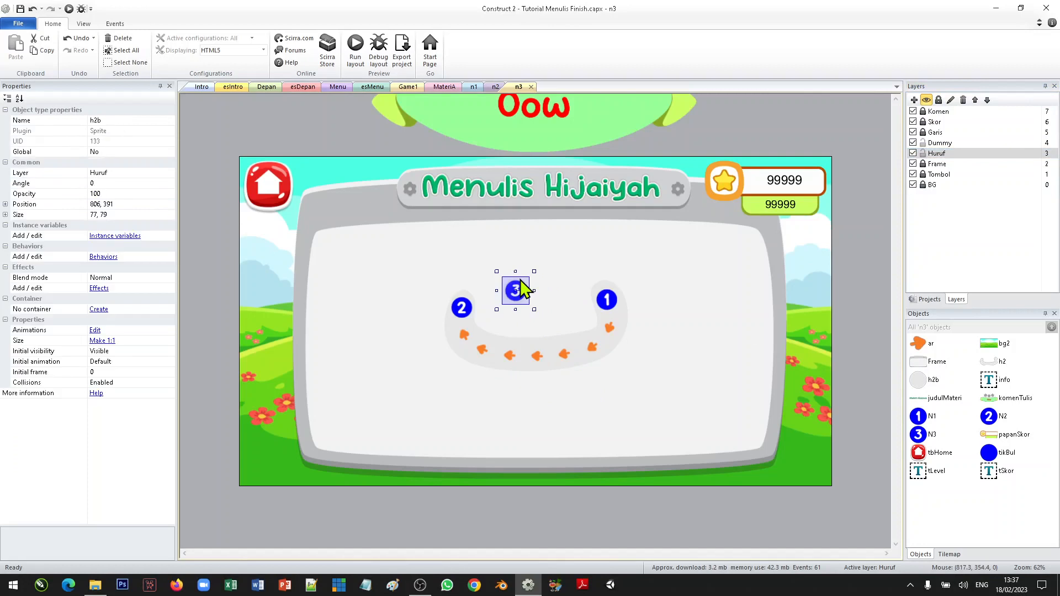
{"action": "right_click", "coordinate": [523, 288]}
{"action": "left_click", "coordinate": [568, 313]}
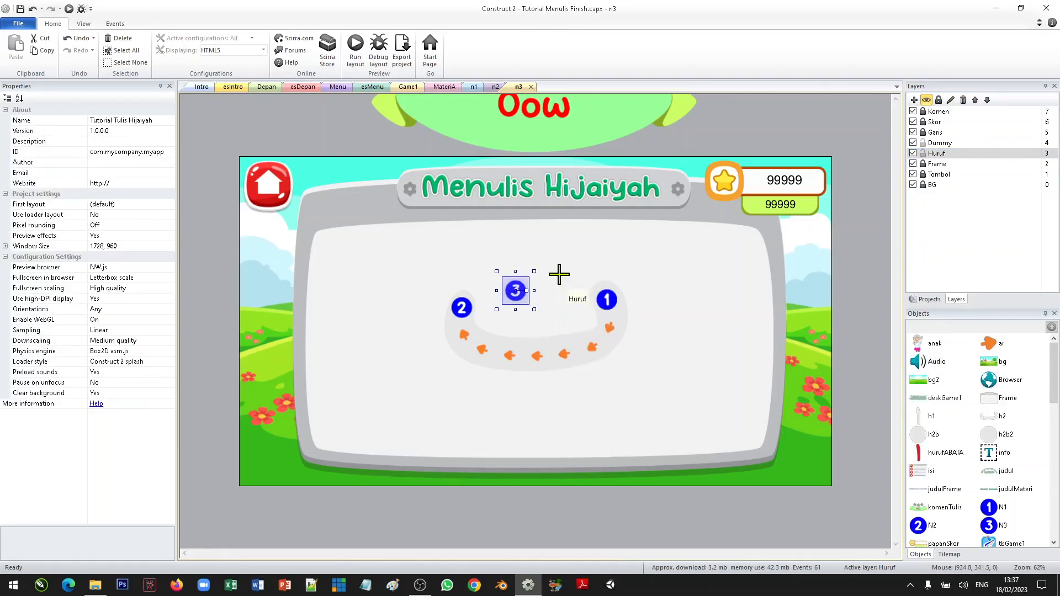
{"action": "left_click", "coordinate": [556, 285]}
{"action": "left_click_drag", "start_coordinate": [558, 291], "coordinate": [550, 296]}
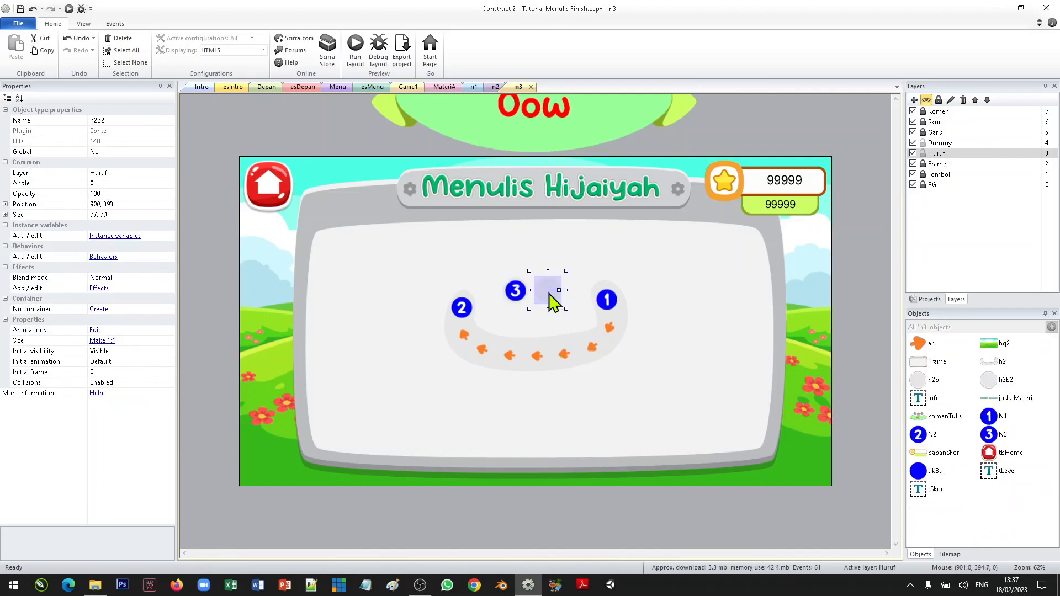
{"action": "left_click", "coordinate": [104, 120]}
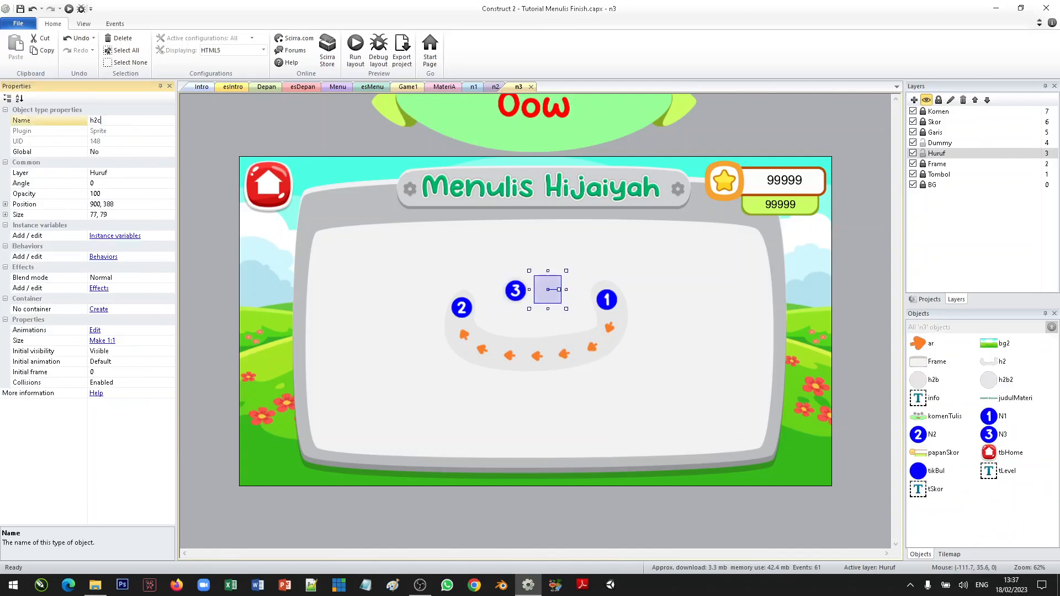
{"action": "key", "text": "Return"}
Clone the number 3 marker and place the copy over the h2c dot at about 898, 383
{"action": "left_click", "coordinate": [516, 291]}
{"action": "right_click", "coordinate": [517, 291]}
{"action": "left_click", "coordinate": [561, 331]}
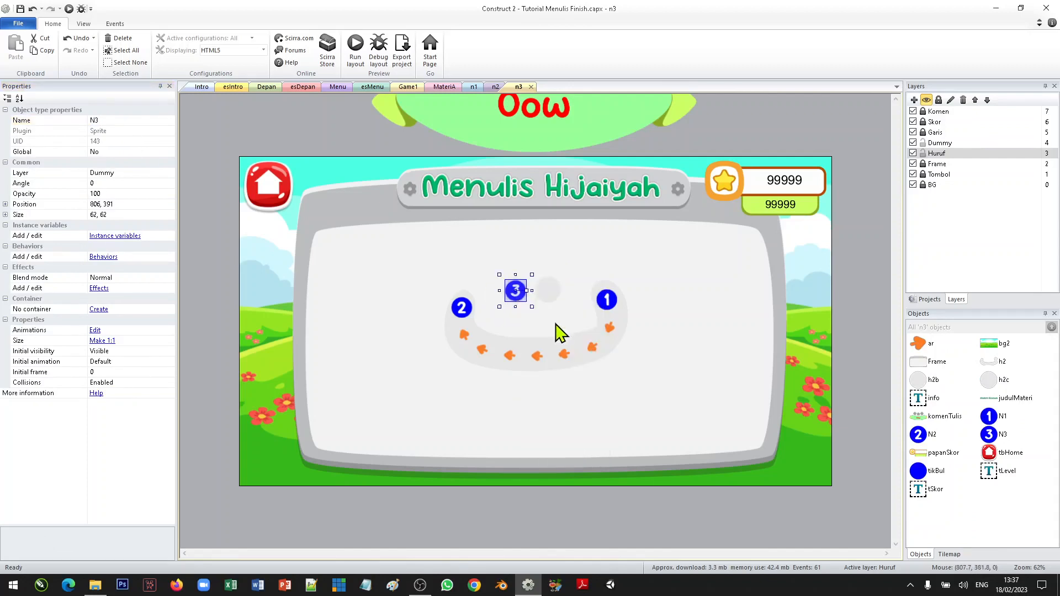
{"action": "left_click", "coordinate": [547, 288]}
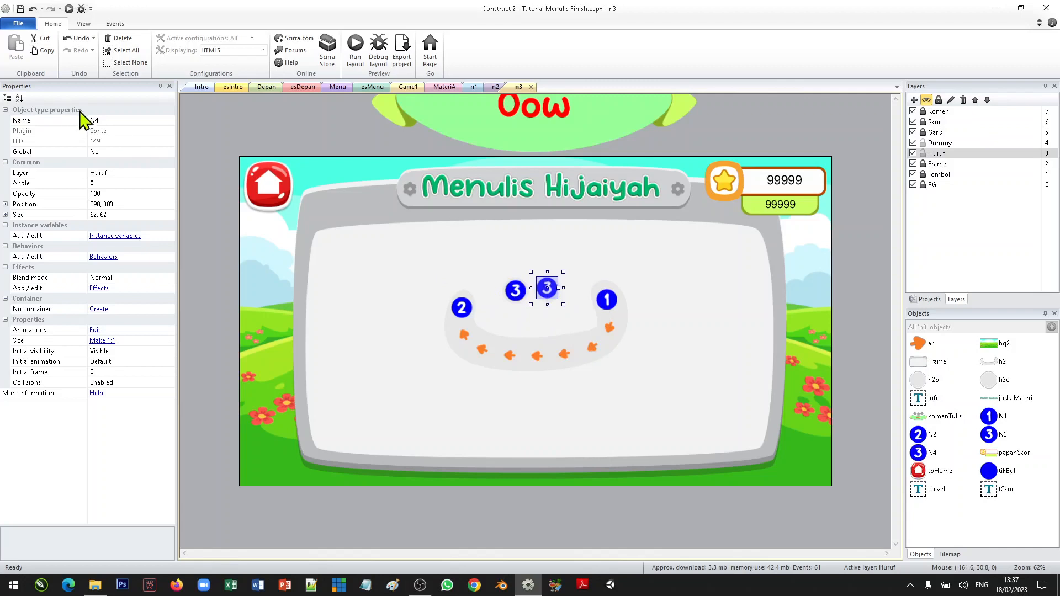
Replace the N4 sprite's image with node4.png and close the image editor
{"action": "double_click", "coordinate": [556, 300]}
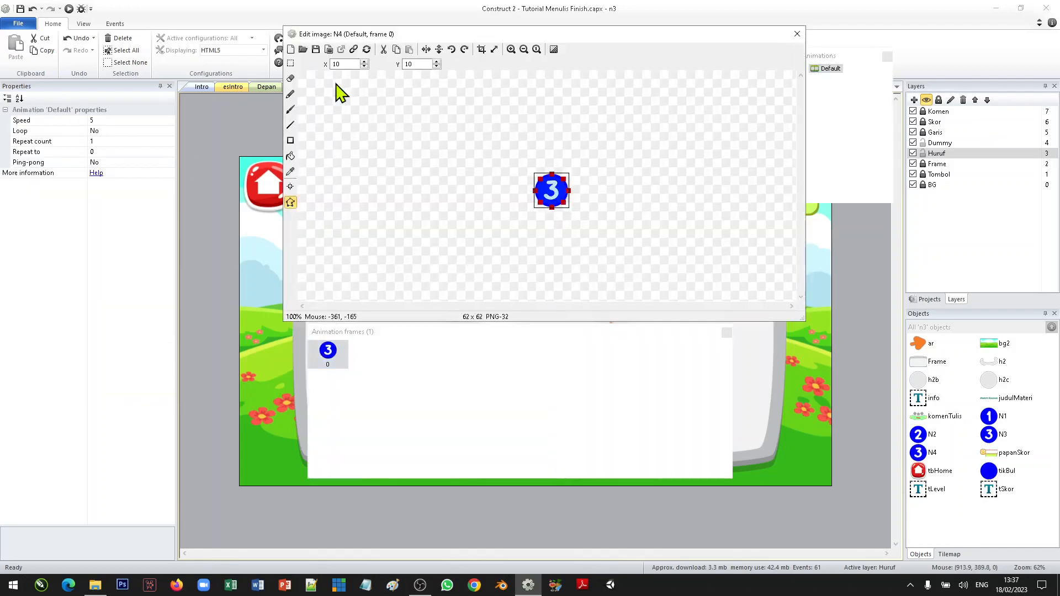
{"action": "left_click", "coordinate": [303, 49]}
{"action": "left_click", "coordinate": [761, 275]}
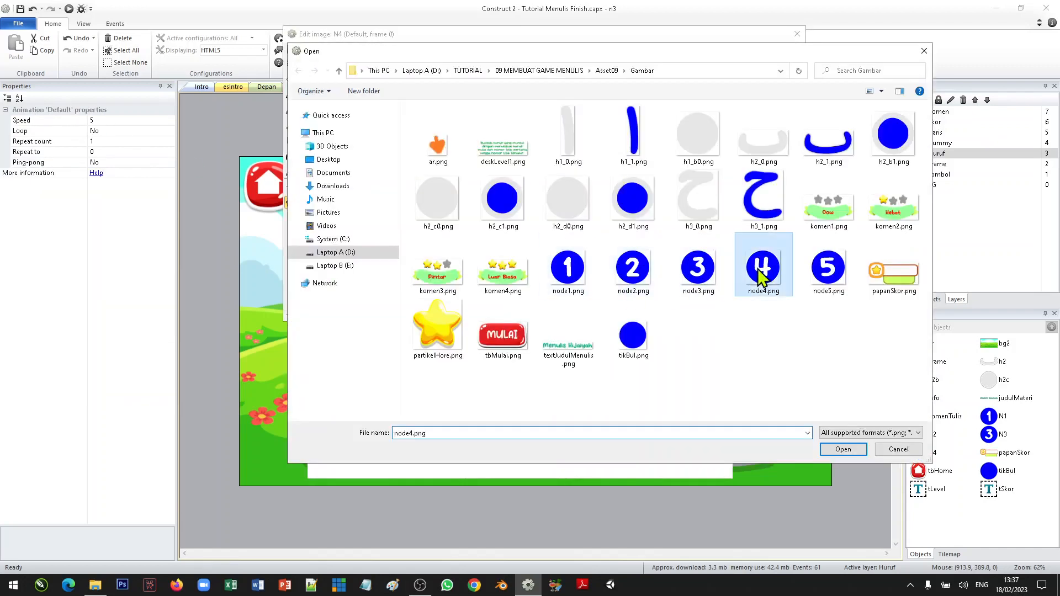
{"action": "left_click", "coordinate": [843, 448]}
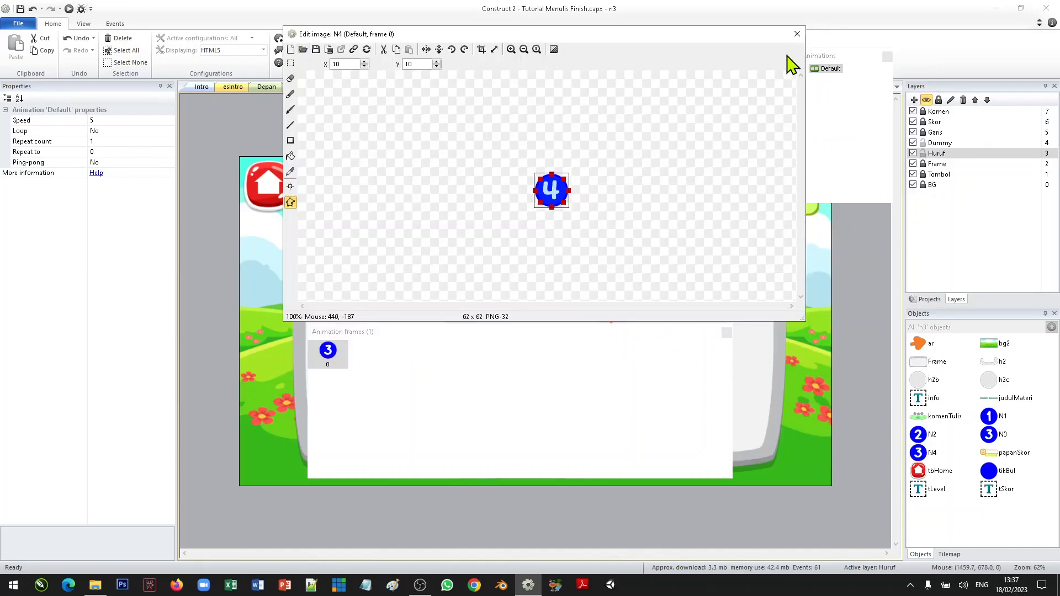
{"action": "left_click", "coordinate": [797, 34]}
Nudge the number 4 marker down to center it on the h2c dot, and lock the Huruf and Dummy layers
{"action": "left_click", "coordinate": [640, 290]}
{"action": "left_click", "coordinate": [550, 295]}
{"action": "key", "text": "Down"}
{"action": "left_click", "coordinate": [635, 345]}
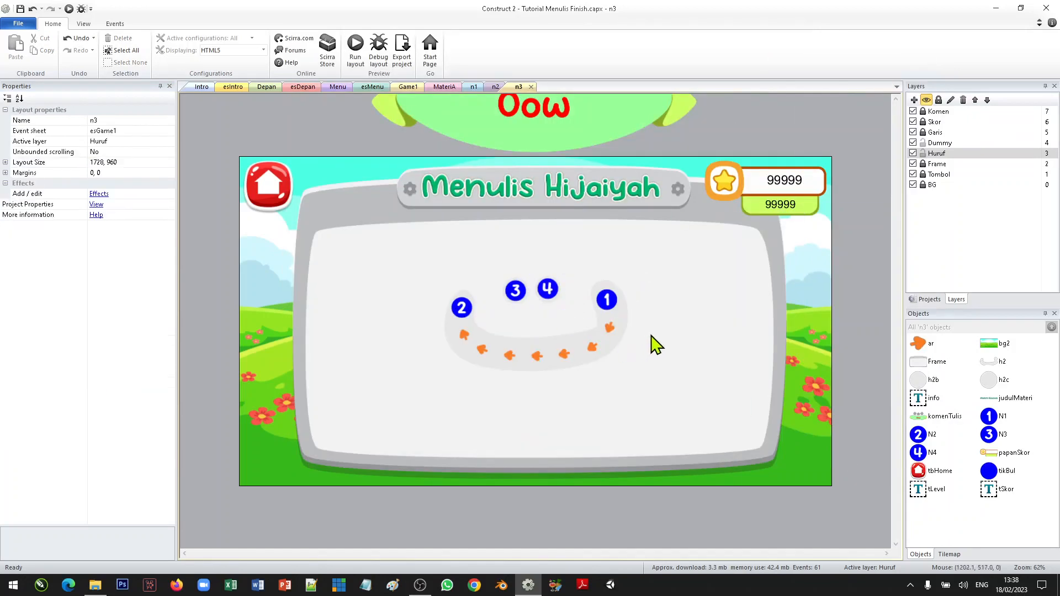
{"action": "left_click", "coordinate": [516, 293]}
{"action": "left_click", "coordinate": [692, 292]}
{"action": "left_click", "coordinate": [922, 153]}
{"action": "left_click", "coordinate": [922, 143]}
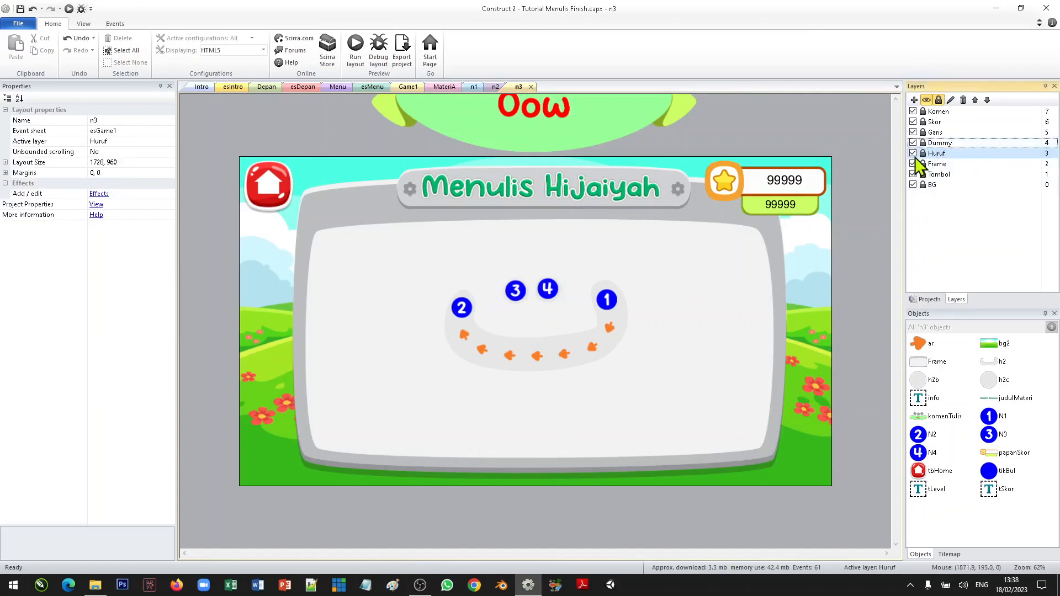
Duplicate the n3 layout, name the copy n4, and open it for editing
{"action": "left_click", "coordinate": [929, 299]}
{"action": "right_click", "coordinate": [959, 199]}
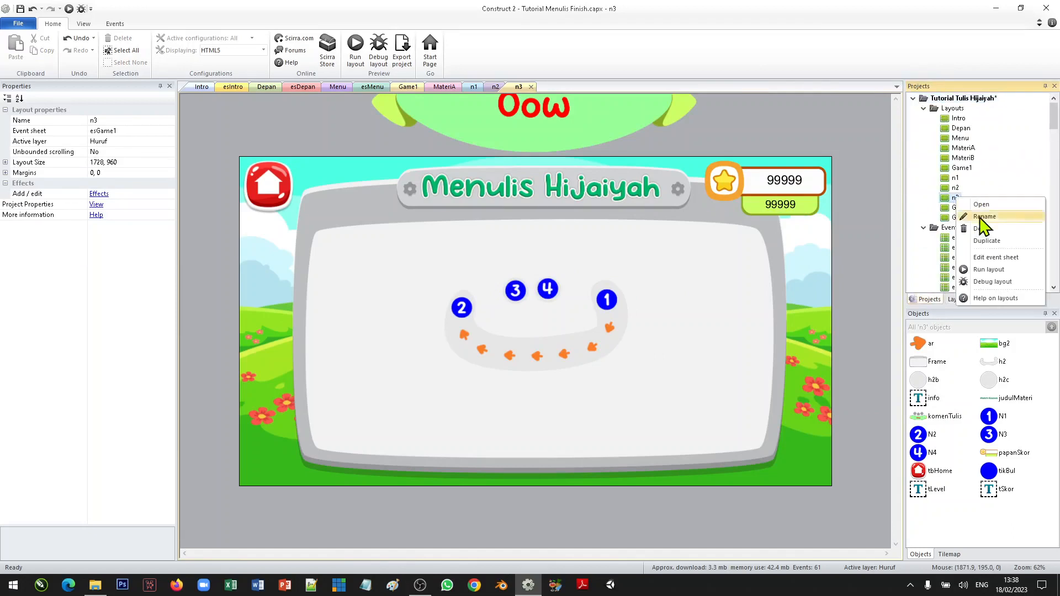
{"action": "left_click", "coordinate": [986, 241]}
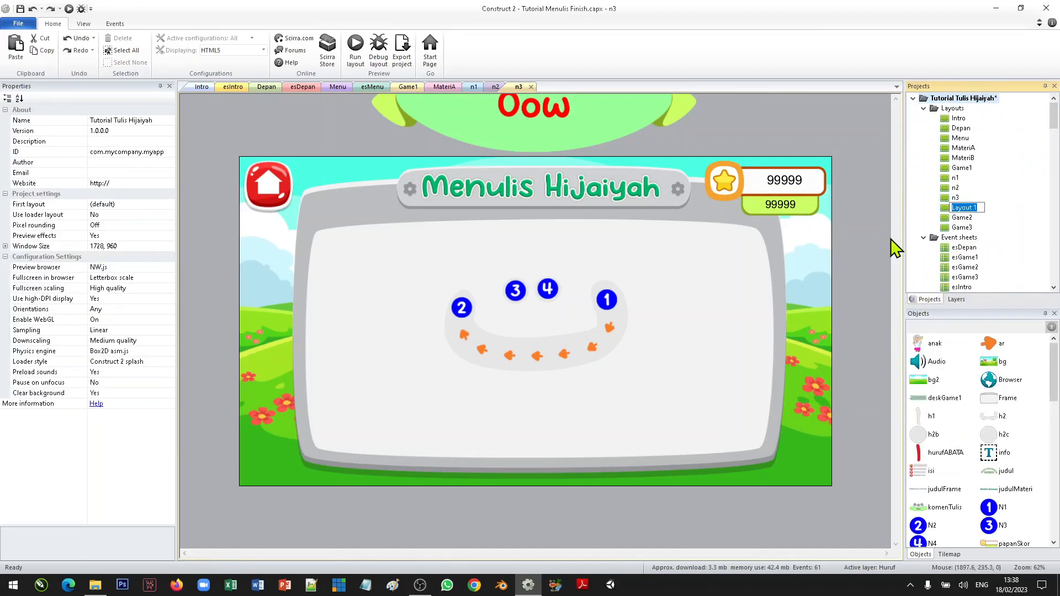
{"action": "key", "text": "Return"}
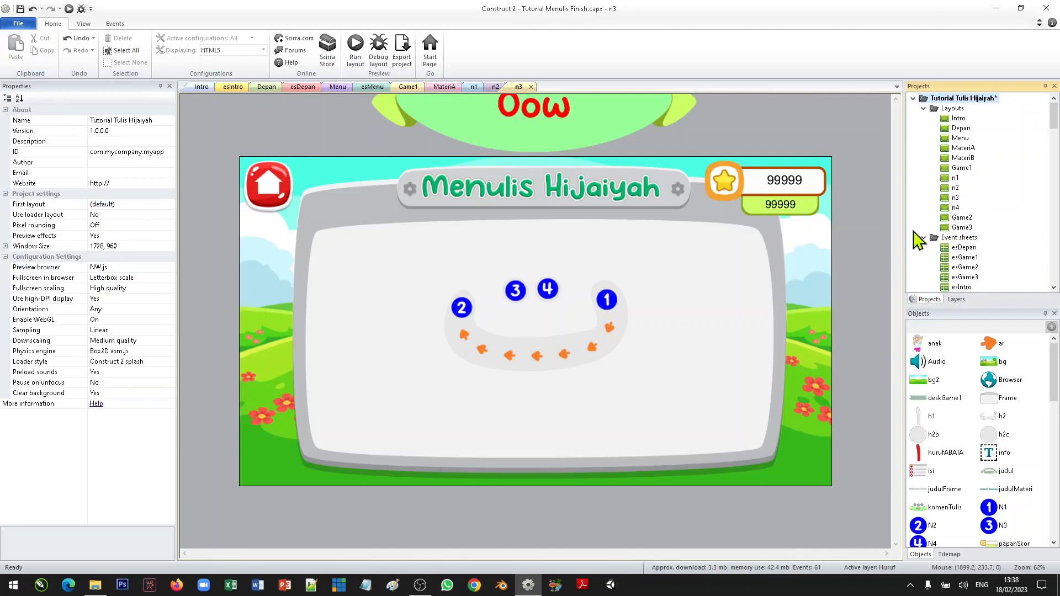
{"action": "left_click", "coordinate": [955, 301]}
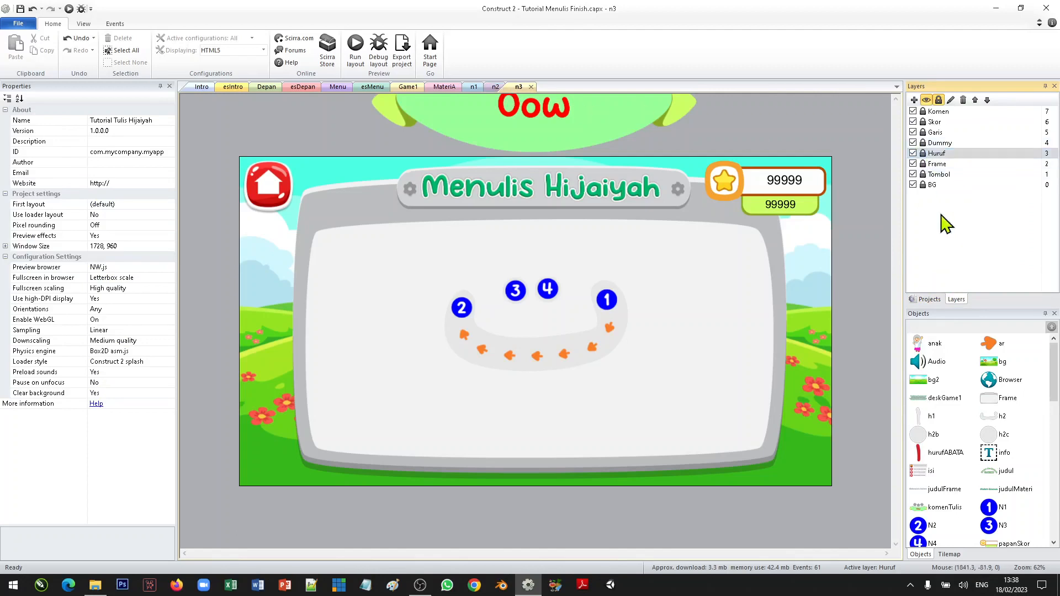
{"action": "left_click", "coordinate": [923, 300]}
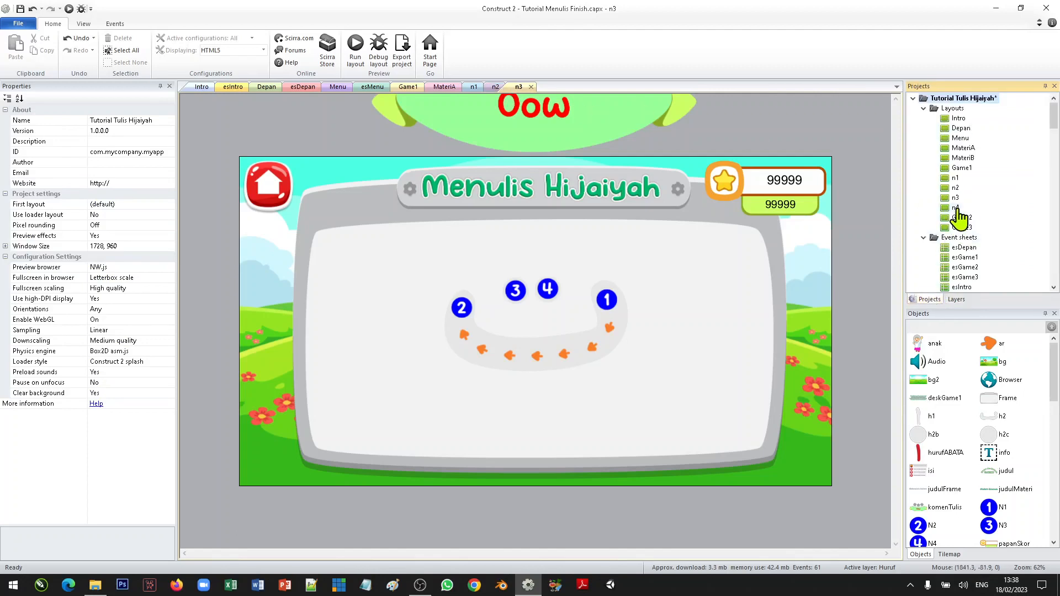
{"action": "double_click", "coordinate": [955, 208]}
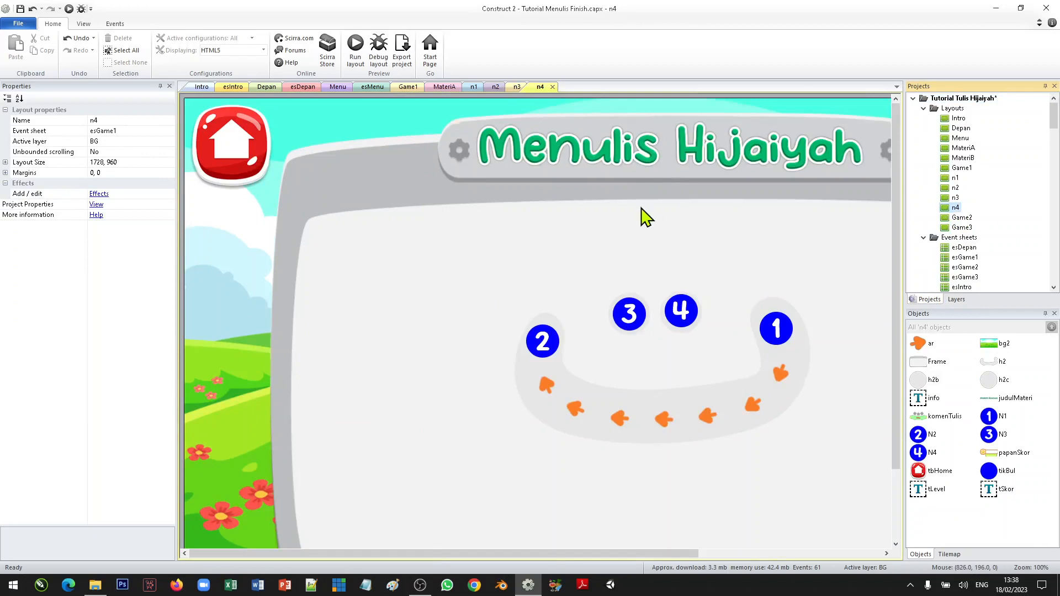
{"action": "scroll", "coordinate": [596, 243], "scroll_direction": "down", "scroll_amount": 2, "text": "ctrl"}
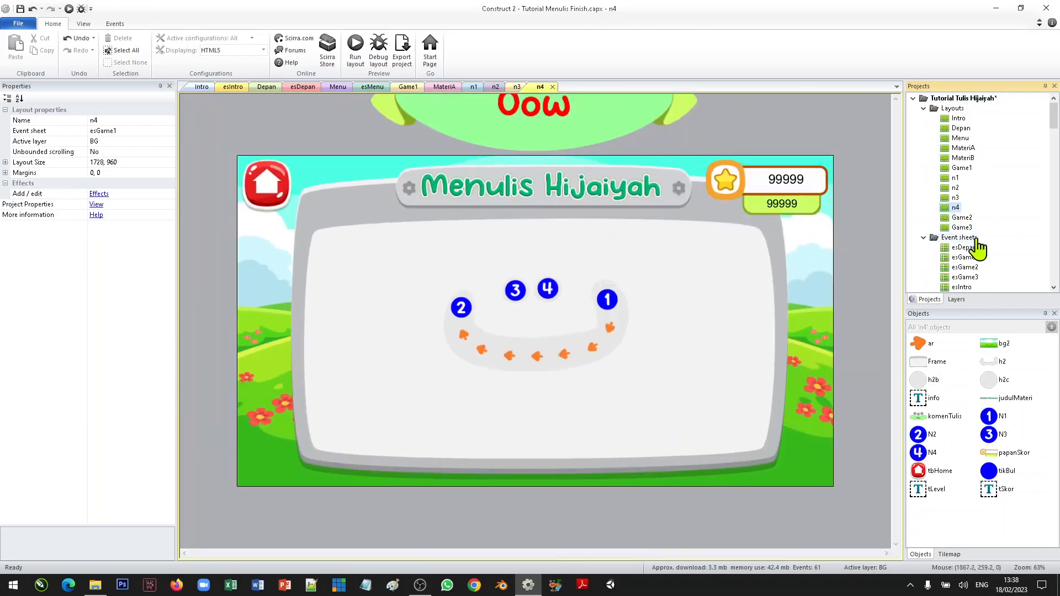
Lock every n4 layer except Huruf and Dummy, and make Huruf the active layer
{"action": "left_click", "coordinate": [963, 300]}
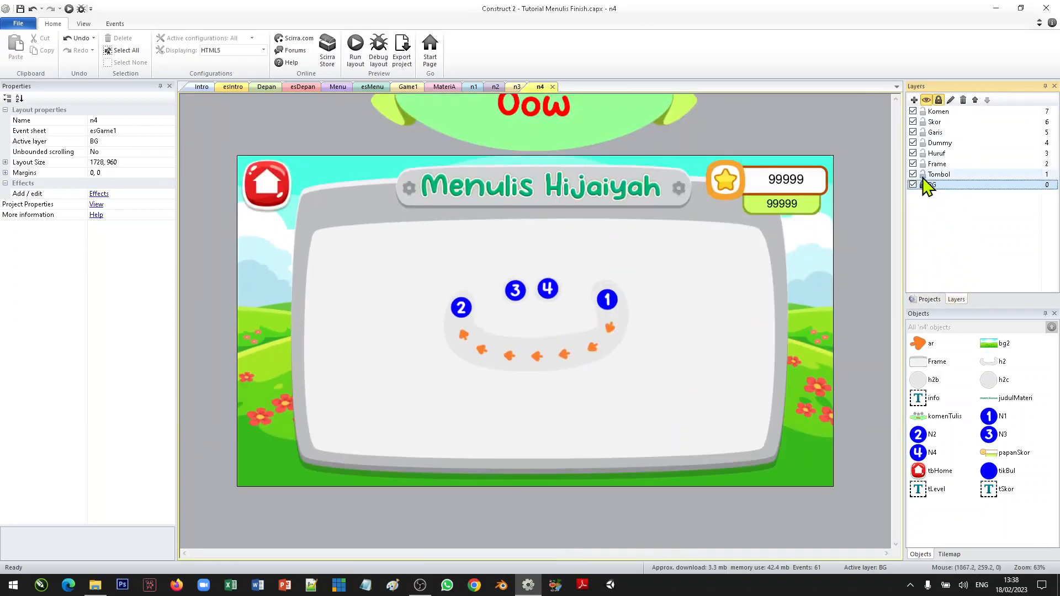
{"action": "left_click", "coordinate": [922, 163]}
{"action": "left_click", "coordinate": [923, 132]}
{"action": "left_click", "coordinate": [922, 121]}
{"action": "left_click", "coordinate": [922, 111]}
{"action": "left_click", "coordinate": [939, 153]}
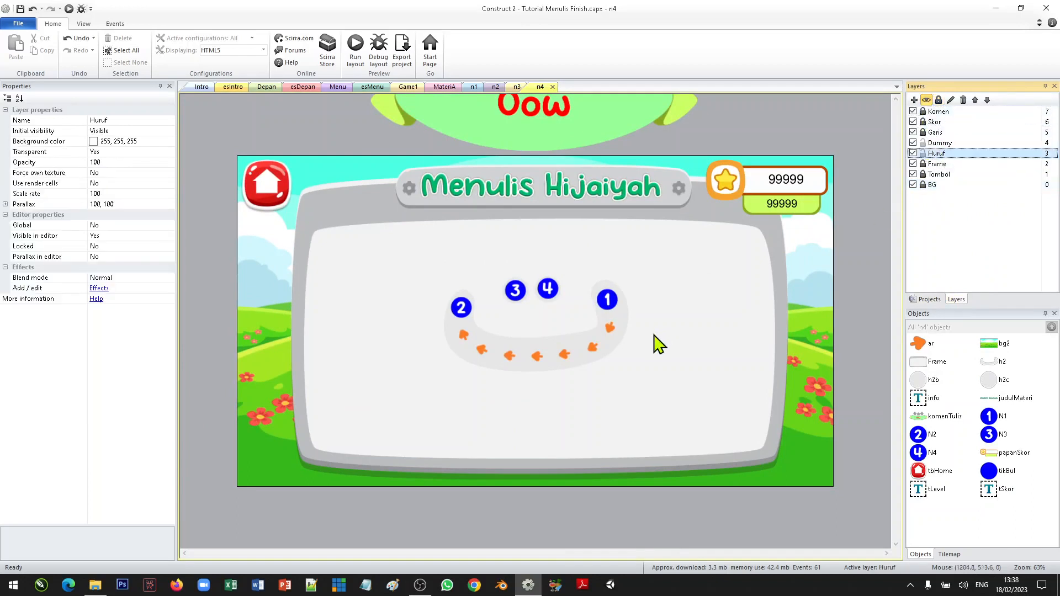
{"action": "left_click", "coordinate": [590, 262]}
{"action": "left_click_drag", "start_coordinate": [578, 250], "coordinate": [535, 314]}
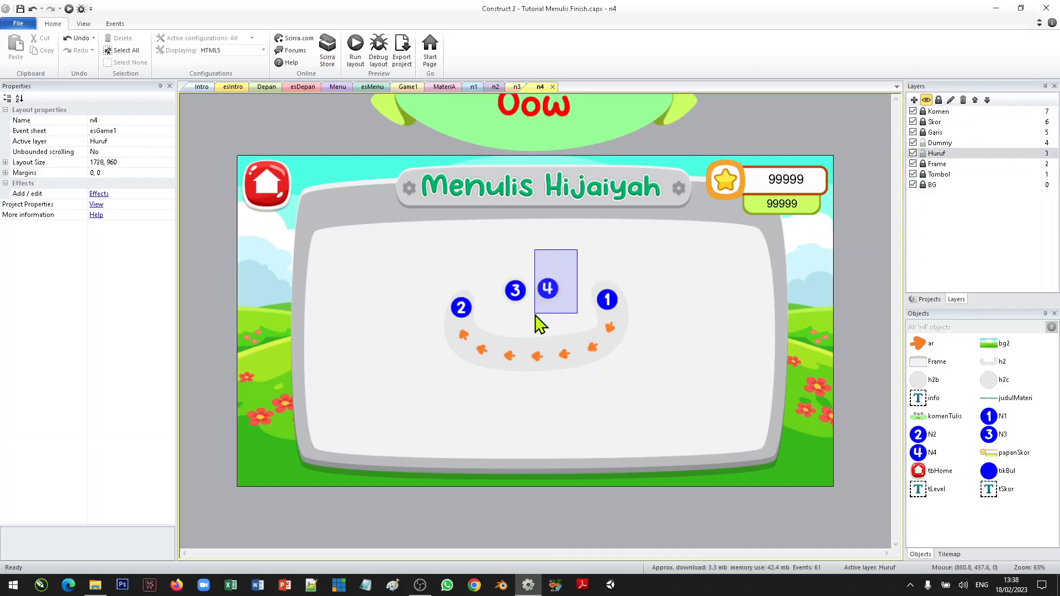
{"action": "right_click", "coordinate": [548, 289]}
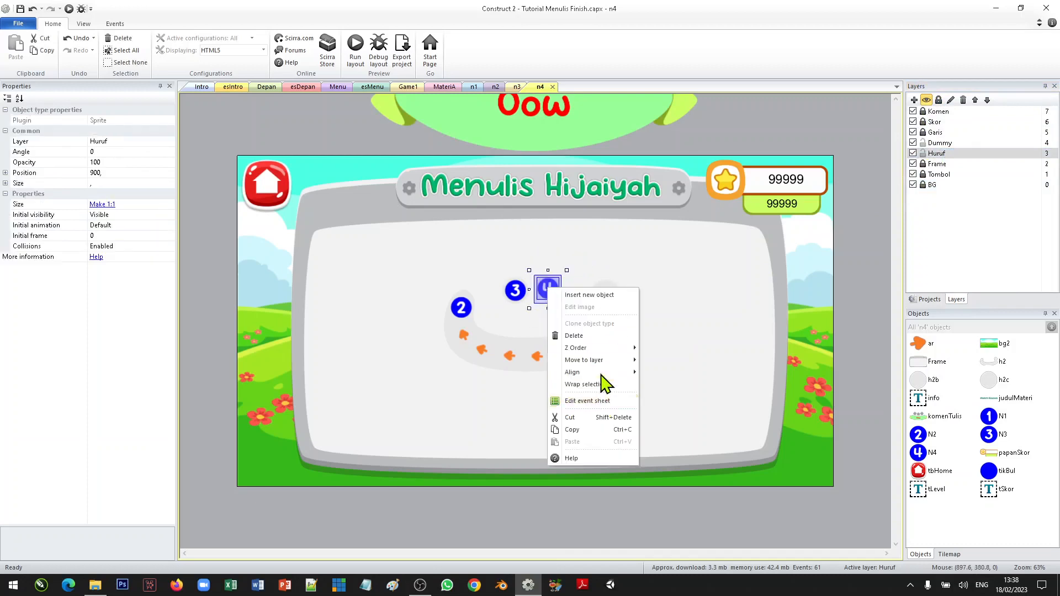
{"action": "left_click", "coordinate": [591, 237]}
{"action": "left_click_drag", "start_coordinate": [529, 253], "coordinate": [585, 326]}
{"action": "right_click", "coordinate": [549, 289]}
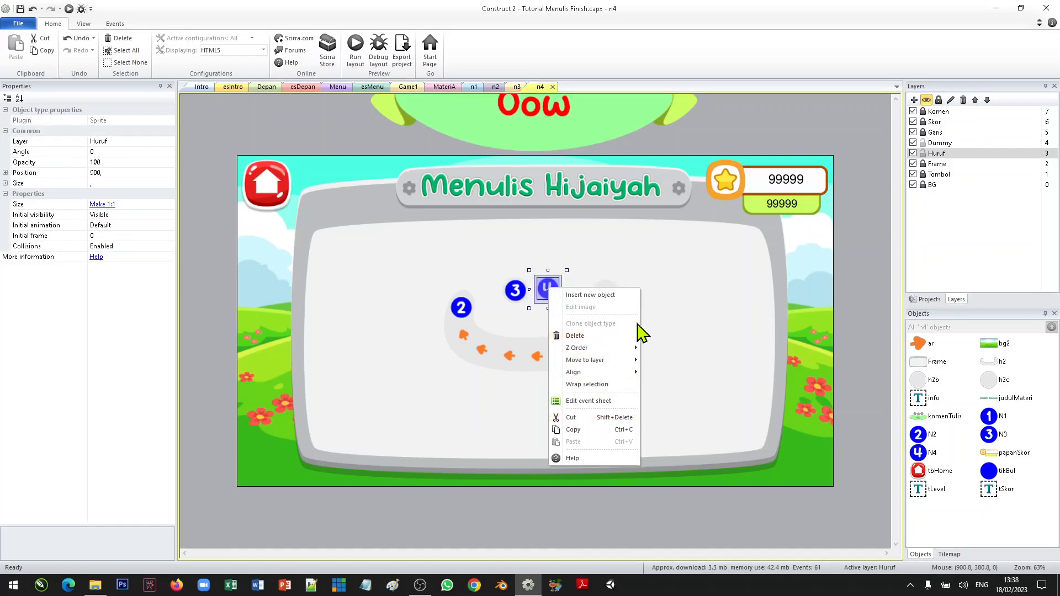
{"action": "left_click", "coordinate": [711, 349]}
Clone the h2c dot, place the copy above the other two dots at about 843, 309, and rename it h2d
{"action": "left_click", "coordinate": [548, 289]}
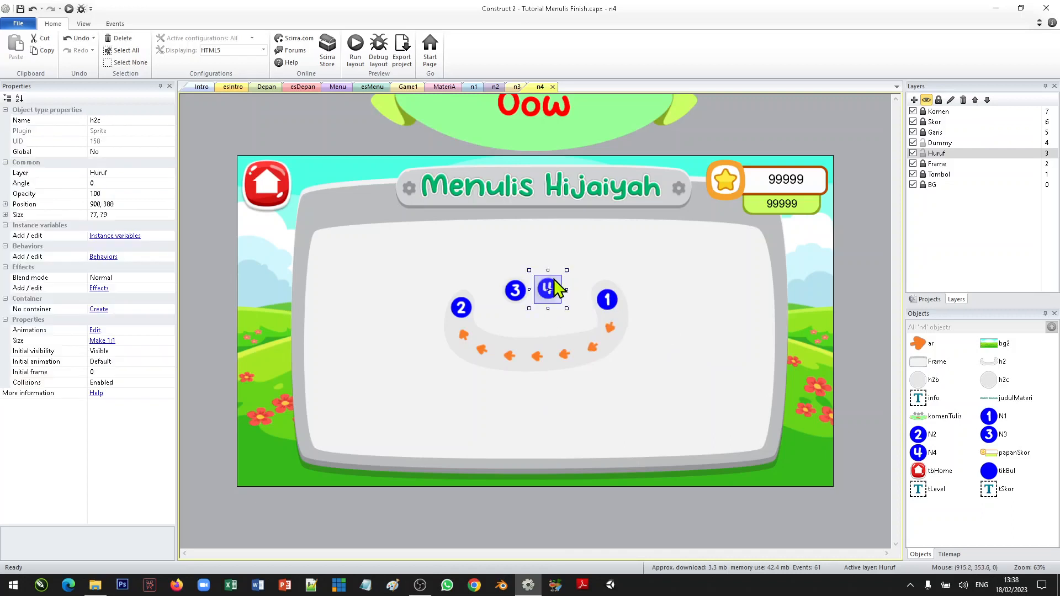
{"action": "right_click", "coordinate": [555, 282]}
{"action": "left_click", "coordinate": [595, 314]}
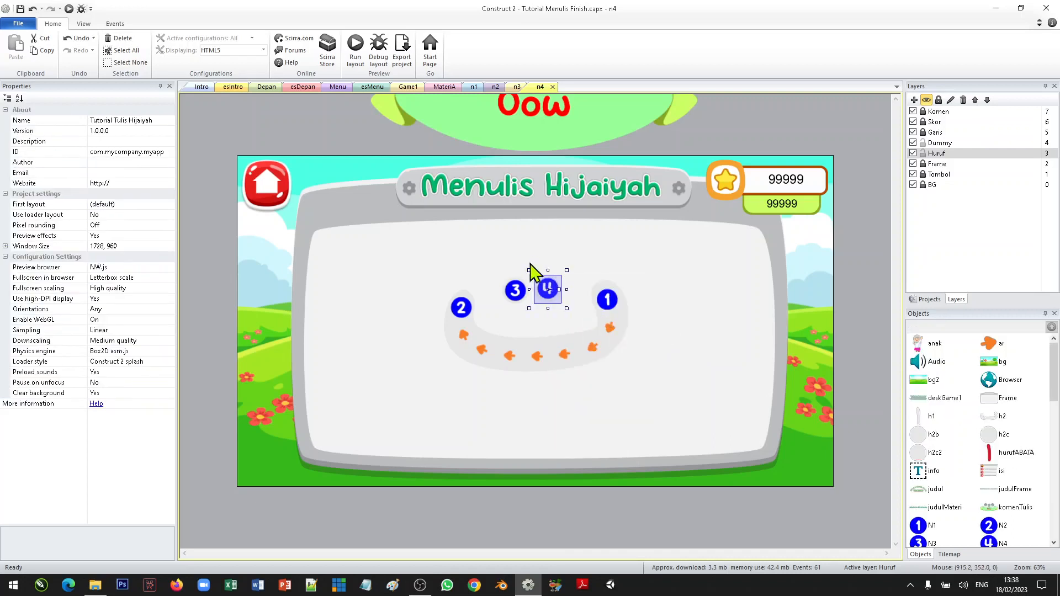
{"action": "left_click", "coordinate": [529, 262]}
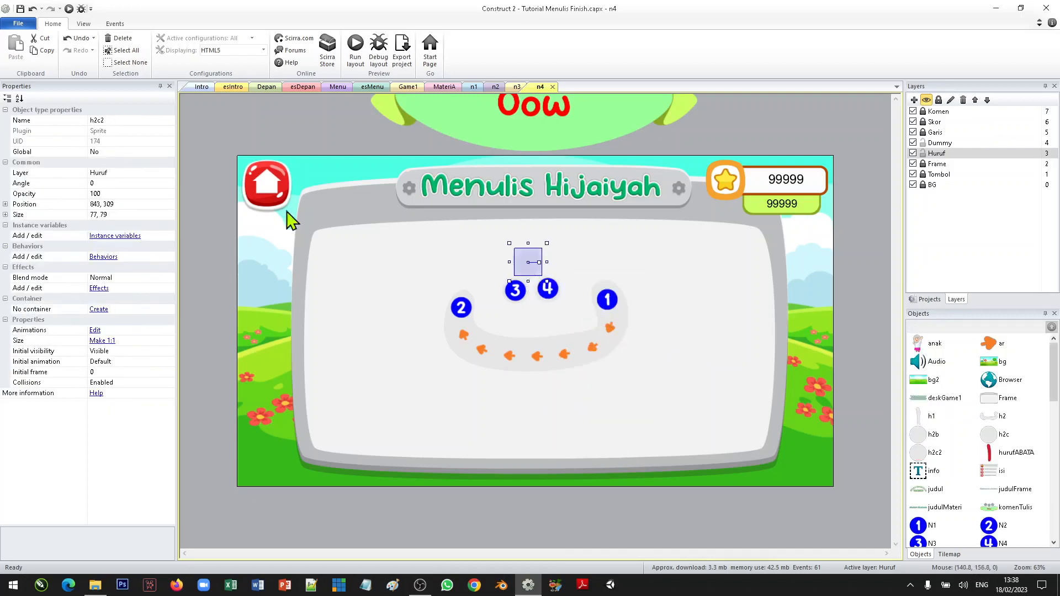
{"action": "left_click", "coordinate": [98, 120]}
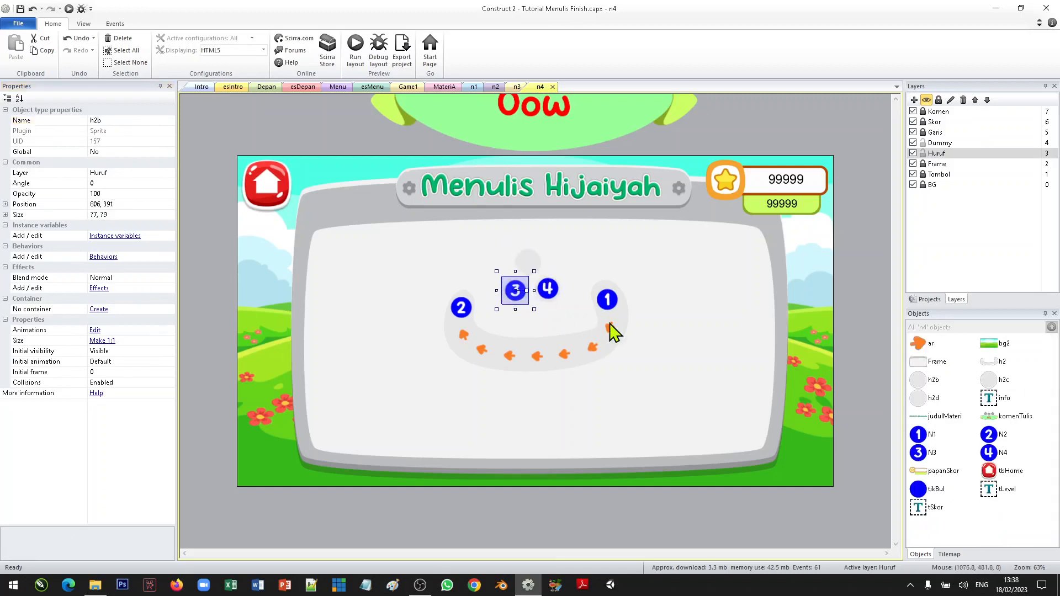
Move the number 3 and 4 markers aside to check the dots beneath, and put them back over h2b and h2c
{"action": "left_click", "coordinate": [629, 328]}
{"action": "left_click", "coordinate": [516, 292]}
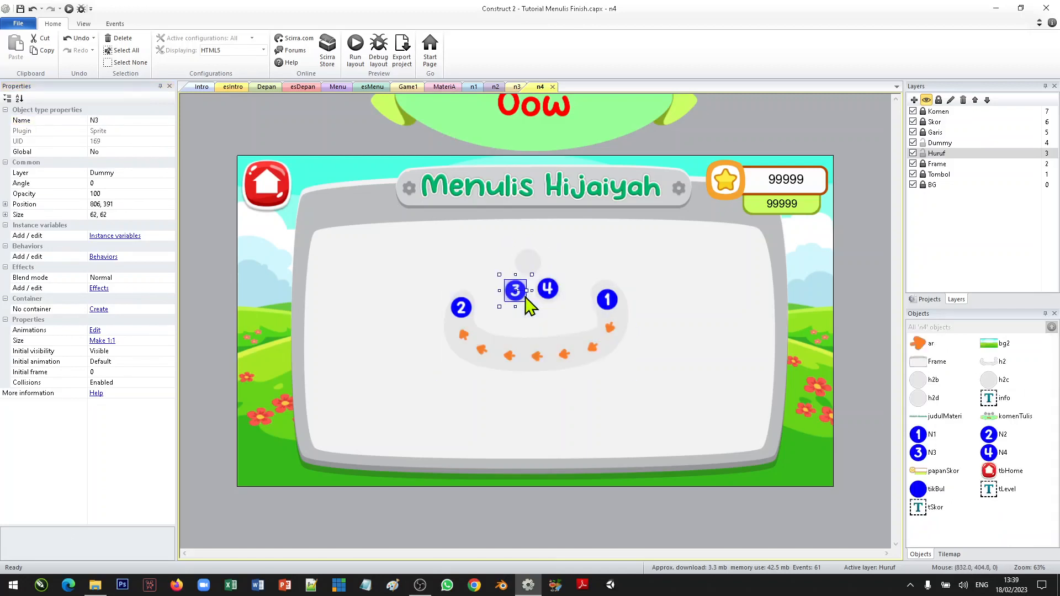
{"action": "left_click_drag", "start_coordinate": [517, 288], "coordinate": [483, 274]}
{"action": "left_click", "coordinate": [525, 301]}
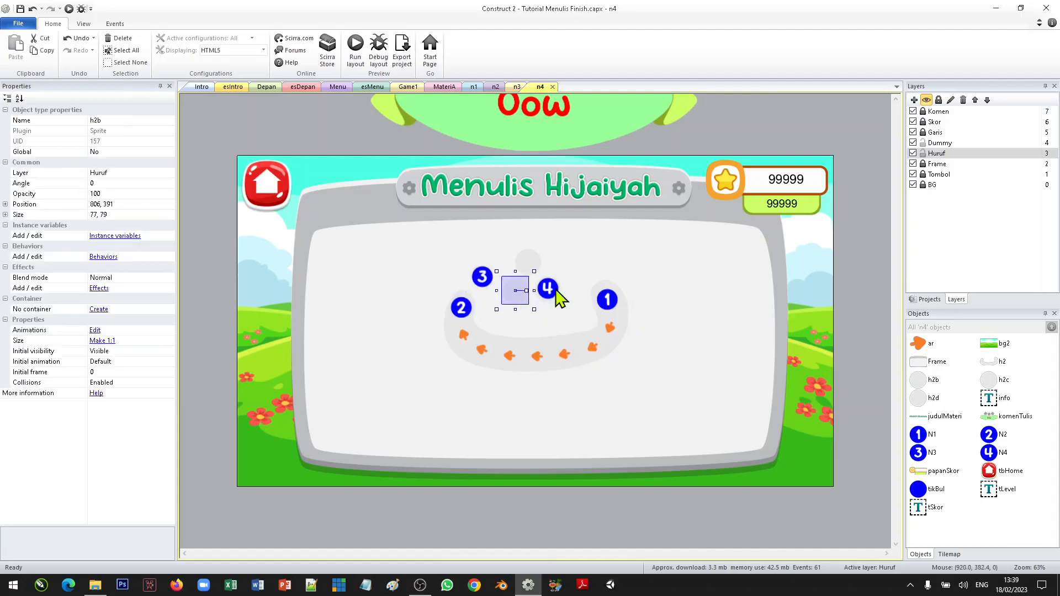
{"action": "left_click_drag", "start_coordinate": [555, 296], "coordinate": [590, 276]}
{"action": "left_click", "coordinate": [535, 270]}
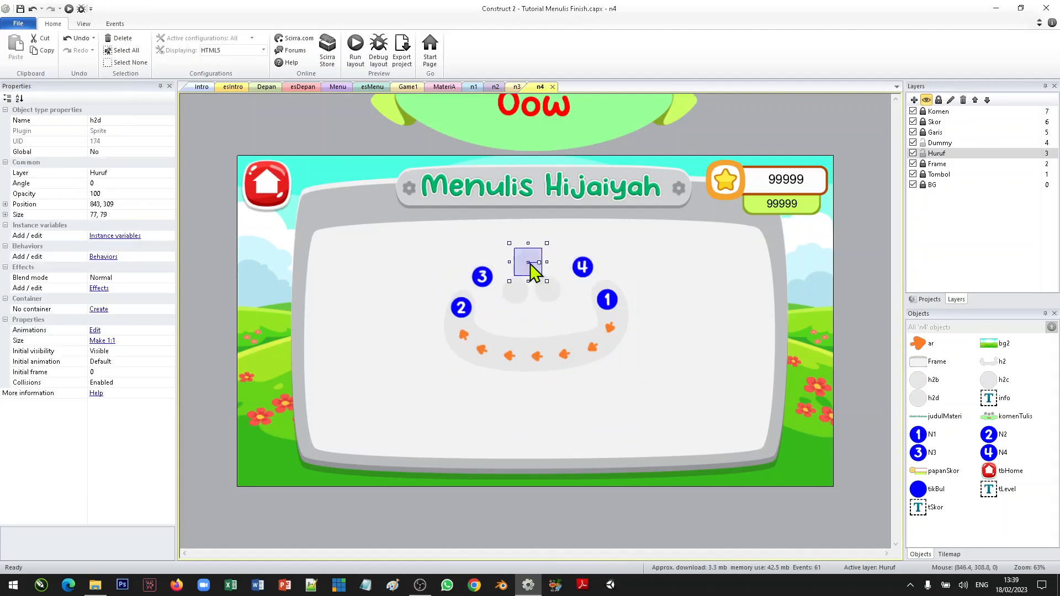
{"action": "left_click_drag", "start_coordinate": [482, 281], "coordinate": [516, 296]}
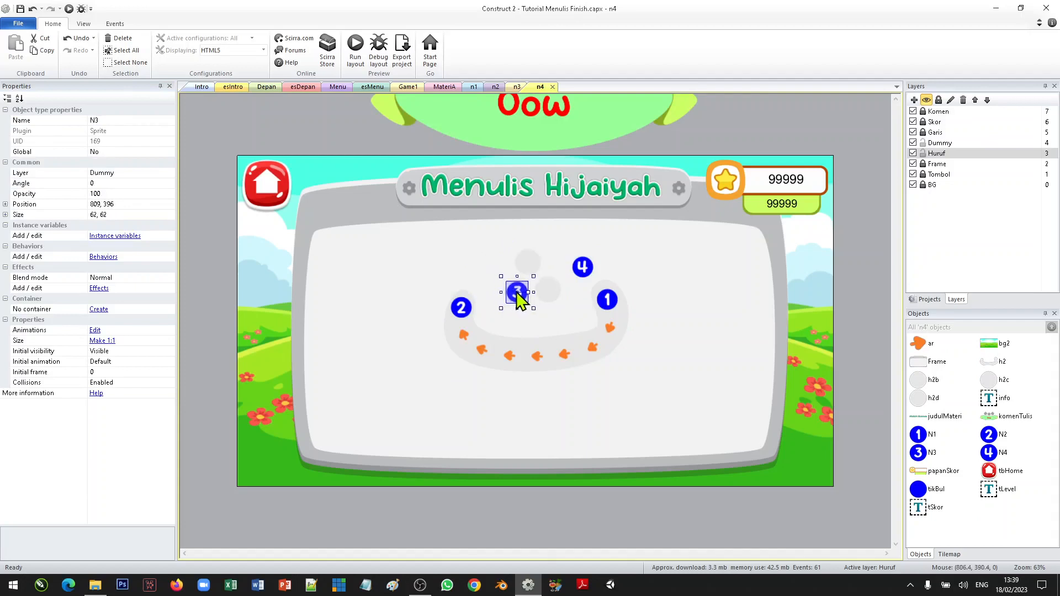
{"action": "left_click_drag", "start_coordinate": [592, 275], "coordinate": [551, 290]}
Clone the number 4 marker and place the copy over the h2d dot at about 838, 307
{"action": "right_click", "coordinate": [551, 290]}
{"action": "key", "text": "Escape"}
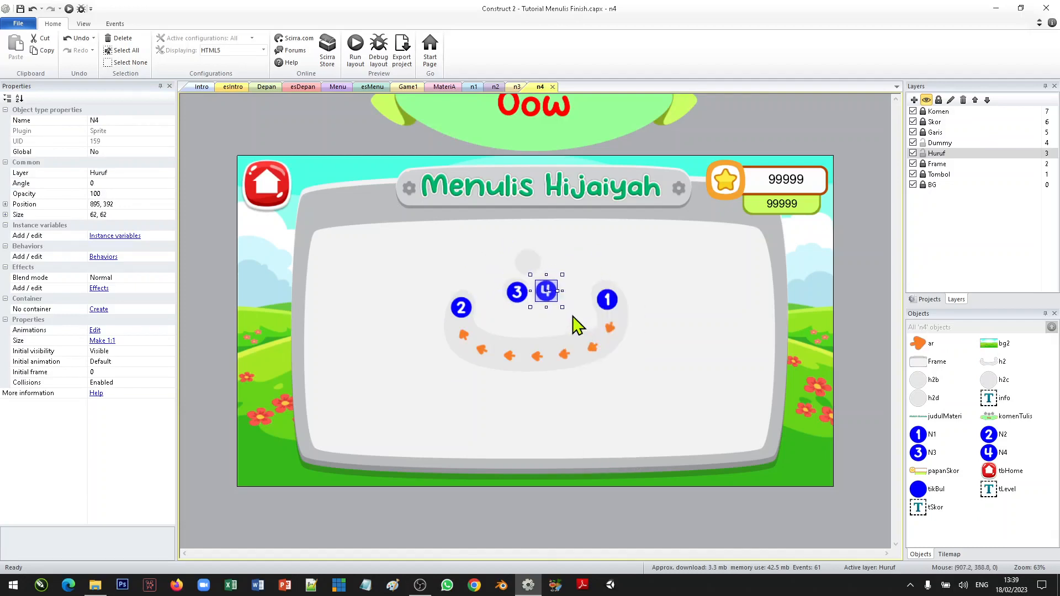
{"action": "left_click", "coordinate": [527, 262]}
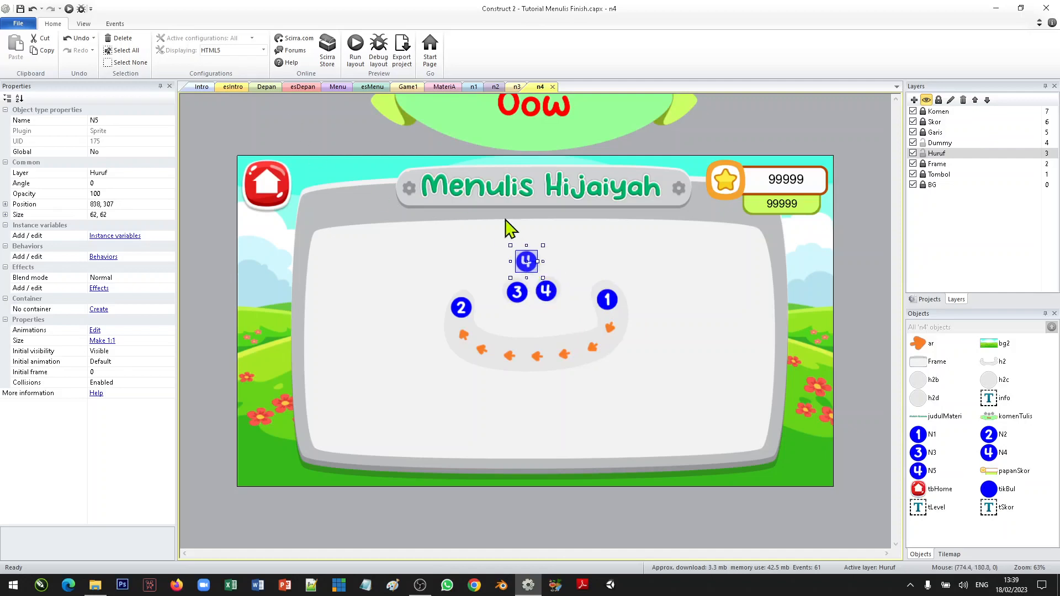
Replace the cloned marker's image with the number 5 image and close the image editor
{"action": "double_click", "coordinate": [531, 262]}
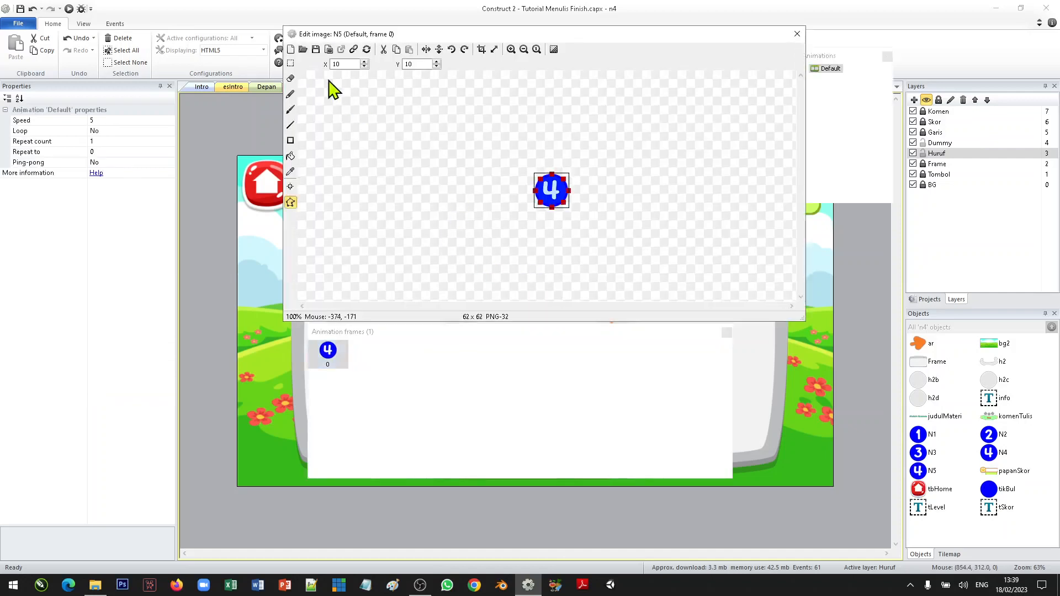
{"action": "left_click", "coordinate": [303, 50]}
{"action": "left_click", "coordinate": [828, 267]}
{"action": "left_click", "coordinate": [856, 449]}
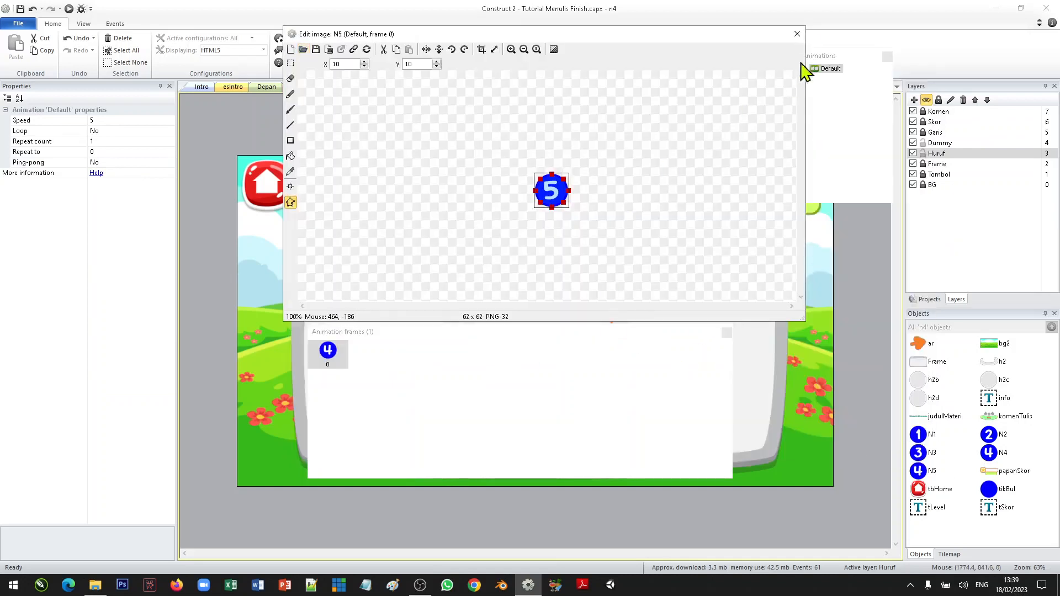
{"action": "left_click", "coordinate": [797, 34]}
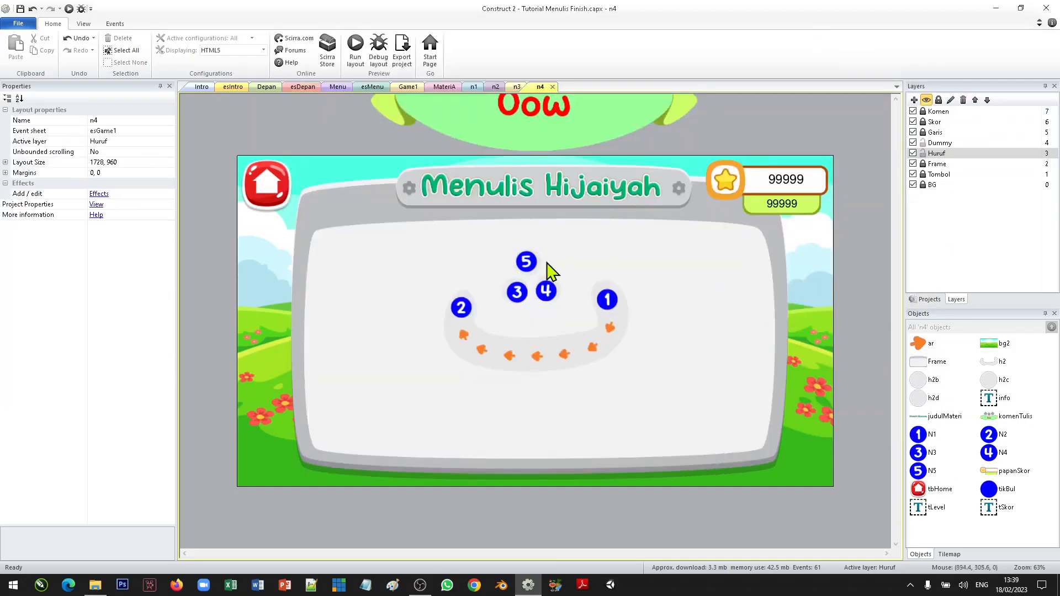
Shift the number 5 marker to about 846, 307 on the h2d dot, and lock the Huruf and Dummy layers
{"action": "left_click_drag", "start_coordinate": [526, 268], "coordinate": [529, 267]}
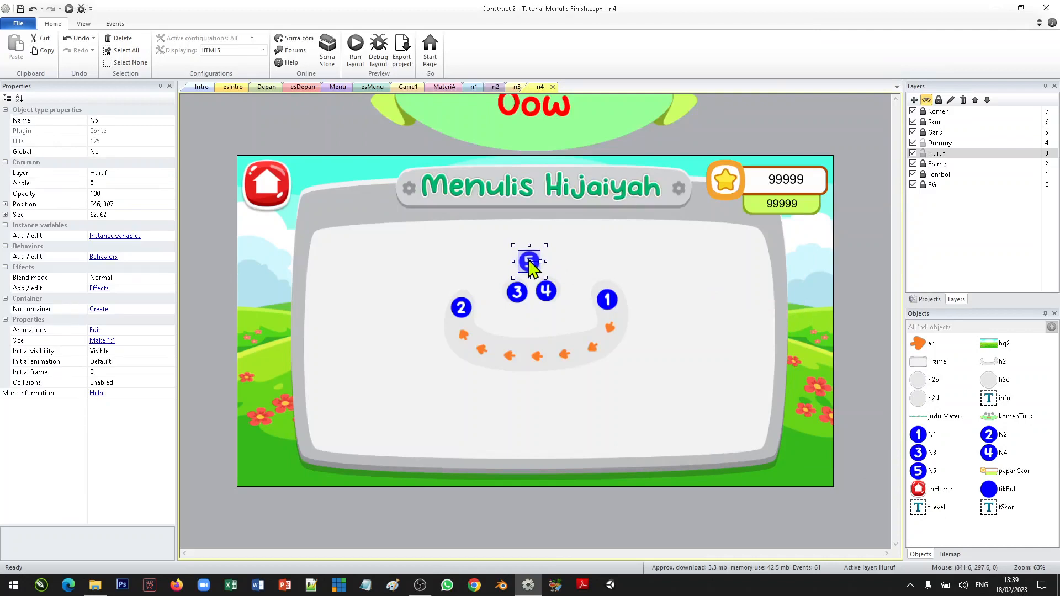
{"action": "left_click", "coordinate": [575, 276]}
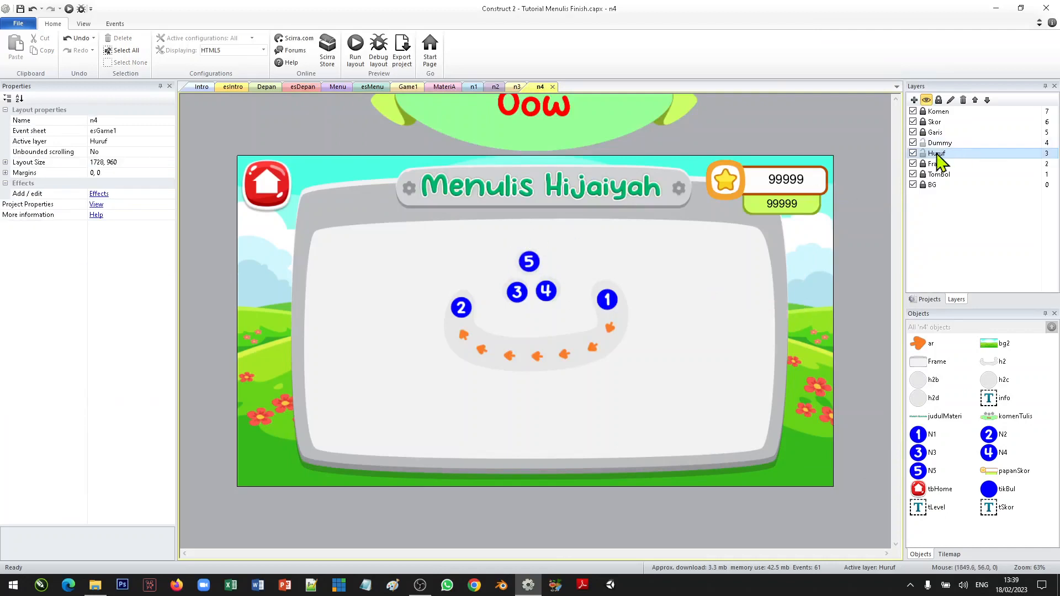
{"action": "left_click", "coordinate": [922, 153]}
{"action": "left_click", "coordinate": [922, 143]}
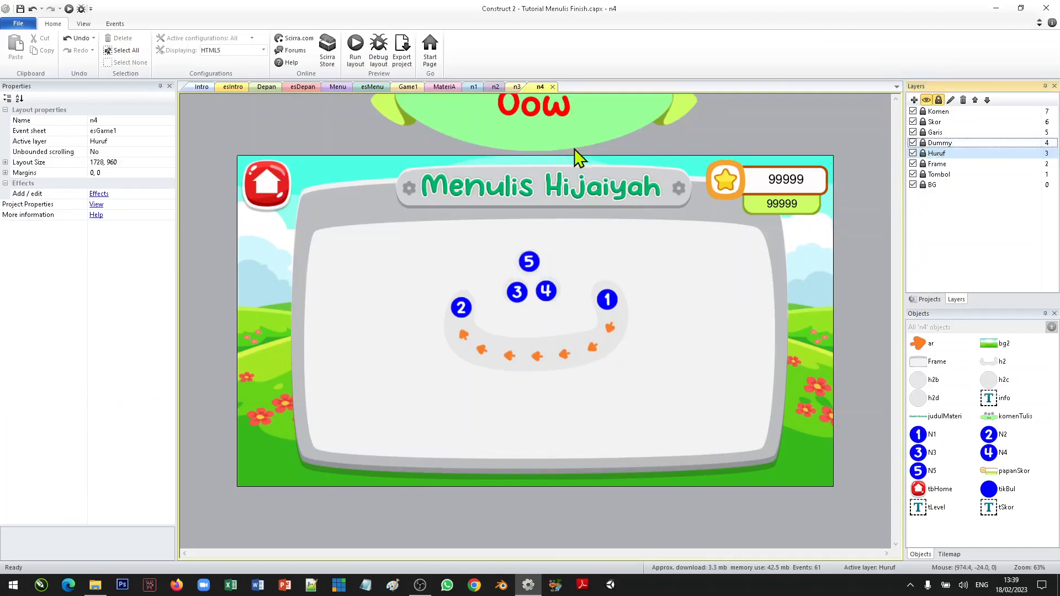
{"action": "left_click", "coordinate": [474, 87]}
{"action": "left_click", "coordinate": [505, 87]}
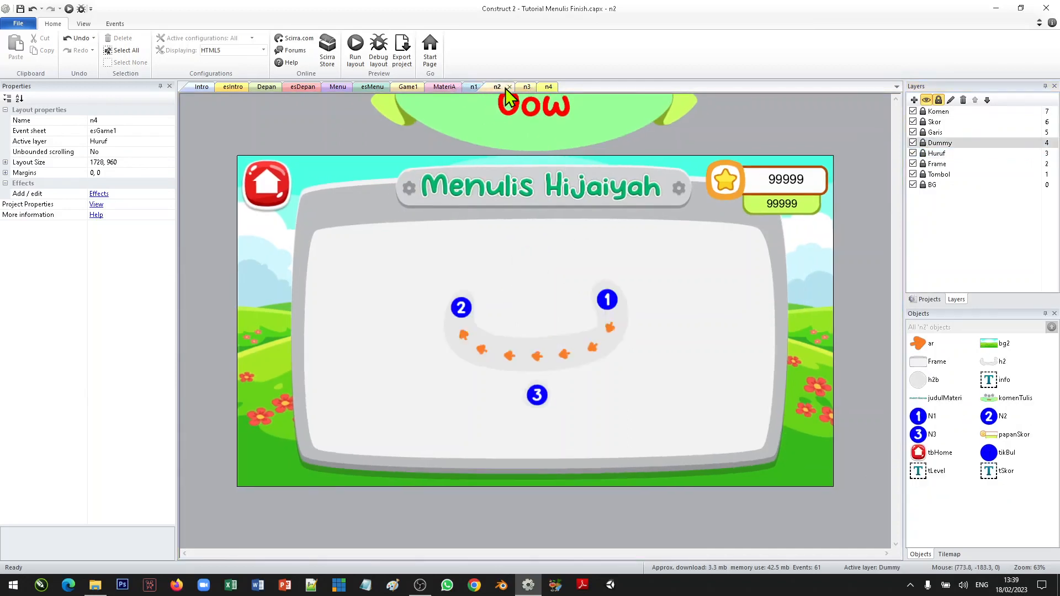
{"action": "left_click", "coordinate": [526, 87]}
{"action": "left_click", "coordinate": [547, 88]}
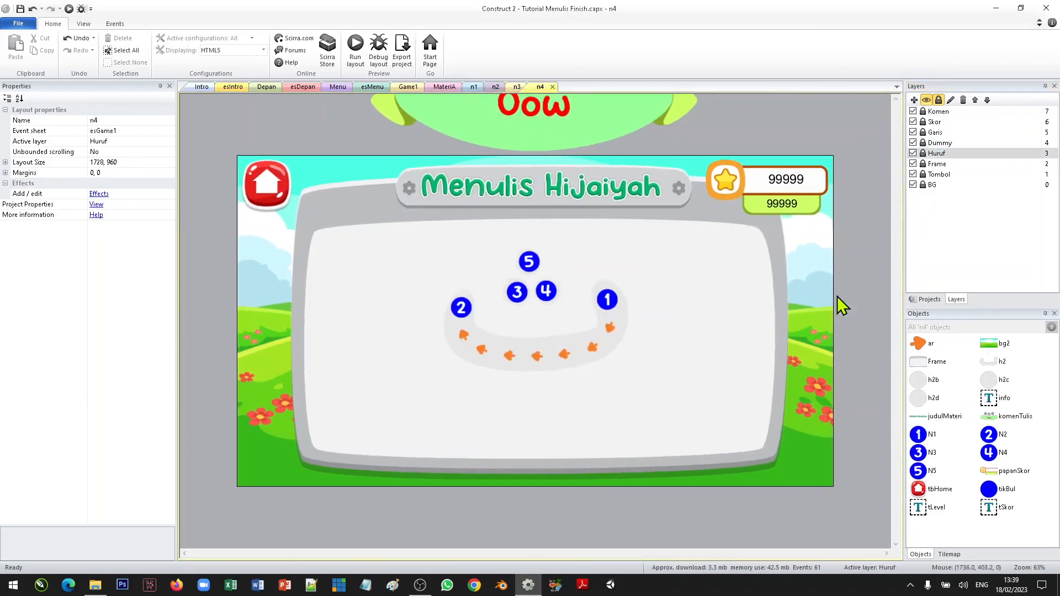
Duplicate the n4 layout, name the copy n5, and open it for editing
{"action": "left_click", "coordinate": [929, 300]}
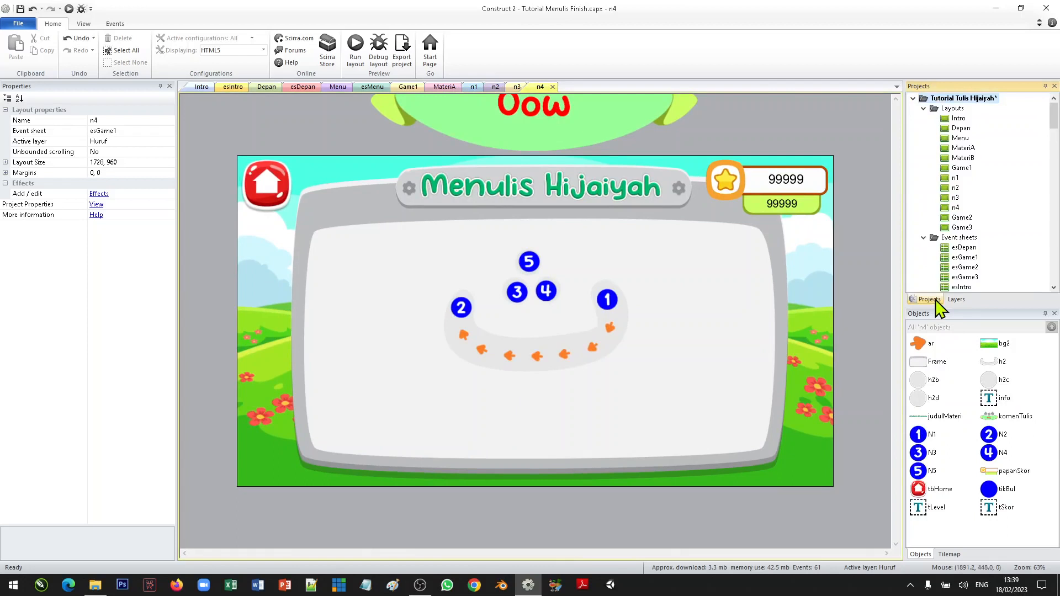
{"action": "right_click", "coordinate": [955, 216]}
{"action": "left_click", "coordinate": [1012, 257]}
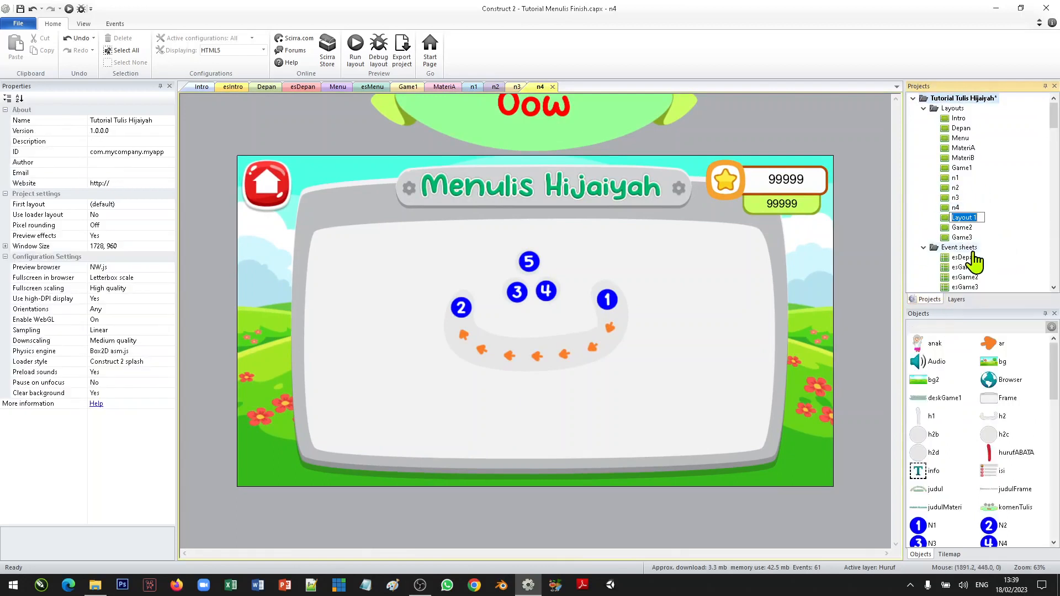
{"action": "type", "text": "n5"}
{"action": "key", "text": "Return"}
{"action": "double_click", "coordinate": [952, 218]}
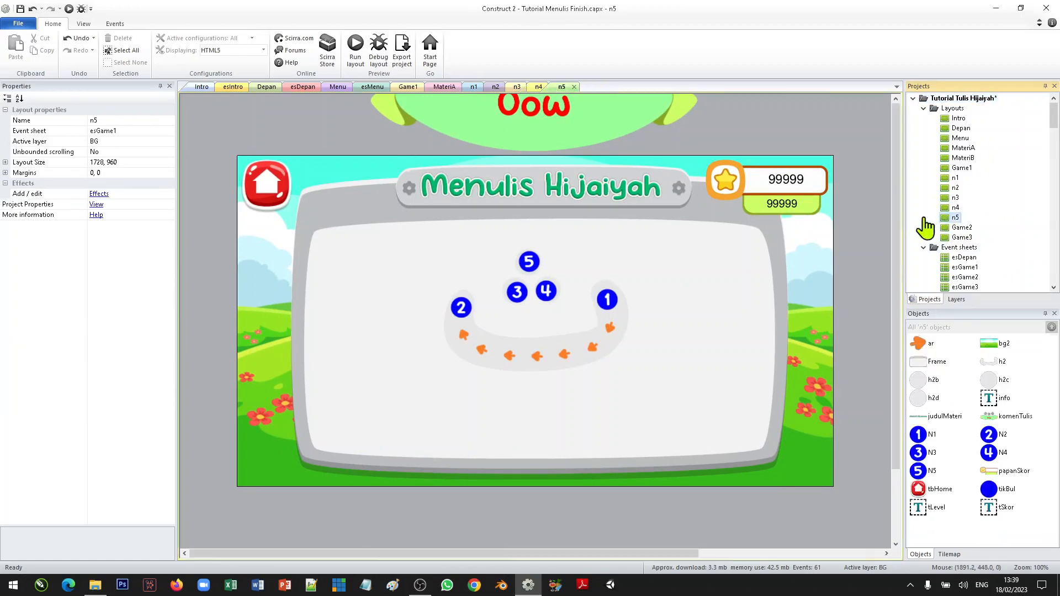
{"action": "scroll", "coordinate": [557, 260], "scroll_direction": "down", "scroll_amount": 5, "text": "ctrl"}
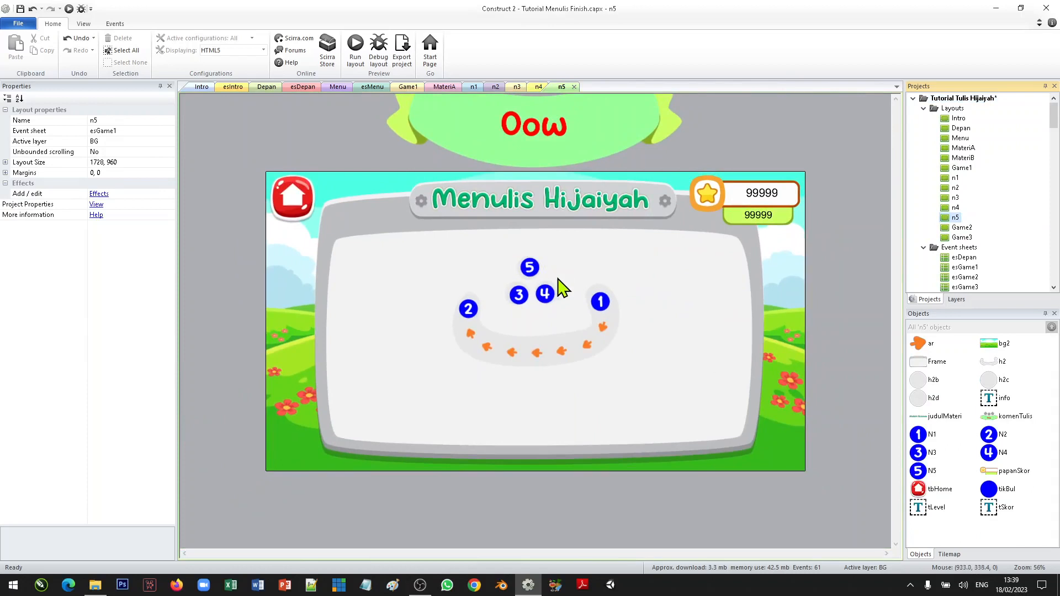
Move the h2 letter shape out of the writing area to about 1451, 321
{"action": "left_click", "coordinate": [620, 330]}
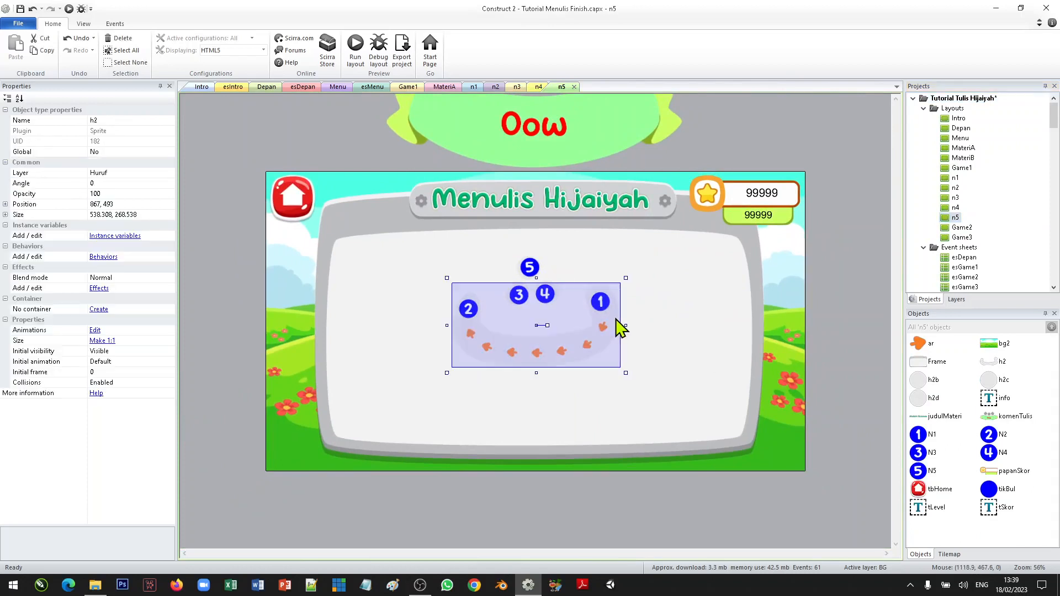
{"action": "left_click_drag", "start_coordinate": [617, 324], "coordinate": [766, 293]}
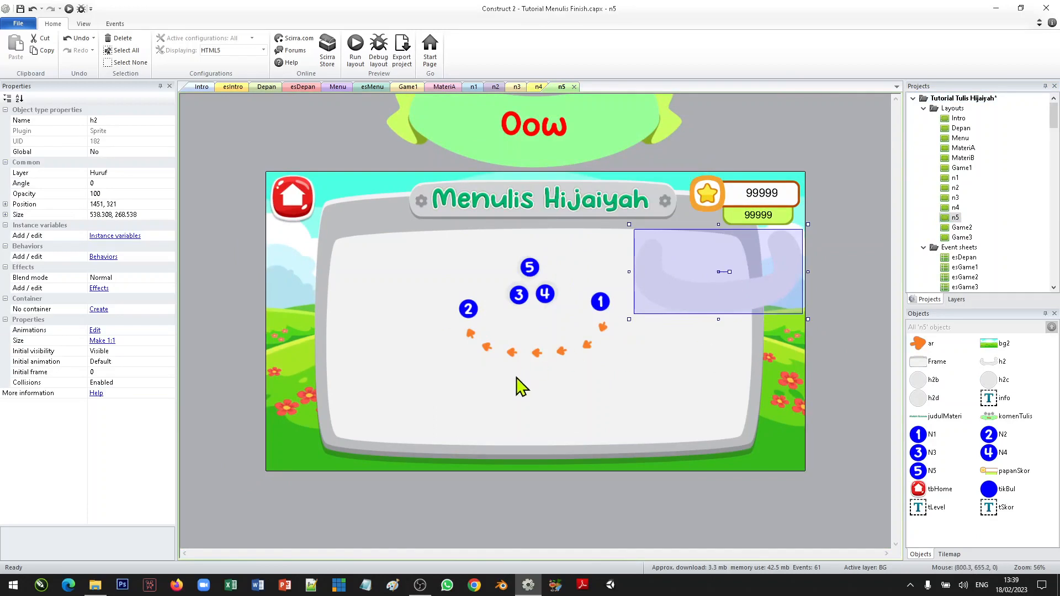
{"action": "right_click", "coordinate": [517, 378]}
{"action": "left_click", "coordinate": [890, 247]}
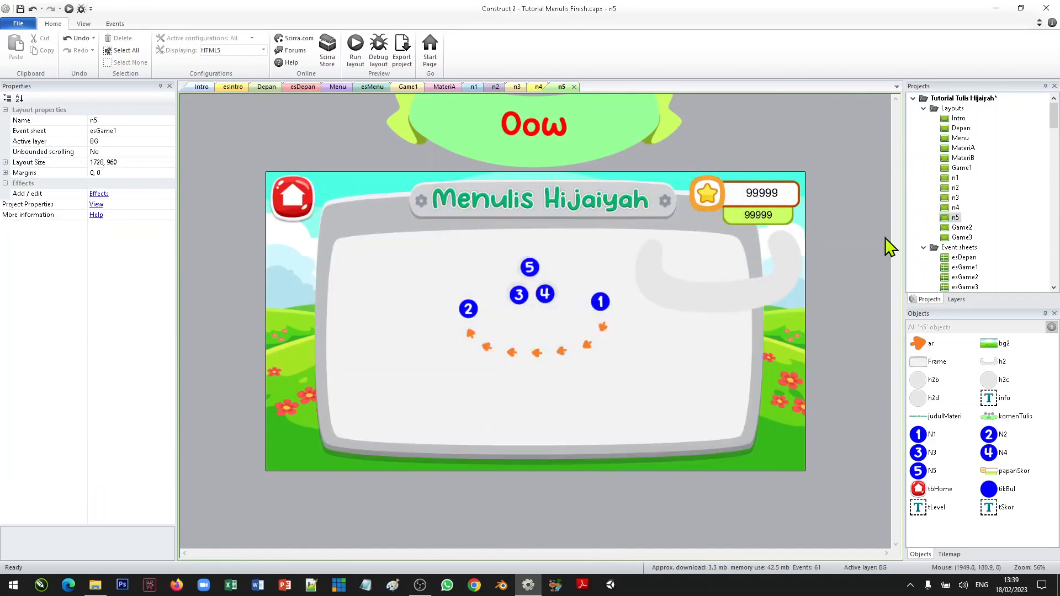
Lock every layer except Dummy and Huruf, and make Huruf the active layer
{"action": "left_click", "coordinate": [956, 299]}
{"action": "left_click", "coordinate": [923, 163]}
{"action": "left_click", "coordinate": [922, 153]}
{"action": "left_click", "coordinate": [922, 142]}
{"action": "left_click", "coordinate": [922, 132]}
{"action": "left_click", "coordinate": [922, 111]}
{"action": "left_click", "coordinate": [923, 122]}
{"action": "left_click", "coordinate": [935, 111]}
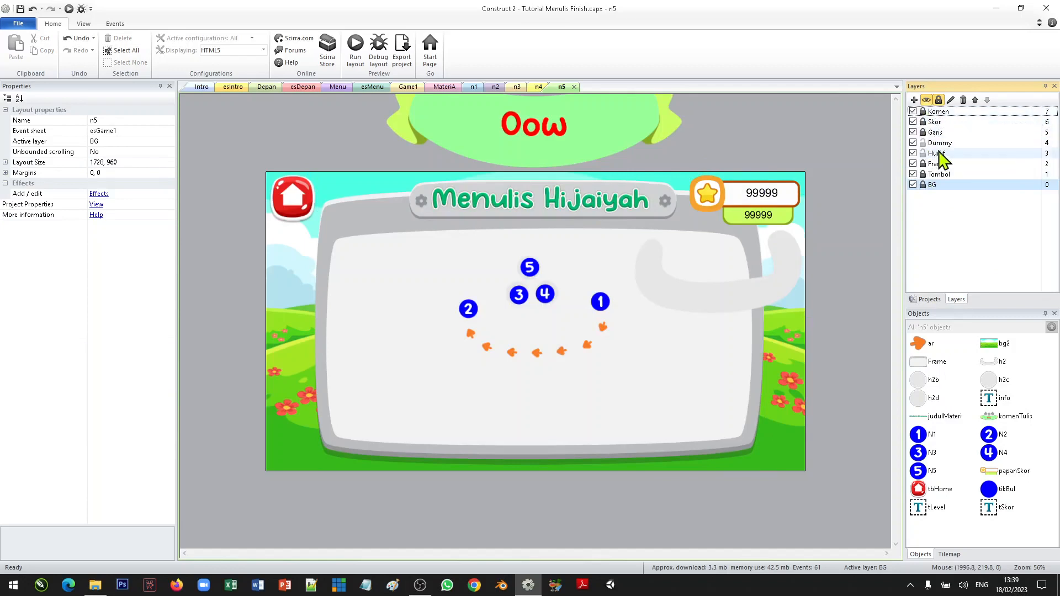
{"action": "left_click", "coordinate": [936, 153]}
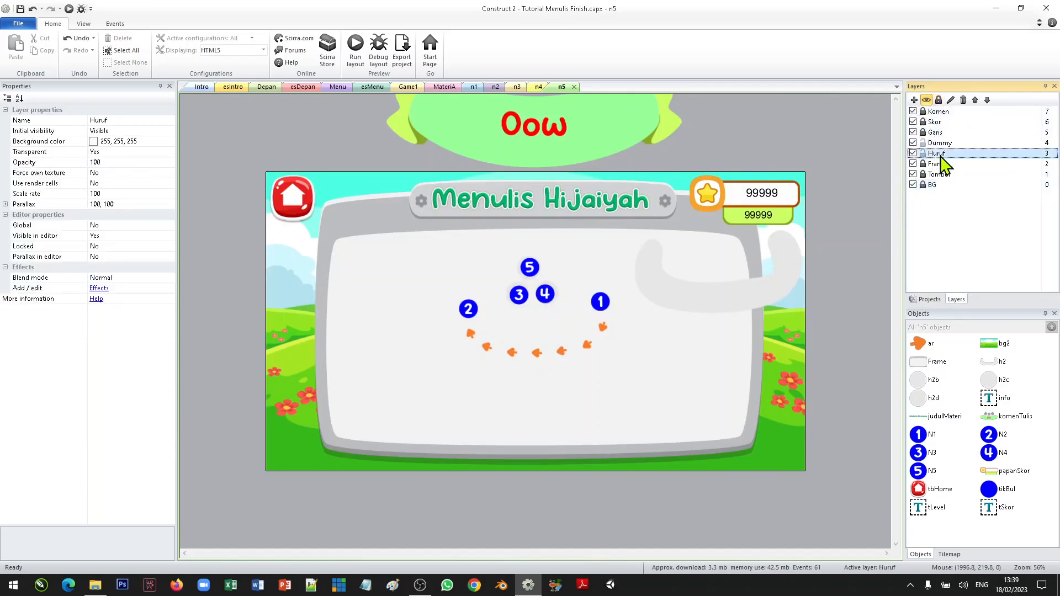
Insert a Sprite object named h5 on the Huruf layer, placed inside the writing board
{"action": "right_click", "coordinate": [624, 367]}
{"action": "left_click", "coordinate": [658, 364]}
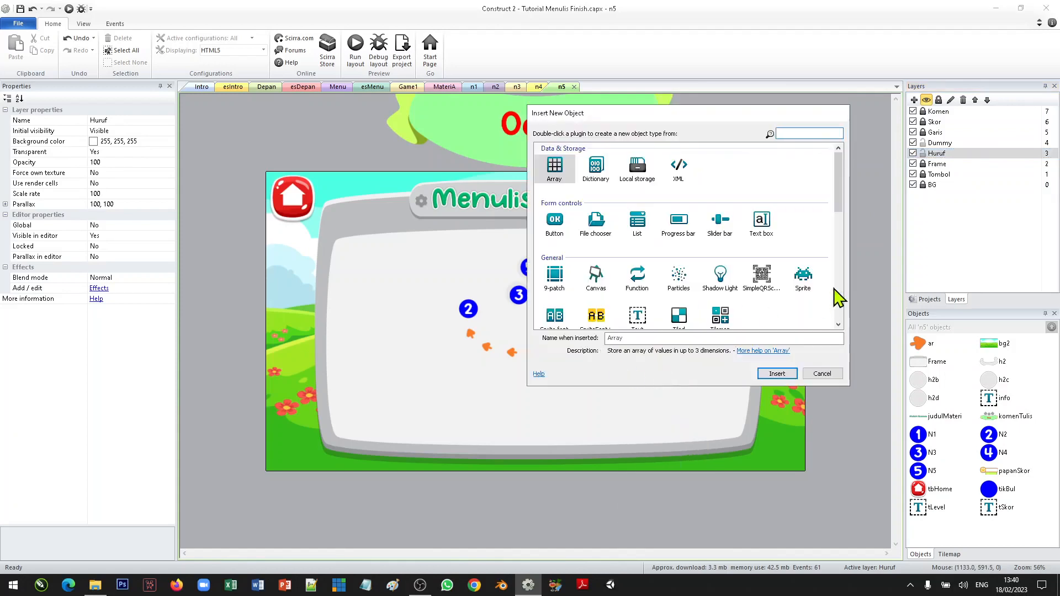
{"action": "left_click", "coordinate": [802, 276]}
{"action": "left_click", "coordinate": [714, 338]}
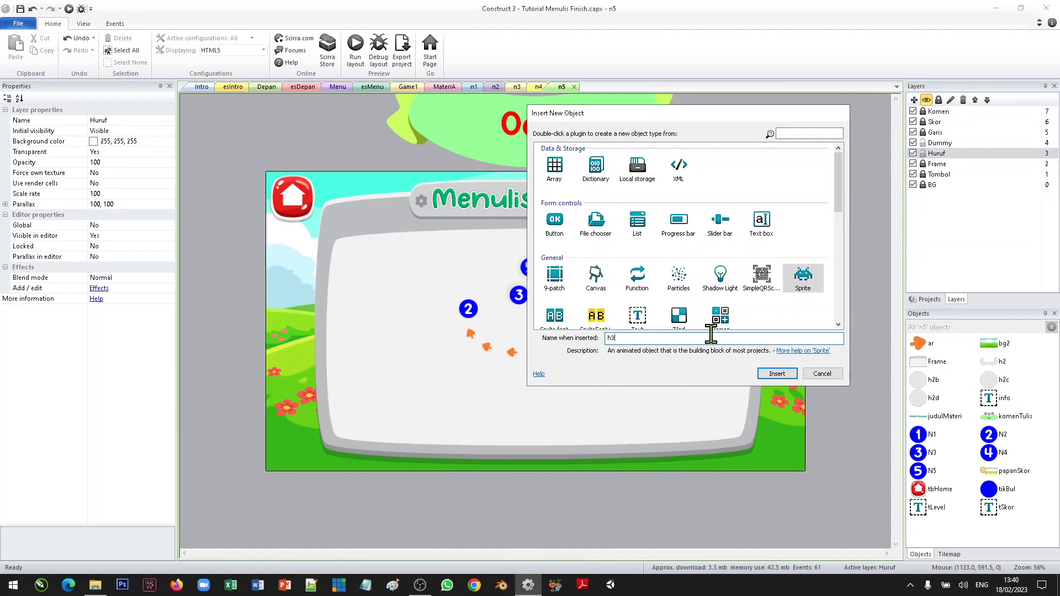
{"action": "left_click_drag", "start_coordinate": [611, 339], "coordinate": [616, 340]}
{"action": "left_click", "coordinate": [777, 374]}
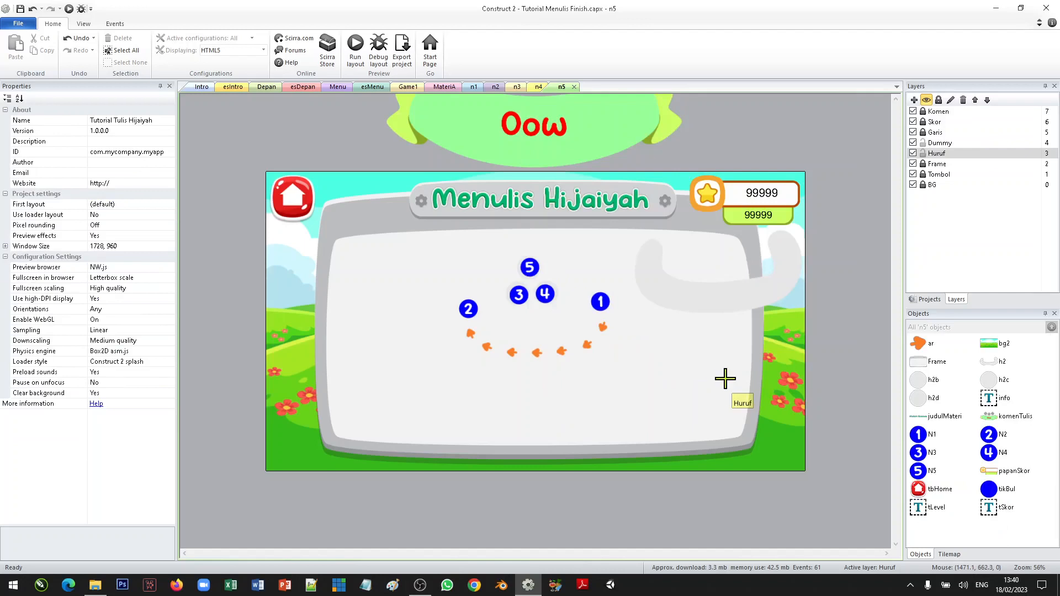
{"action": "left_click", "coordinate": [552, 365]}
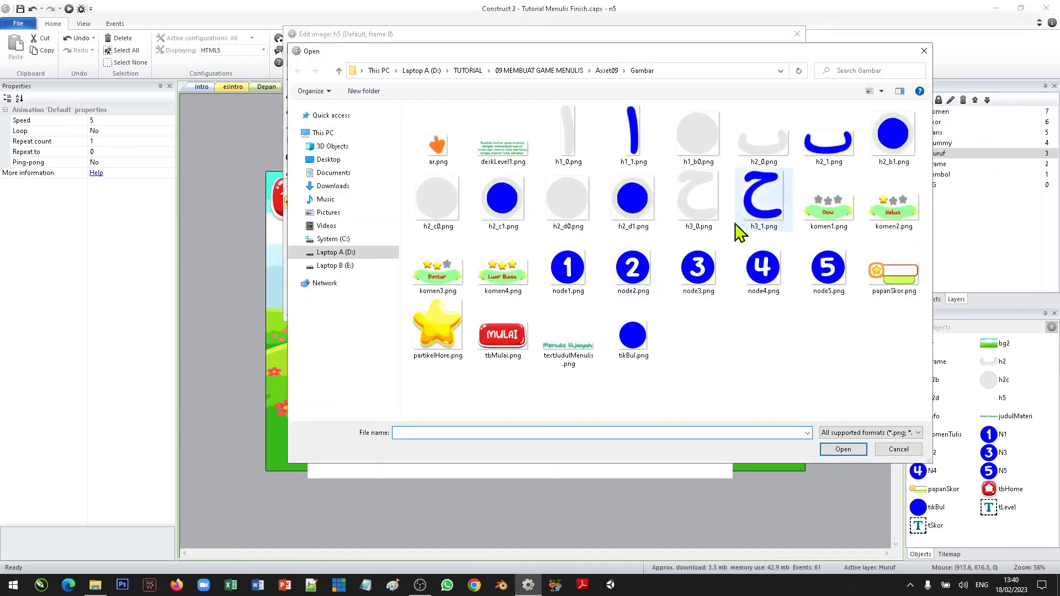
Load h3_0.png as the h5 sprite's first frame and add a second frame with h3_1.png
{"action": "left_click", "coordinate": [707, 221]}
{"action": "left_click", "coordinate": [843, 449]}
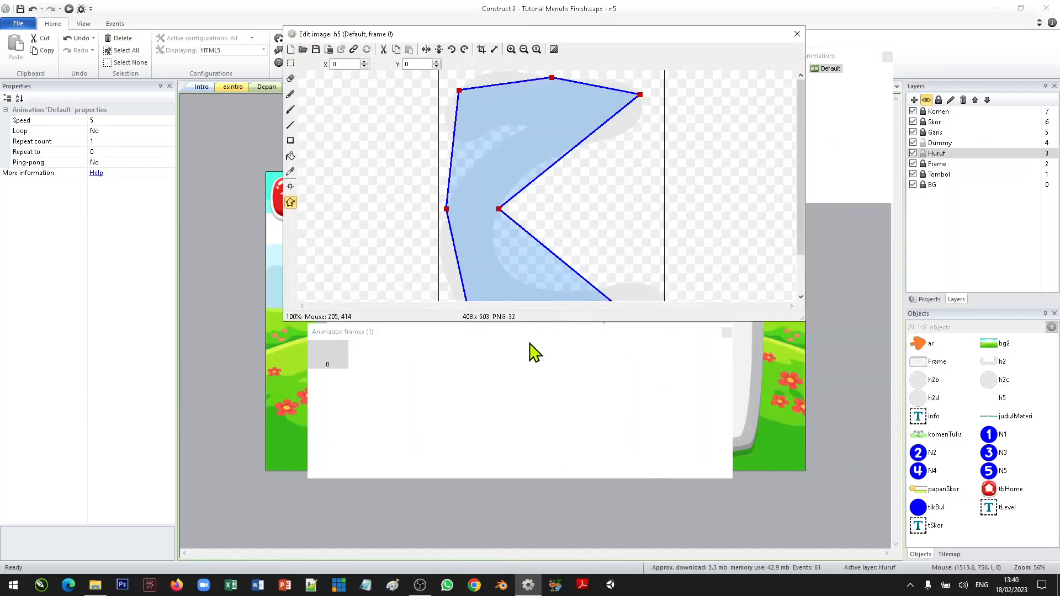
{"action": "right_click", "coordinate": [458, 371]}
{"action": "left_click", "coordinate": [489, 377]}
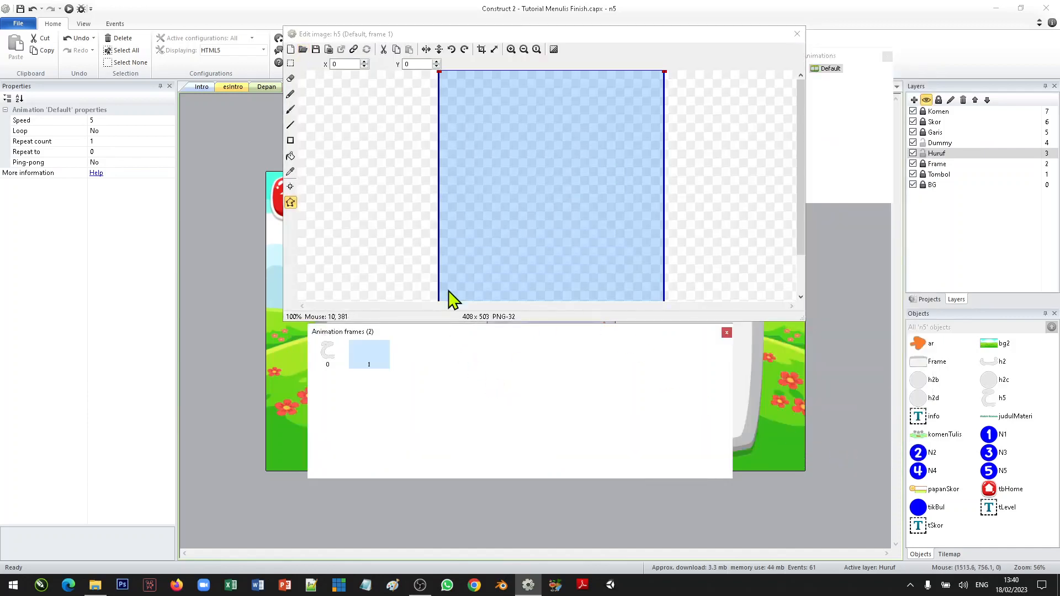
{"action": "left_click", "coordinate": [302, 49]}
{"action": "left_click", "coordinate": [753, 246]}
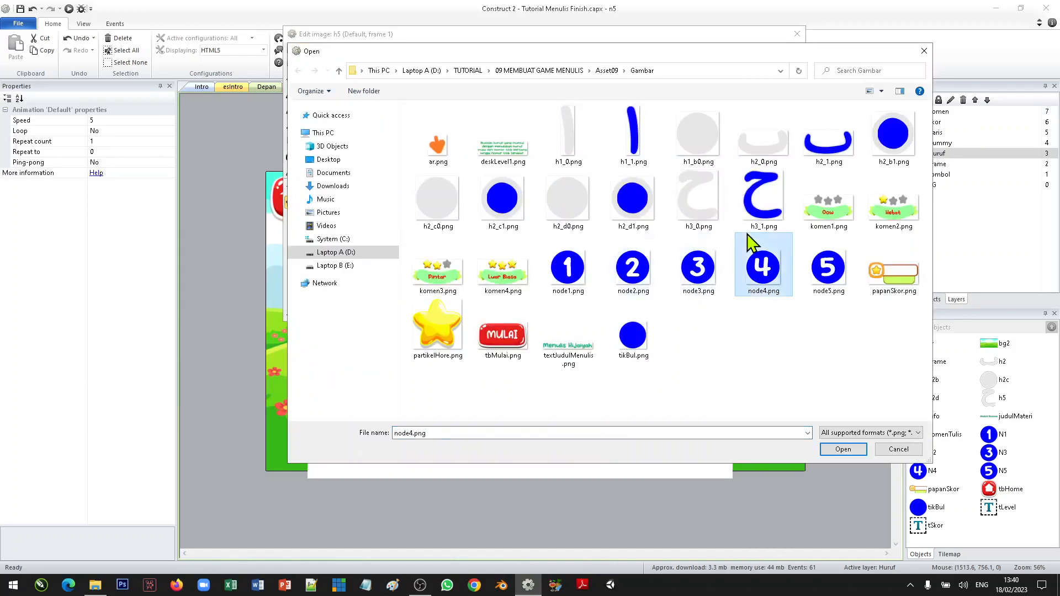
{"action": "left_click", "coordinate": [765, 199]}
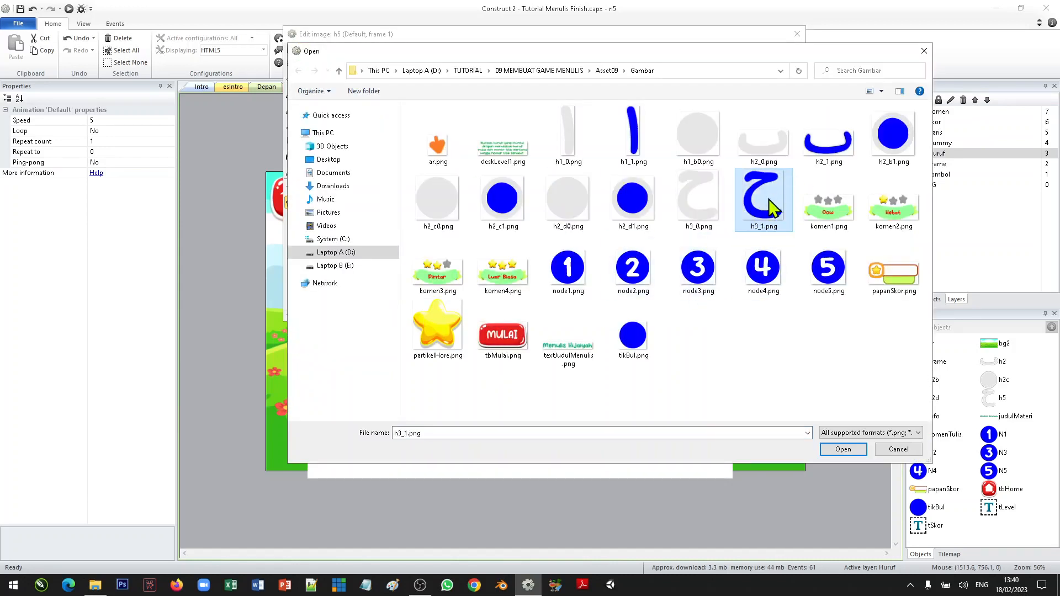
{"action": "double_click", "coordinate": [767, 201]}
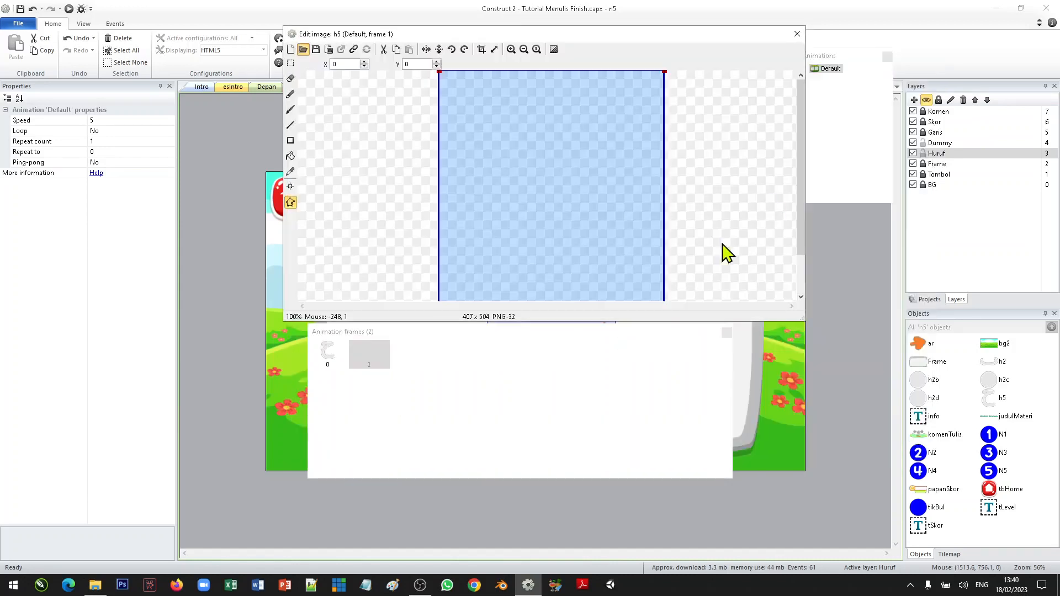
Set the Default animation's speed to 0 and close the h5 image editor
{"action": "left_click", "coordinate": [854, 78]}
{"action": "left_click", "coordinate": [113, 120]}
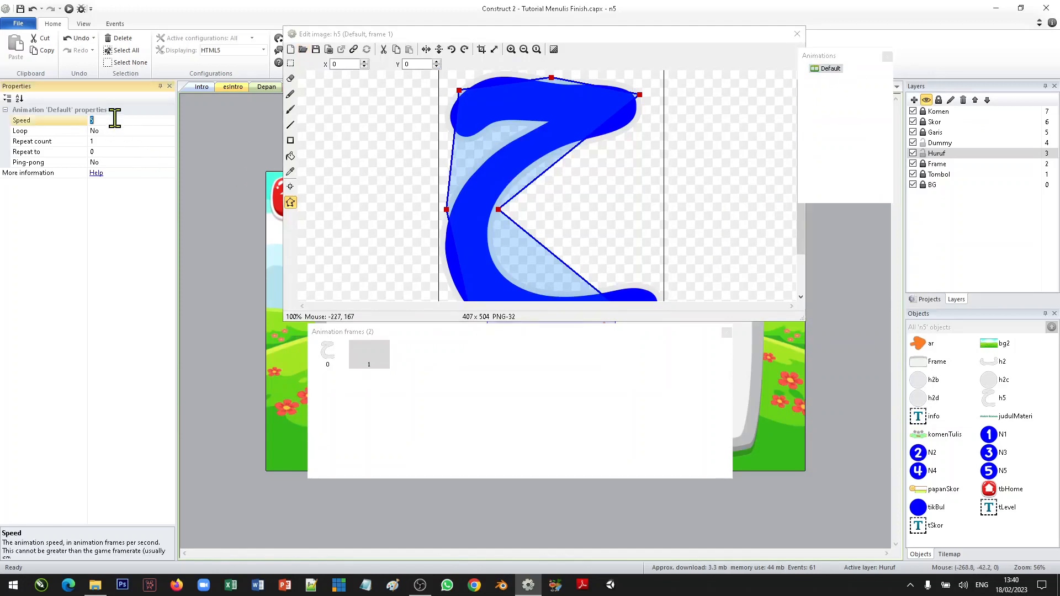
{"action": "type", "text": "0"}
{"action": "left_click", "coordinate": [772, 67]}
{"action": "key", "text": "Escape"}
Move the h5 letter aside to about 219, 519, clear of the number markers
{"action": "left_click_drag", "start_coordinate": [546, 395], "coordinate": [532, 372]}
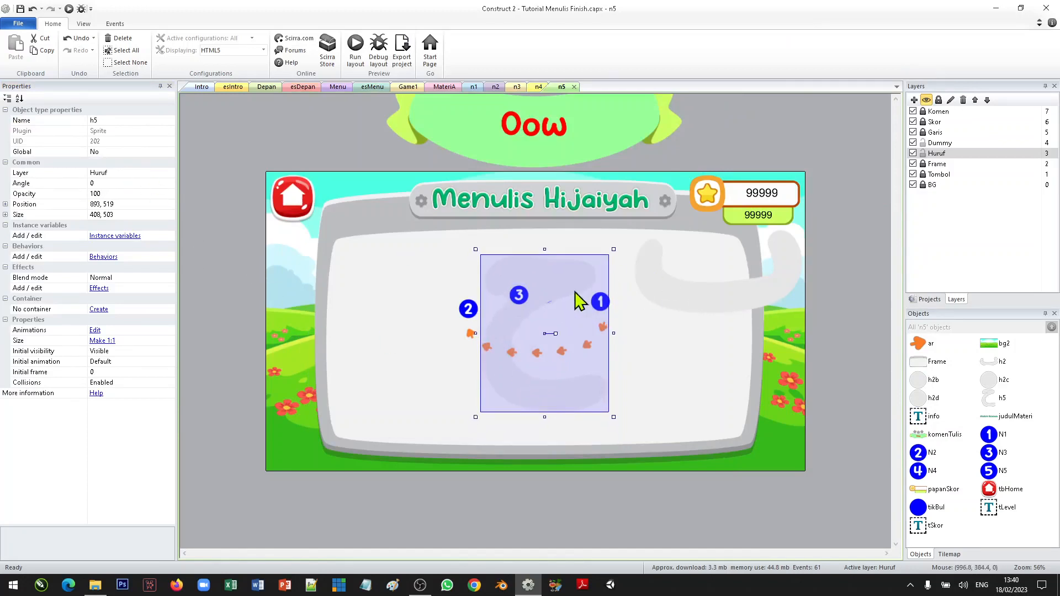
{"action": "left_click_drag", "start_coordinate": [582, 269], "coordinate": [369, 276]}
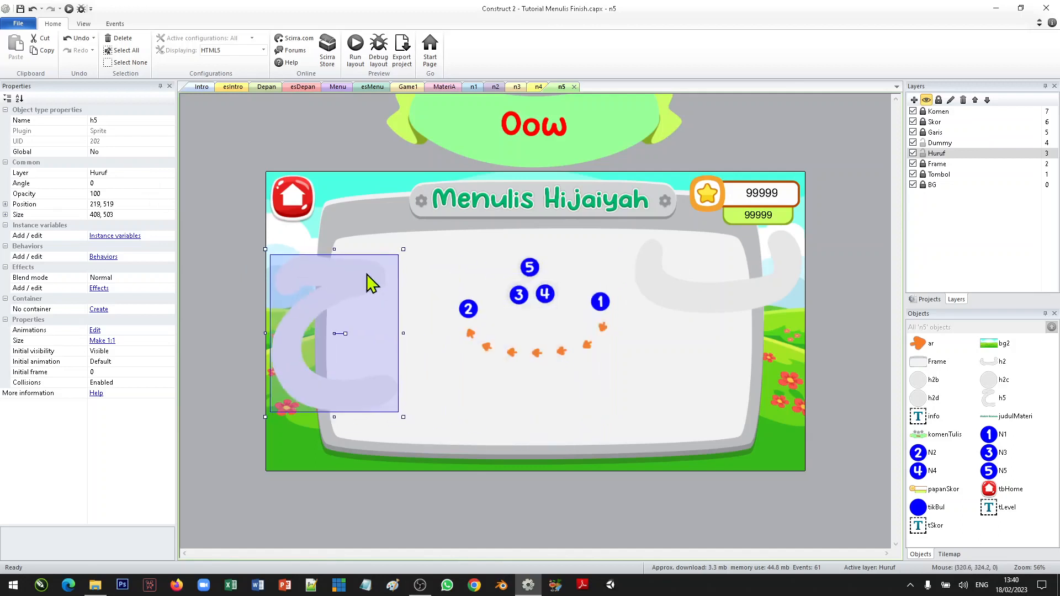
{"action": "left_click_drag", "start_coordinate": [441, 245], "coordinate": [635, 393]}
{"action": "left_click", "coordinate": [632, 392]}
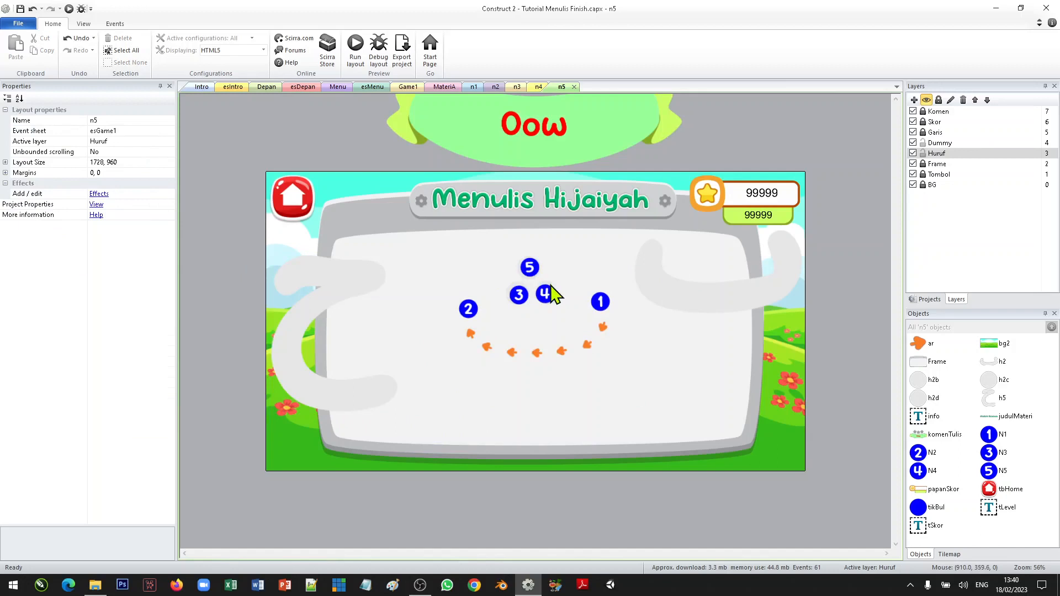
Shift the number 3 marker aside, and delete the number 4 and 5 markers together with the h2c and h2d dots
{"action": "left_click", "coordinate": [554, 294]}
{"action": "left_click", "coordinate": [586, 273]}
{"action": "mouse_move", "coordinate": [488, 278]}
{"action": "left_mouse_down"}
{"action": "mouse_move", "coordinate": [533, 313]}
{"action": "mouse_move", "coordinate": [508, 302]}
{"action": "left_mouse_up"}
{"action": "left_click_drag", "start_coordinate": [596, 232], "coordinate": [527, 312]}
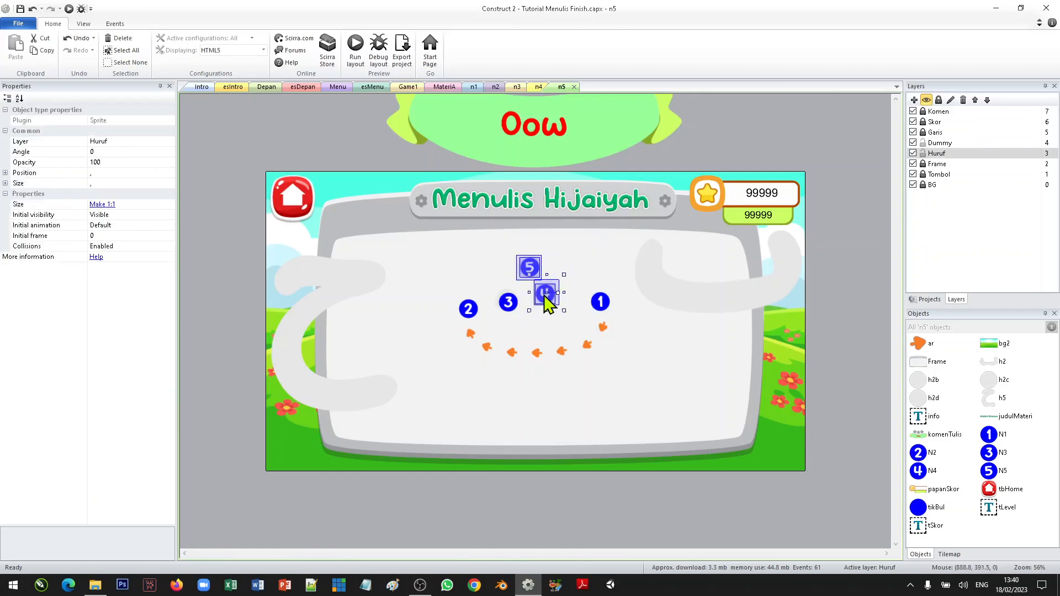
{"action": "right_click", "coordinate": [546, 301]}
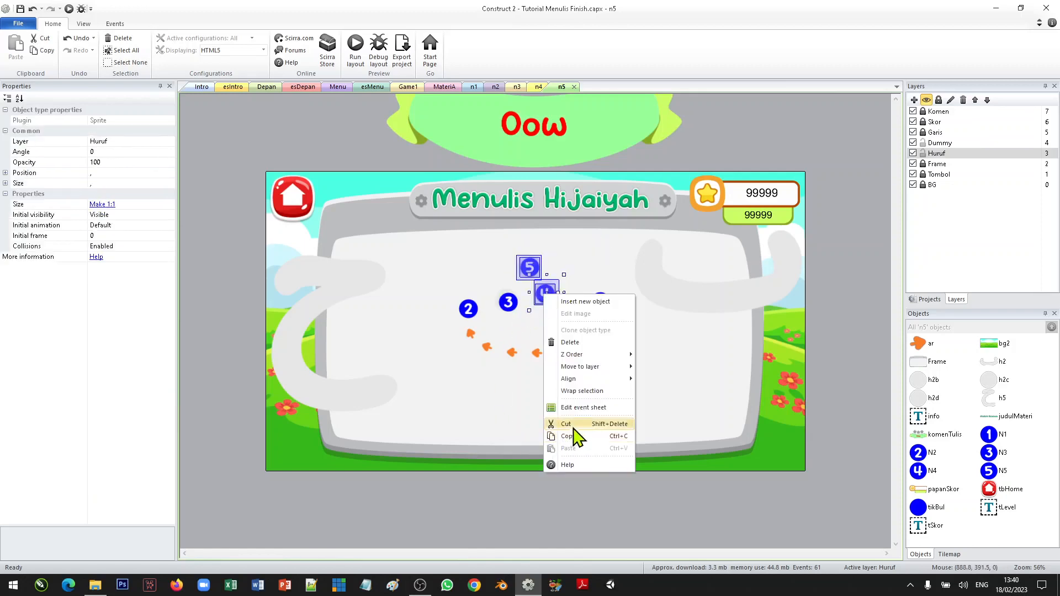
{"action": "left_click", "coordinate": [571, 343]}
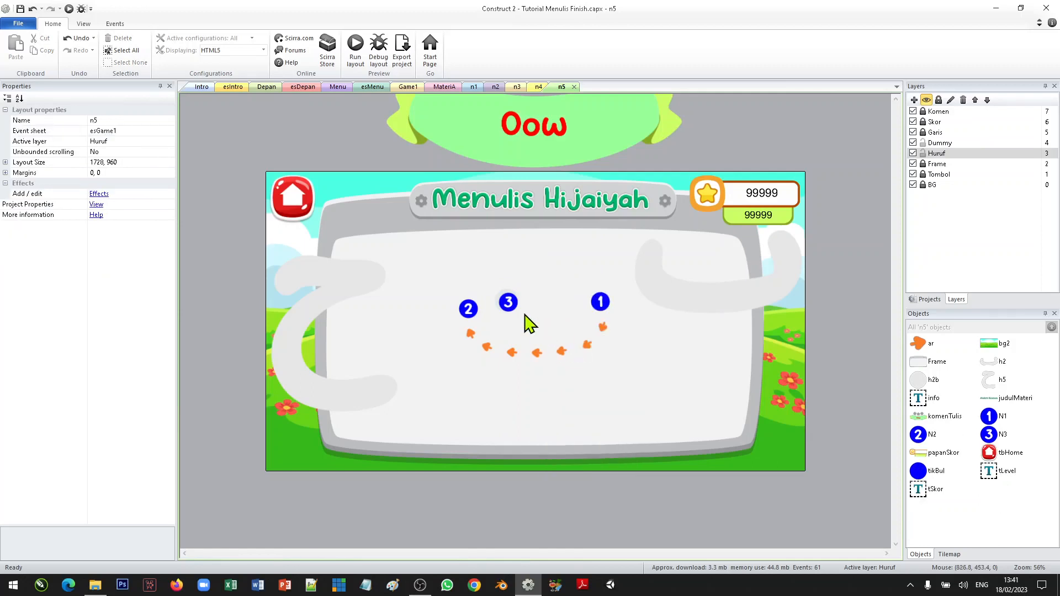
Return h5 to the middle of the board and place the number 1 marker at its upper start and number 2 at its lower end
{"action": "left_click_drag", "start_coordinate": [331, 300], "coordinate": [533, 281]}
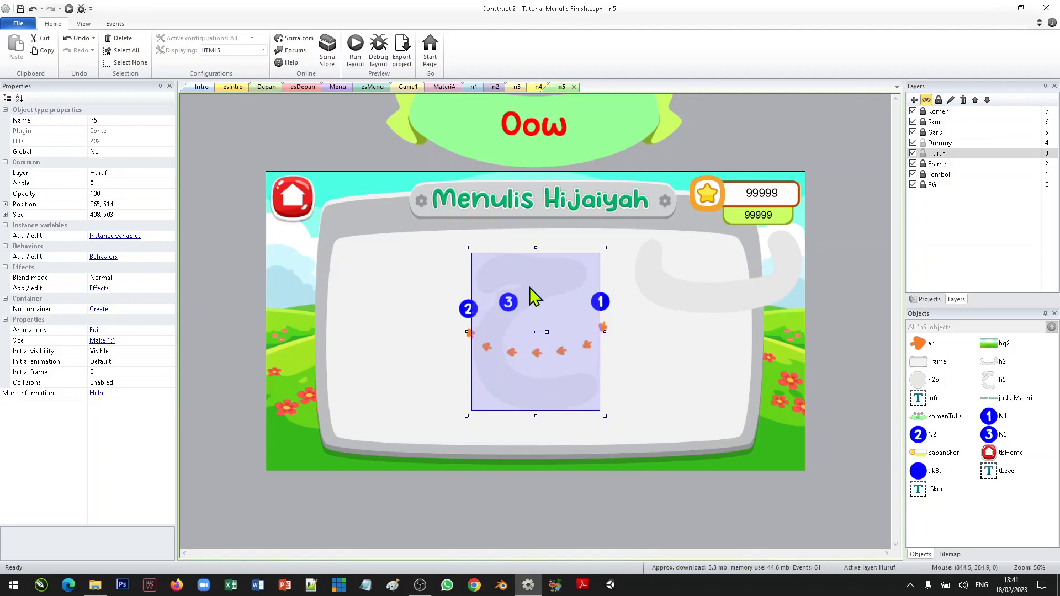
{"action": "left_click", "coordinate": [603, 312]}
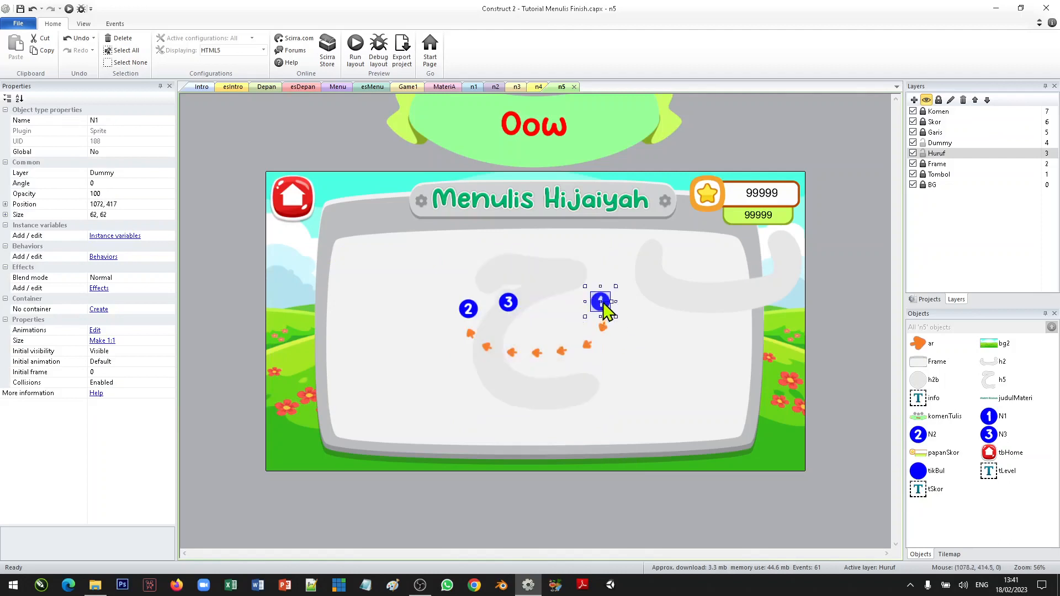
{"action": "left_click_drag", "start_coordinate": [602, 302], "coordinate": [496, 276]}
{"action": "left_click_drag", "start_coordinate": [474, 313], "coordinate": [589, 393]}
{"action": "mouse_move", "coordinate": [503, 311]}
{"action": "left_mouse_down"}
{"action": "mouse_move", "coordinate": [436, 315]}
{"action": "mouse_move", "coordinate": [544, 317]}
{"action": "mouse_move", "coordinate": [525, 296]}
{"action": "mouse_move", "coordinate": [448, 285]}
{"action": "mouse_move", "coordinate": [536, 270]}
{"action": "mouse_move", "coordinate": [478, 265]}
{"action": "mouse_move", "coordinate": [535, 312]}
{"action": "mouse_move", "coordinate": [539, 270]}
{"action": "left_mouse_up"}
Send h5 to the bottom of its layer, and place the h2b dot at about 868, 524 inside the curve with the number 3 marker on it
{"action": "left_click", "coordinate": [512, 296]}
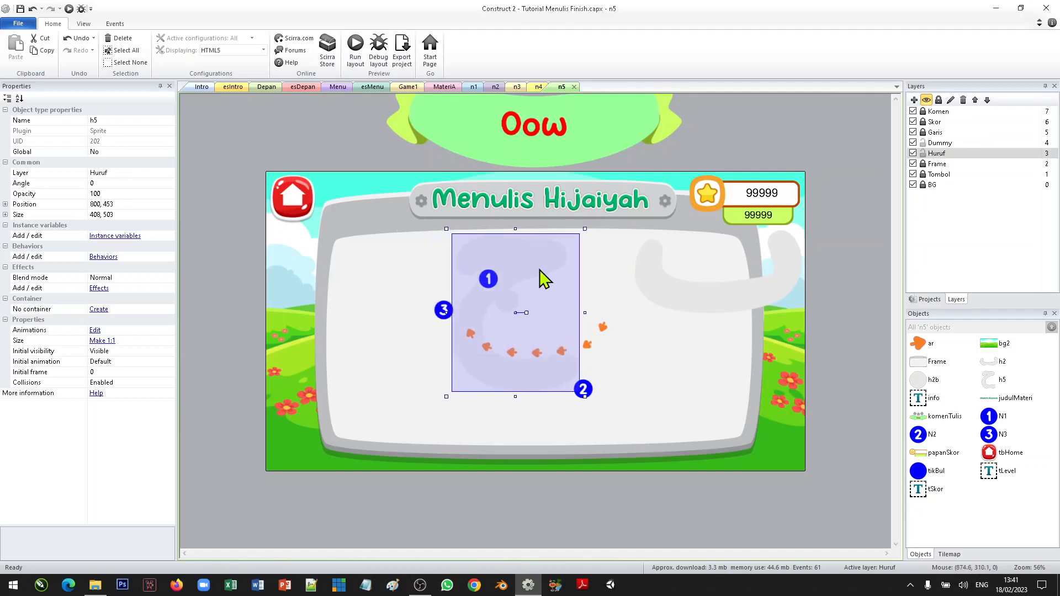
{"action": "right_click", "coordinate": [539, 269]}
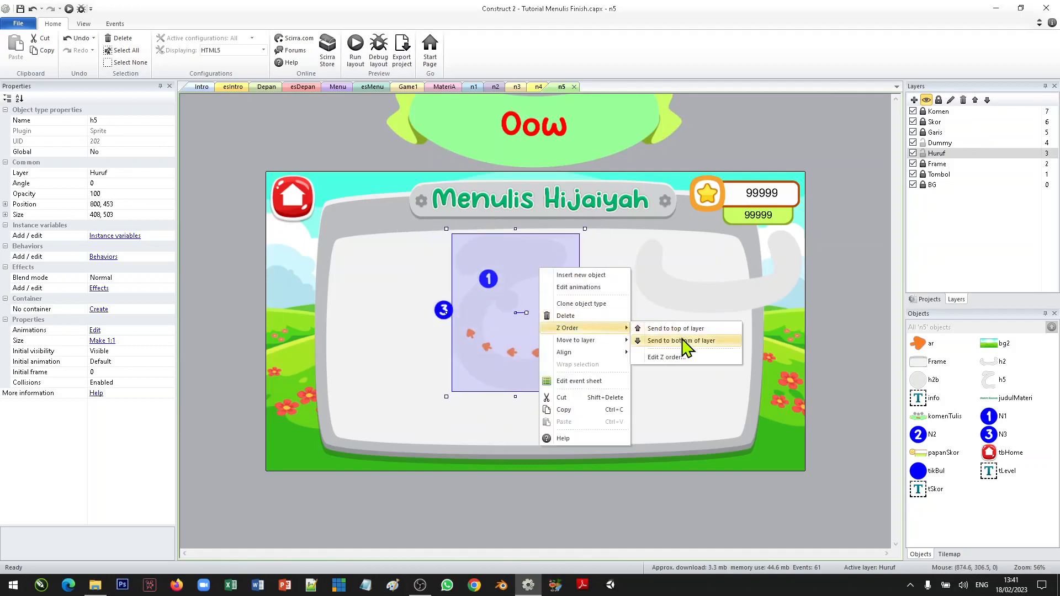
{"action": "left_click", "coordinate": [683, 345]}
{"action": "left_click_drag", "start_coordinate": [563, 316], "coordinate": [537, 335]}
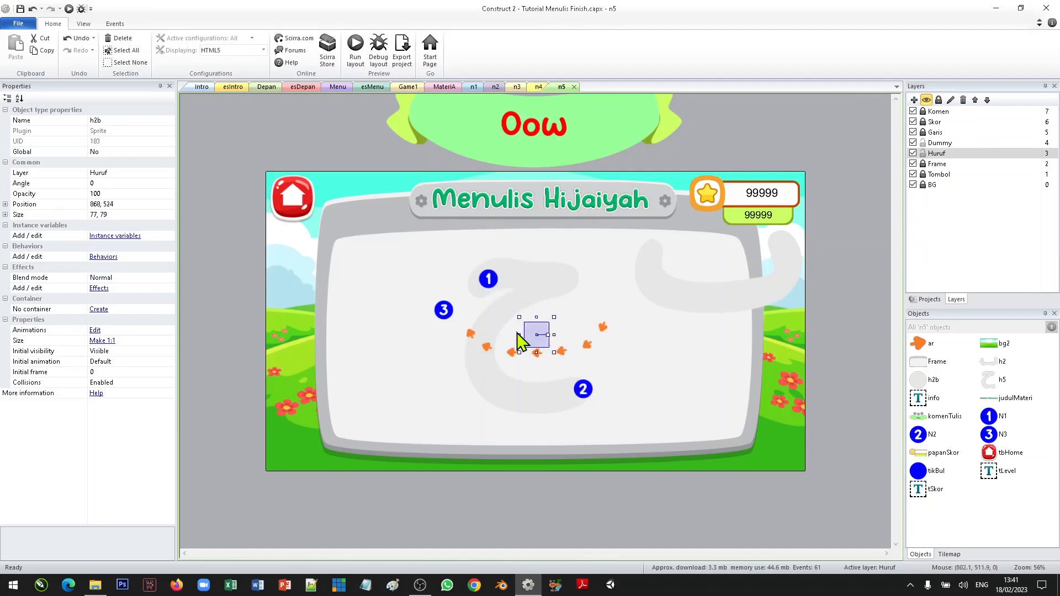
{"action": "left_click_drag", "start_coordinate": [445, 315], "coordinate": [499, 276]}
Nudge the number 1 marker onto the stroke's start and line up the seven existing arrows along h5's top stroke and into its curve
{"action": "left_click", "coordinate": [483, 280]}
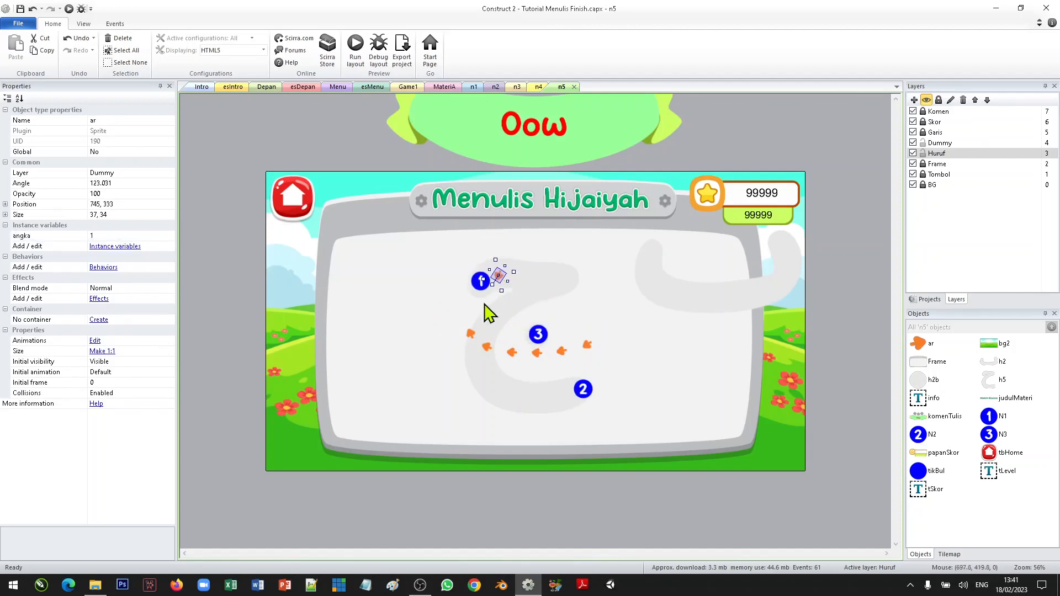
{"action": "left_click_drag", "start_coordinate": [475, 335], "coordinate": [520, 275]}
{"action": "left_click_drag", "start_coordinate": [495, 349], "coordinate": [545, 278]}
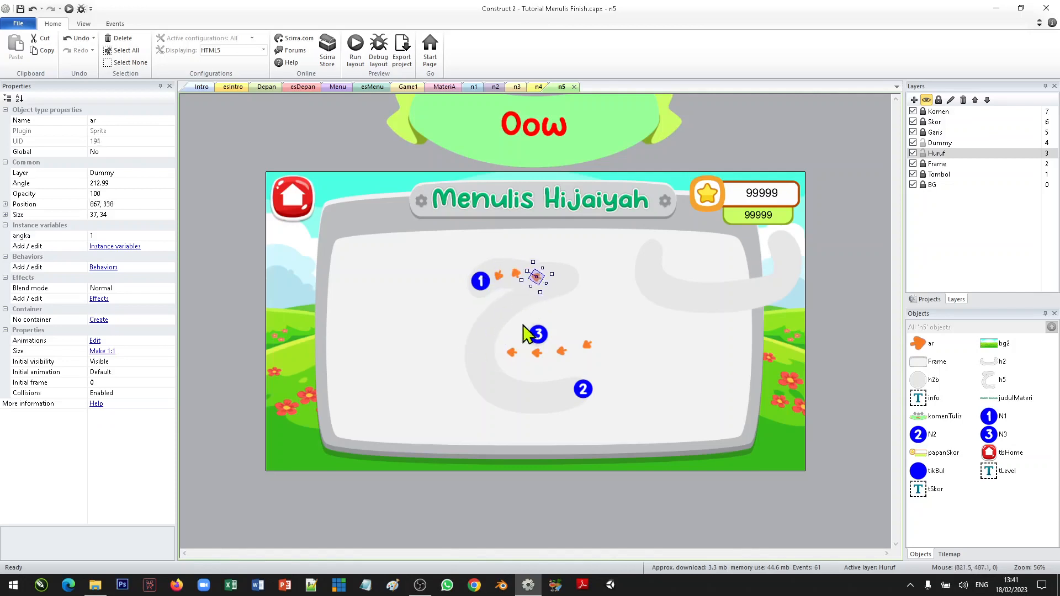
{"action": "left_click_drag", "start_coordinate": [512, 354], "coordinate": [558, 279]}
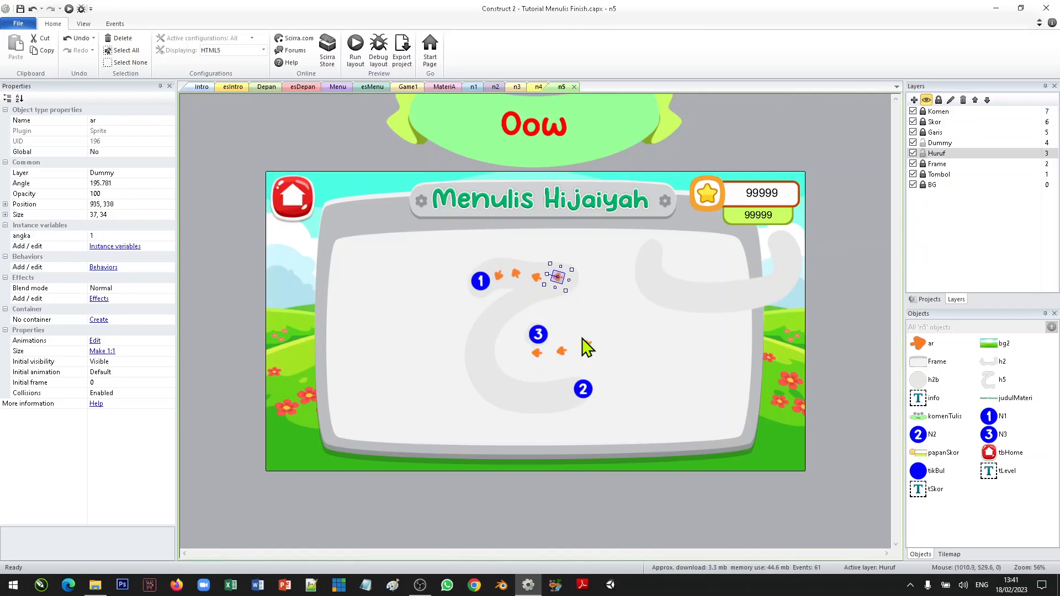
{"action": "left_click_drag", "start_coordinate": [586, 343], "coordinate": [540, 287]}
{"action": "left_click_drag", "start_coordinate": [562, 352], "coordinate": [516, 300]}
{"action": "left_click_drag", "start_coordinate": [535, 354], "coordinate": [500, 317]}
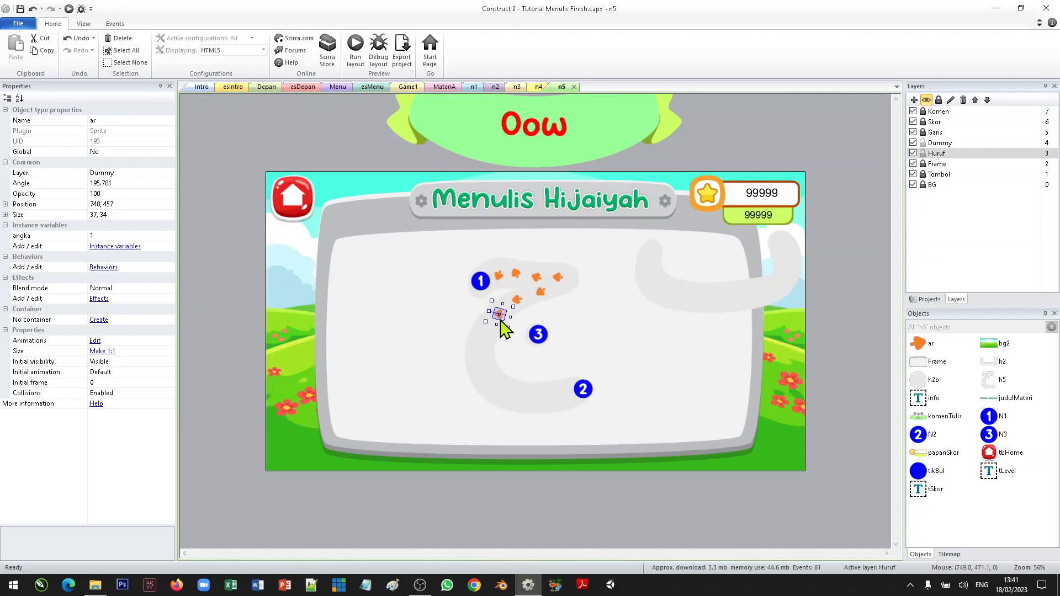
Clone the arrow repeatedly along h5's lower curve up to the number 2 marker, undoing a misplaced clone and ending at about 936, 720
{"action": "mouse_move", "coordinate": [502, 319]}
{"action": "left_mouse_down"}
{"action": "mouse_move", "coordinate": [485, 351]}
{"action": "mouse_move", "coordinate": [491, 381]}
{"action": "mouse_move", "coordinate": [519, 399]}
{"action": "left_mouse_up"}
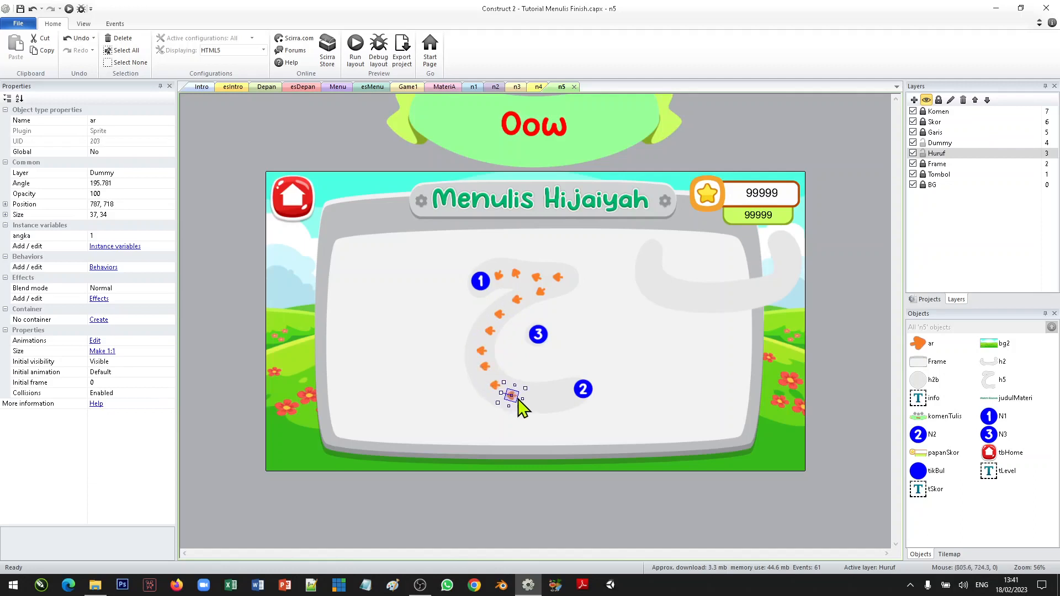
{"action": "left_click", "coordinate": [546, 410]}
{"action": "key", "text": "ctrl+z"}
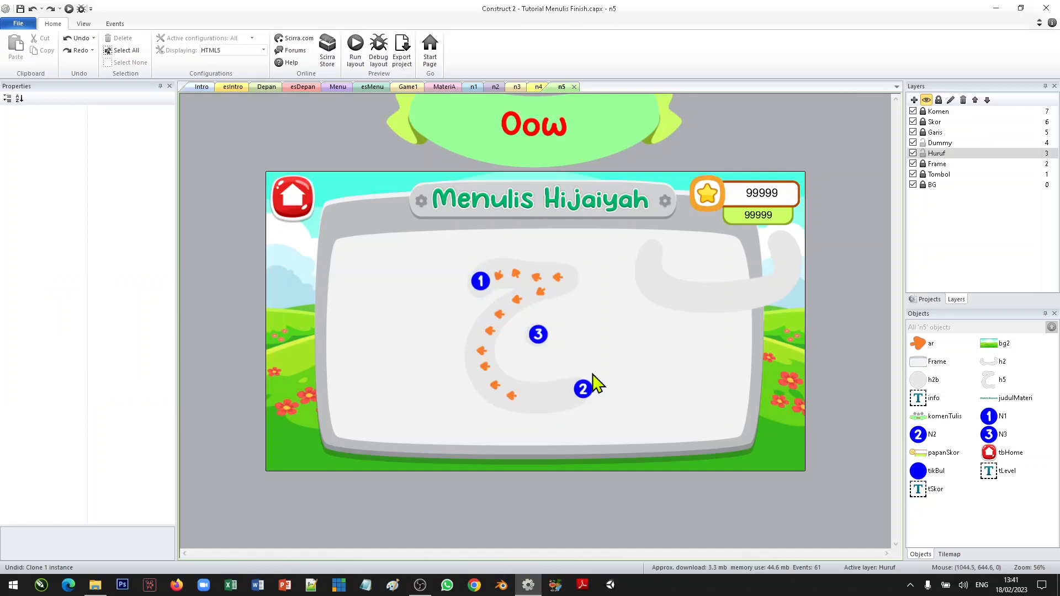
{"action": "left_click", "coordinate": [513, 397]}
{"action": "left_click_drag", "start_coordinate": [517, 401], "coordinate": [540, 405], "text": "ctrl"}
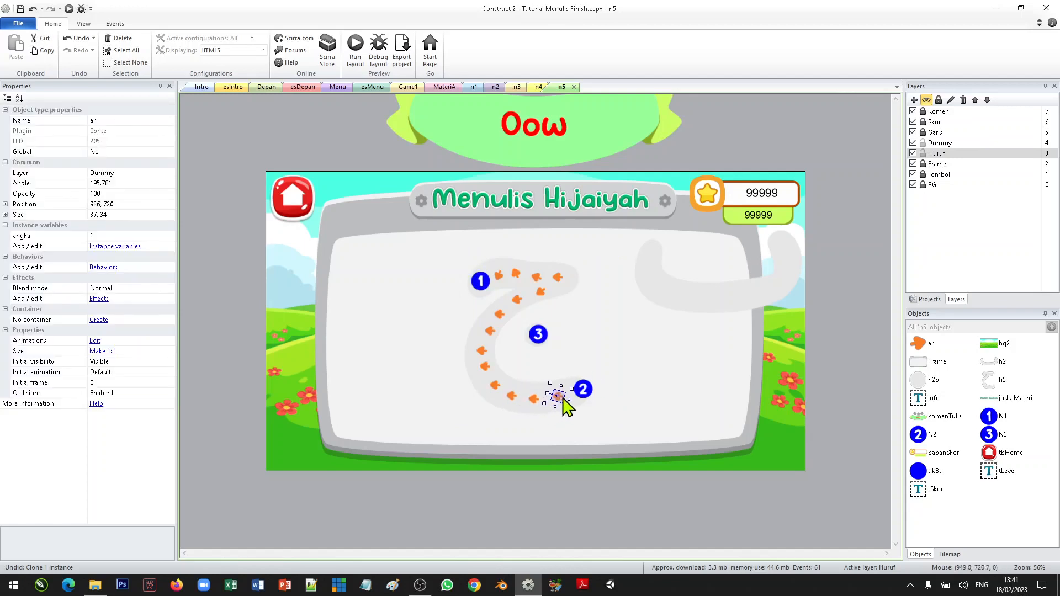
{"action": "left_click", "coordinate": [586, 341]}
Rotate the four arrows on h5's top stroke to point from the number 1 marker toward the stroke's far end, undoing an accidental move
{"action": "left_click", "coordinate": [498, 278]}
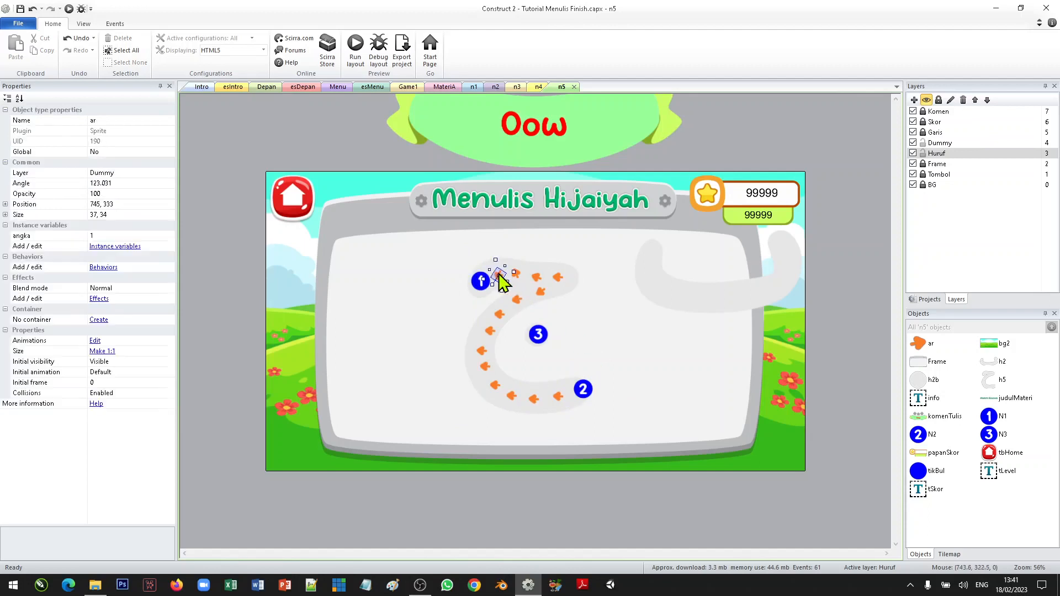
{"action": "left_click_drag", "start_coordinate": [501, 291], "coordinate": [533, 281]}
{"action": "left_click", "coordinate": [515, 272]}
{"action": "left_click_drag", "start_coordinate": [515, 268], "coordinate": [570, 292]}
{"action": "left_click", "coordinate": [537, 276]}
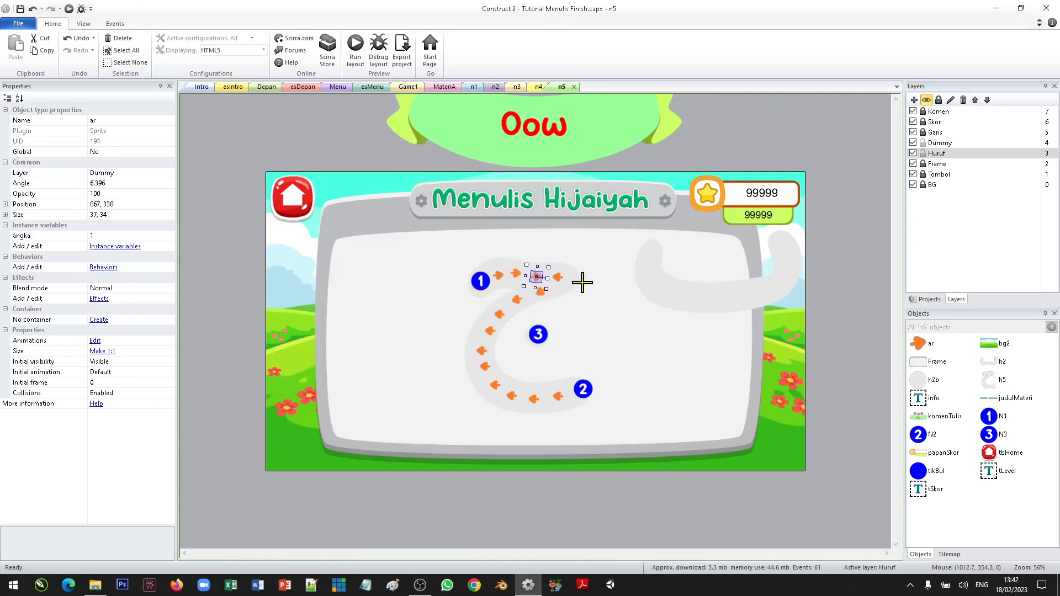
{"action": "left_click", "coordinate": [559, 278]}
{"action": "left_click", "coordinate": [571, 276]}
{"action": "left_click_drag", "start_coordinate": [574, 285], "coordinate": [553, 303]}
{"action": "key", "text": "ctrl+z"}
{"action": "left_click", "coordinate": [556, 279]}
Rotate the arrows on h5's descending curve to follow the writing direction down the stroke
{"action": "left_click", "coordinate": [541, 294]}
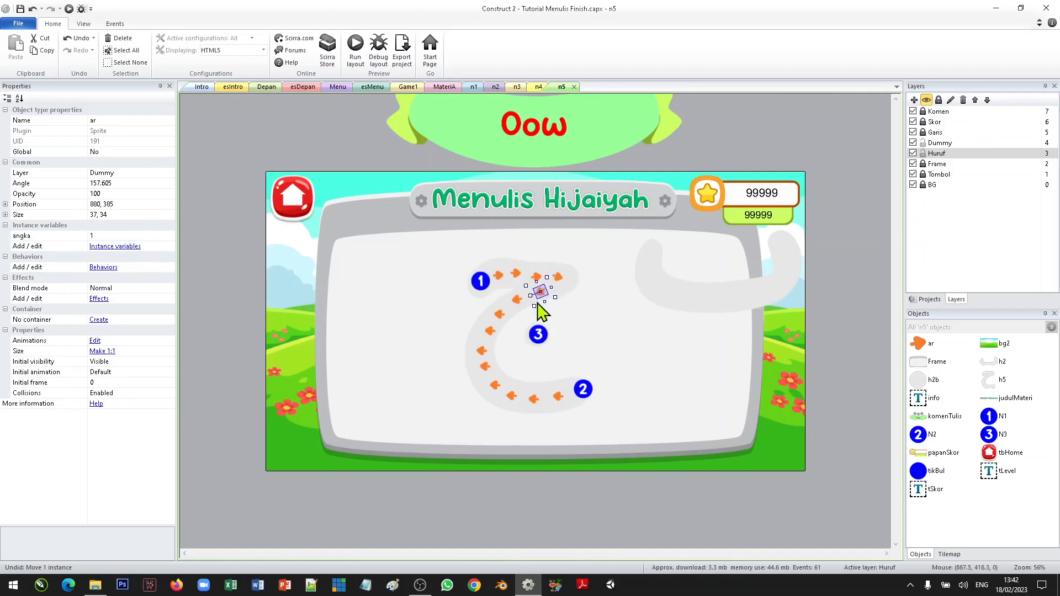
{"action": "left_click", "coordinate": [496, 316]}
{"action": "mouse_move", "coordinate": [491, 324]}
{"action": "left_mouse_down"}
{"action": "mouse_move", "coordinate": [490, 346]}
{"action": "mouse_move", "coordinate": [485, 333]}
{"action": "left_mouse_up"}
{"action": "left_click", "coordinate": [480, 337]}
{"action": "left_click", "coordinate": [488, 331]}
{"action": "left_click", "coordinate": [480, 352]}
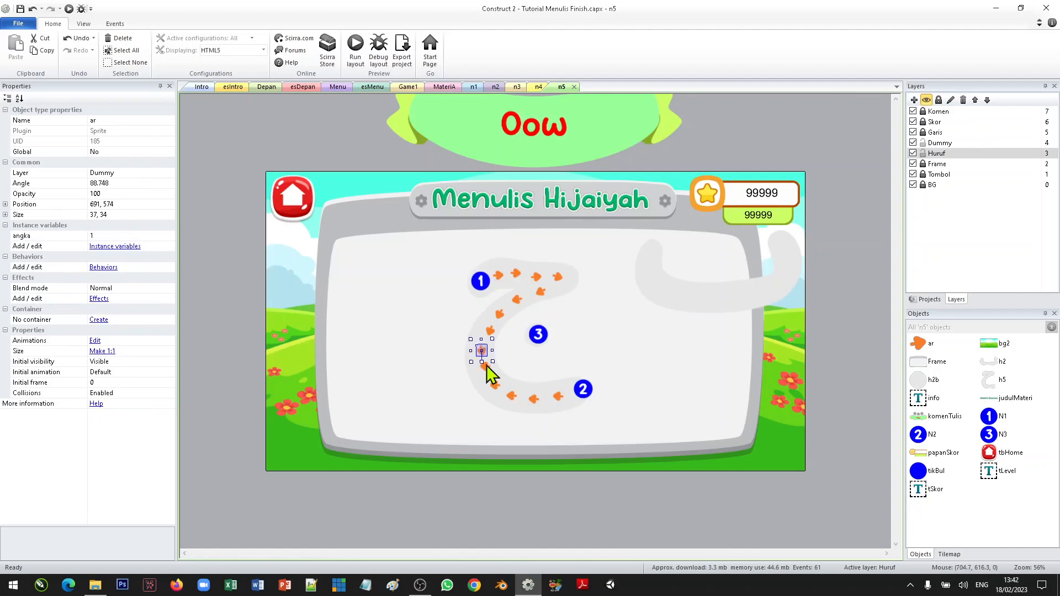
{"action": "left_click", "coordinate": [476, 364]}
Rotate the arrows on h5's lower curve to point toward the number 2 marker, with the one at 858, 729 at about 5.2 degrees
{"action": "left_click", "coordinate": [485, 382]}
{"action": "left_click", "coordinate": [502, 405]}
{"action": "left_click", "coordinate": [504, 396]}
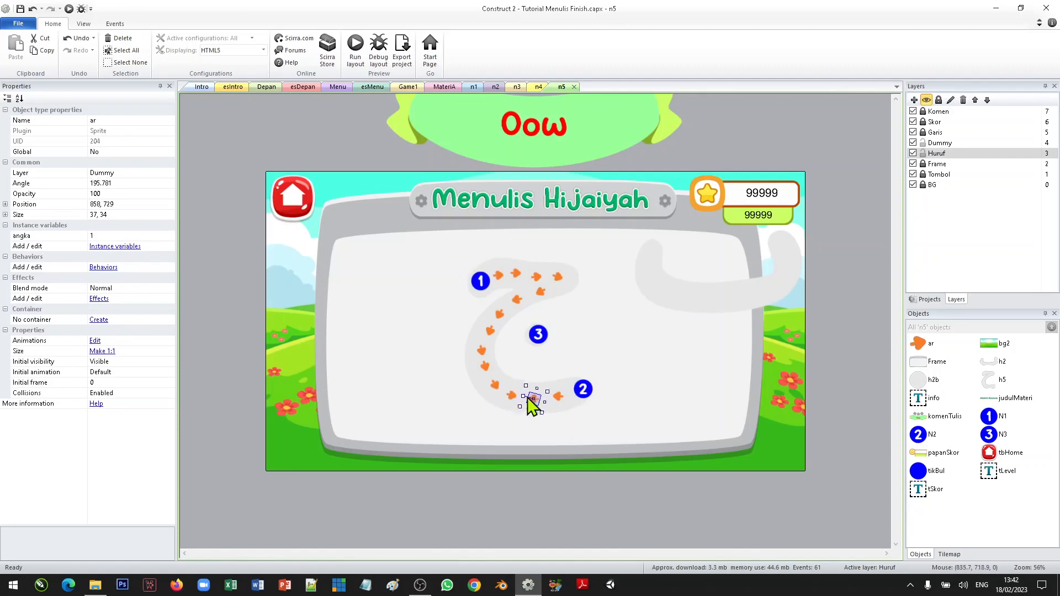
{"action": "left_click", "coordinate": [538, 403]}
{"action": "left_click", "coordinate": [552, 397]}
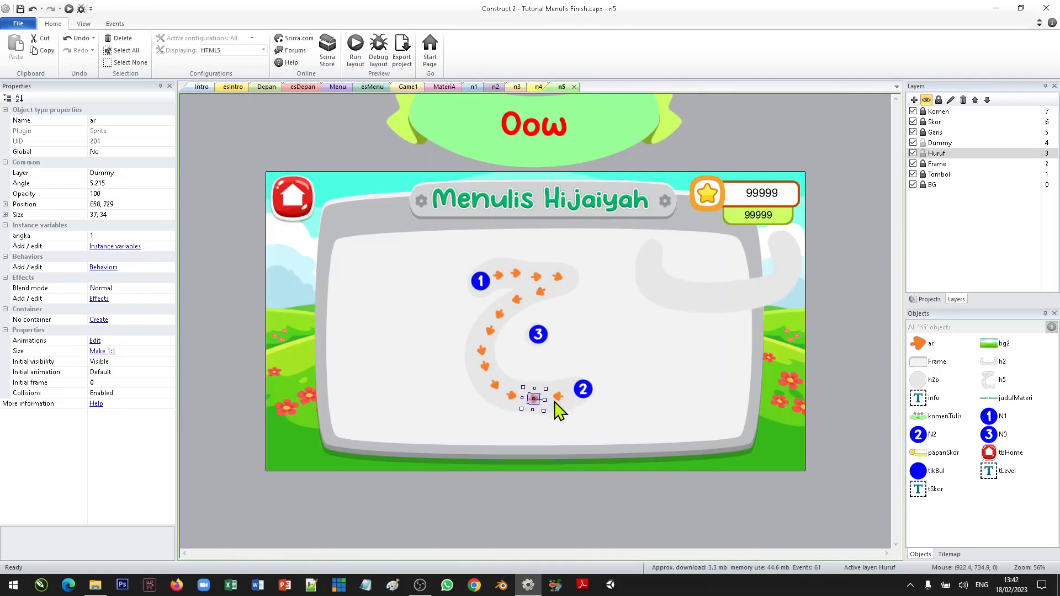
{"action": "left_click_drag", "start_coordinate": [548, 392], "coordinate": [576, 397]}
Delete the spare h2 shape beside the letter and lock the Huruf and Dummy layers
{"action": "left_click", "coordinate": [702, 298]}
{"action": "left_click_drag", "start_coordinate": [702, 293], "coordinate": [687, 333]}
{"action": "key", "text": "Delete"}
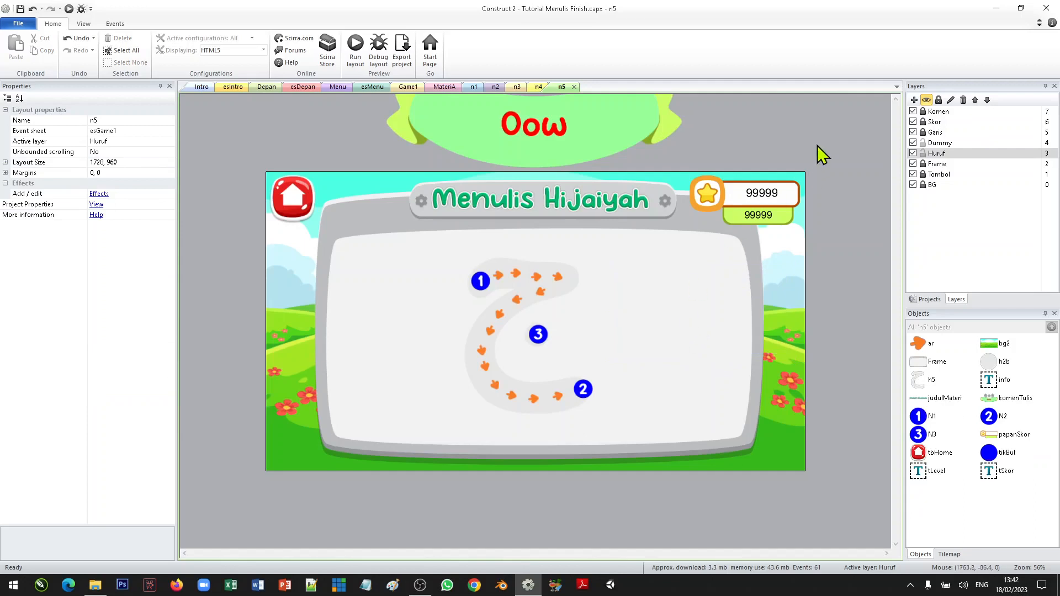
{"action": "left_click", "coordinate": [922, 153]}
{"action": "left_click", "coordinate": [922, 142]}
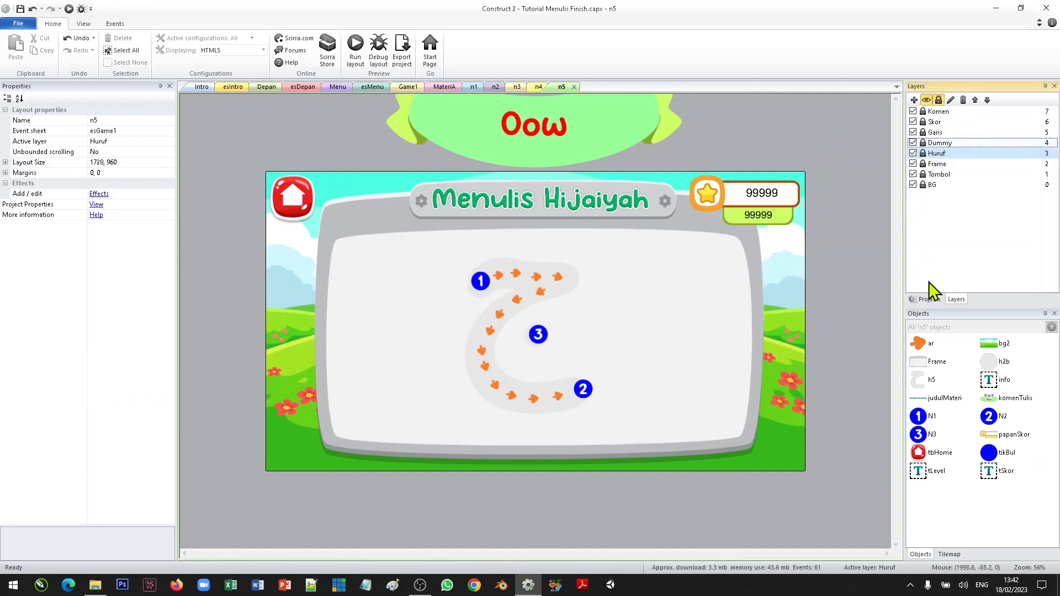
Review the Game1 start layout and the level layouts n1 to n5 in order, ending on n5
{"action": "left_click", "coordinate": [933, 299]}
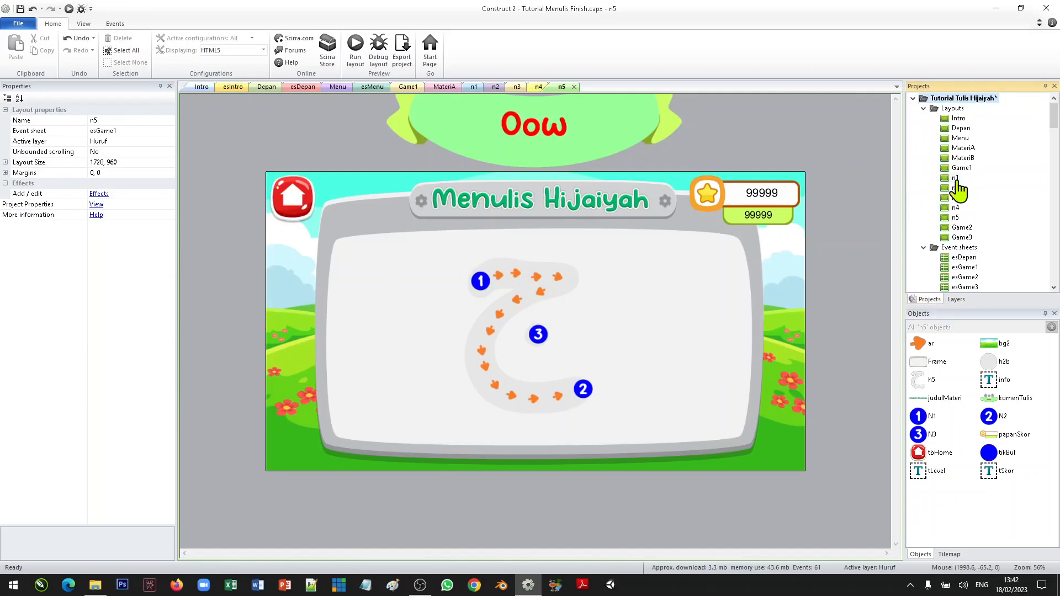
{"action": "double_click", "coordinate": [960, 168]}
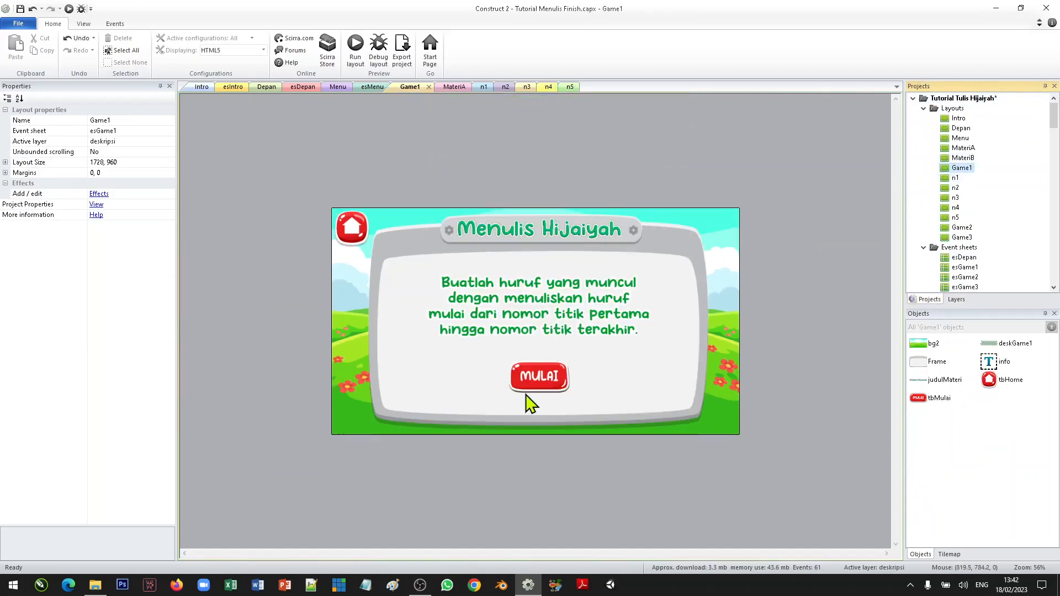
{"action": "double_click", "coordinate": [954, 178]}
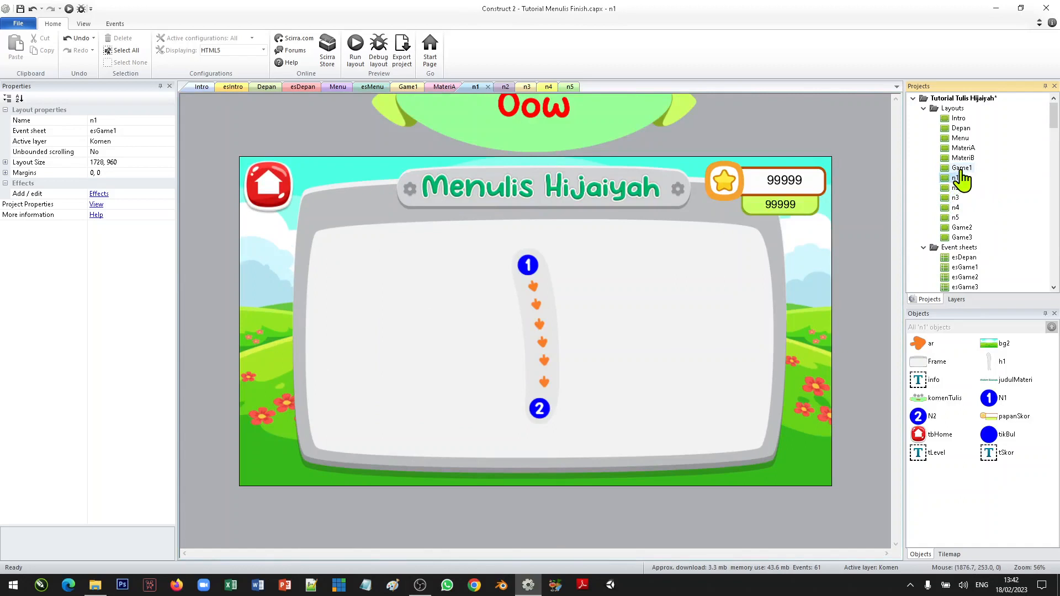
{"action": "double_click", "coordinate": [954, 187]}
{"action": "double_click", "coordinate": [954, 198]}
{"action": "double_click", "coordinate": [955, 208]}
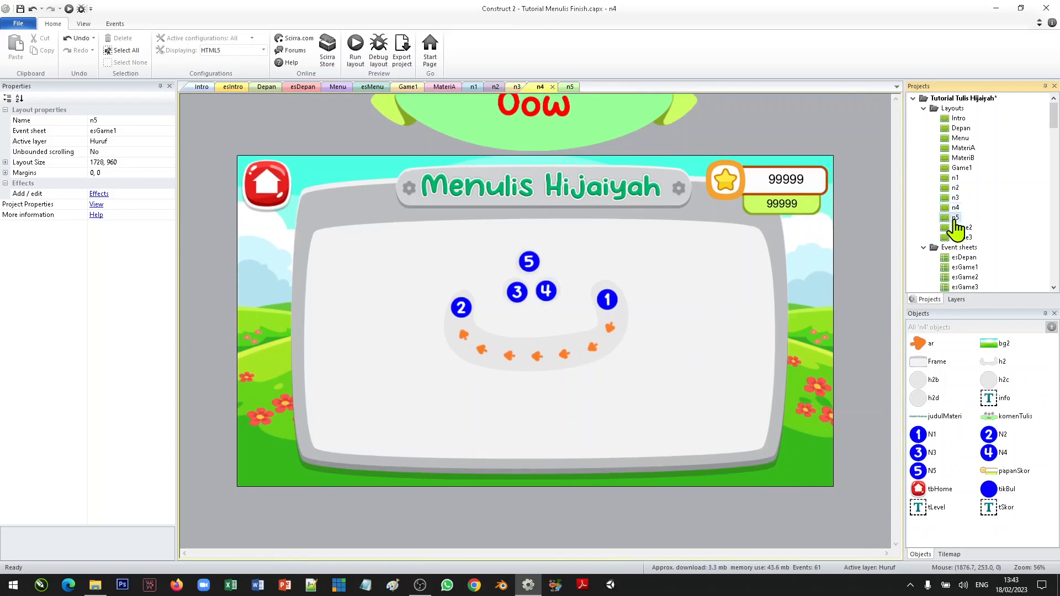
{"action": "double_click", "coordinate": [954, 217]}
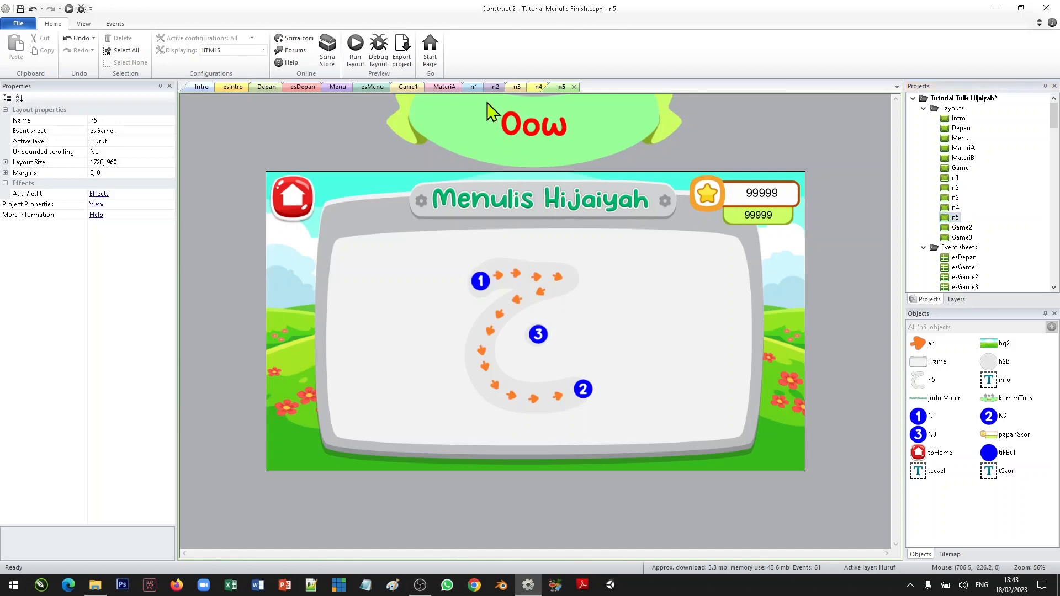
{"action": "left_click", "coordinate": [473, 87]}
{"action": "left_click", "coordinate": [408, 87]}
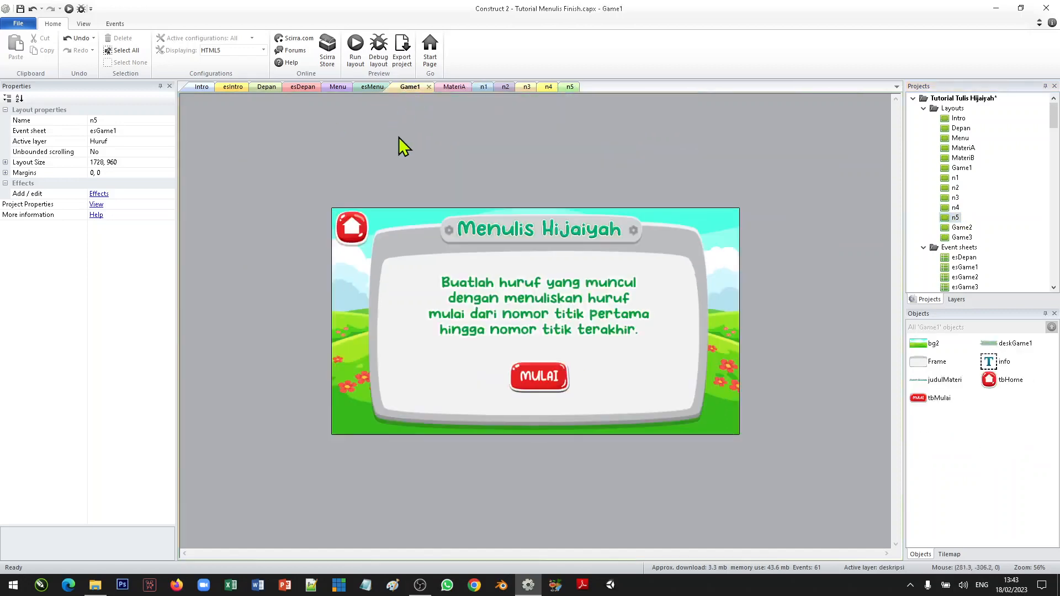
{"action": "left_click", "coordinate": [486, 87]}
{"action": "left_click", "coordinate": [504, 88]}
{"action": "left_click", "coordinate": [521, 88]}
{"action": "left_click", "coordinate": [548, 86]}
{"action": "left_click", "coordinate": [570, 87]}
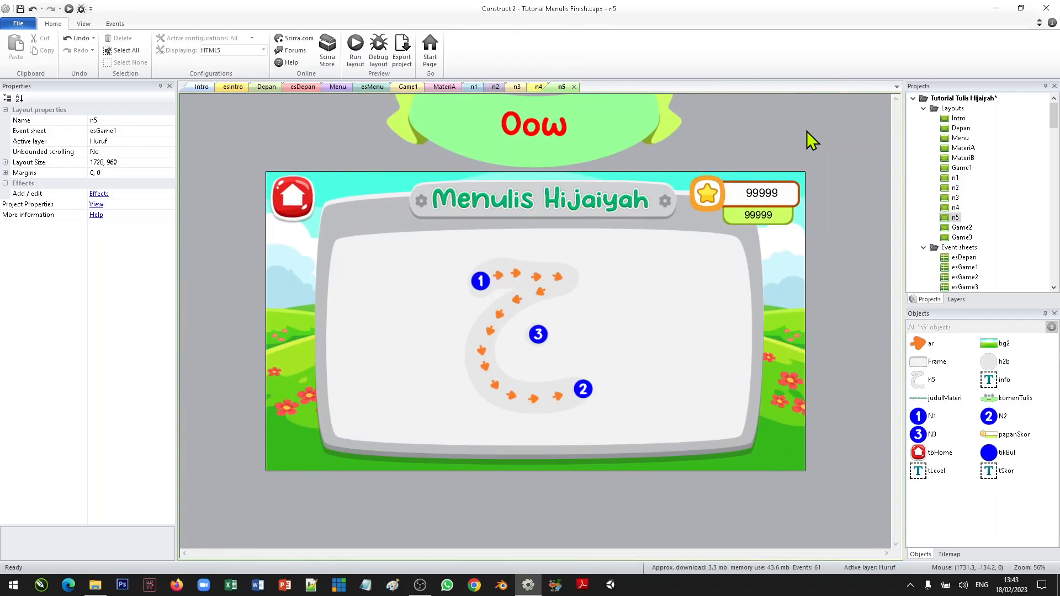
Start importing sounds into the project and browse to the Suara folder in 09 MEMBUAT GAME MENULIS > Asset09
{"action": "left_click_drag", "start_coordinate": [1053, 123], "coordinate": [1056, 255]}
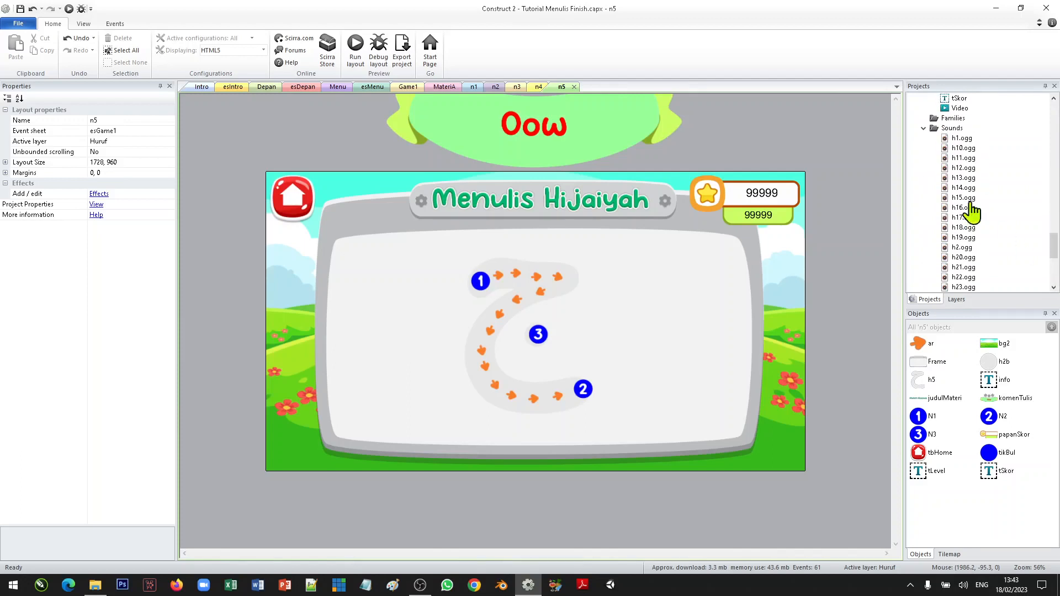
{"action": "right_click", "coordinate": [951, 129]}
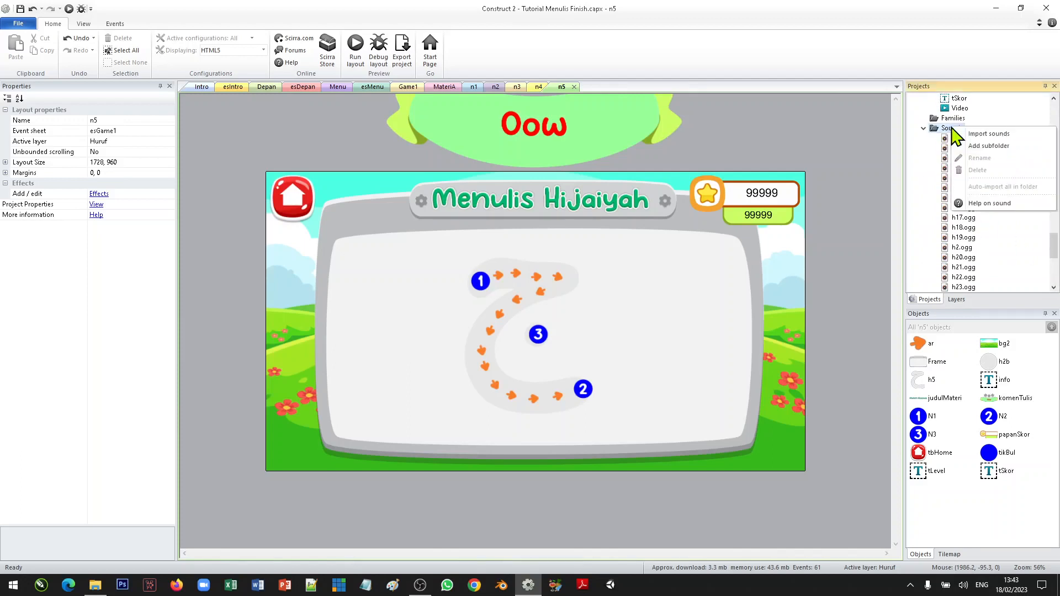
{"action": "left_click", "coordinate": [988, 135]}
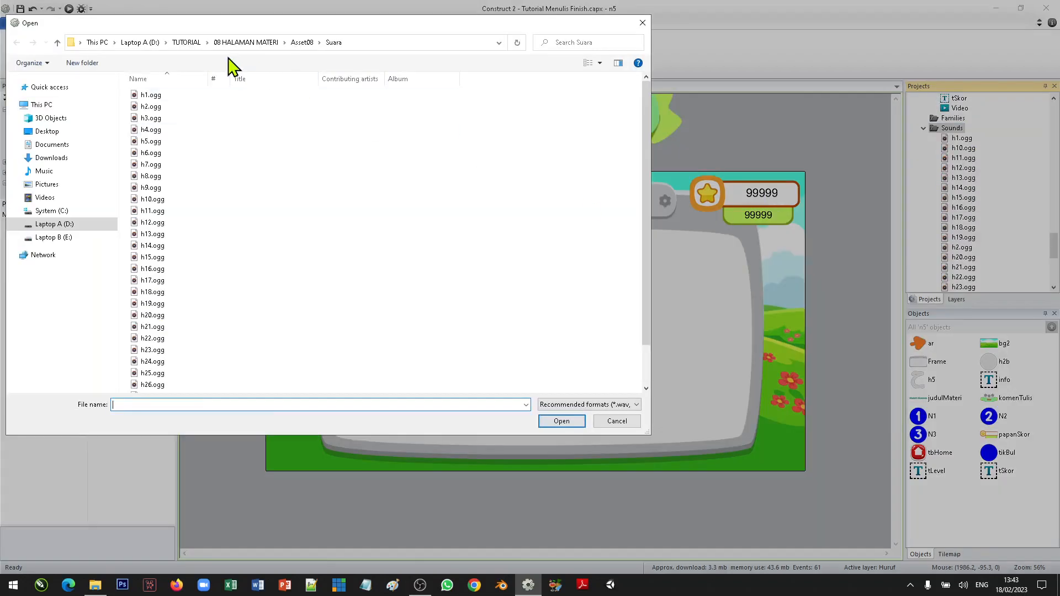
{"action": "left_click", "coordinate": [186, 42]}
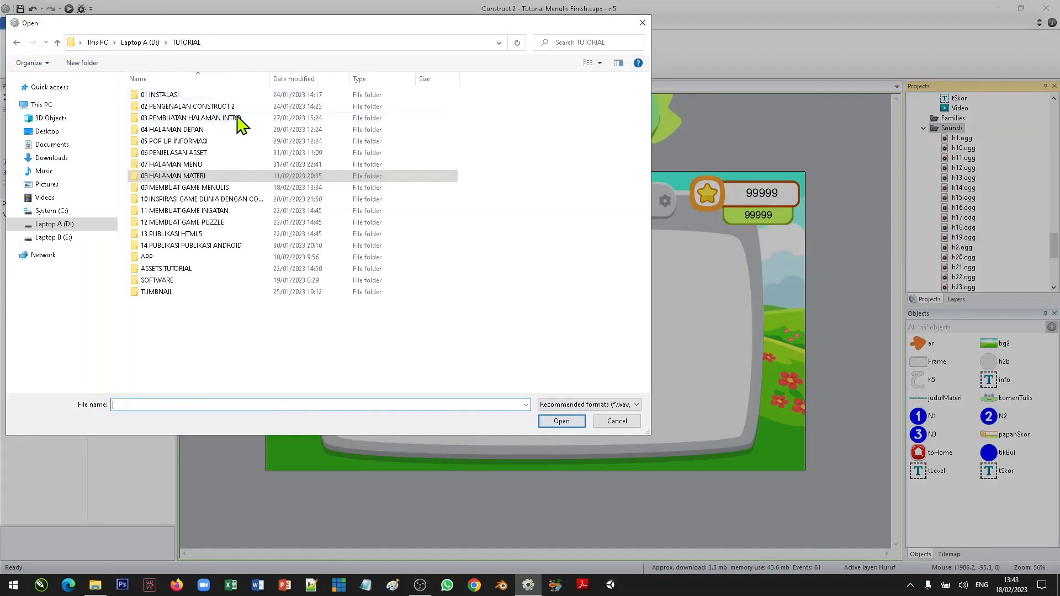
{"action": "double_click", "coordinate": [176, 188]}
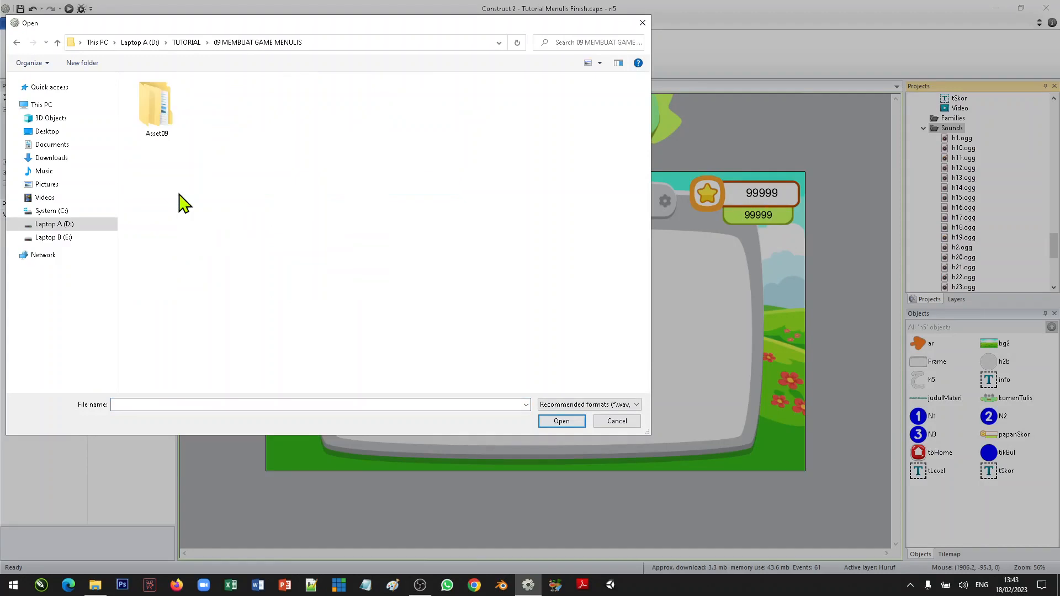
{"action": "double_click", "coordinate": [166, 119]}
{"action": "double_click", "coordinate": [160, 108]}
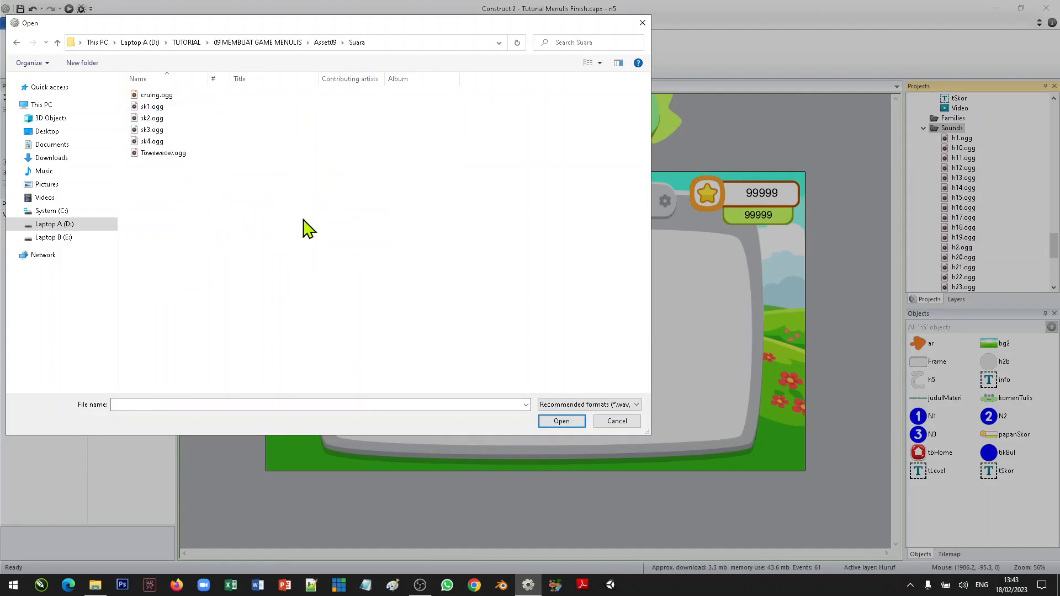
Import cruing.ogg, sk1.ogg to sk4.ogg and Toweweow.ogg, check them in the project's Sounds folder, and return to the n5 layout
{"action": "left_click", "coordinate": [165, 96]}
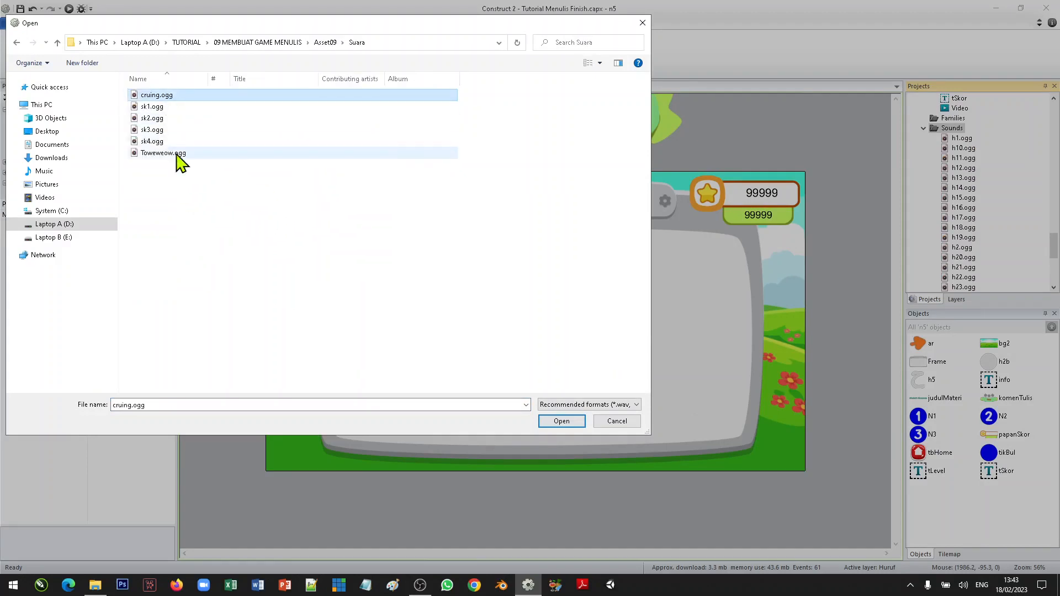
{"action": "left_click", "coordinate": [178, 155]}
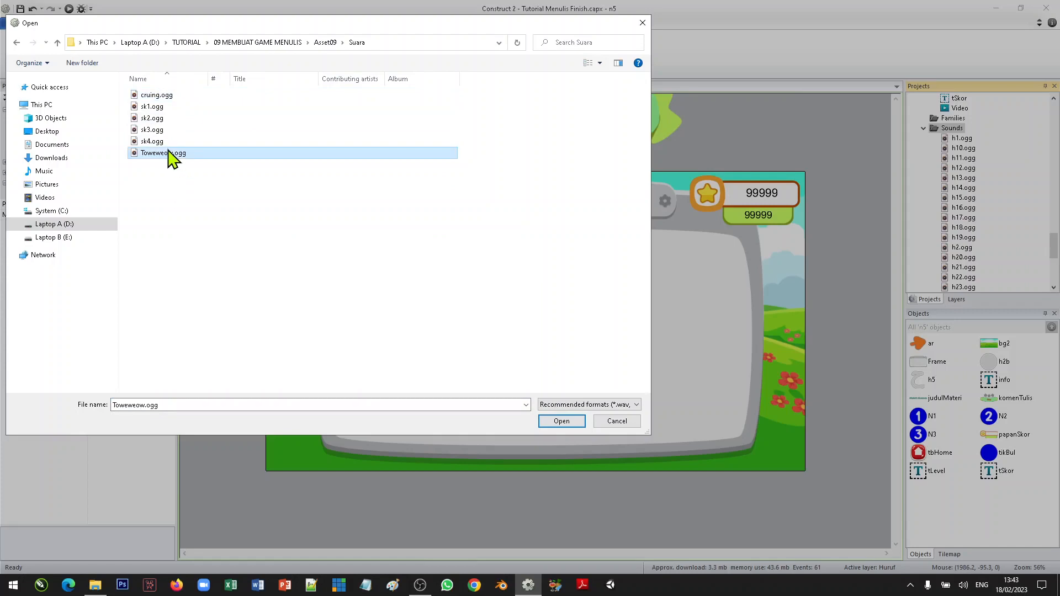
{"action": "left_click", "coordinate": [172, 100]}
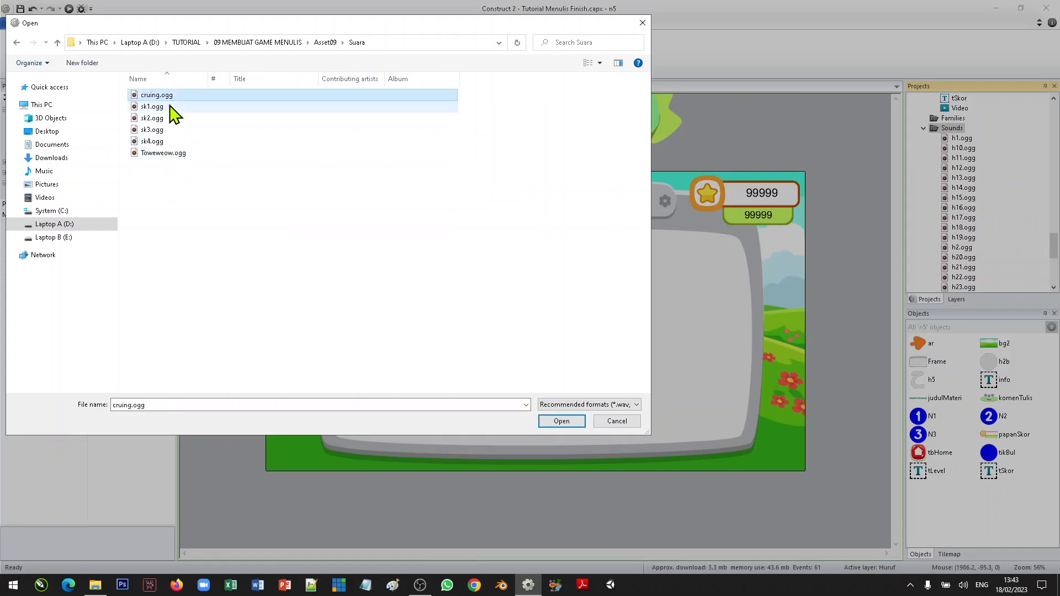
{"action": "left_click", "coordinate": [163, 108]}
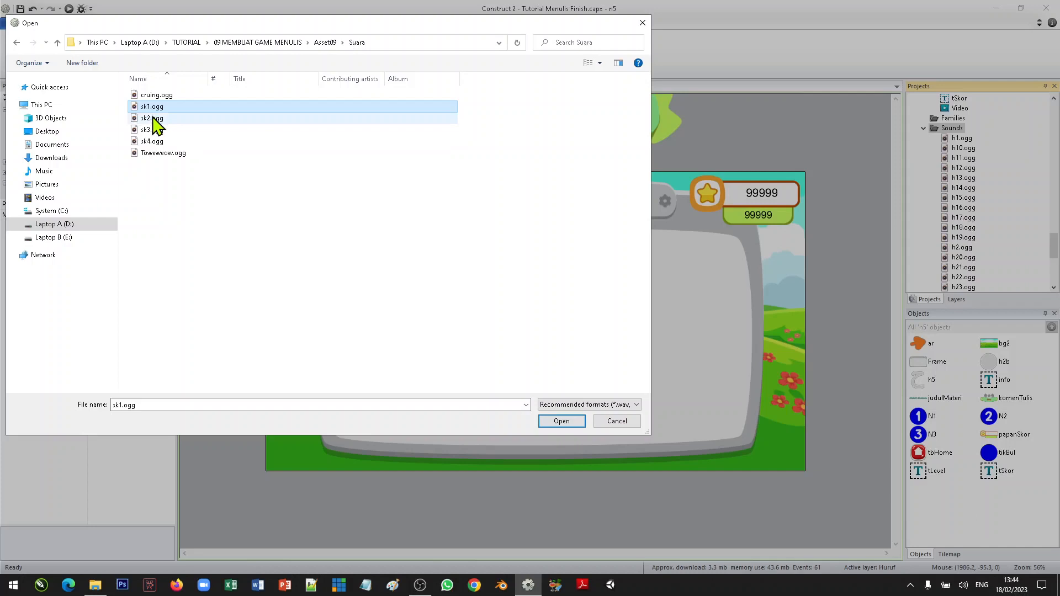
{"action": "left_click", "coordinate": [155, 119]}
{"action": "left_click", "coordinate": [153, 130]}
{"action": "left_click_drag", "start_coordinate": [191, 165], "coordinate": [169, 95]}
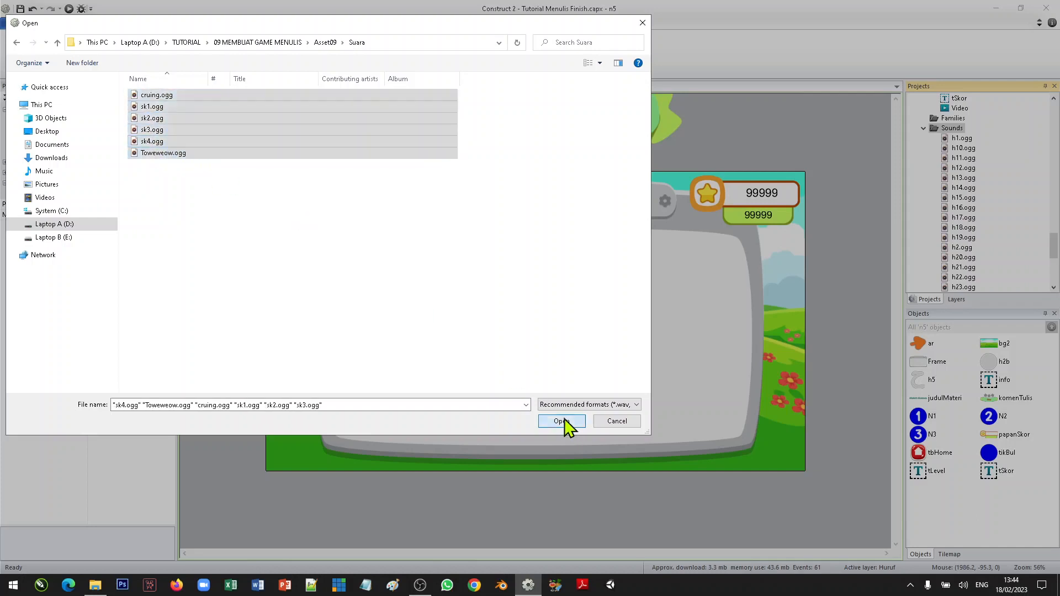
{"action": "left_click", "coordinate": [563, 421]}
{"action": "left_click", "coordinate": [588, 389]}
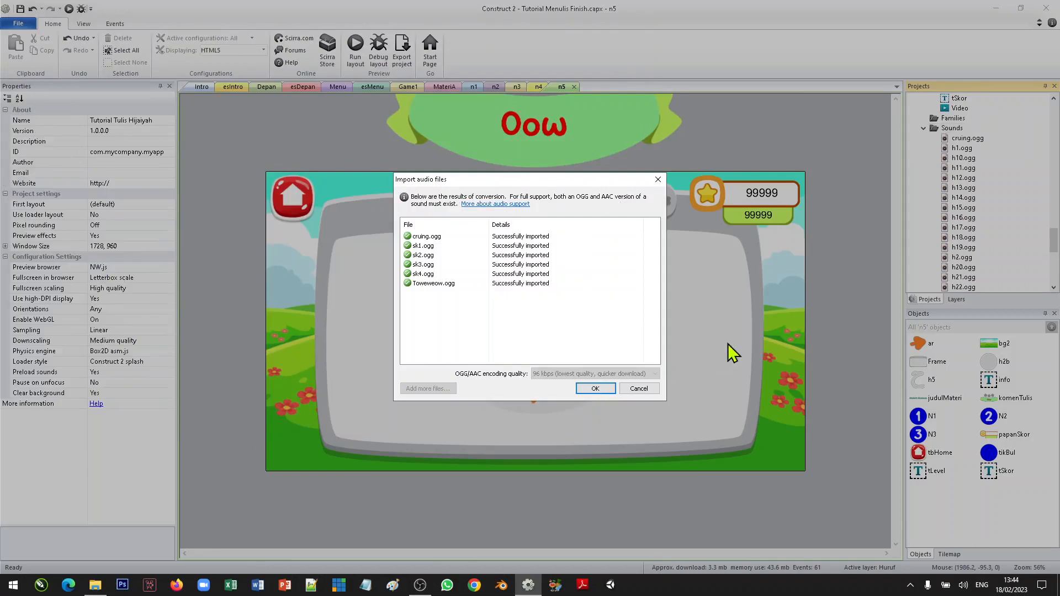
{"action": "left_click", "coordinate": [595, 388]}
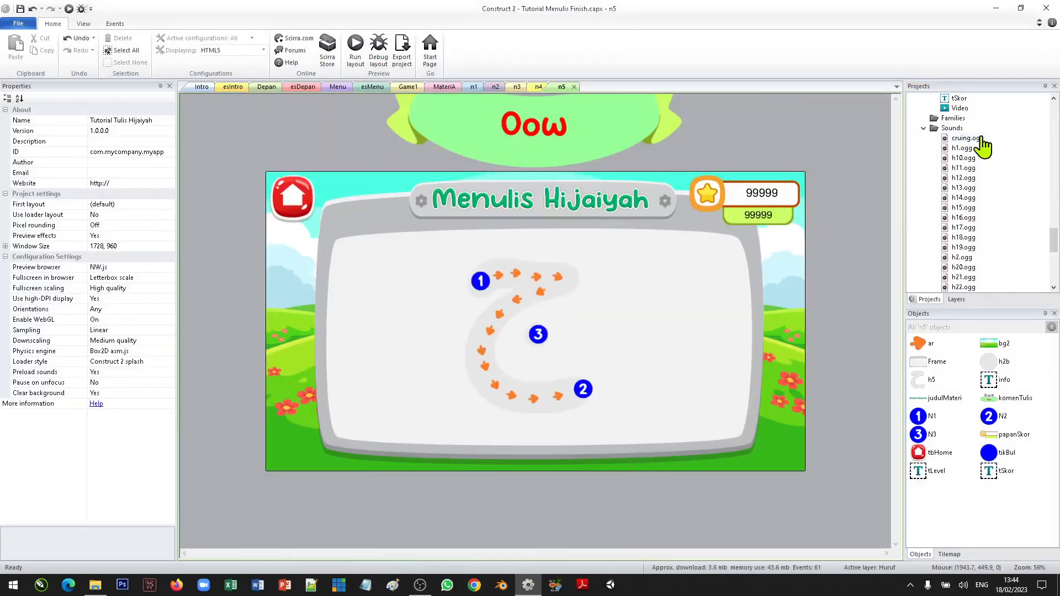
{"action": "left_click_drag", "start_coordinate": [1055, 248], "coordinate": [1056, 281]}
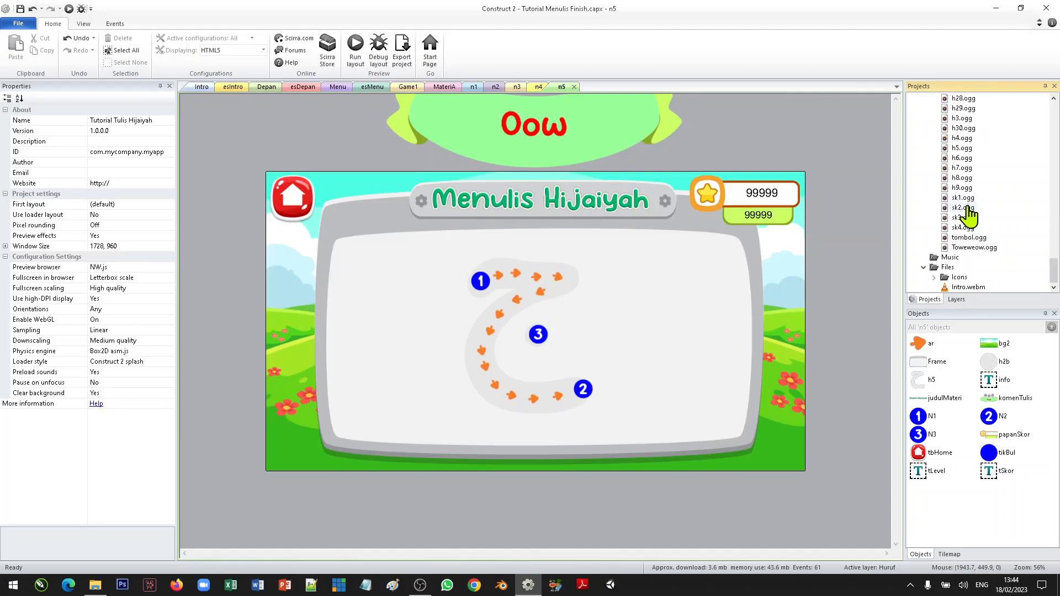
{"action": "left_click", "coordinate": [966, 247]}
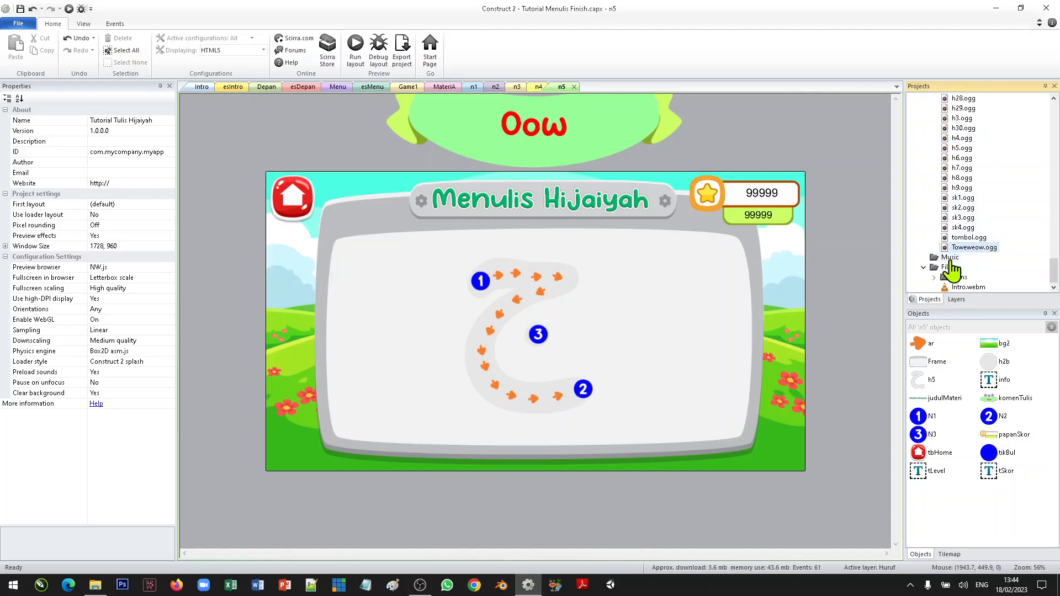
{"action": "left_click", "coordinate": [826, 127]}
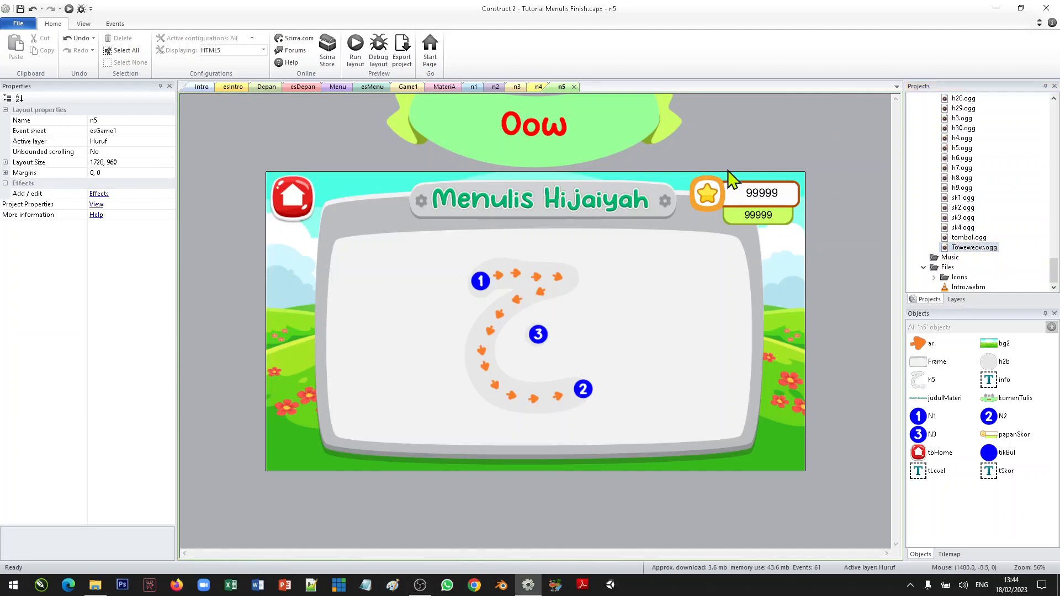